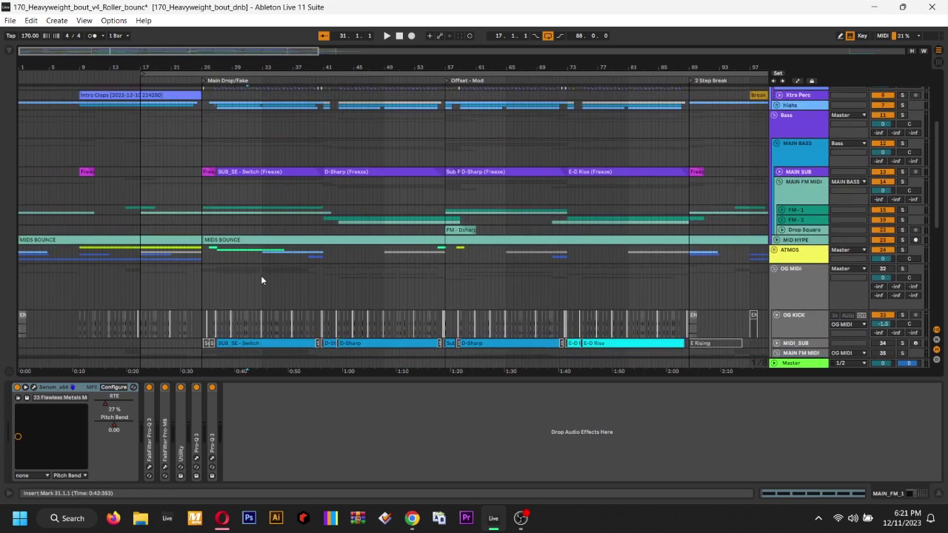
Examine the arrangement's sections and tracks, from the bass and MIDI groups up to the Main Kit and intro
scroll(515, 296, up, 2)
scroll(391, 257, up, 2)
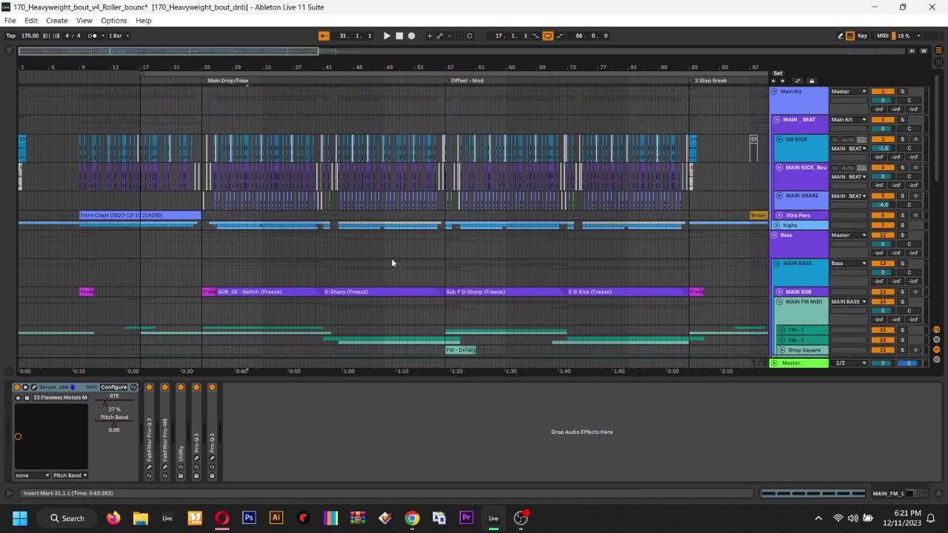
click(192, 265)
scroll(193, 265, up, 2)
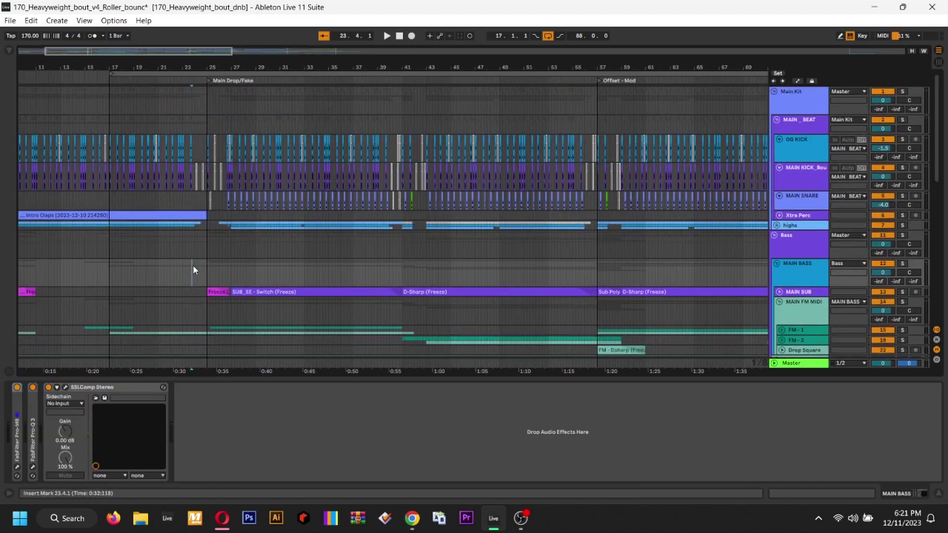
drag(194, 266, 244, 246)
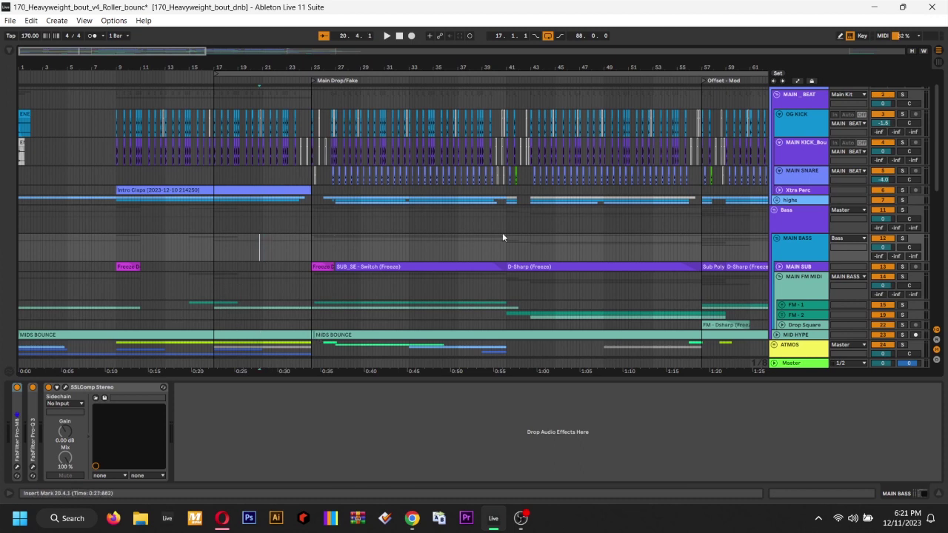
scroll(289, 249, up, 1)
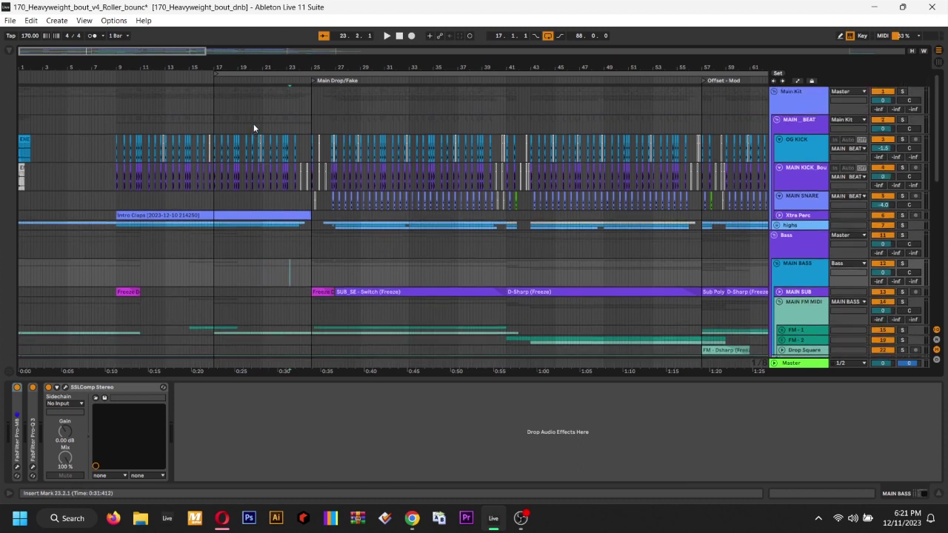
click(253, 124)
scroll(253, 123, up, 3)
scroll(253, 123, left, 6)
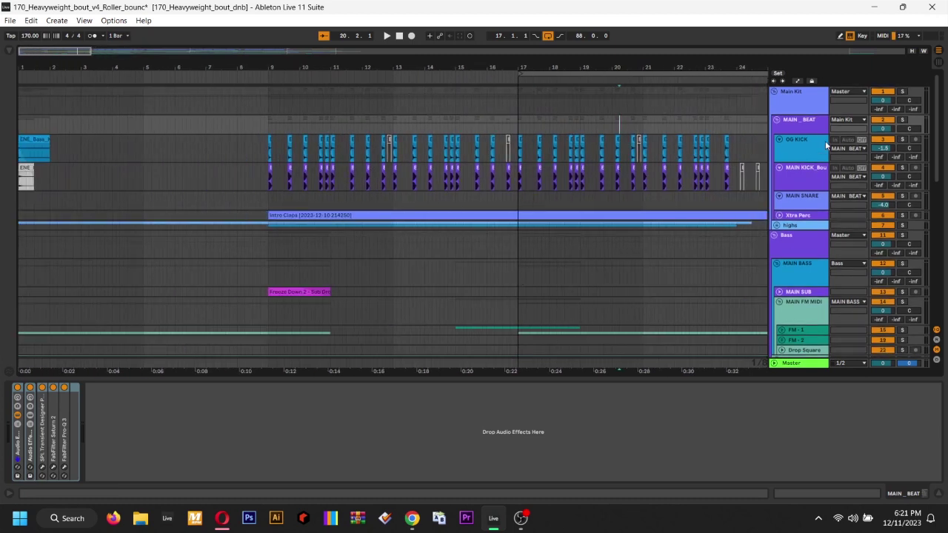
Collapse the MAIN KICK_Bounce track beneath OG KICK after selecting the first OG KICK clip at bar 9
click(805, 149)
click(364, 184)
scroll(364, 185, up, 3)
scroll(364, 185, up, 2)
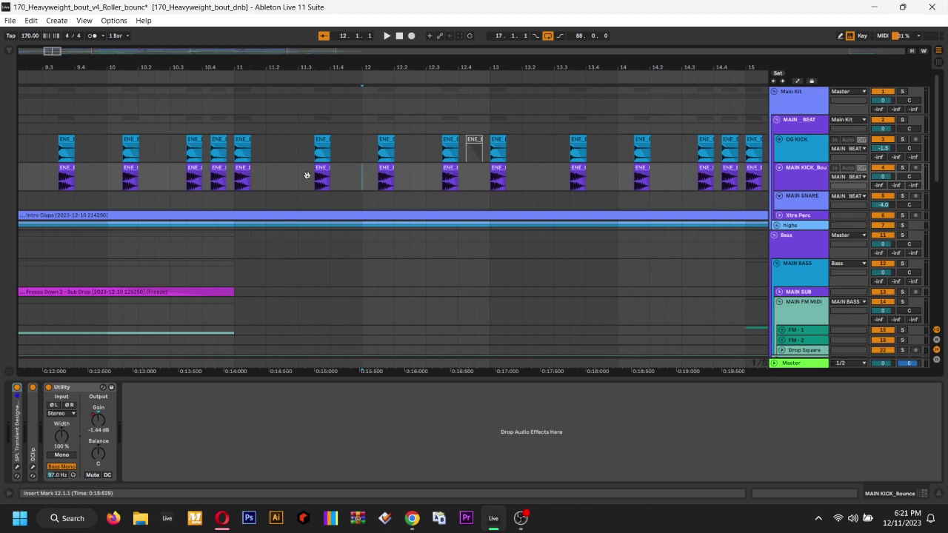
drag(303, 176, 704, 256)
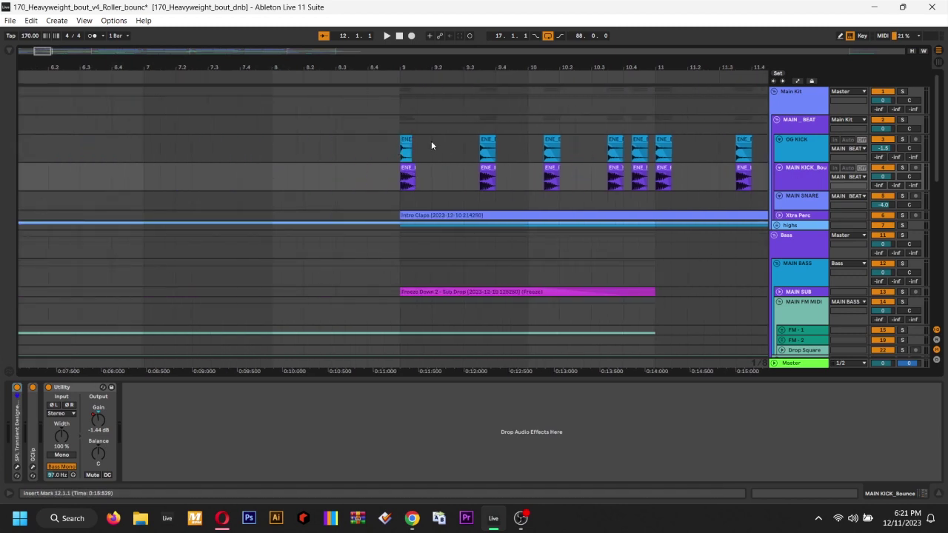
click(412, 142)
click(816, 155)
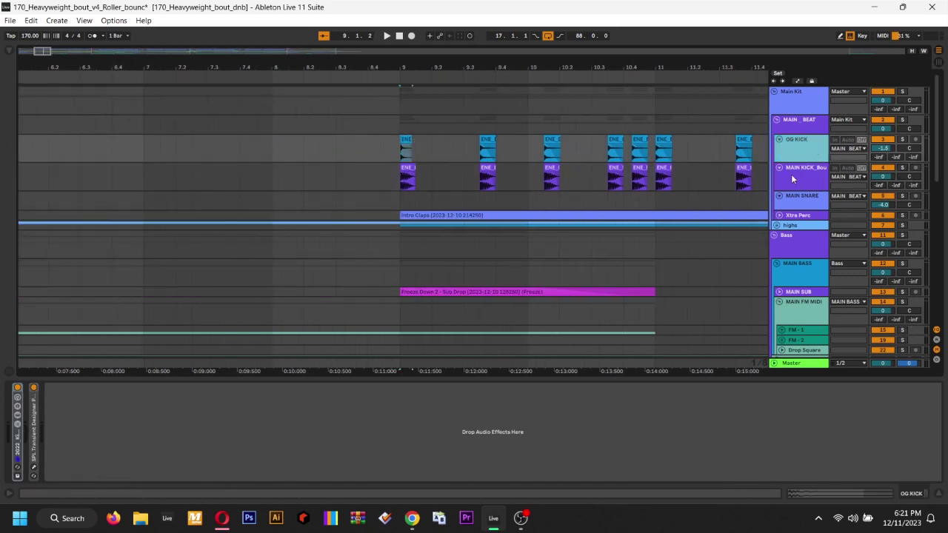
click(882, 168)
click(780, 167)
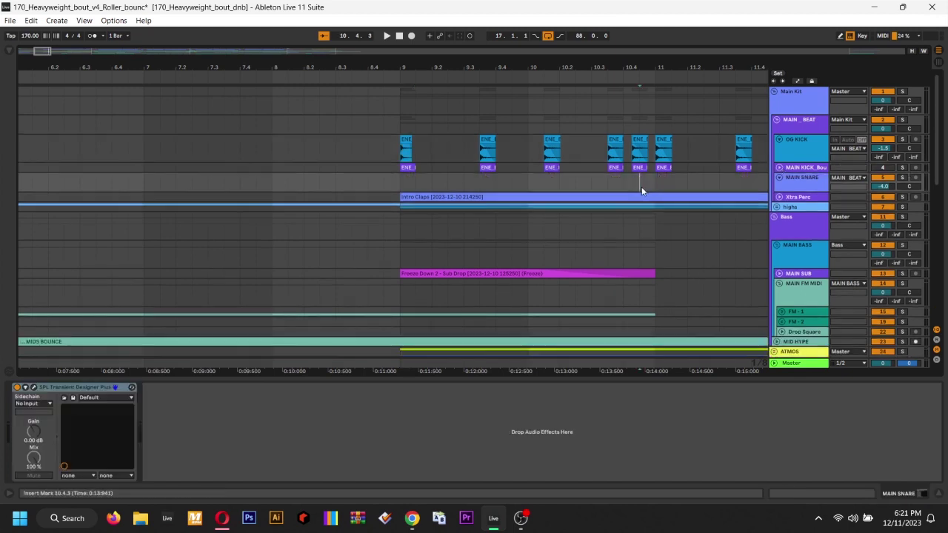
Examine the OG KICK clips from bar 9 onward alongside the collapsed kick bounce track and the bass group
scroll(642, 187, up, 5)
click(443, 140)
click(443, 141)
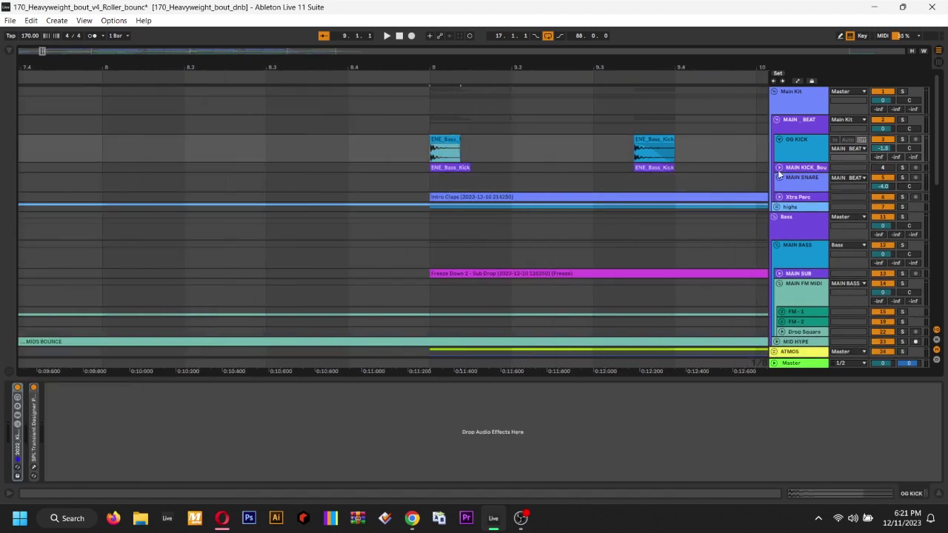
click(796, 149)
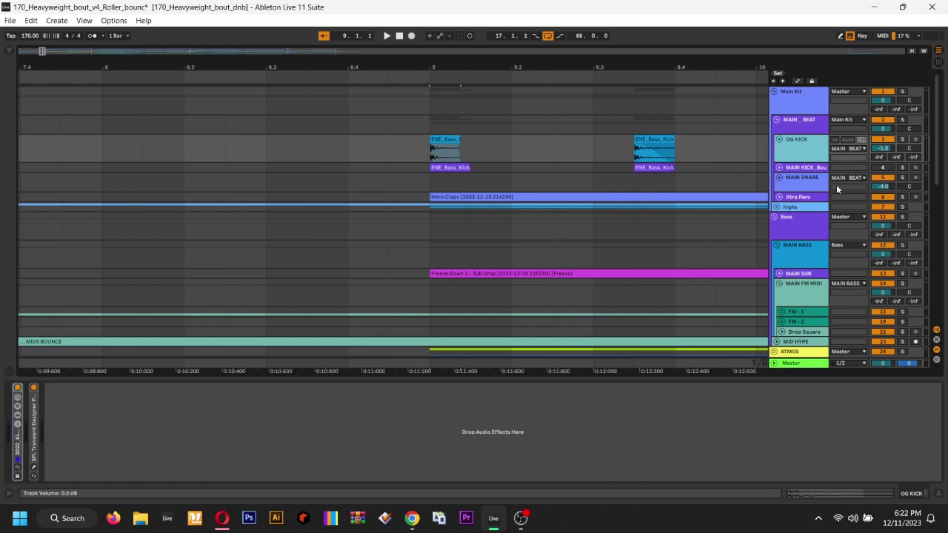
click(569, 168)
scroll(569, 168, down, 3)
scroll(697, 207, right, 5)
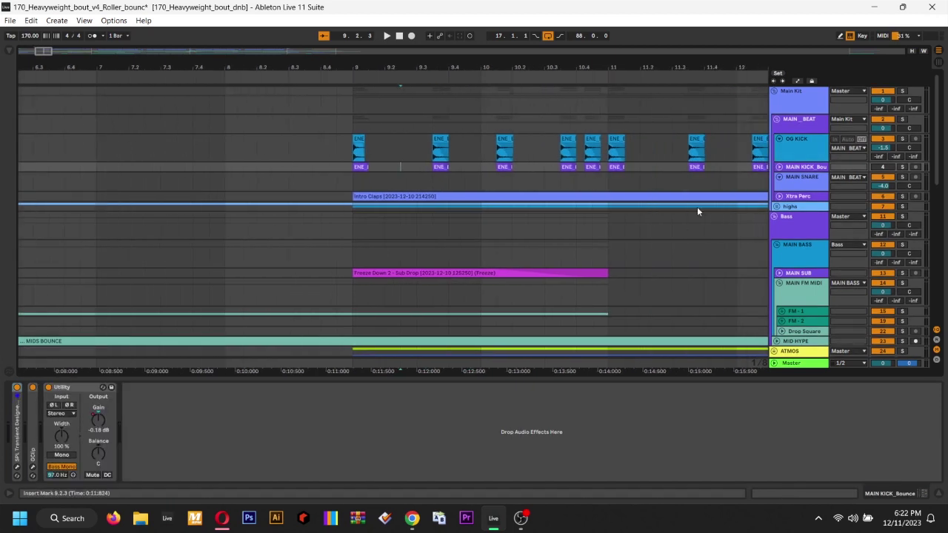
scroll(555, 182, down, 1)
click(499, 223)
scroll(499, 223, down, 3)
drag(499, 223, 276, 235)
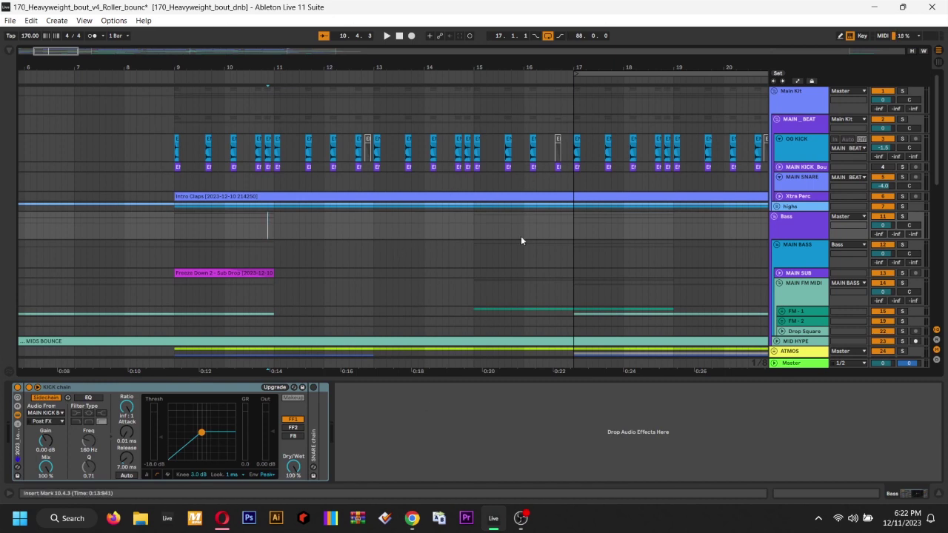
scroll(738, 183, down, 2)
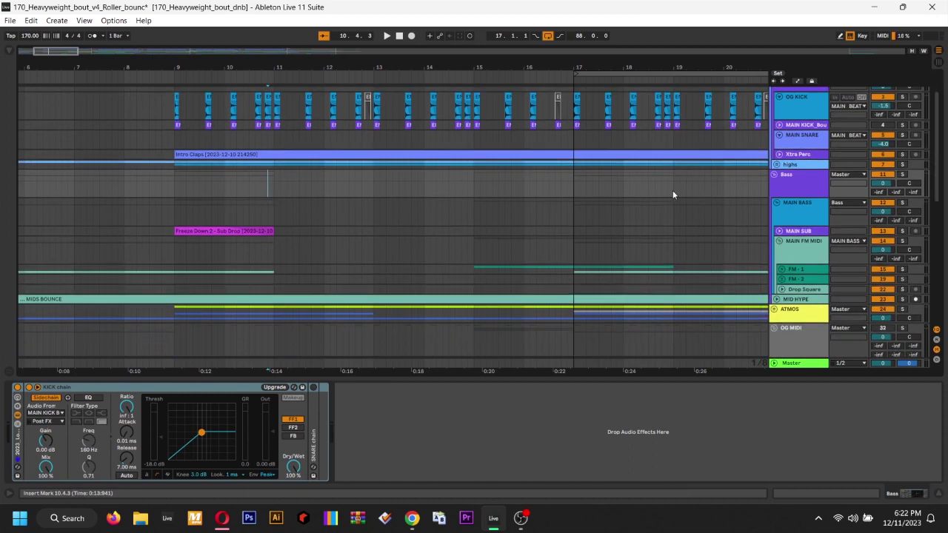
scroll(652, 252, up, 2)
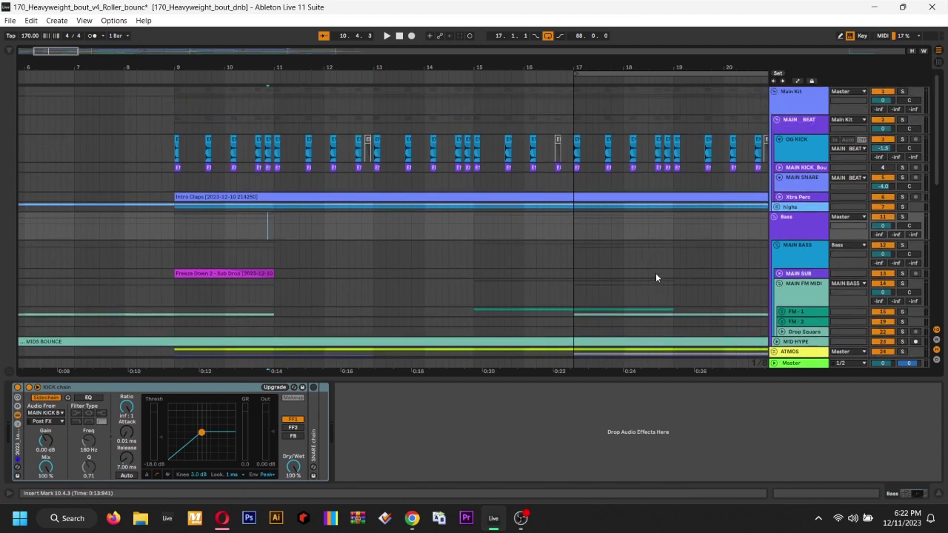
click(803, 149)
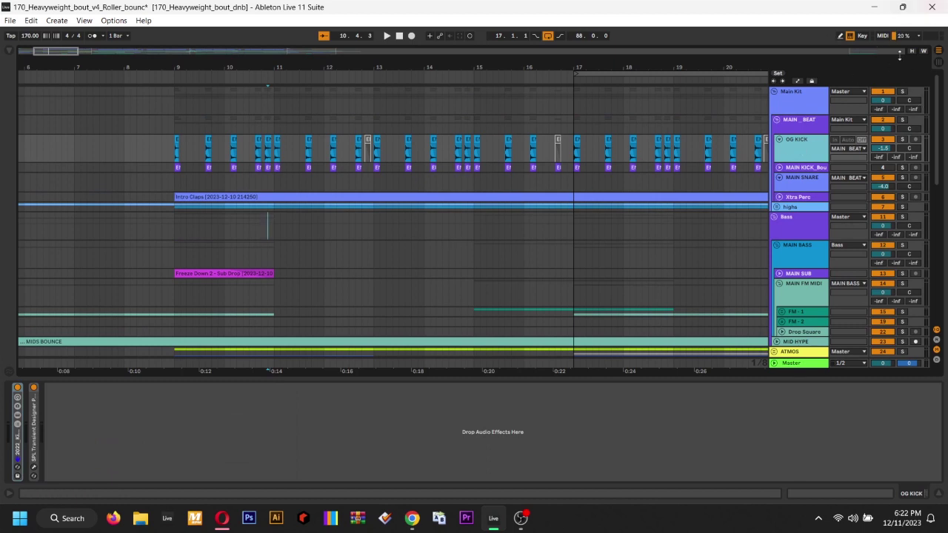
Collapse the OG MIDI group at the end of the track list and reselect the OG KICK track
scroll(812, 255, down, 3)
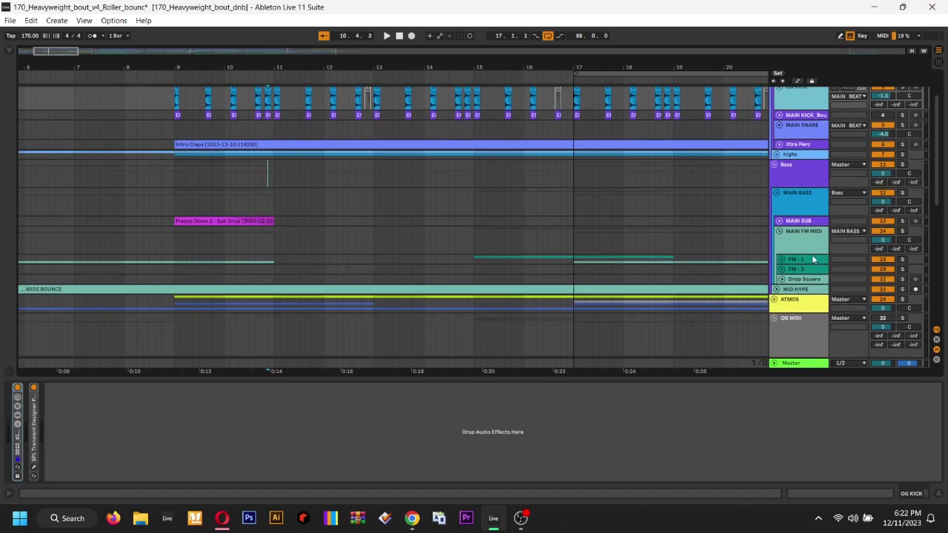
scroll(807, 237, down, 2)
scroll(803, 215, down, 2)
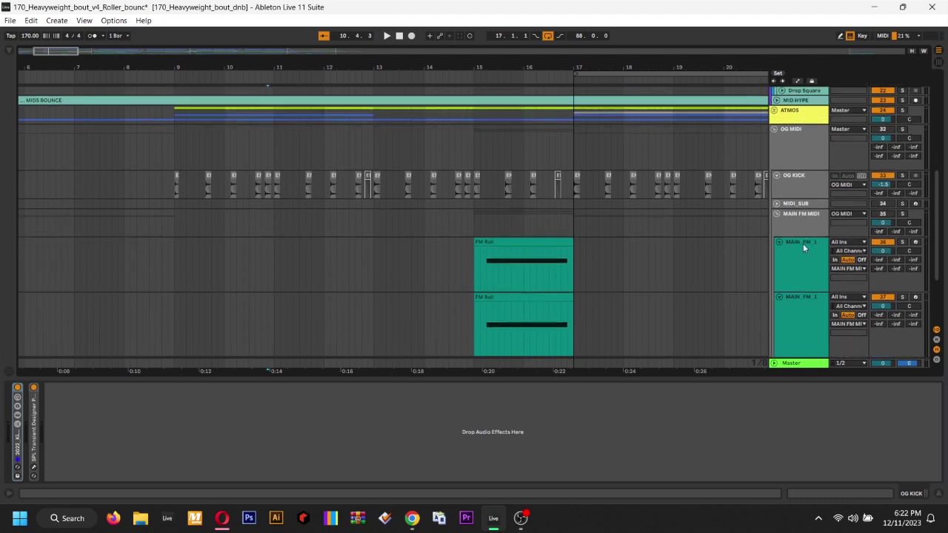
click(795, 255)
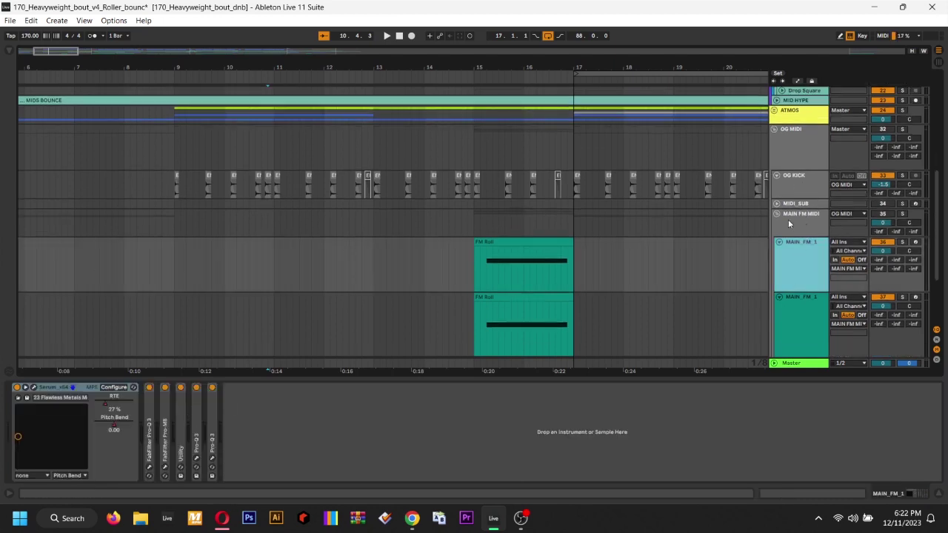
click(784, 221)
click(775, 130)
scroll(779, 163, up, 6)
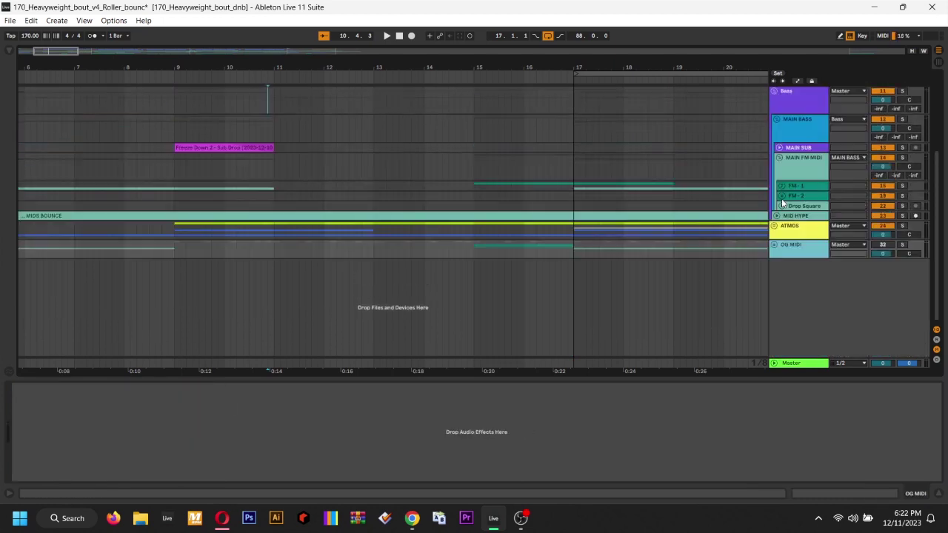
click(812, 153)
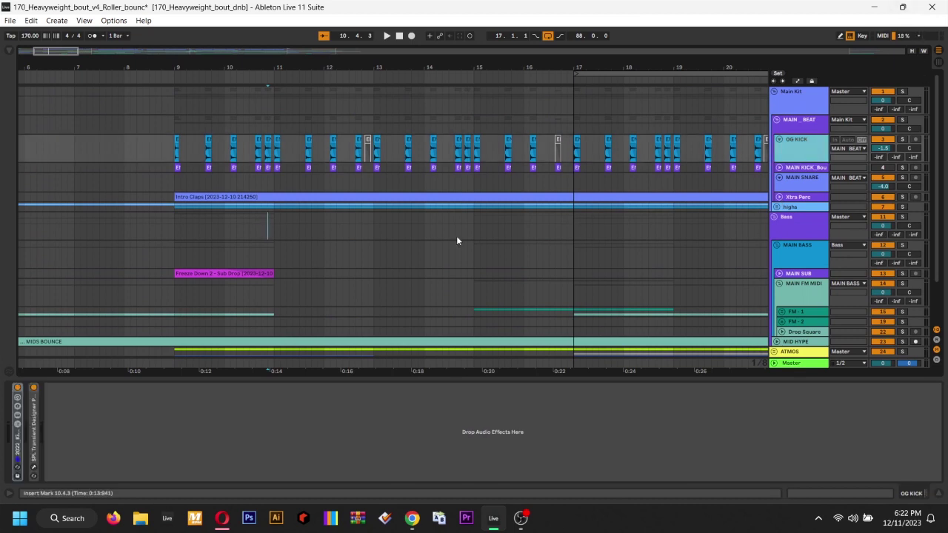
Select the first kick clip at bar 9 on the OG KICK track at a close-up, waveform-level view
click(446, 148)
scroll(444, 146, up, 2)
drag(467, 145, 763, 152)
mouse_move(135, 196)
mouse_down()
mouse_move(417, 207)
mouse_move(463, 155)
mouse_up()
click(448, 144)
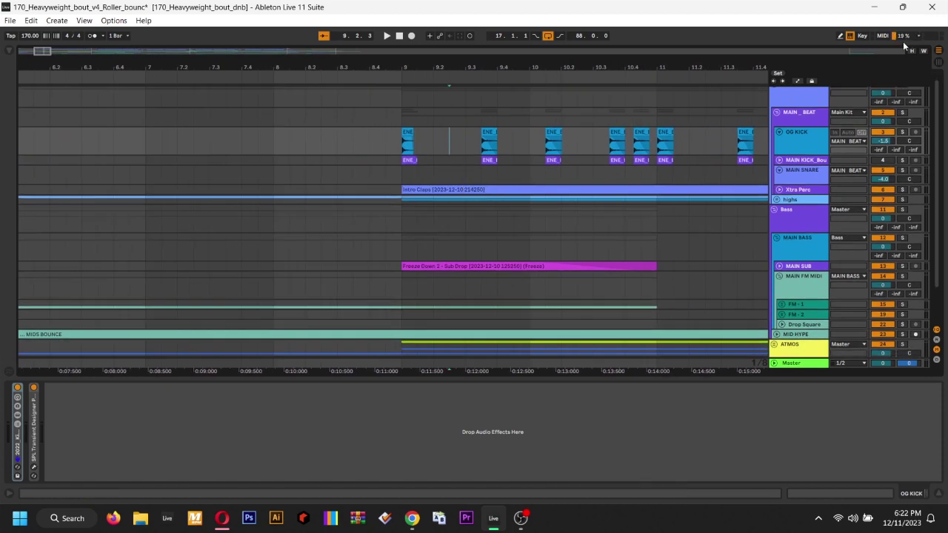
drag(554, 158, 468, 165)
click(452, 159)
scroll(451, 160, up, 2)
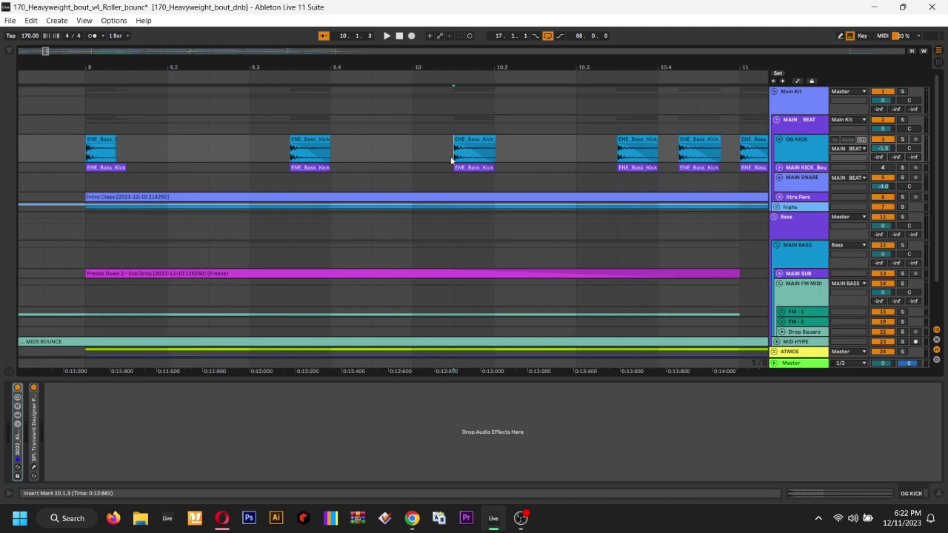
scroll(283, 170, left, 3)
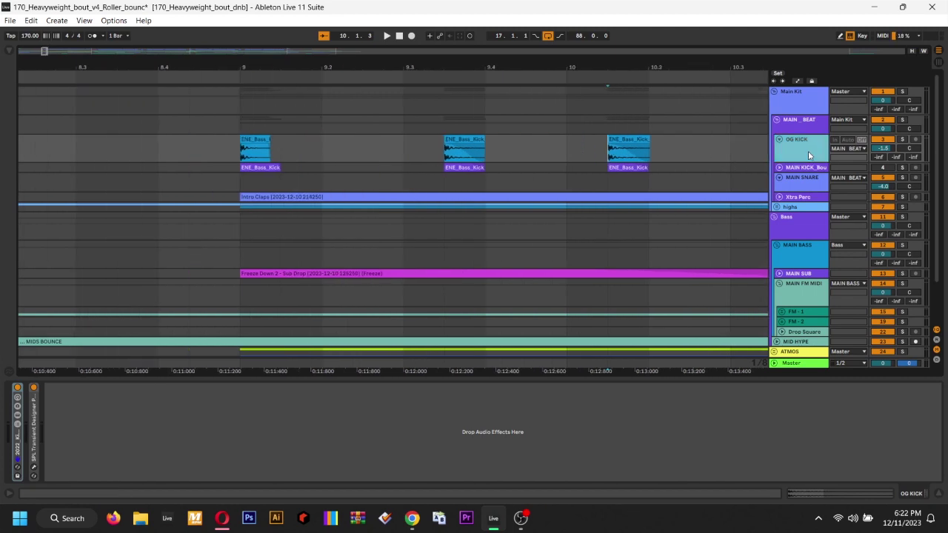
click(254, 143)
scroll(255, 143, up, 3)
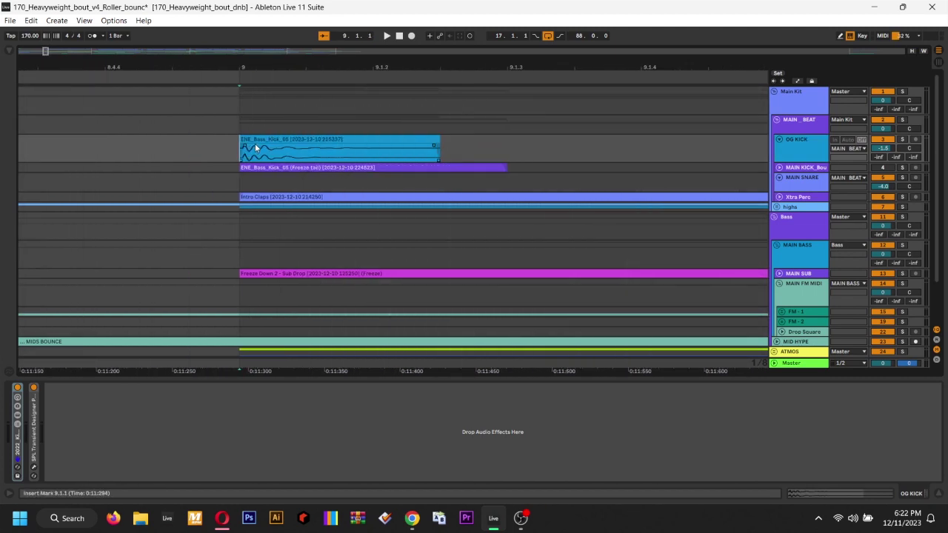
click(340, 153)
drag(245, 145, 254, 145)
click(245, 143)
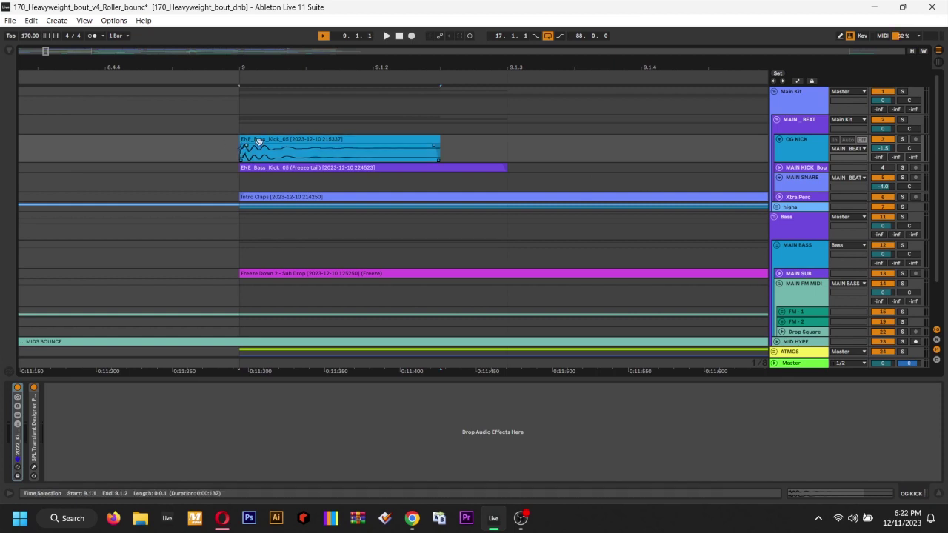
click(258, 141)
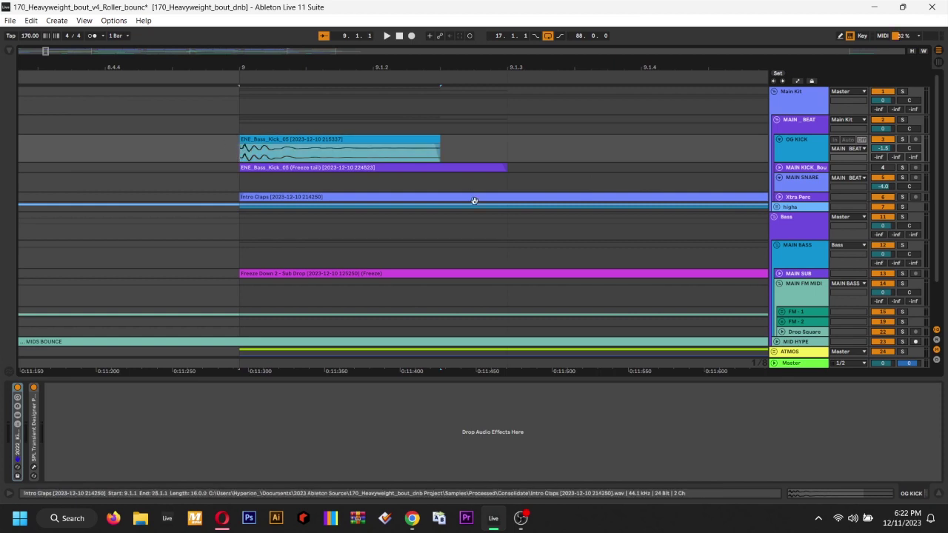
Set the fixed grid to 1/16 and shorten the first OG KICK clip so it ends at 9.1.2
right_click(450, 148)
click(532, 326)
right_click(464, 138)
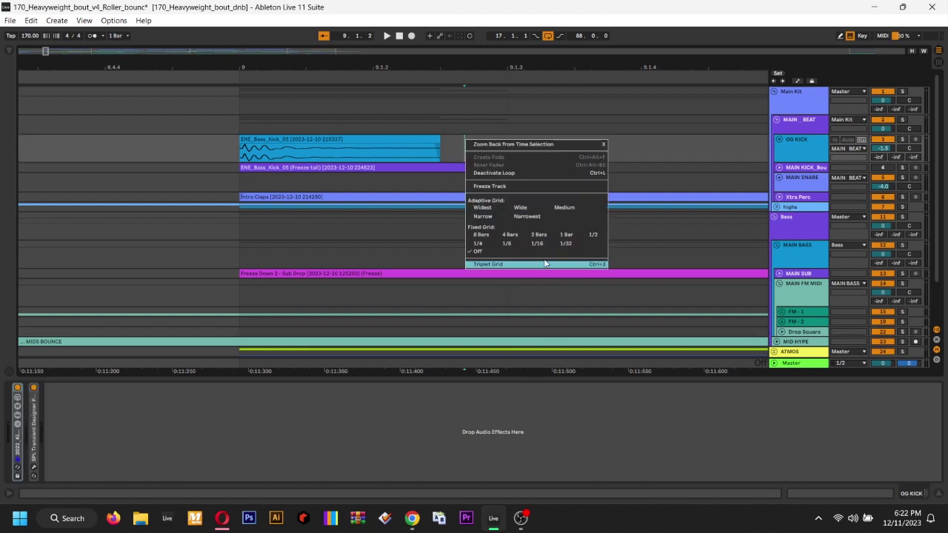
click(537, 244)
drag(438, 141, 373, 142)
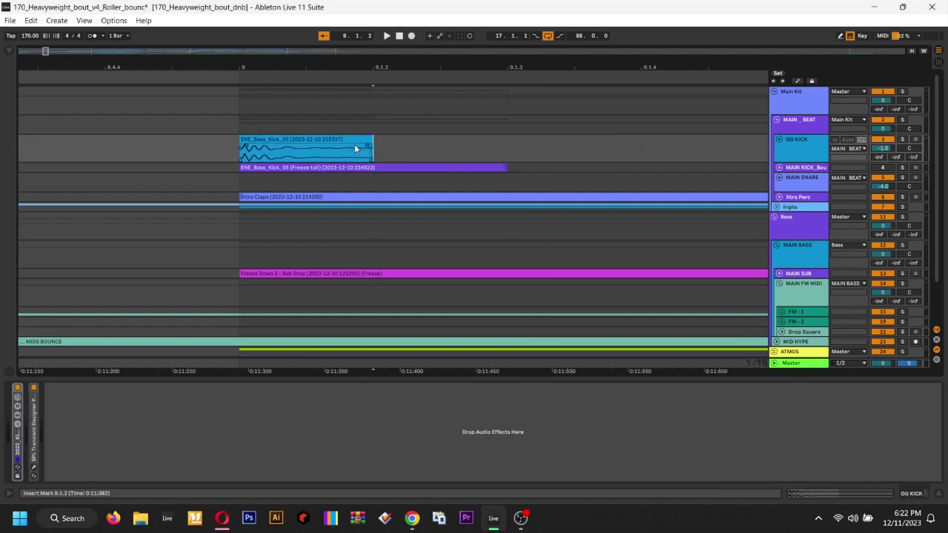
Show the shortened kick clip's sample properties and consolidate the clip on the OG KICK track
key(minus)
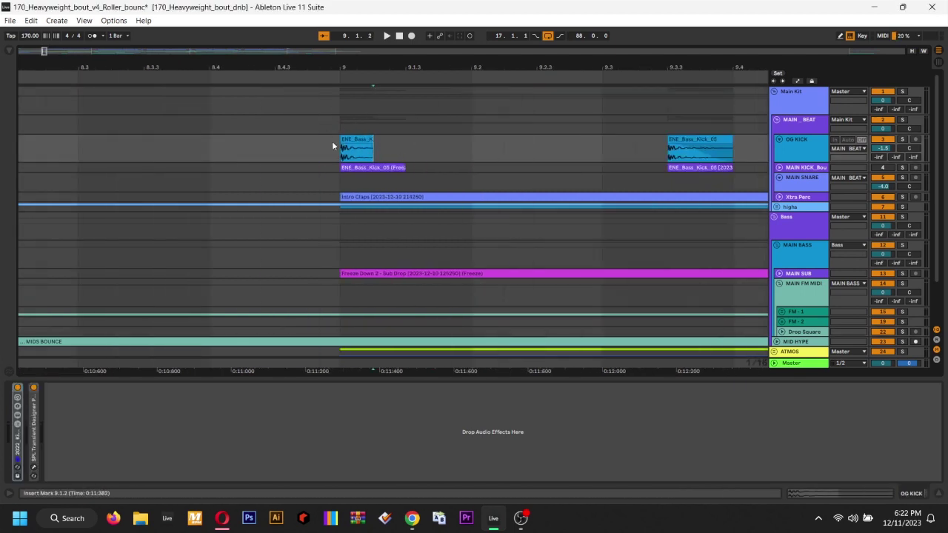
drag(394, 154, 368, 152)
click(372, 154)
key(minus)
key(minus)
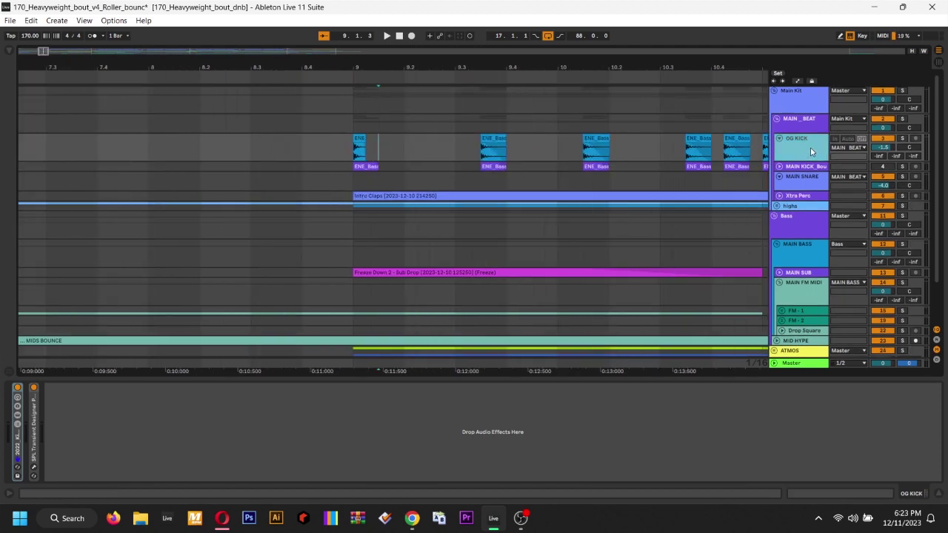
click(360, 138)
click(817, 496)
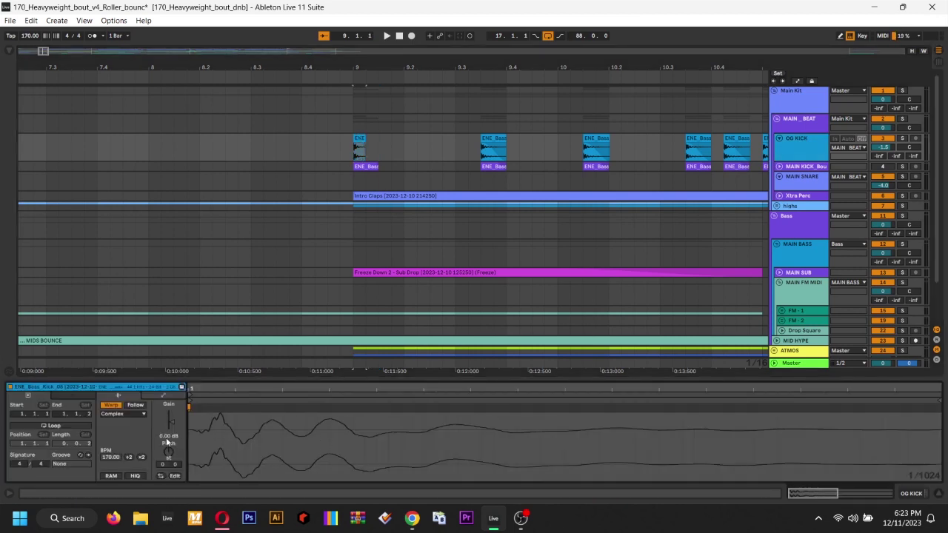
click(392, 147)
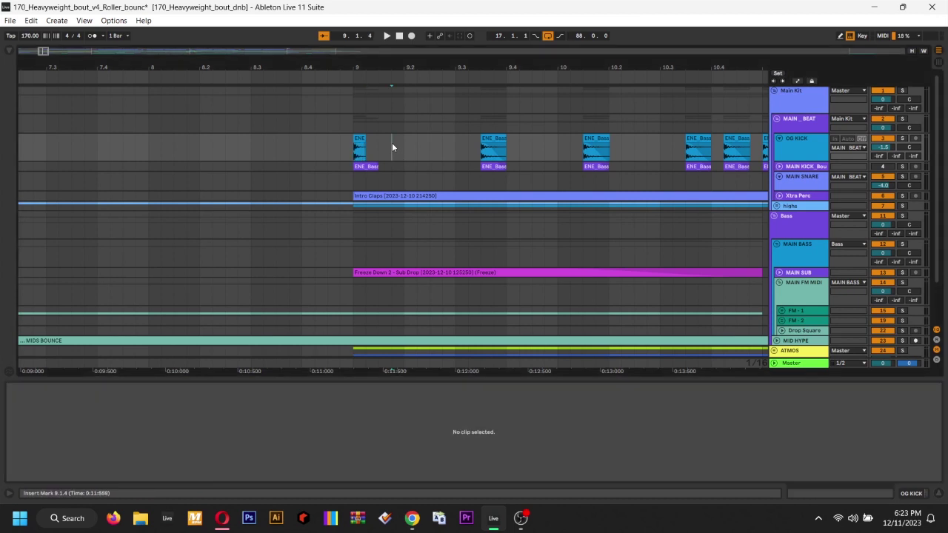
click(359, 141)
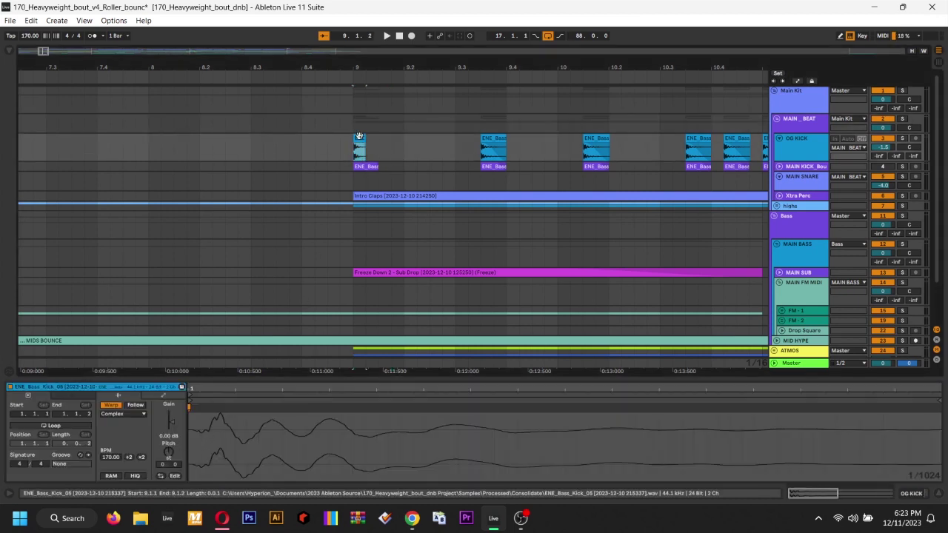
key(ctrl+j)
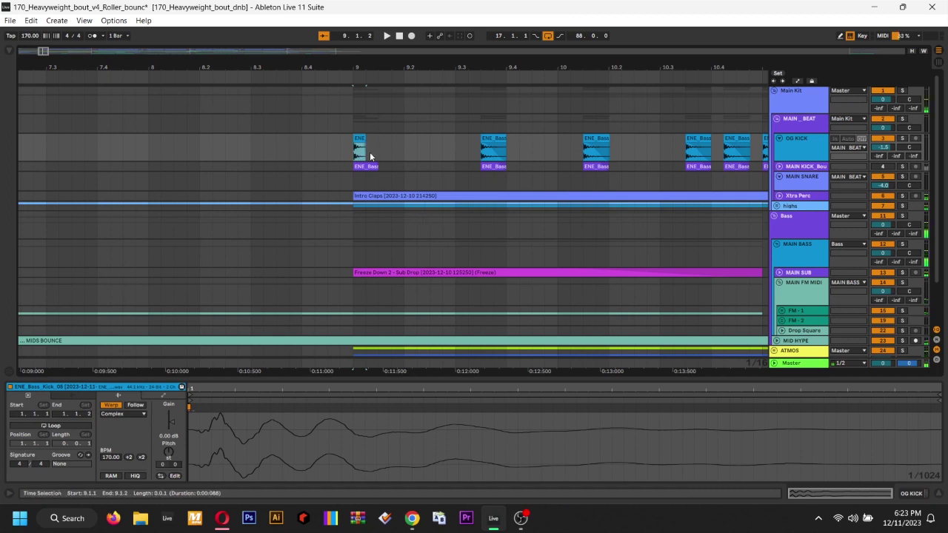
Consolidate the OG KICK track's first three kick clips, at bar 9, 9.3.3 and 10.1.3, one by one
key(ctrl+j)
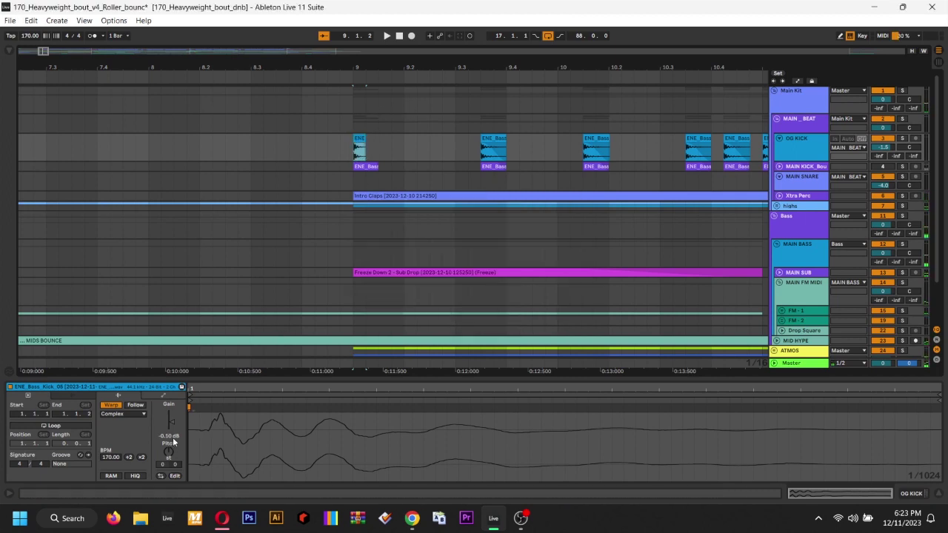
click(489, 137)
key(ctrl+j)
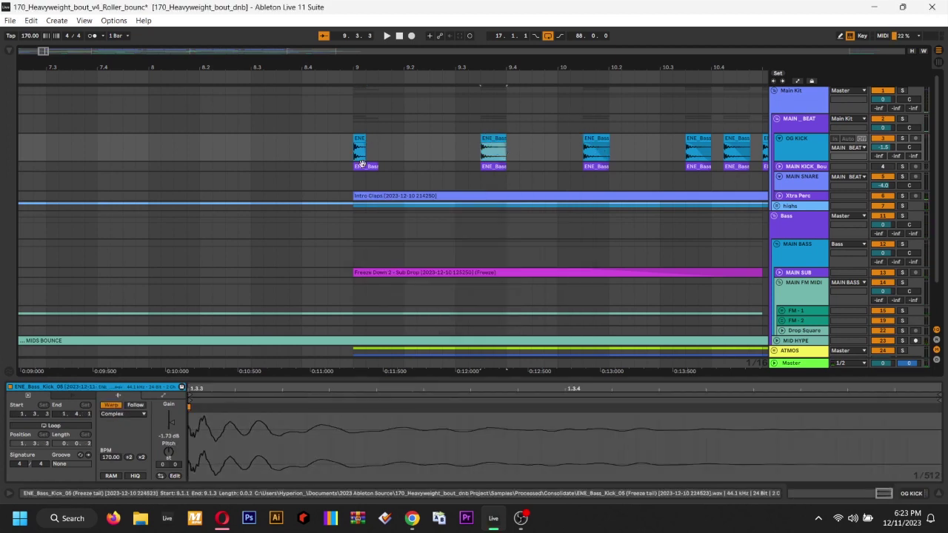
click(588, 144)
key(ctrl+j)
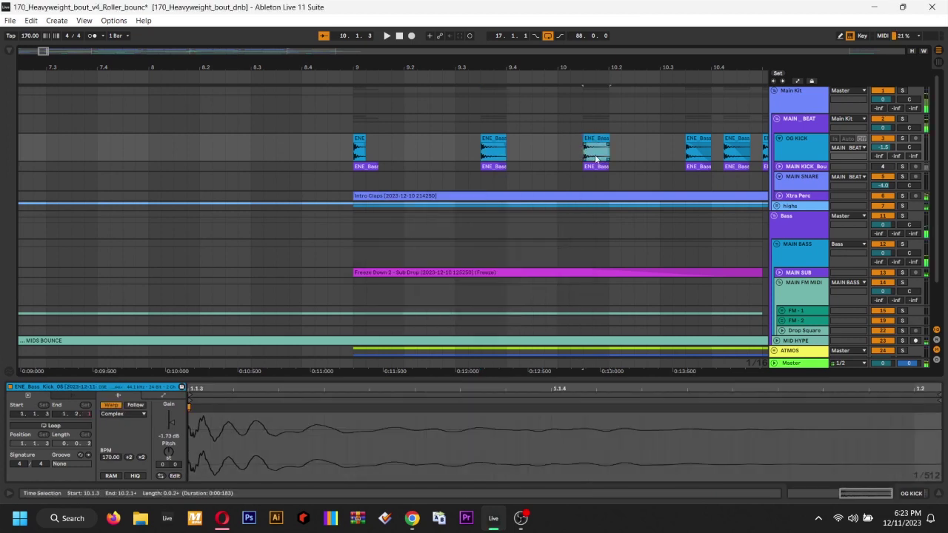
Select the first kick clip at bar 9 and examine its shortened waveform up close
click(486, 138)
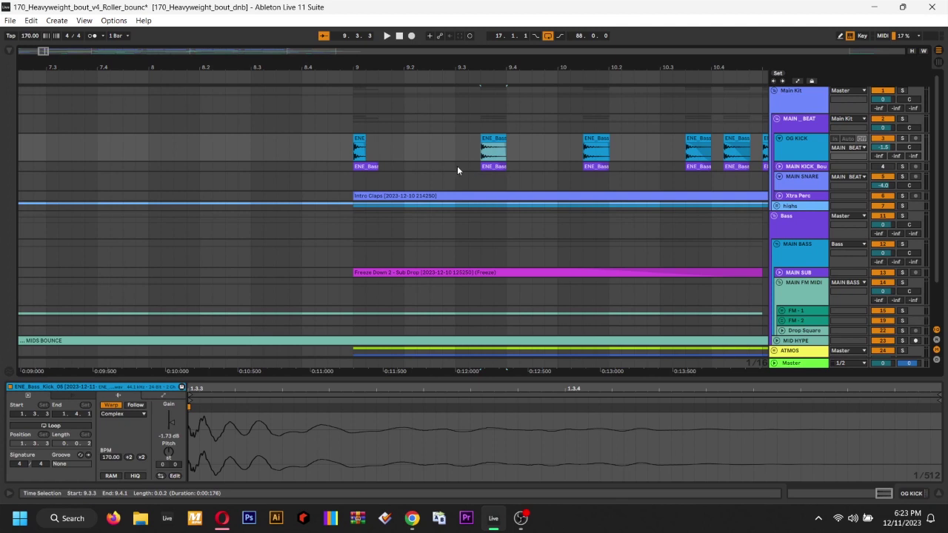
click(358, 138)
click(358, 137)
scroll(357, 137, up, 2)
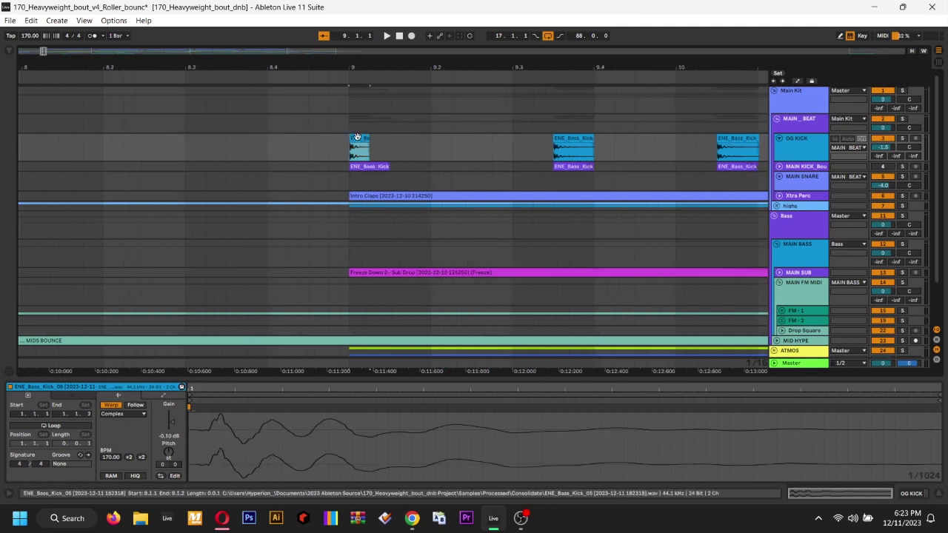
scroll(358, 138, down, 2)
scroll(348, 122, up, 5)
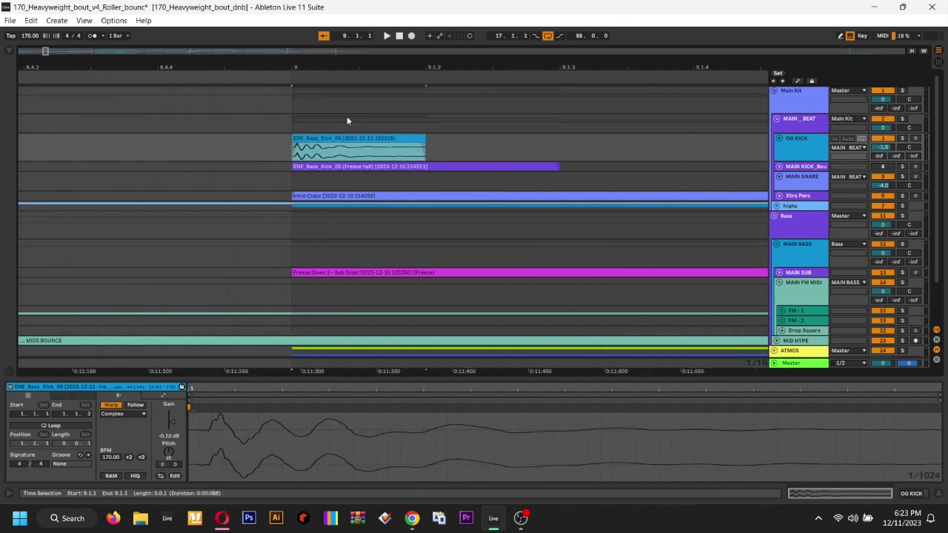
click(458, 149)
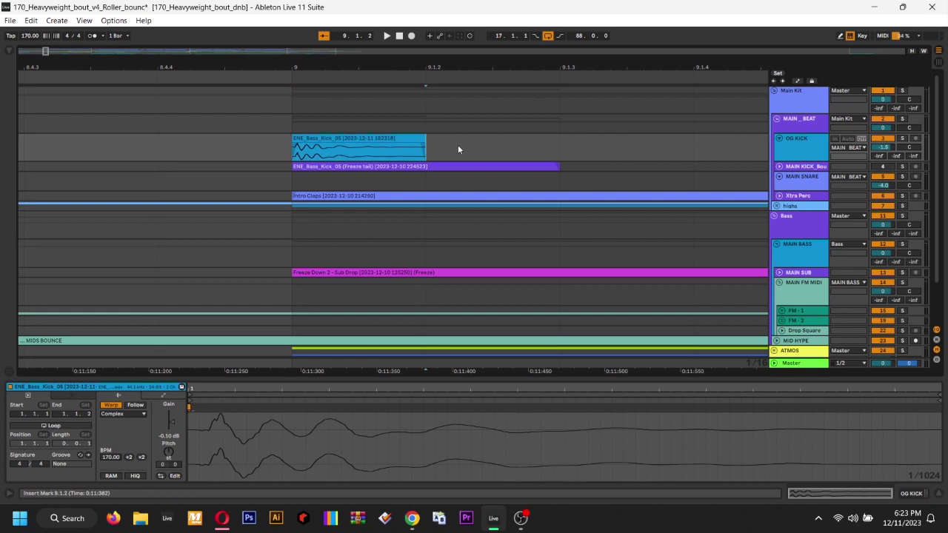
click(371, 145)
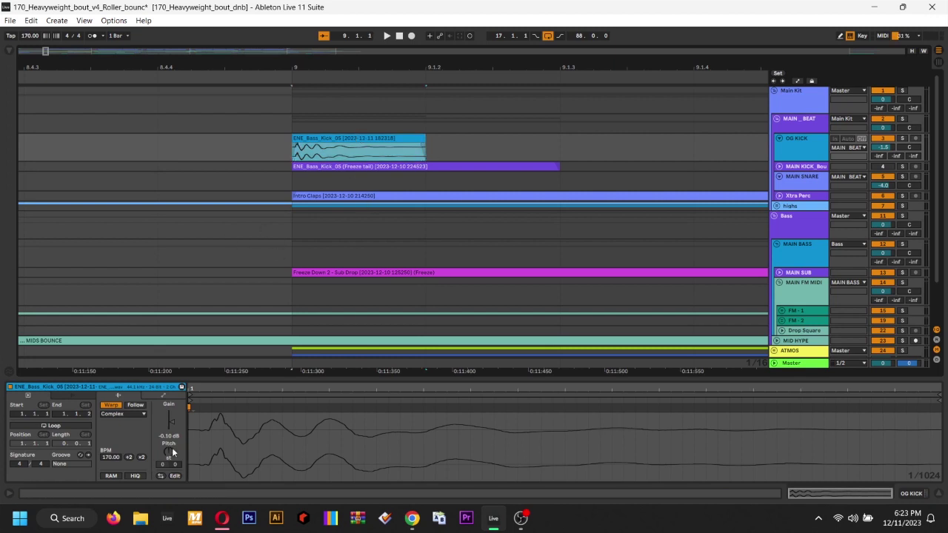
Examine the OG KICK track's device chain, and return to the first kick clip's sample properties
click(803, 147)
click(912, 493)
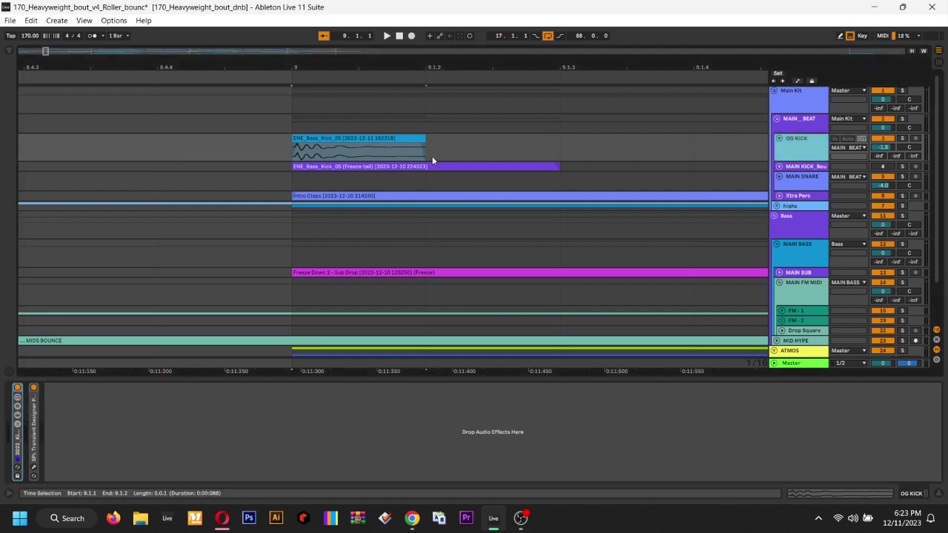
click(891, 494)
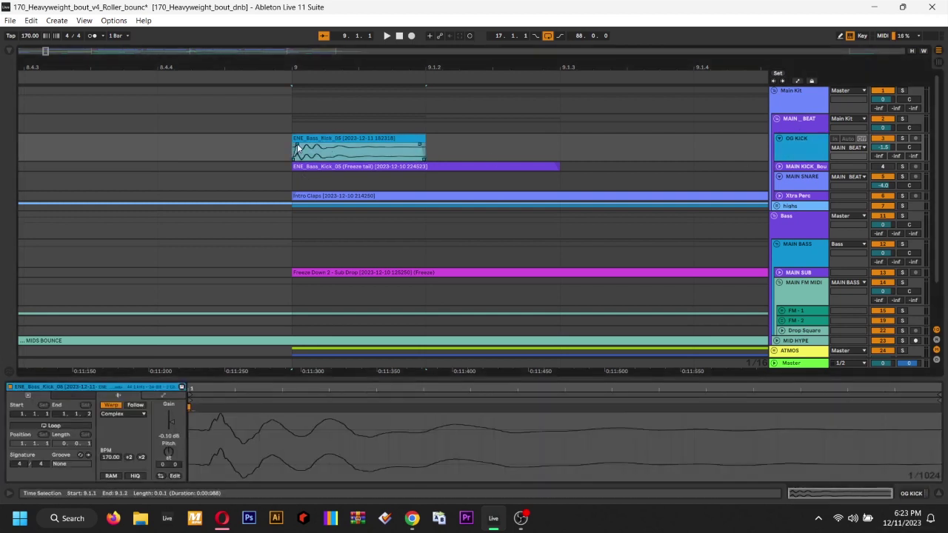
Select the second kick clip, at 9.3.3 on the OG KICK track, and examine it at close range
click(404, 132)
scroll(405, 134, down, 2)
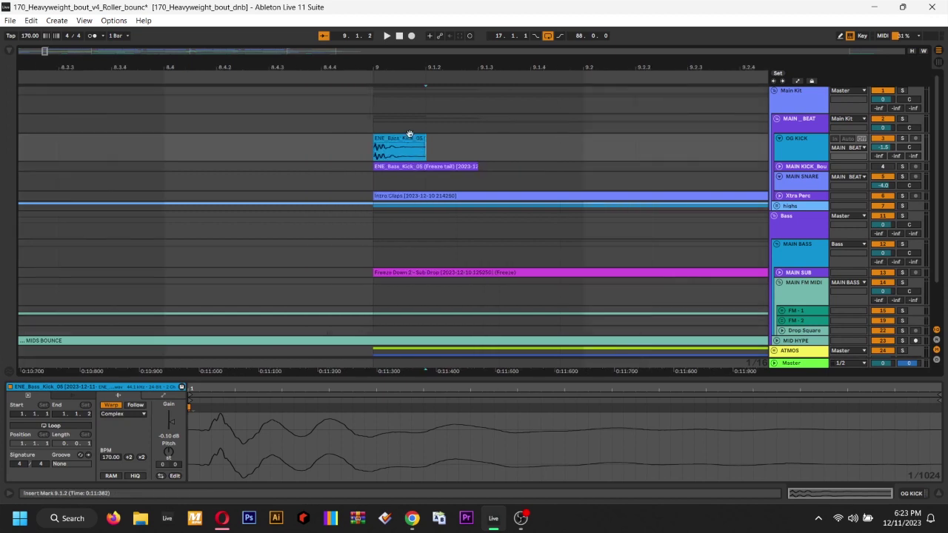
drag(408, 134, 117, 145)
click(635, 137)
drag(510, 146, 434, 149)
scroll(434, 149, right, 3)
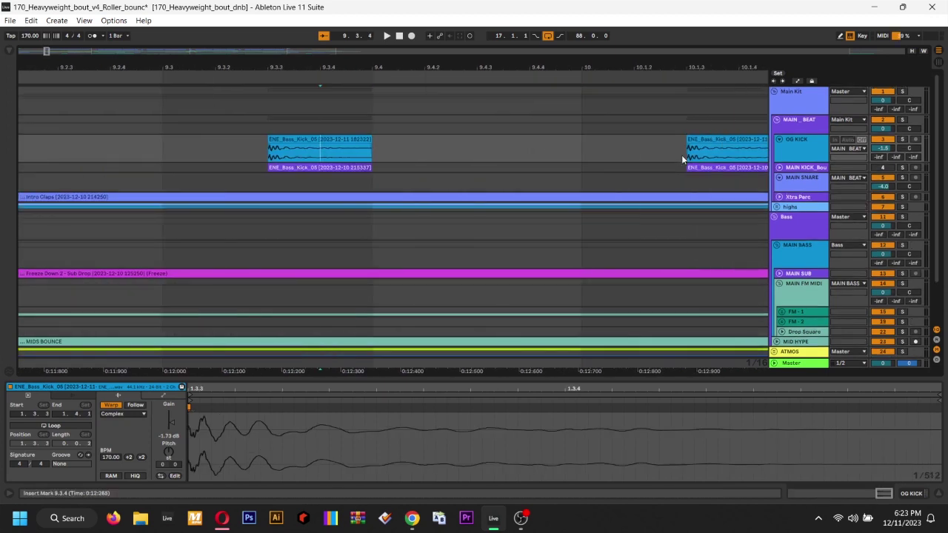
click(321, 141)
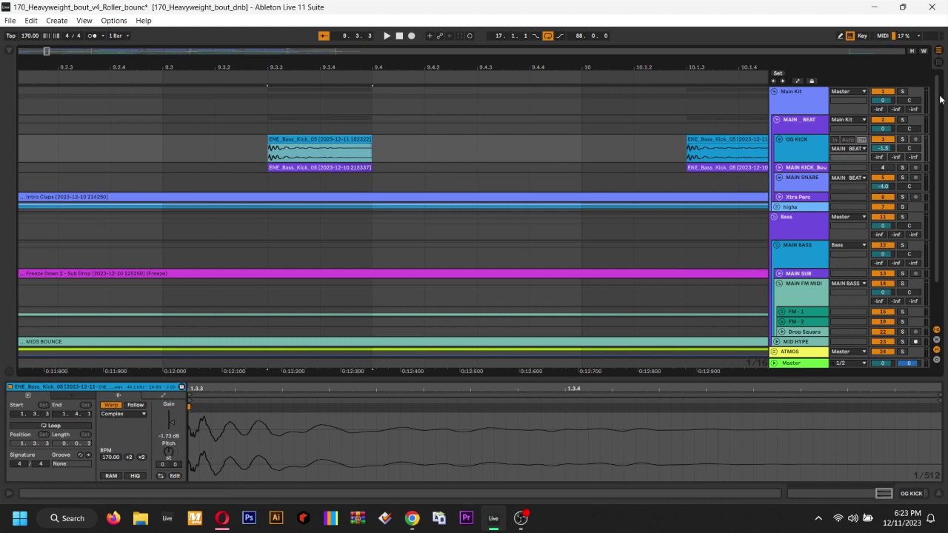
Examine the commands available for the OG KICK track and its audio effect chain
click(822, 139)
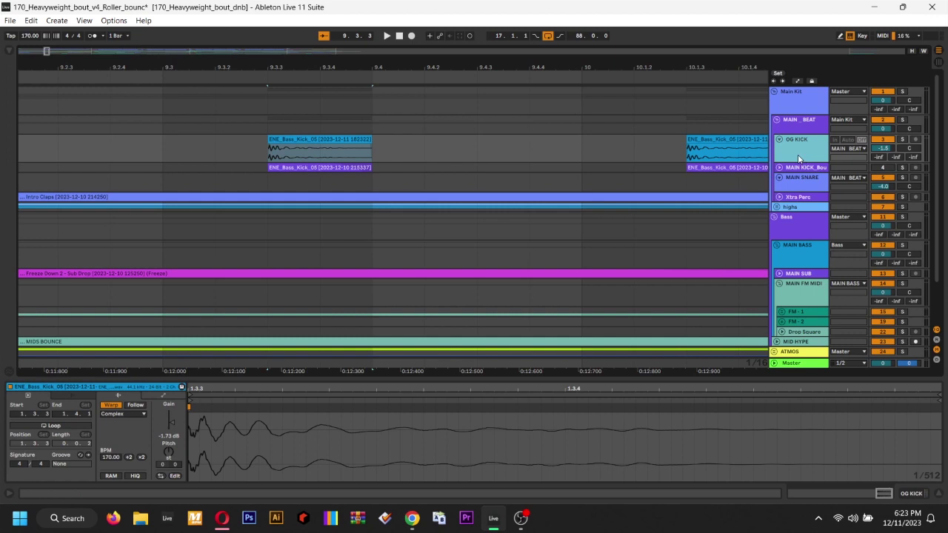
right_click(798, 158)
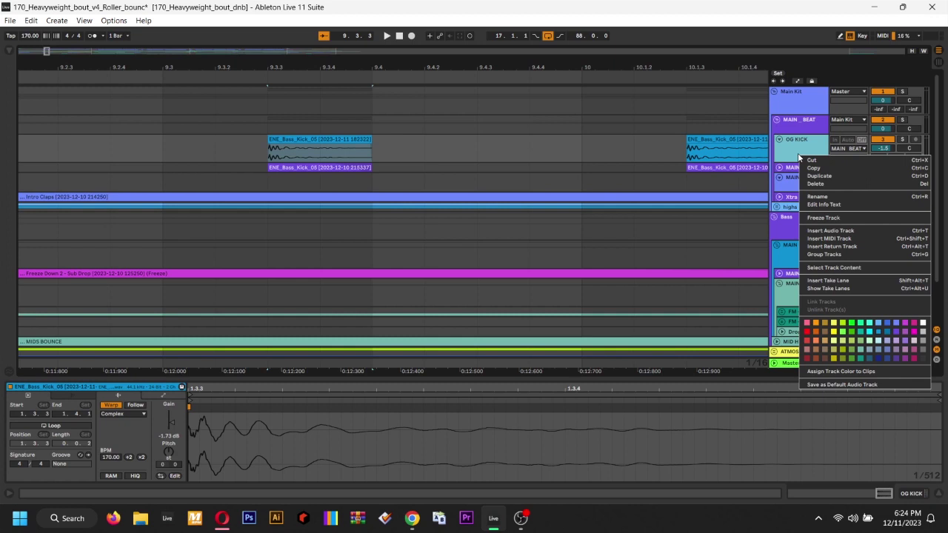
click(659, 214)
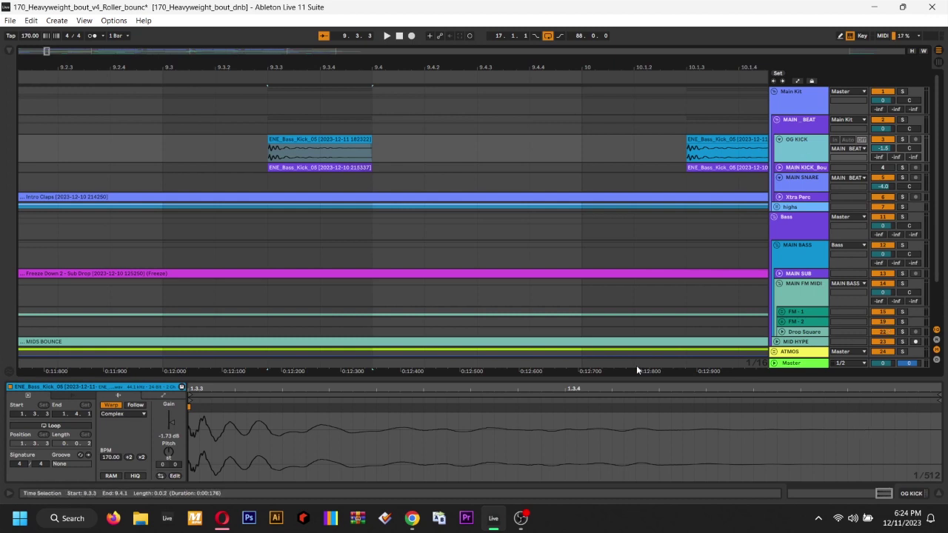
click(423, 152)
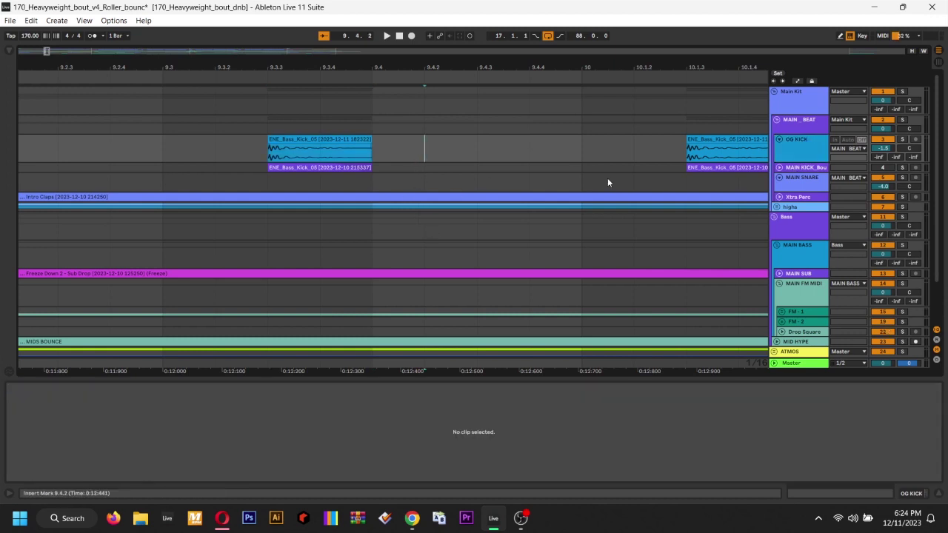
click(338, 144)
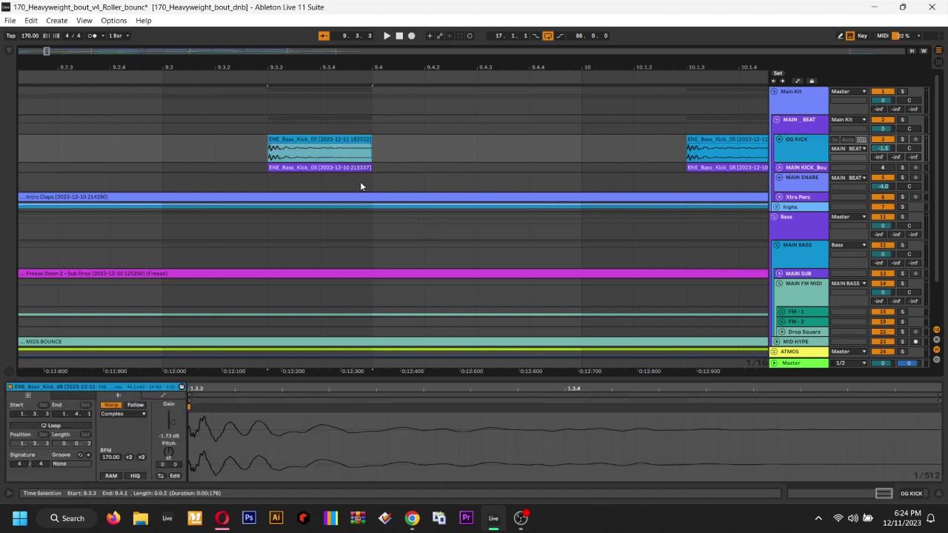
click(463, 149)
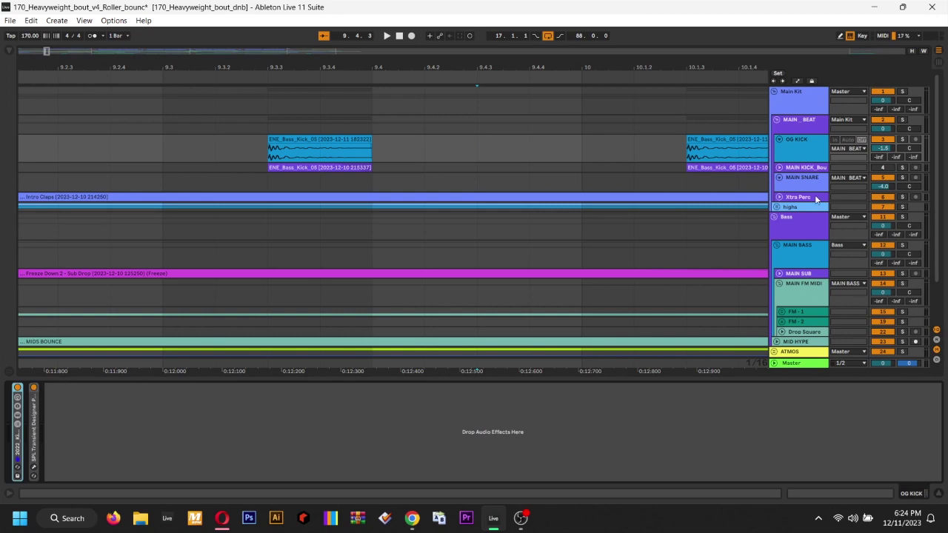
Raise the gain of the 9.3.3 kick clip to 18.4 dB and consolidate the clip
click(326, 140)
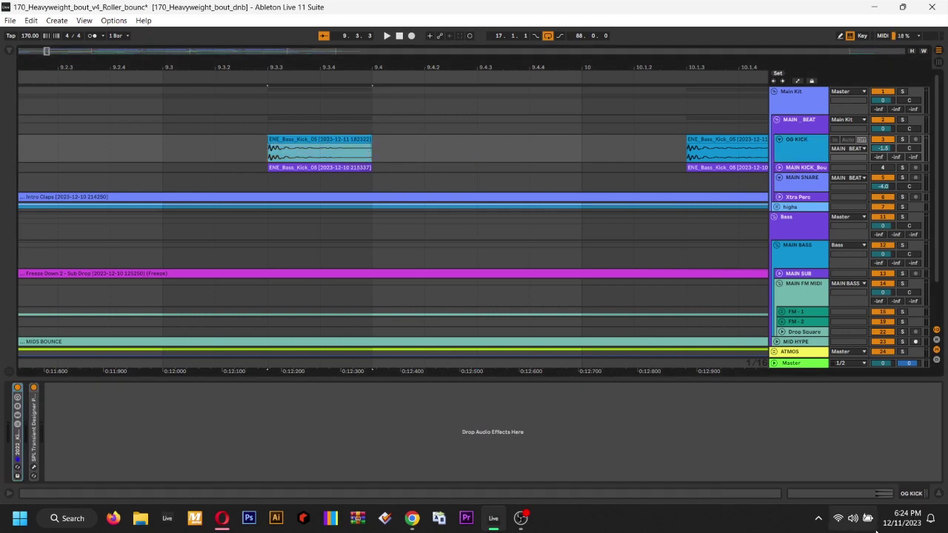
click(883, 493)
drag(171, 421, 171, 362)
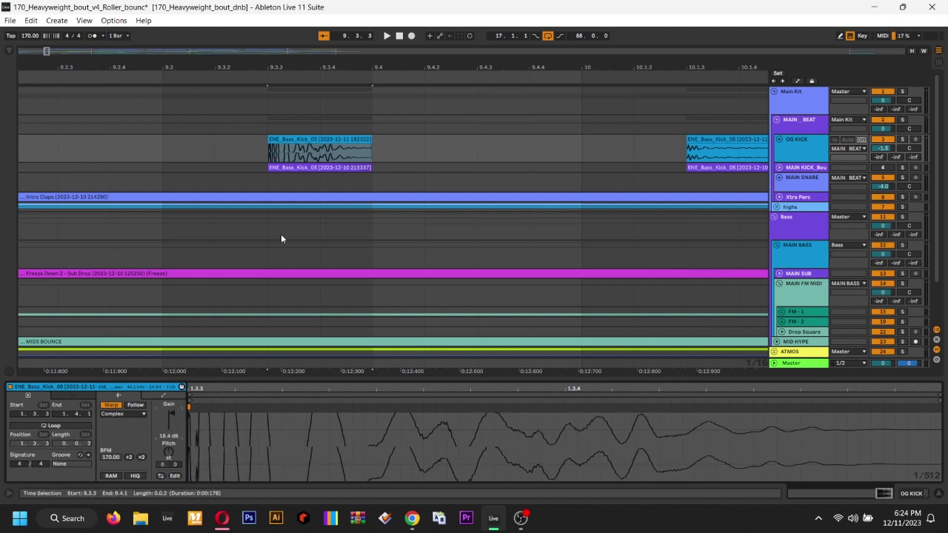
click(313, 160)
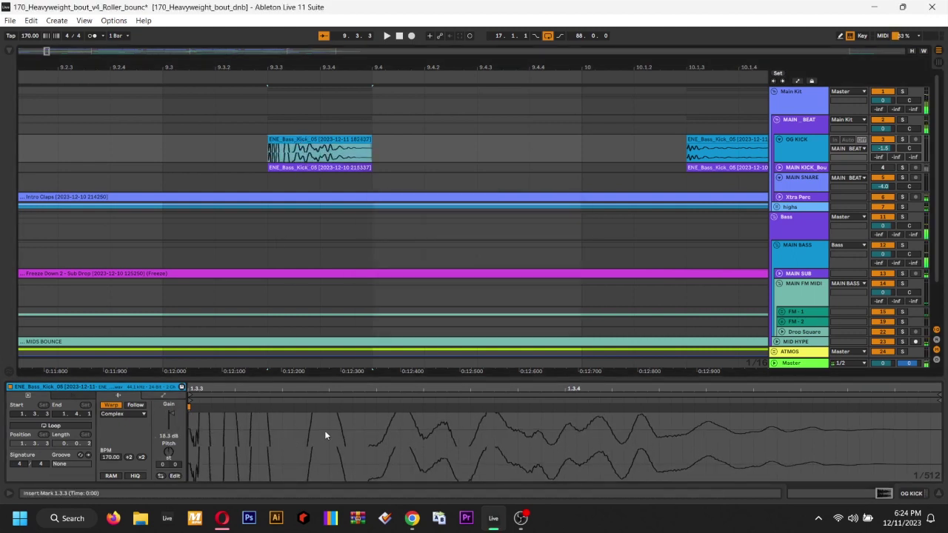
Reset the 9.3.3 kick clip's gain to 0 dB and raise it again to 12.9 dB
click(168, 436)
key(Delete)
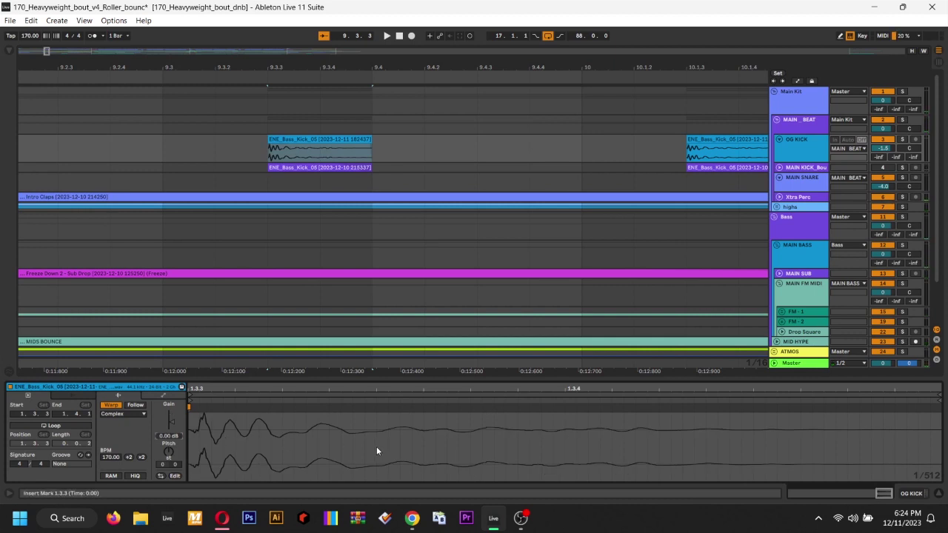
click(329, 141)
drag(175, 436, 174, 420)
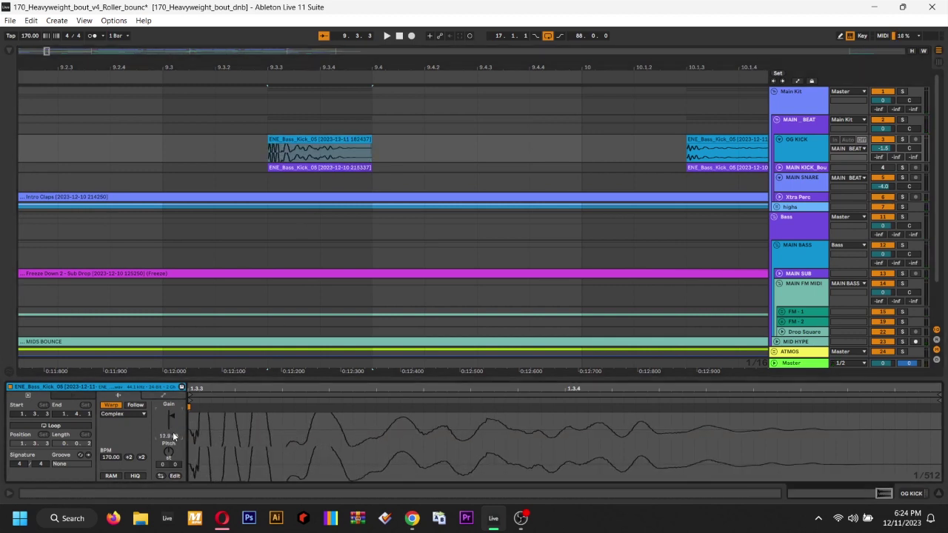
click(325, 148)
click(326, 144)
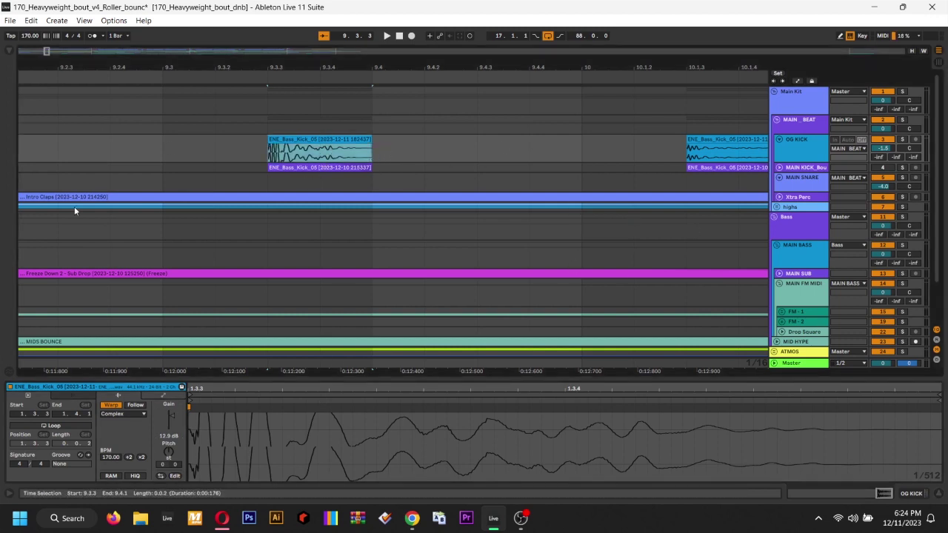
Reset the 9.3.3 kick clip's gain to 0.00 dB
click(338, 132)
click(309, 139)
double_click(172, 434)
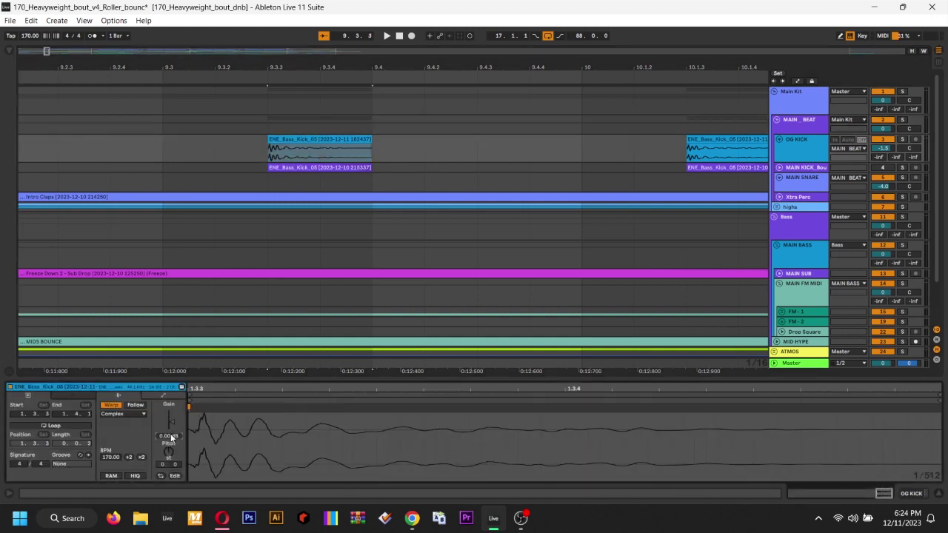
Add a fade-out to the 9.3.3 kick clip, running from about 9.3.4 to the clip's end
click(331, 137)
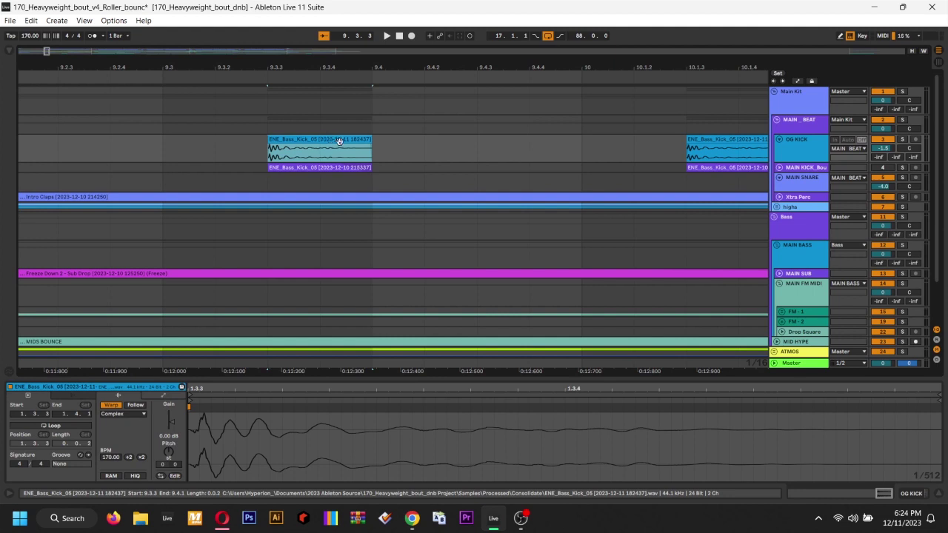
drag(370, 139, 326, 143)
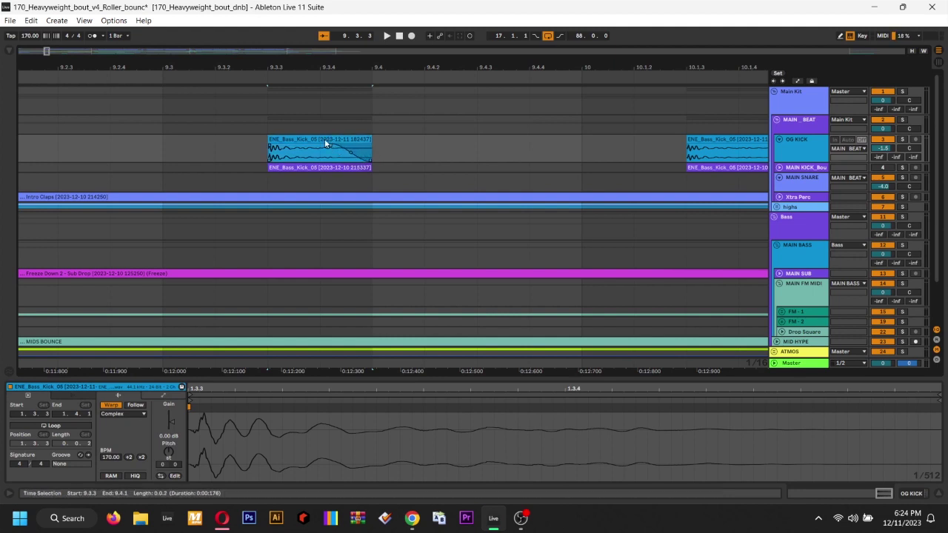
scroll(323, 146, down, 4)
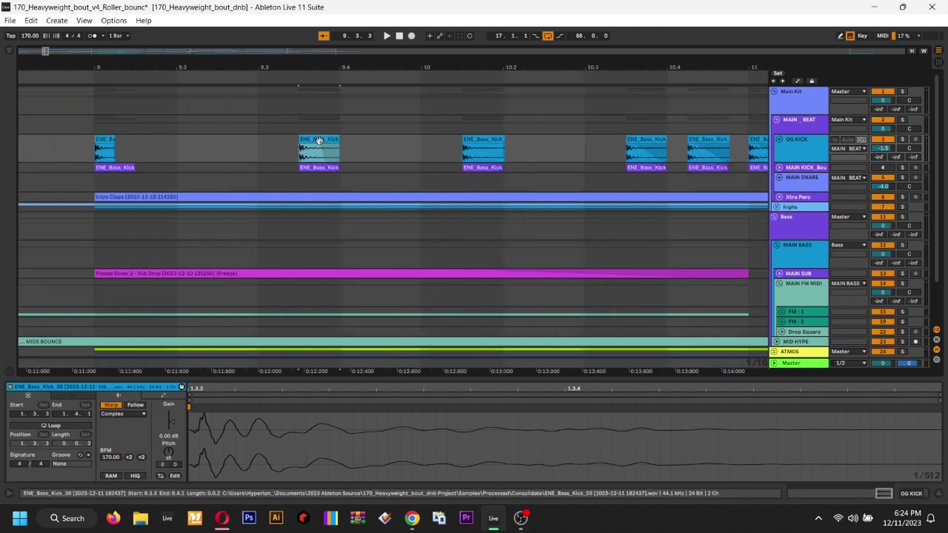
click(377, 159)
click(304, 139)
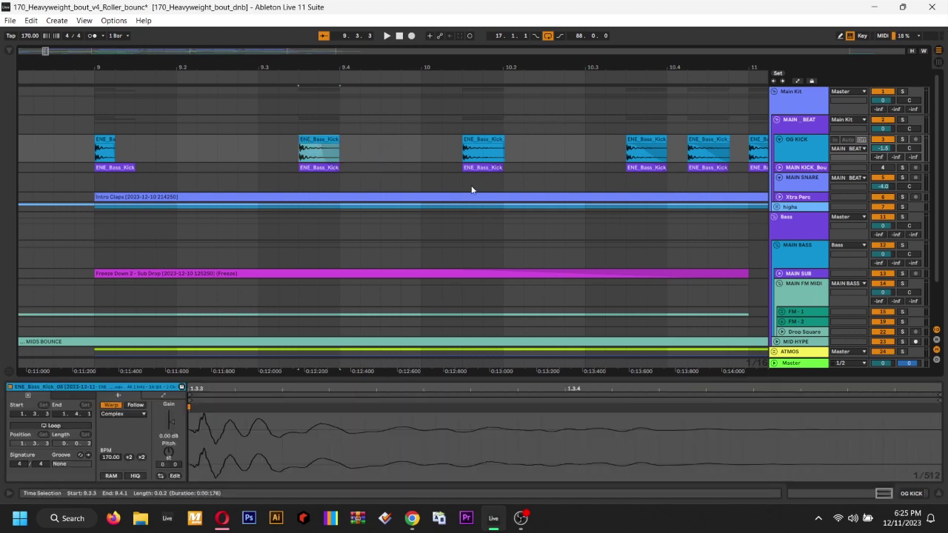
click(387, 153)
click(326, 146)
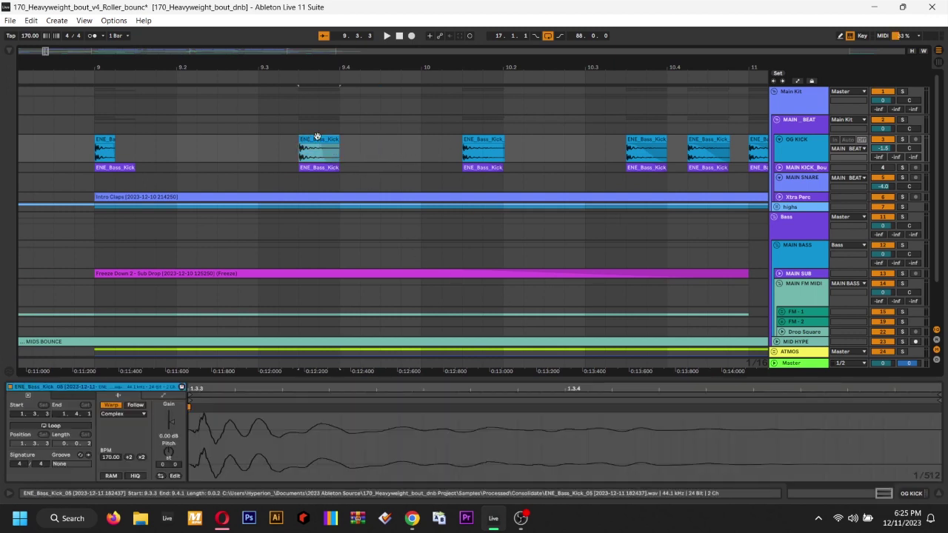
Freeze the OG KICK track
ctrl+scroll(315, 146, down, 2)
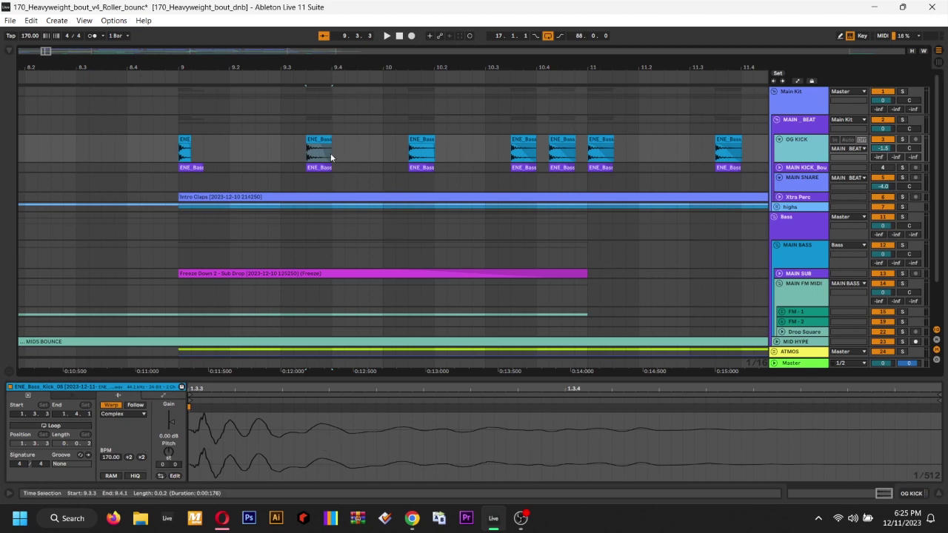
scroll(326, 145, up, 3)
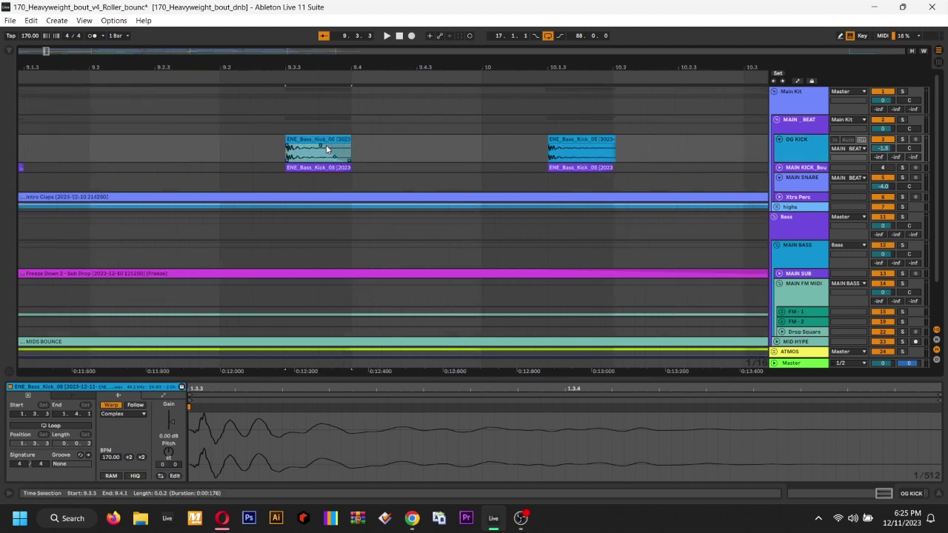
right_click(802, 154)
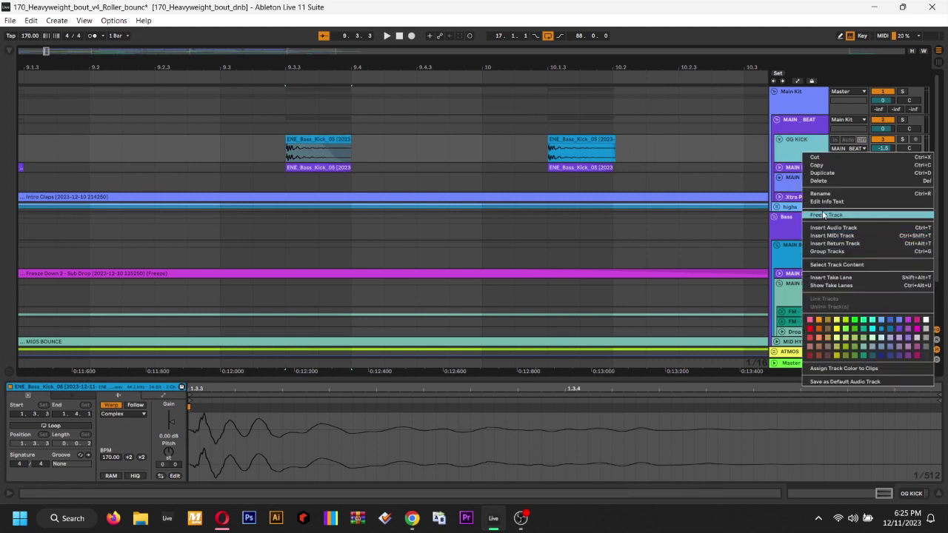
click(823, 215)
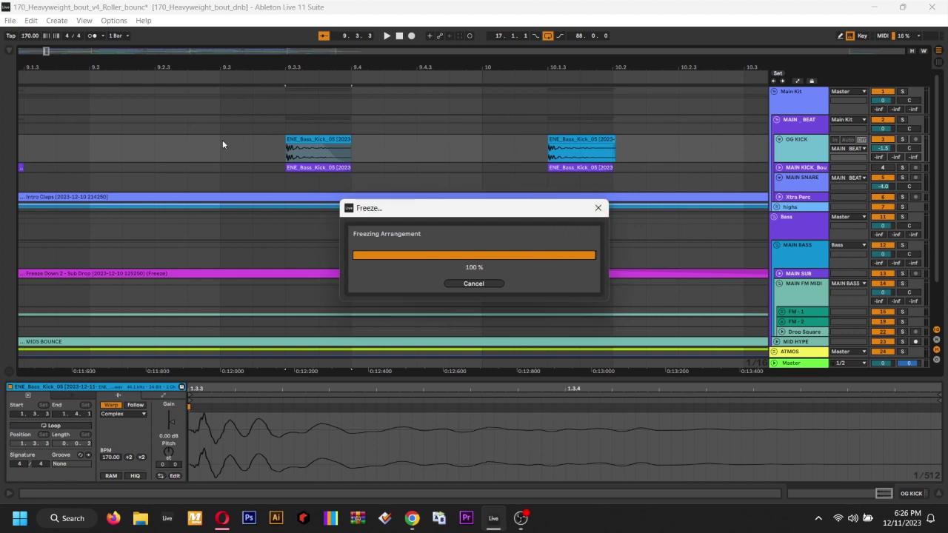
Flatten the frozen OG KICK track into audio
right_click(800, 152)
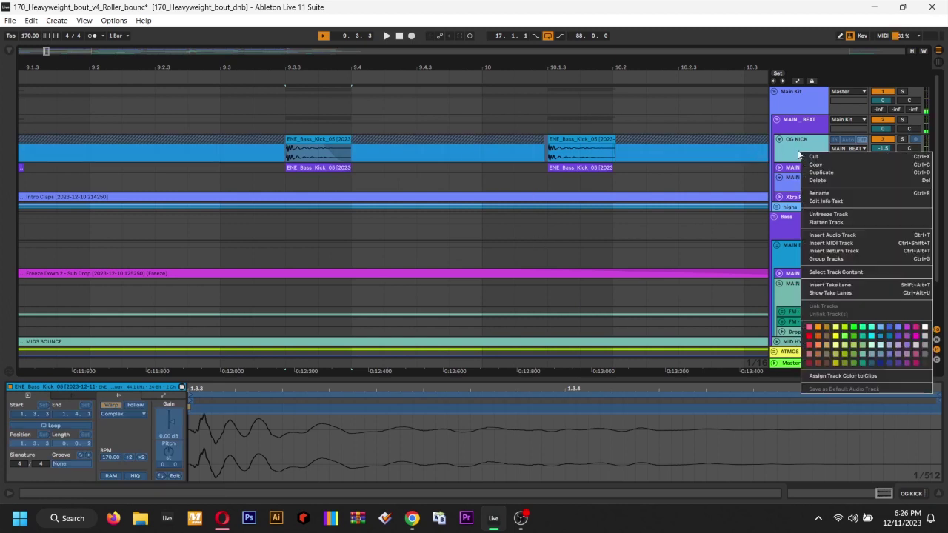
click(411, 158)
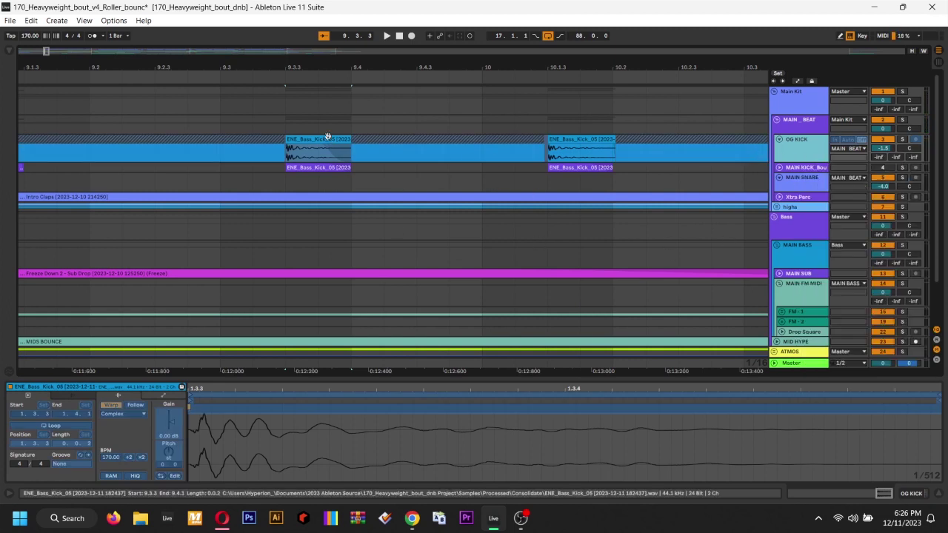
right_click(807, 150)
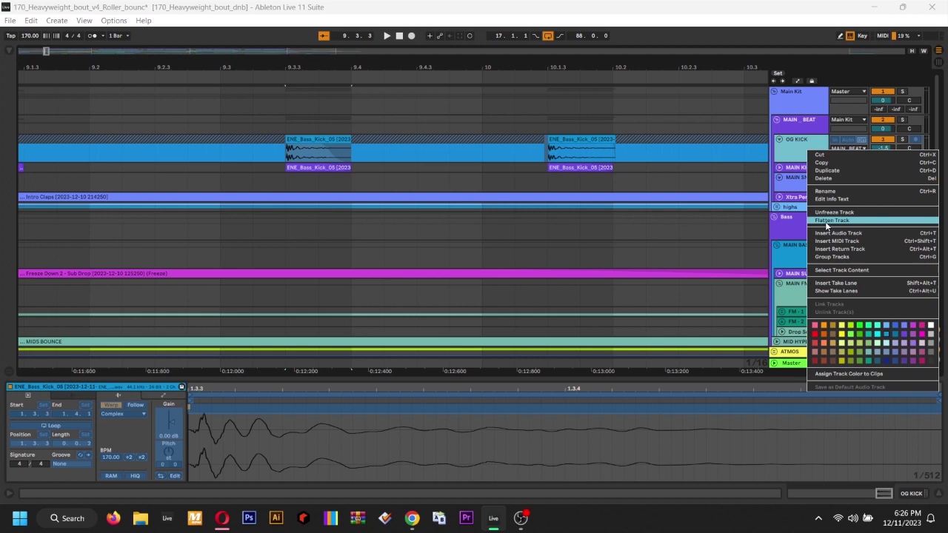
click(819, 213)
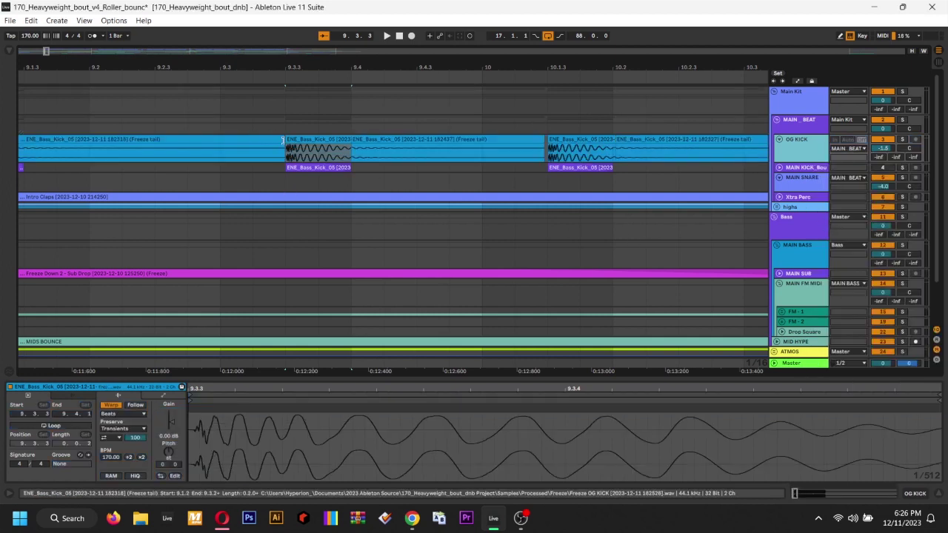
Examine the flattened kick clips and their freeze tails at 9.3.3 and 9.1.1 on OG KICK
click(347, 141)
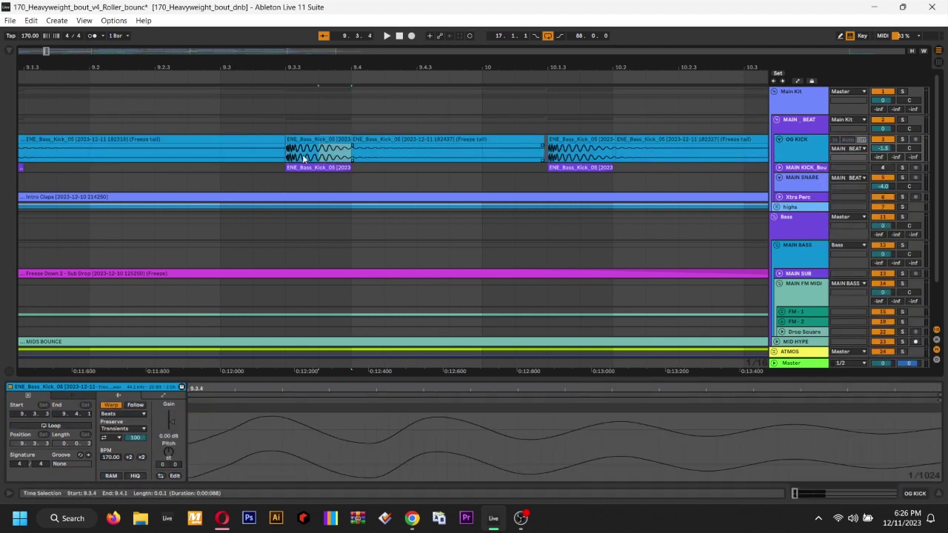
scroll(281, 193, left, 5)
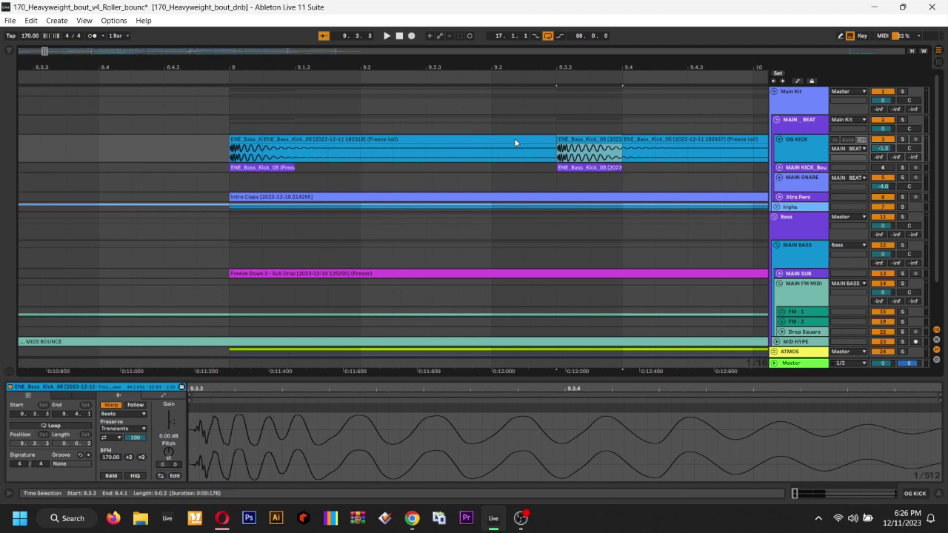
click(549, 139)
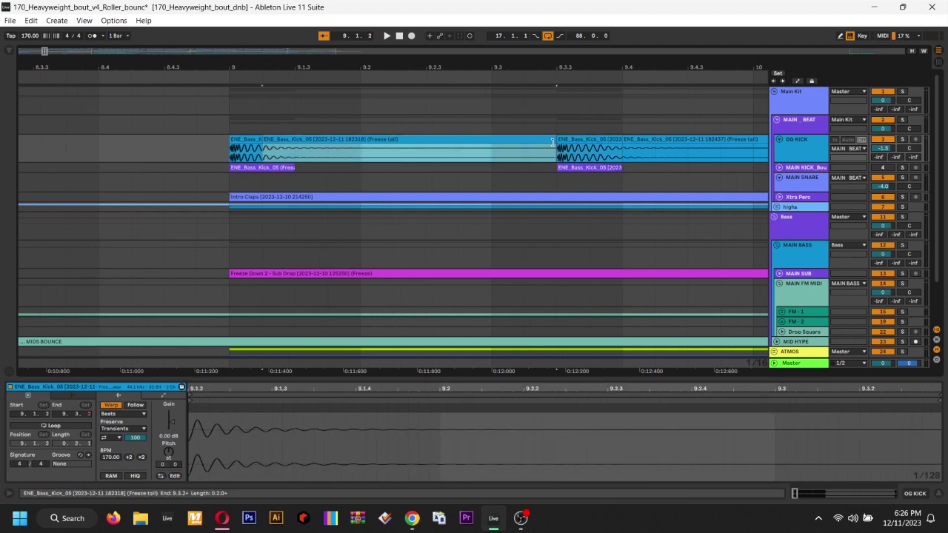
click(269, 155)
key(plus)
key(plus)
key(minus)
key(minus)
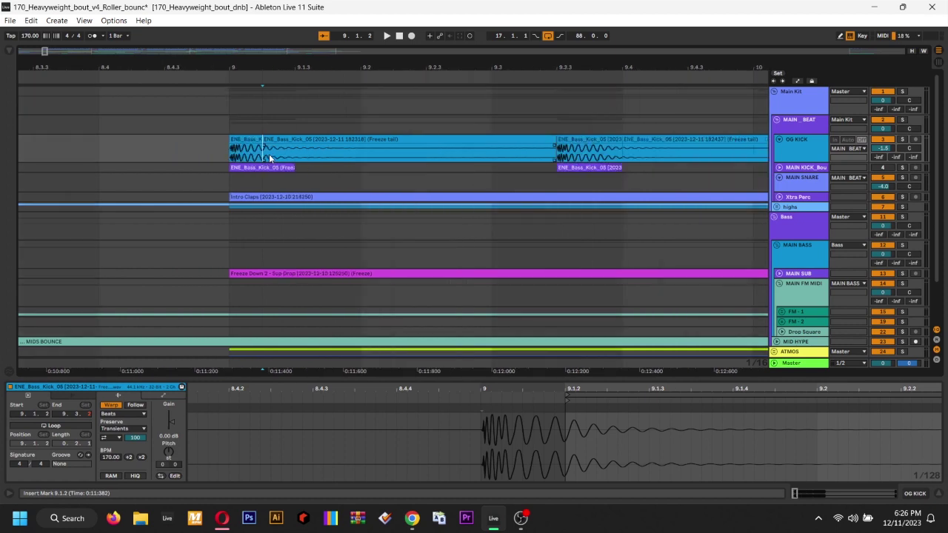
scroll(268, 154, up, 3)
drag(254, 152, 99, 141)
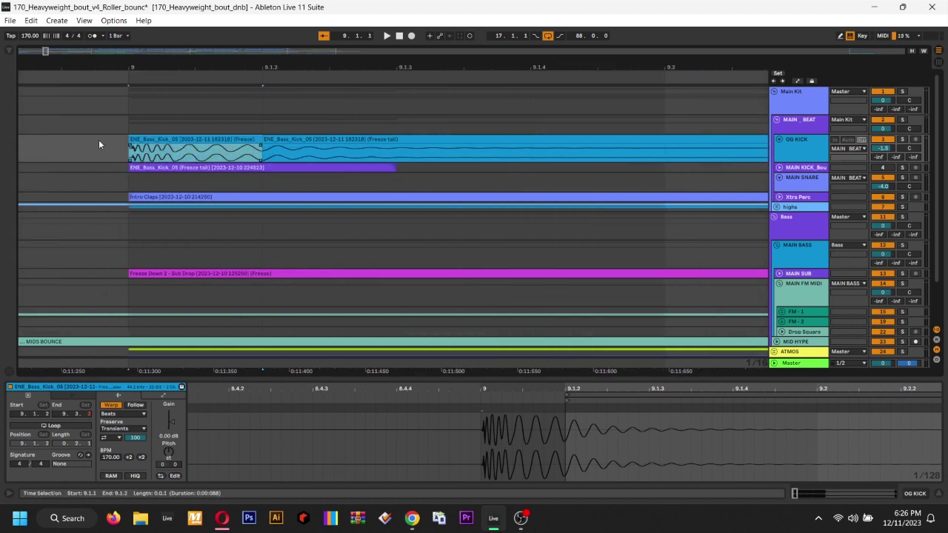
Compare the bounced kick waveform on the MAIN KICK_Bounce track with the flattened OG KICK clip at bar 9
click(779, 167)
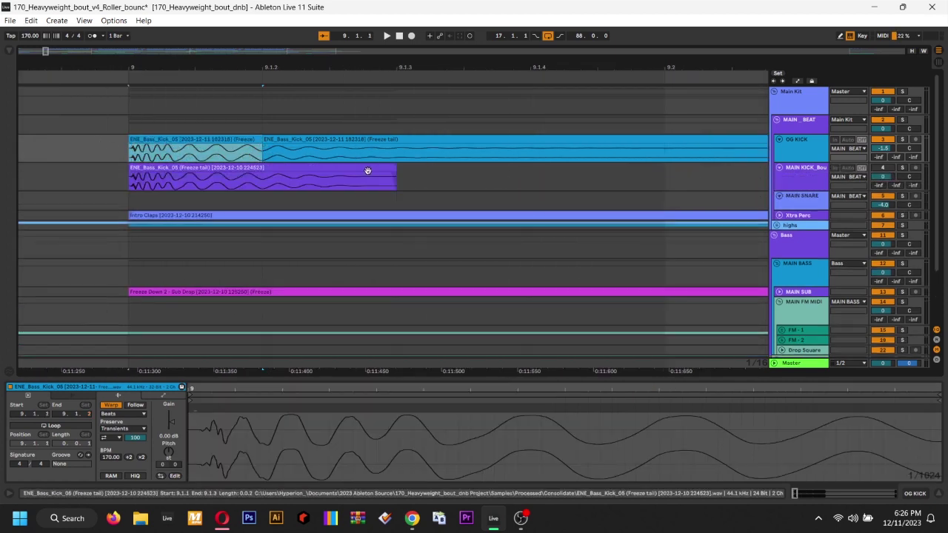
key(u)
click(250, 154)
key(minus)
key(minus)
key(minus)
key(minus)
key(minus)
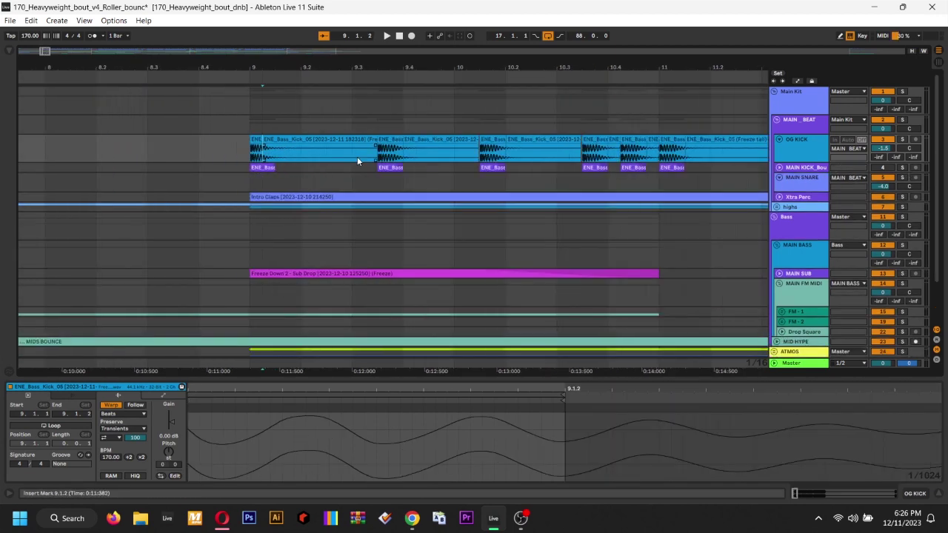
Extend the end of the flattened 9.3.3 kick clip to 9.4.3, over its freeze tail
click(417, 154)
key(plus)
key(plus)
key(plus)
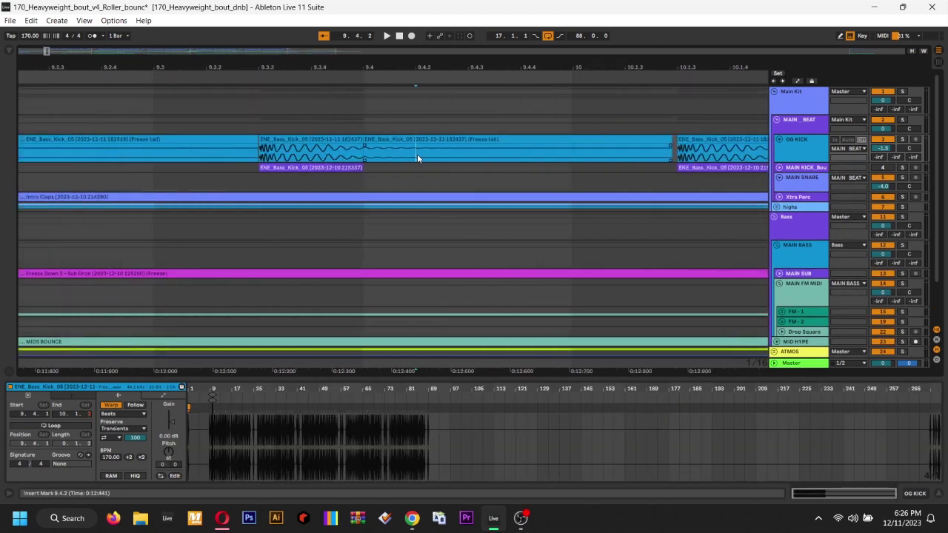
drag(282, 146, 579, 146)
click(435, 166)
key(minus)
key(minus)
key(minus)
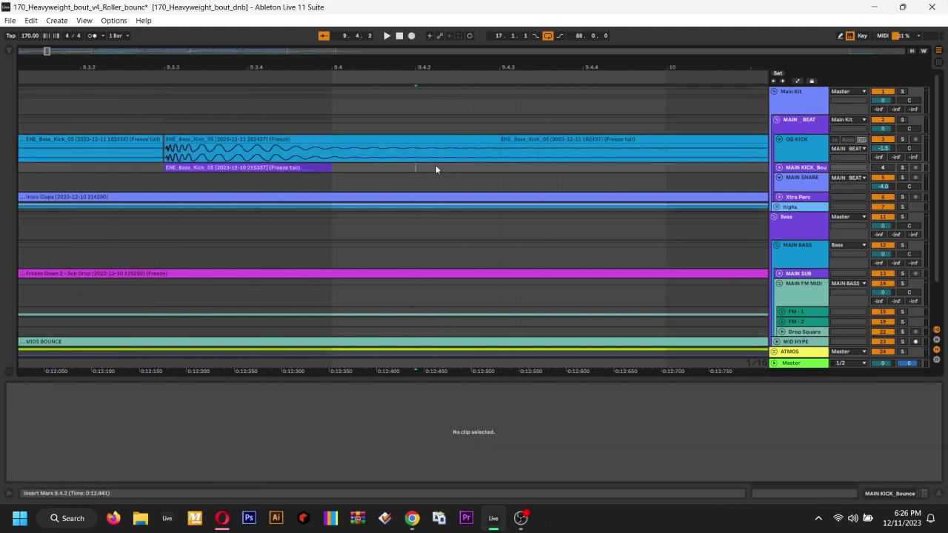
Extend the 9.3.3 kick clip's end to 10.1.1 and enlarge the OG KICK track's height
drag(366, 151, 502, 156)
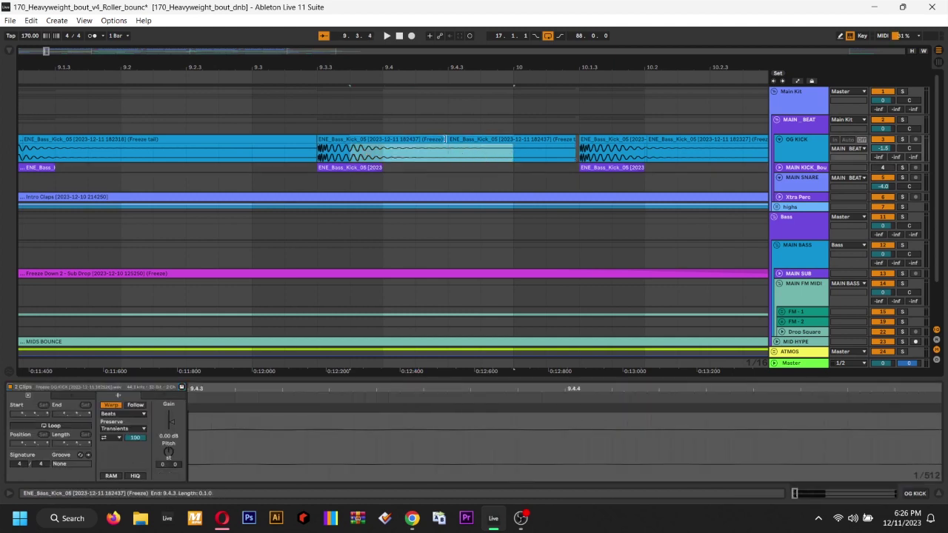
key(ctrl+j)
drag(816, 162, 815, 252)
click(510, 172)
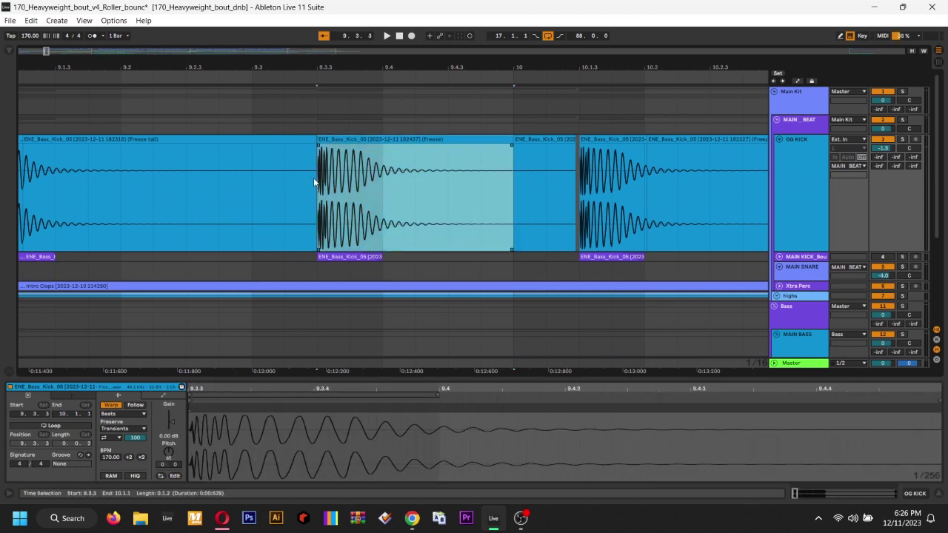
Delete the part of the first kick's freeze tail from 9.2.1 to 9.3.3
click(343, 182)
key(minus)
key(minus)
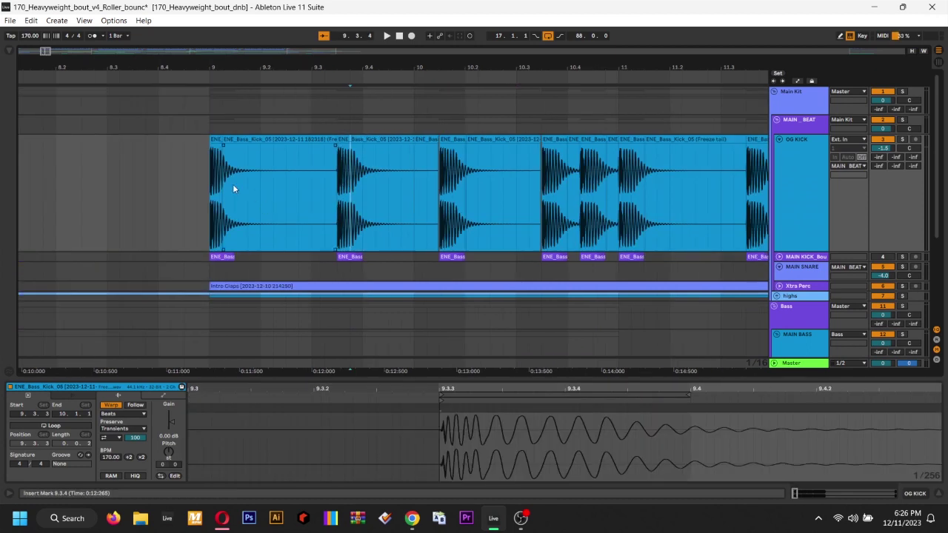
click(234, 191)
drag(261, 169, 335, 190)
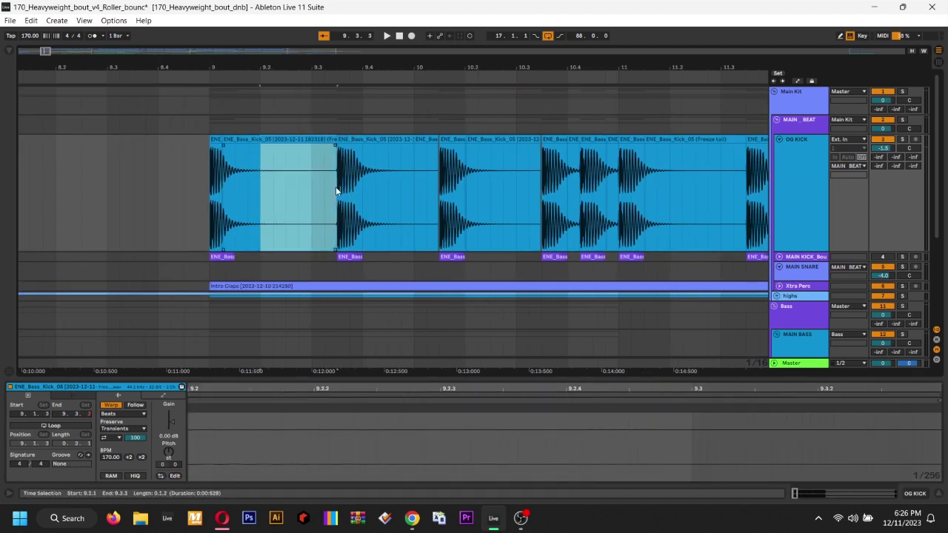
key(Delete)
Delete the first kick's remaining tail from 9.1.3 to 9.2.1
click(210, 161)
drag(264, 142, 226, 147)
drag(253, 199, 228, 223)
drag(231, 154, 383, 169)
click(242, 183)
key(plus)
key(plus)
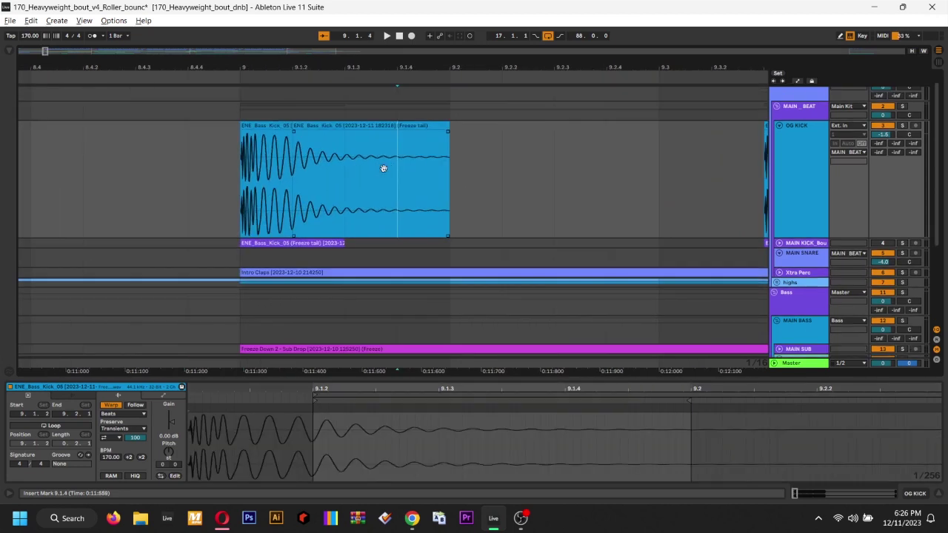
click(280, 123)
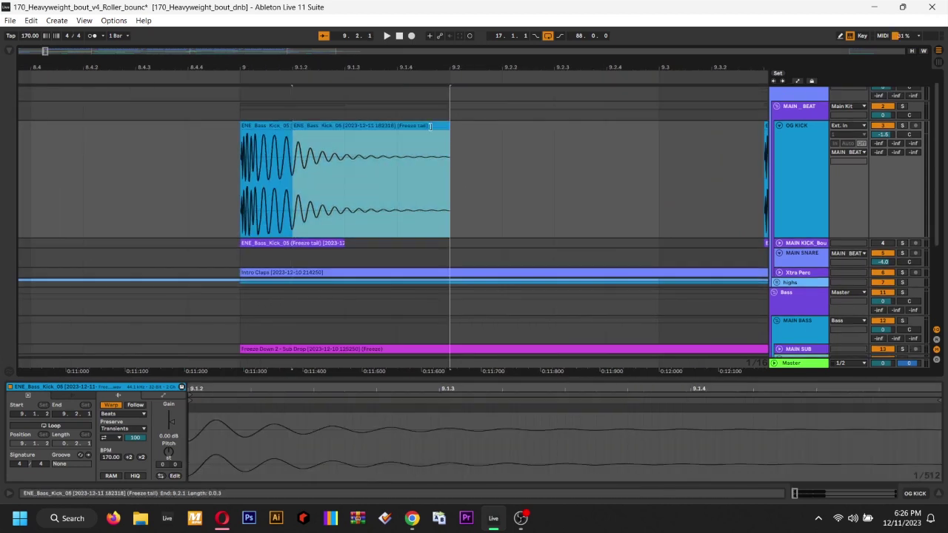
drag(356, 168, 458, 194)
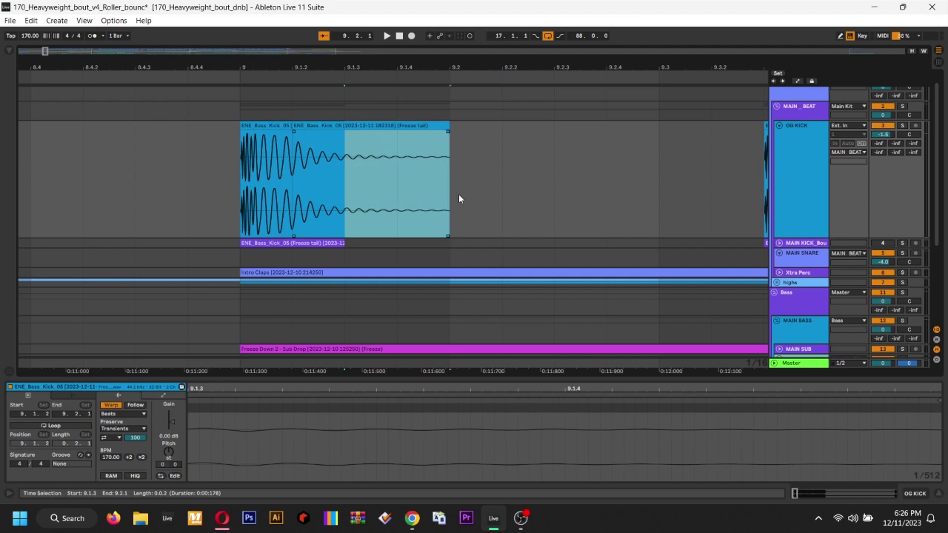
key(Delete)
Inspect the shortened bar 9 kick against the kicks that follow it on OG KICK
click(292, 157)
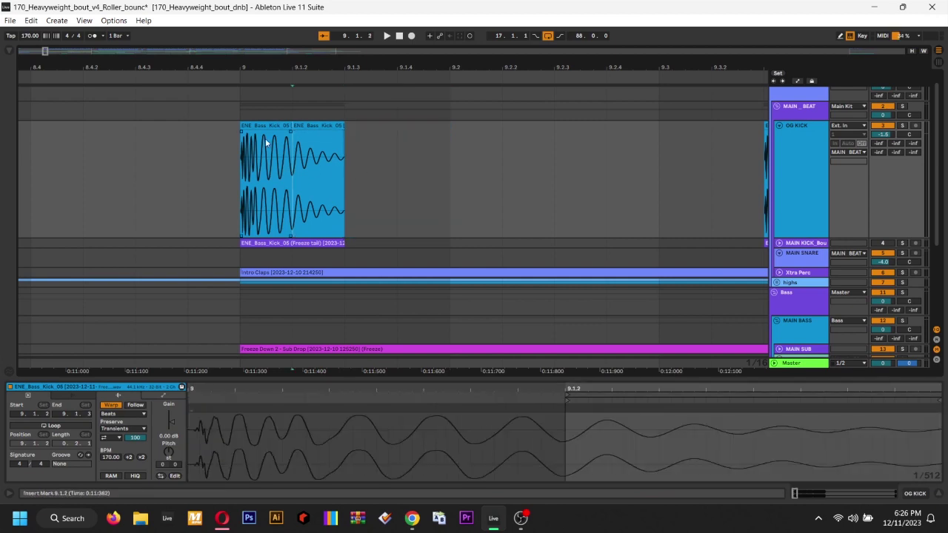
drag(294, 257, 341, 225)
click(378, 182)
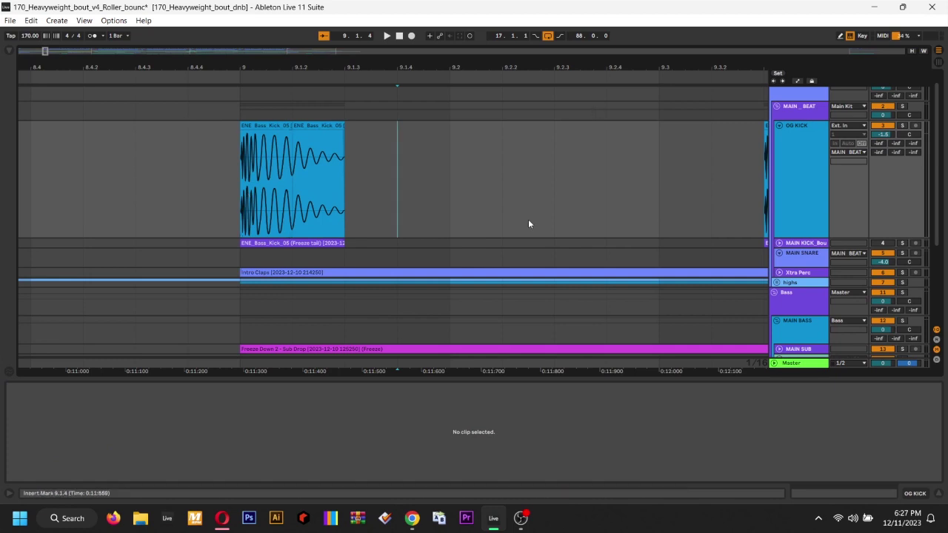
drag(243, 174, 607, 189)
click(652, 176)
click(504, 190)
click(273, 195)
scroll(259, 189, down, 3)
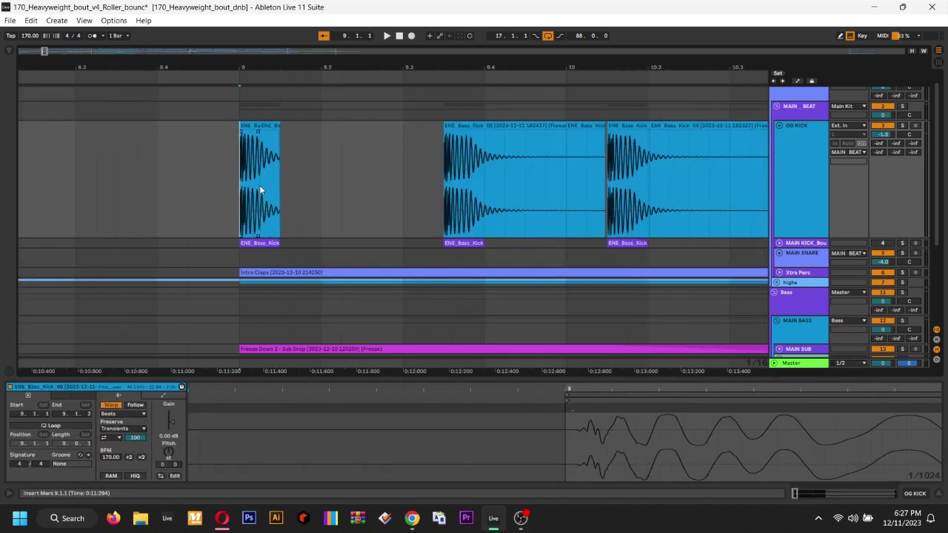
click(255, 125)
click(415, 174)
key(plus)
key(plus)
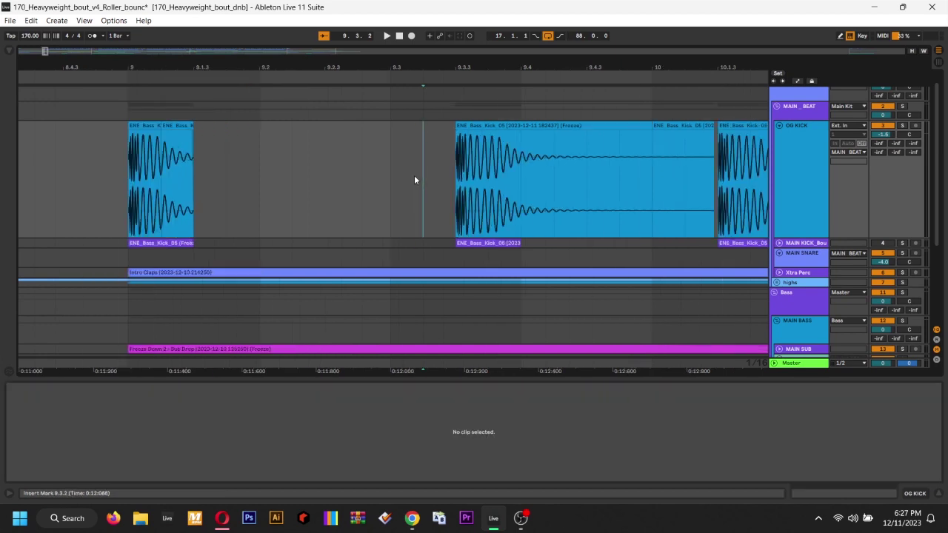
key(minus)
key(minus)
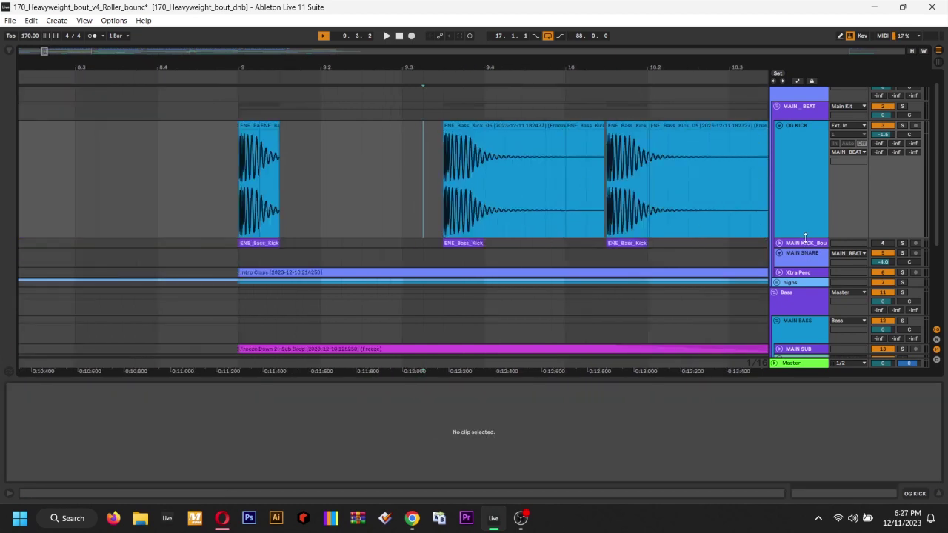
Reduce the OG KICK track's height to about half
drag(806, 238, 805, 185)
click(448, 166)
key(minus)
key(minus)
Extend the end of the flattened kick clip at bar 1 to about 2.1.3, over its freeze tail
drag(369, 151, 854, 266)
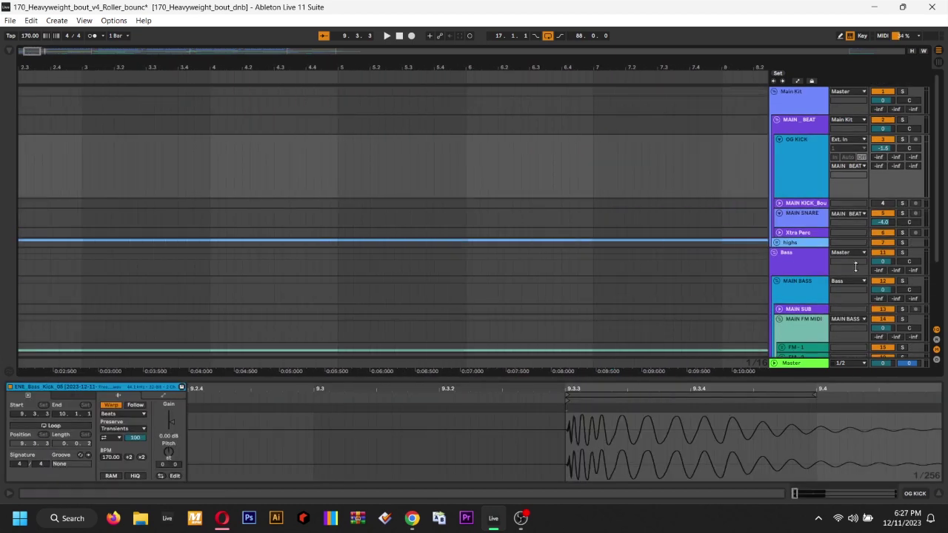
drag(45, 167, 227, 173)
click(47, 150)
click(34, 140)
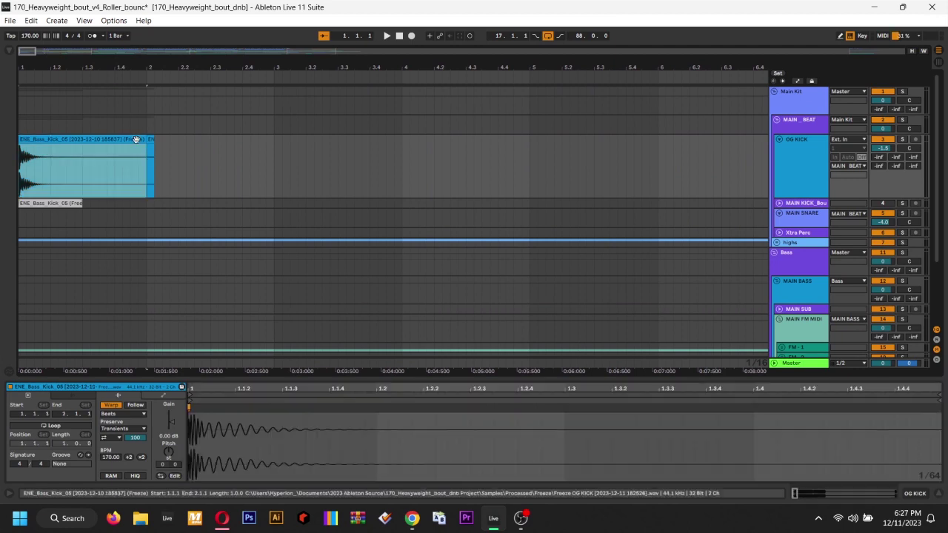
click(197, 158)
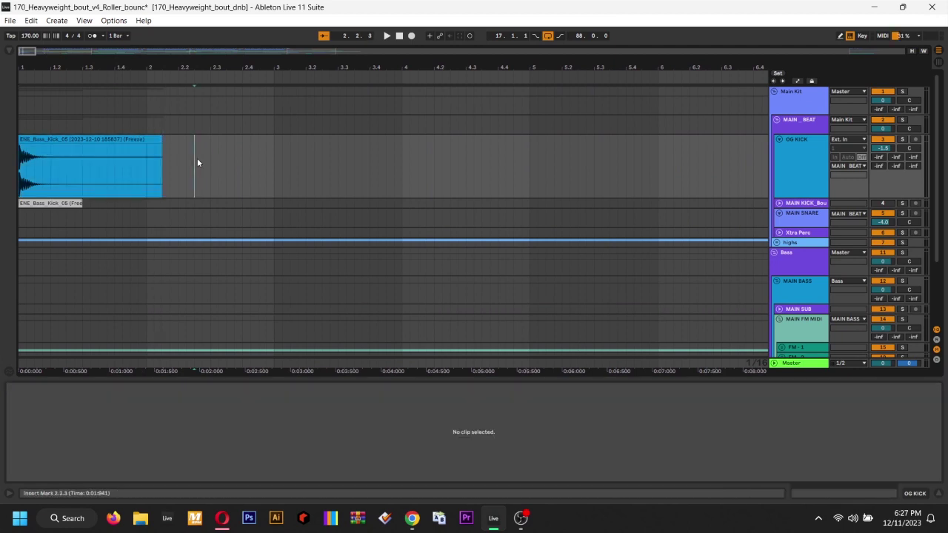
Check the separate freeze and freeze tail clips of the OG KICK kicks between bars 9 and 11
scroll(197, 157, down, 3)
click(286, 157)
scroll(289, 156, up, 8)
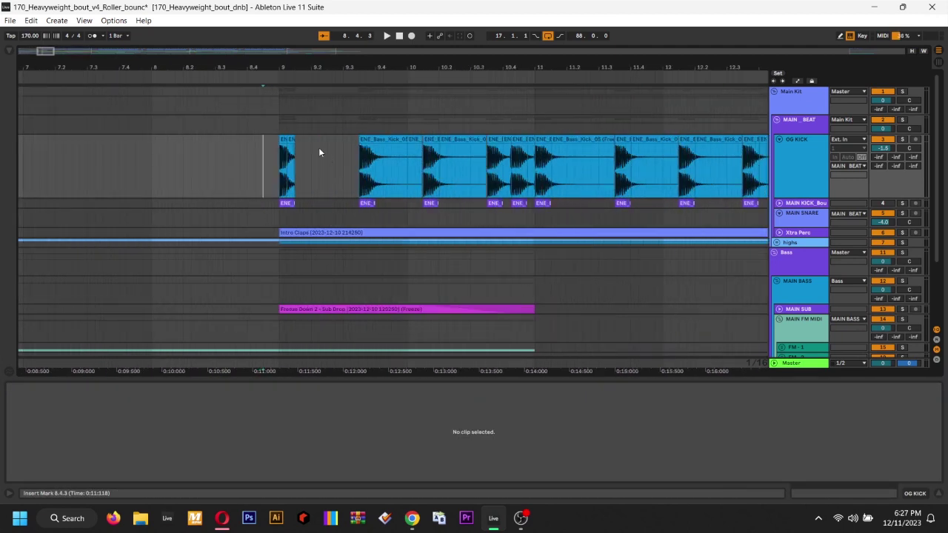
click(311, 148)
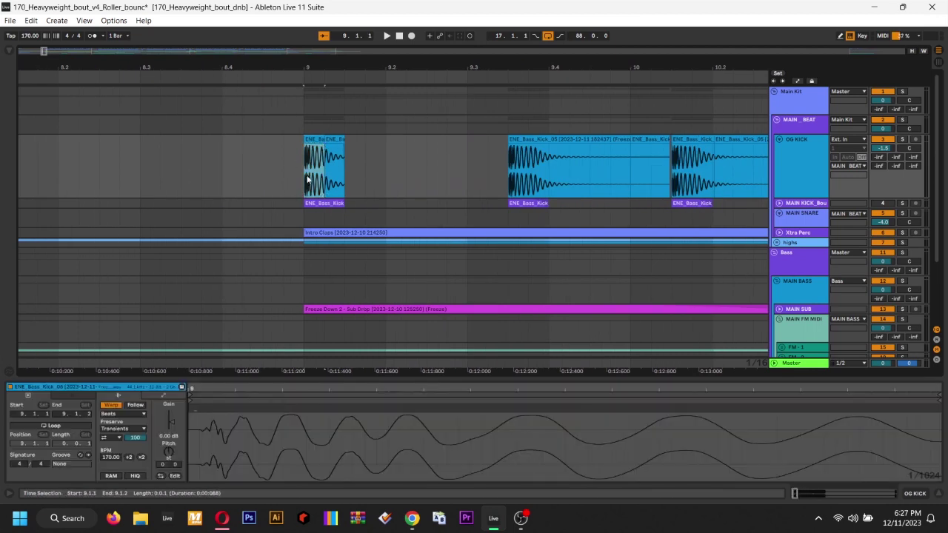
click(338, 141)
click(626, 163)
click(559, 140)
click(649, 139)
click(718, 139)
drag(739, 176, 516, 175)
click(658, 139)
click(699, 140)
click(732, 140)
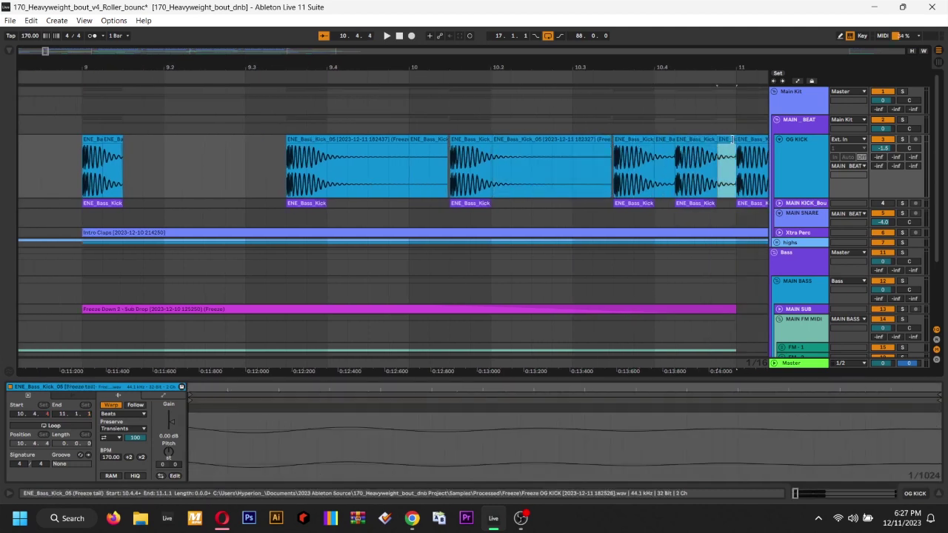
click(640, 155)
click(665, 141)
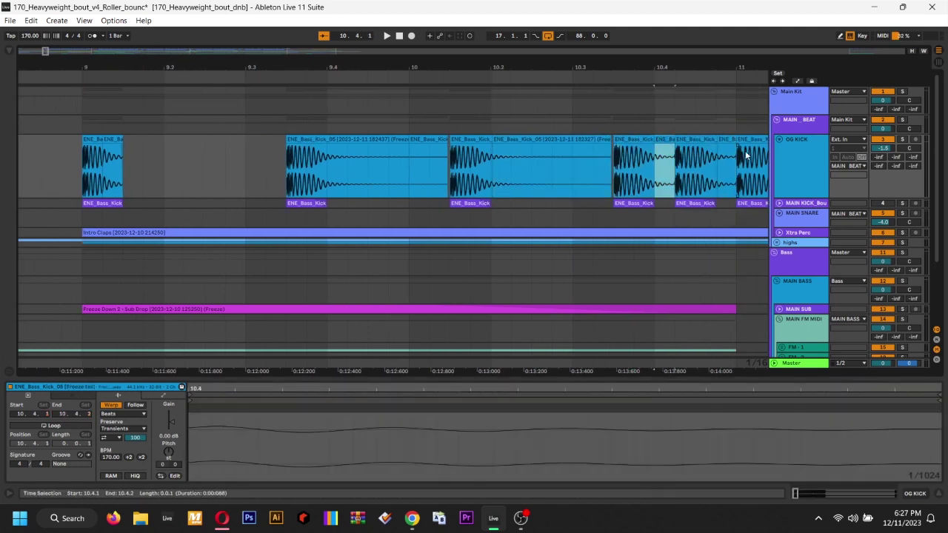
click(727, 157)
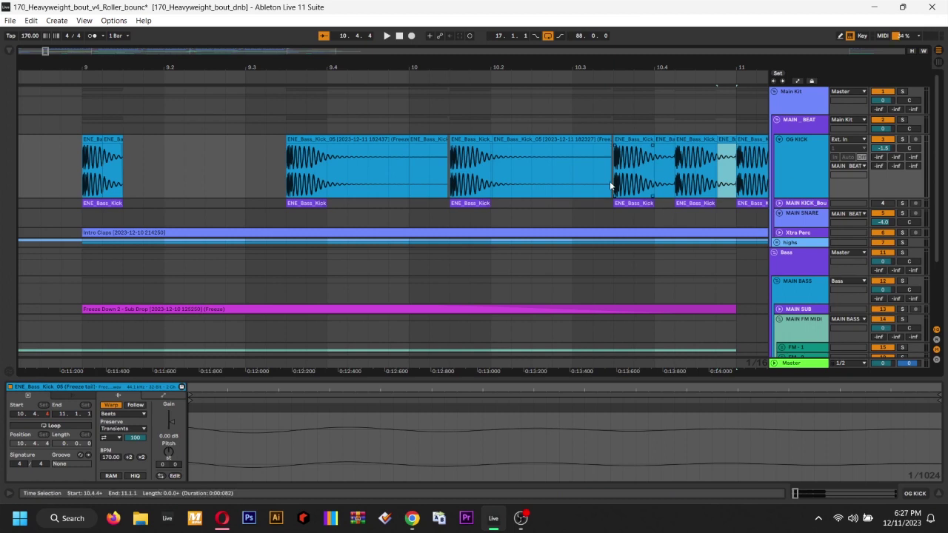
Extend the end of the flattened 9.1.1 kick clip to 10.4.3, over the kick clips that follow it
click(88, 140)
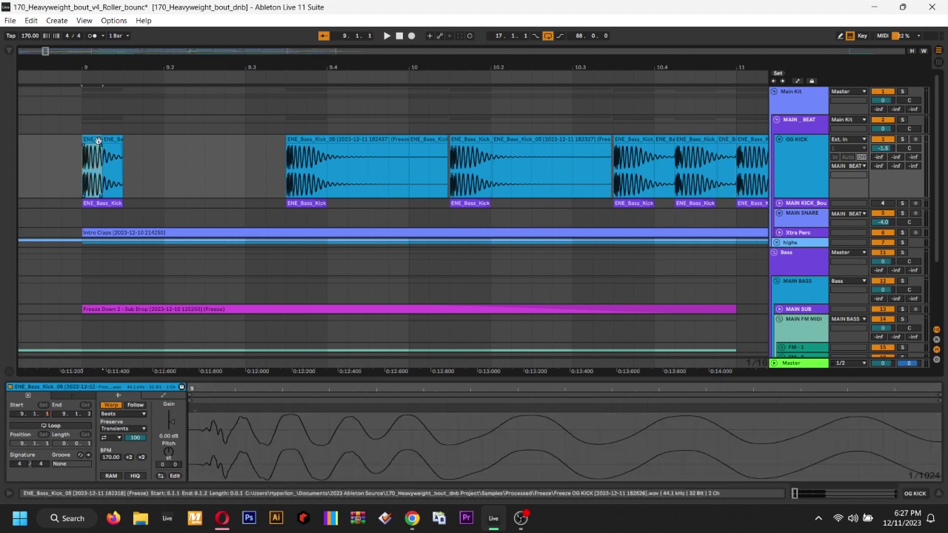
drag(100, 139, 698, 140)
click(495, 162)
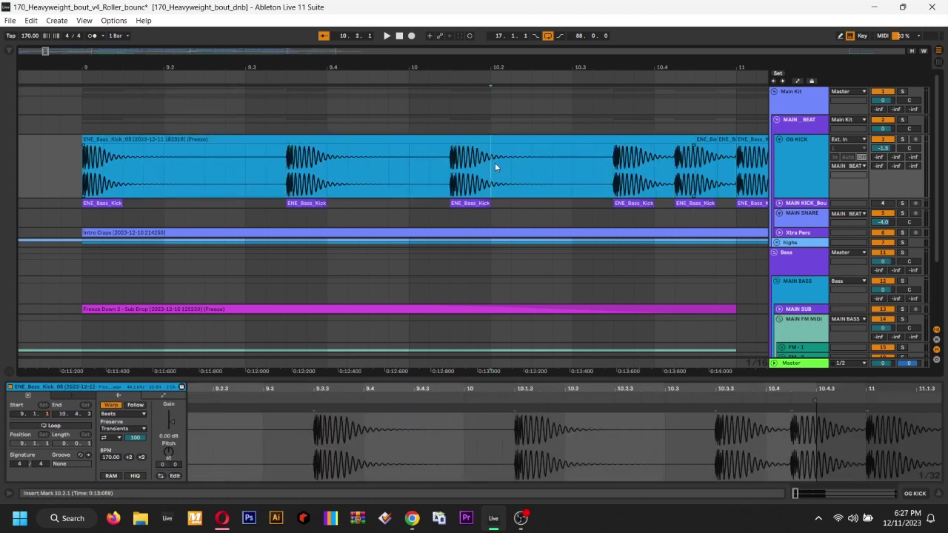
Extend the end of the merged OG KICK clip at 9.1.1 to 17.2.1, over the kick clips that follow it
key(minus)
key(minus)
click(506, 139)
drag(541, 140, 786, 162)
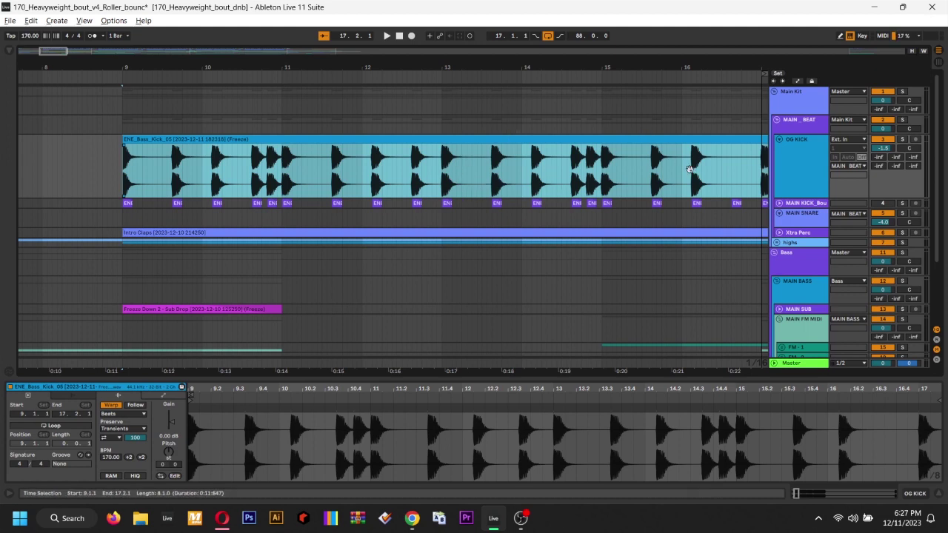
Examine the gap before the OG KICK clip at 17.3.3 and play the arrangement from there
scroll(617, 165, right, 5)
click(560, 161)
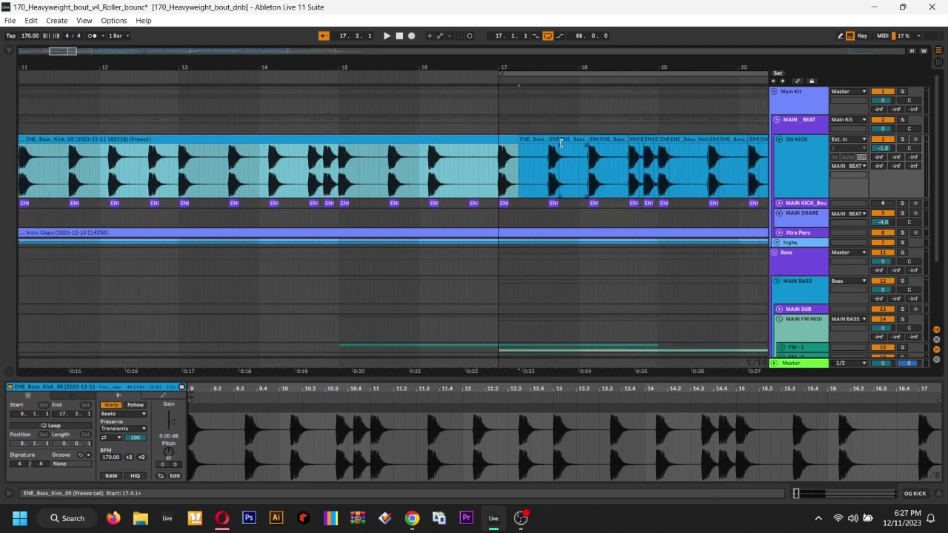
scroll(561, 148, up, 3)
scroll(561, 141, up, 8)
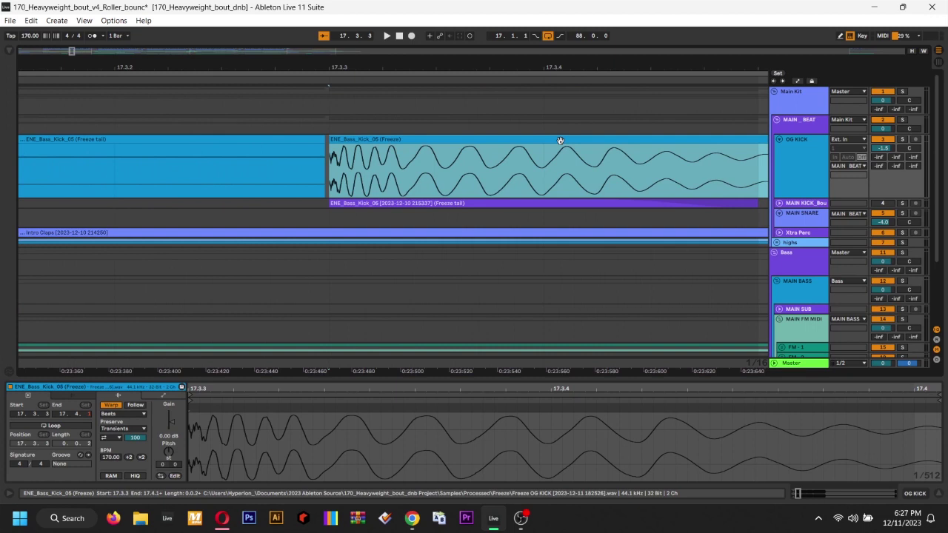
click(330, 156)
scroll(329, 157, up, 6)
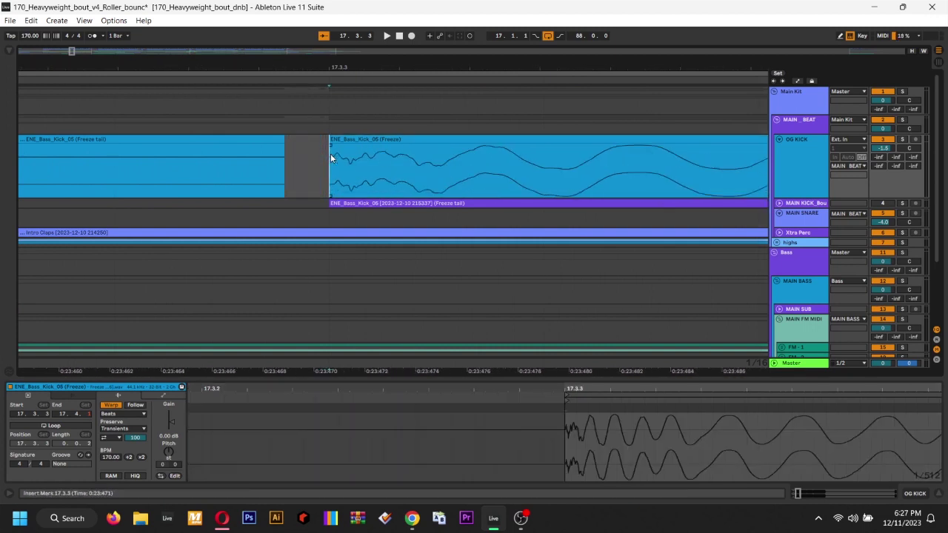
click(332, 148)
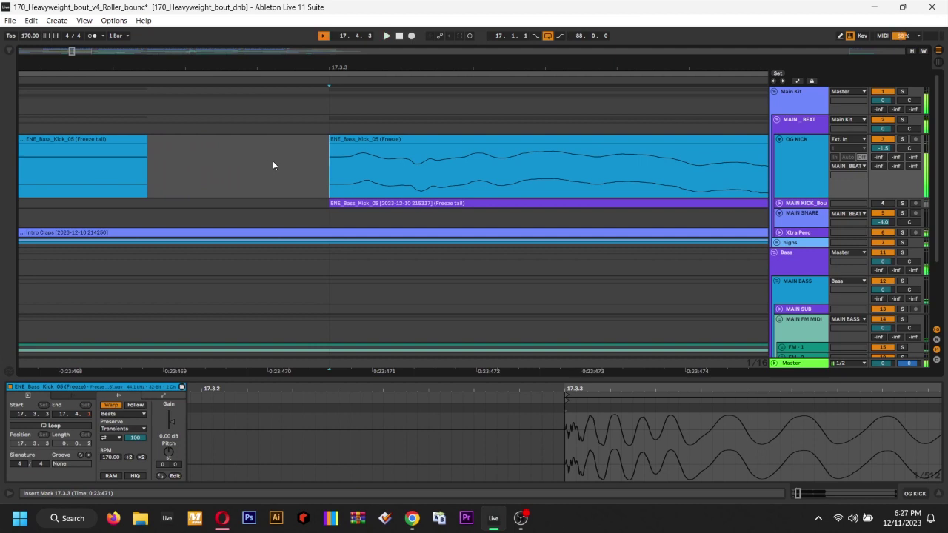
click(245, 158)
key(space)
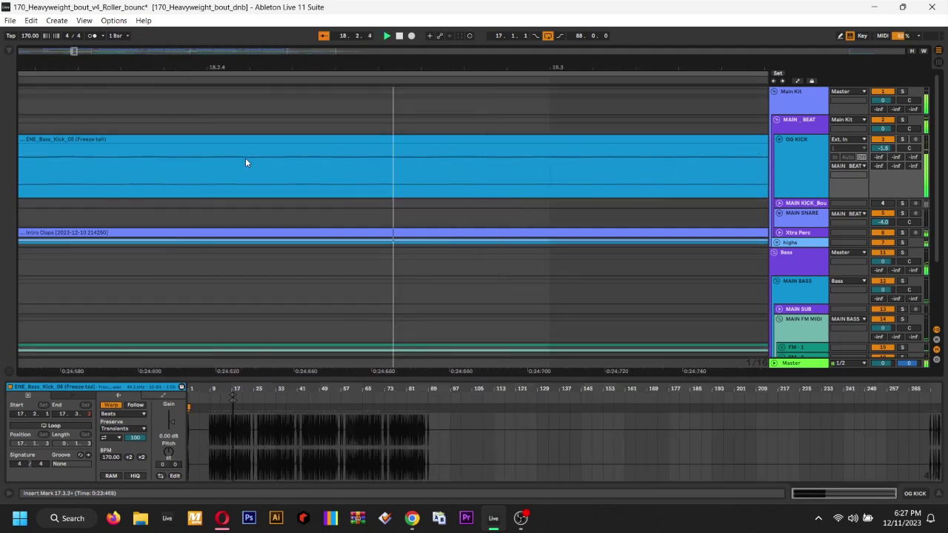
key(minus)
key(minus)
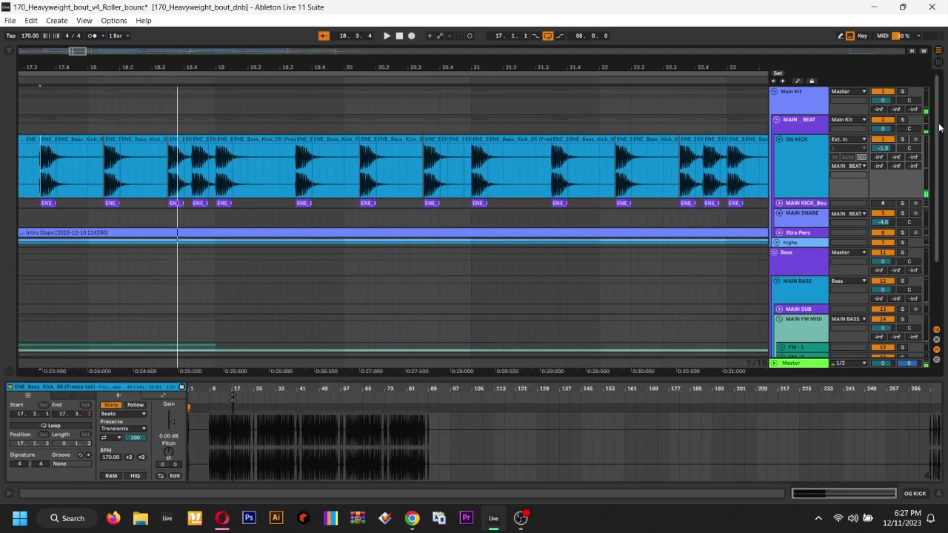
Solo the OG KICK track and listen to its separate kick clips from 18.2.3 and 18.3.1
click(903, 139)
drag(271, 146, 557, 162)
click(423, 177)
key(space)
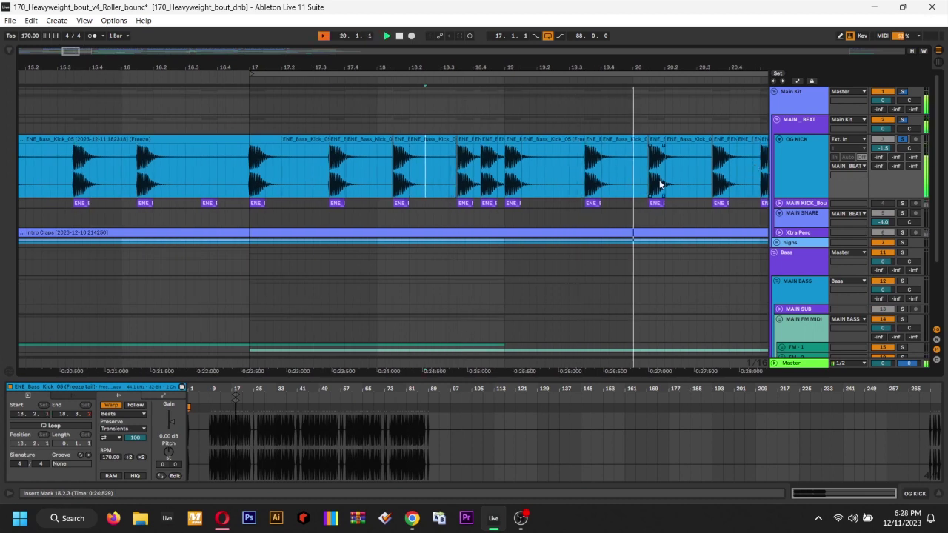
click(441, 158)
key(space)
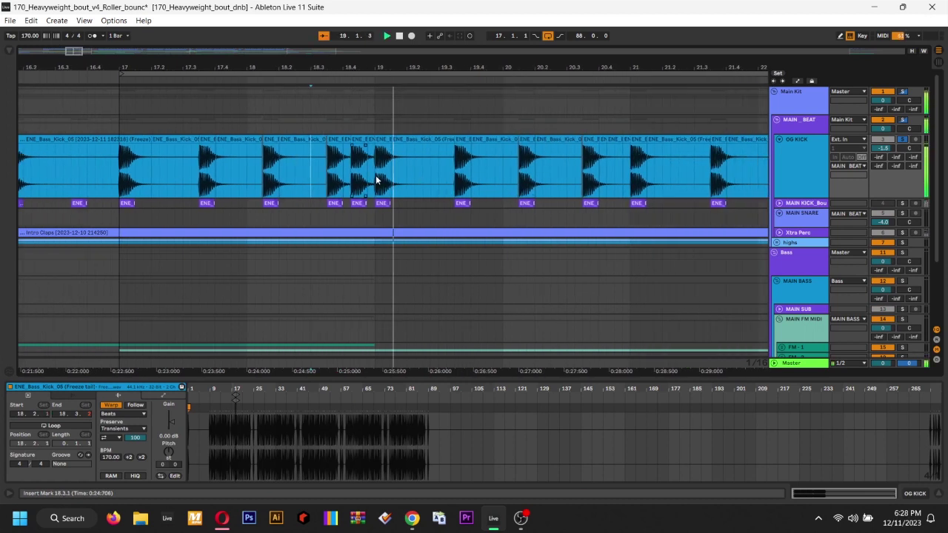
key(space)
Trim the end of the merged OG KICK clip back to 17.1.1
scroll(377, 162, left, 8)
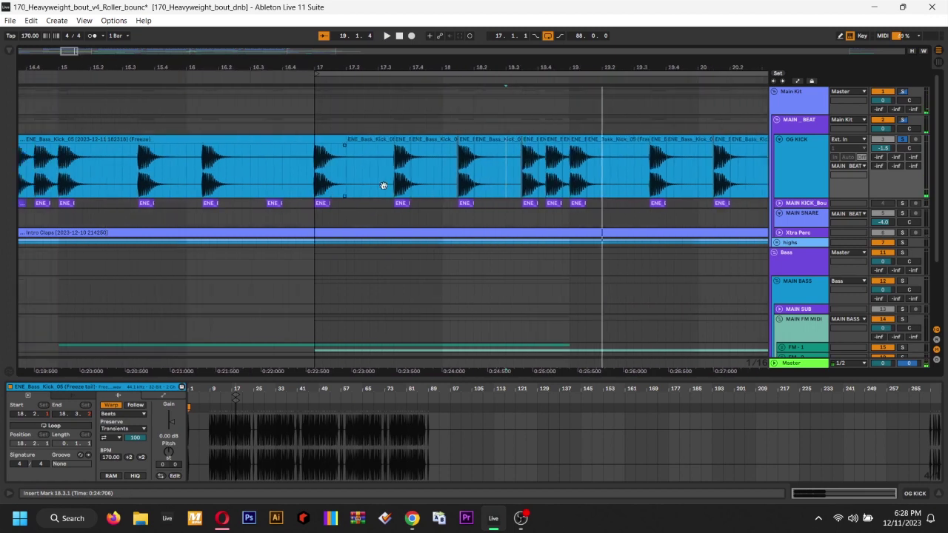
scroll(334, 187, down, 5)
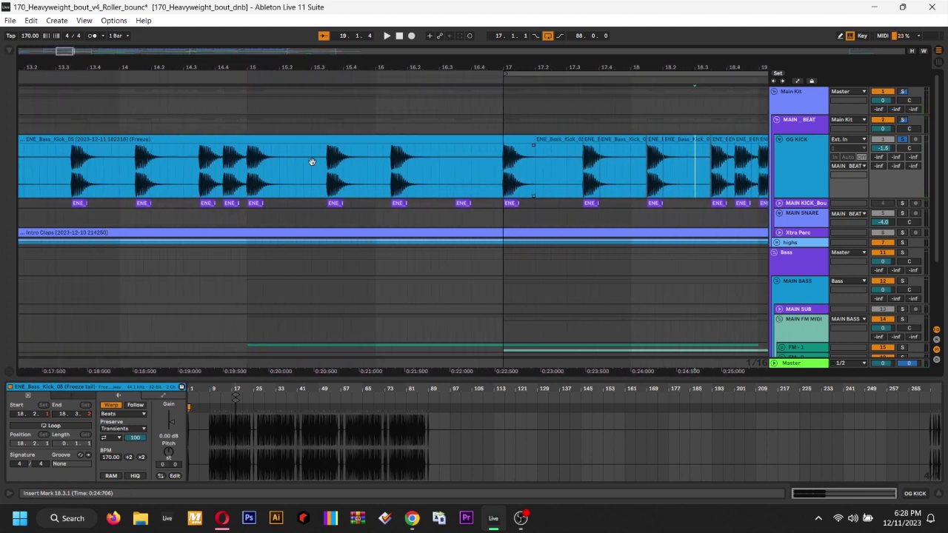
click(328, 138)
scroll(387, 165, right, 3)
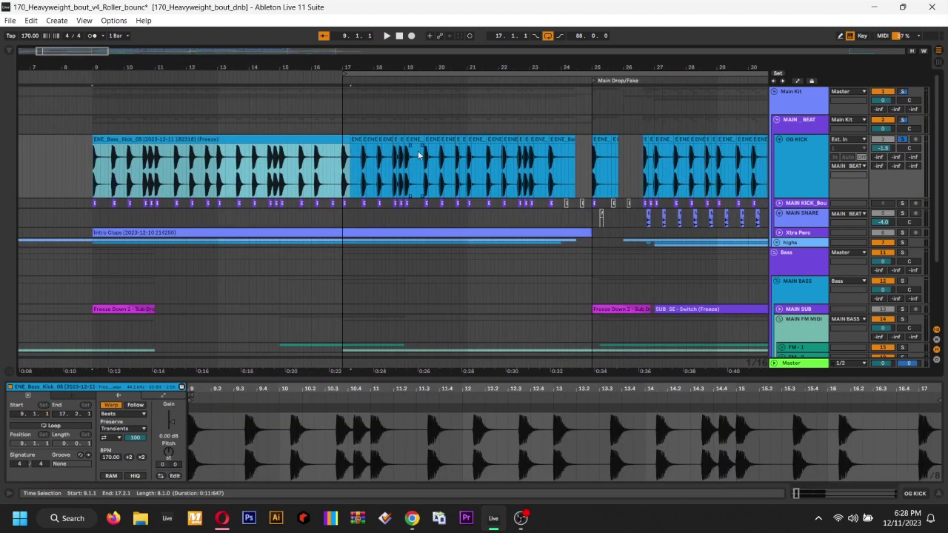
drag(350, 139, 343, 139)
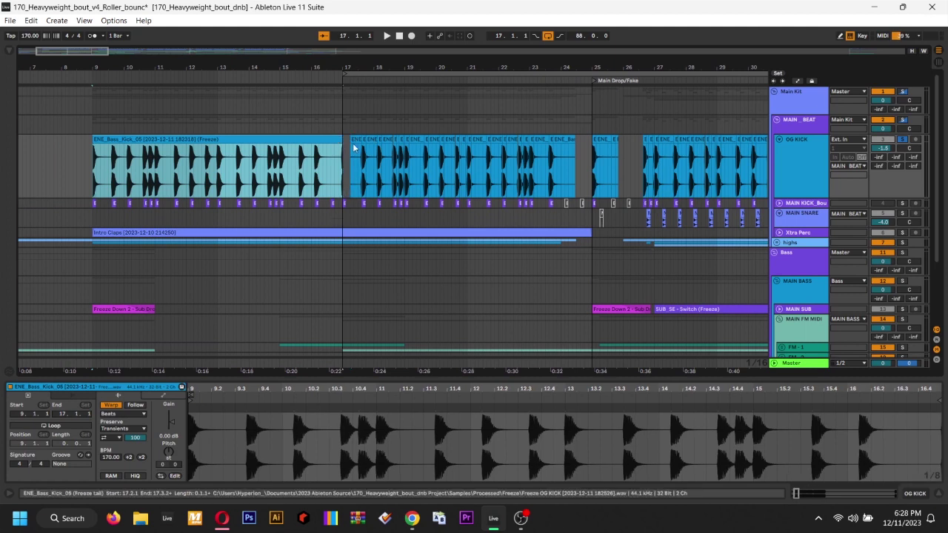
Inspect the waveform at the merged OG KICK clip's end at bar 17 close up
click(331, 161)
scroll(331, 160, up, 10)
scroll(332, 165, up, 5)
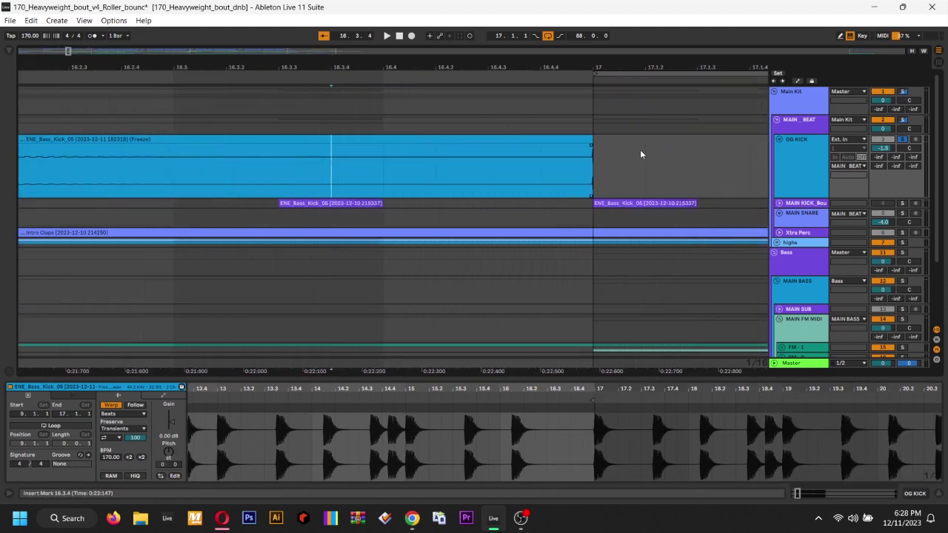
click(582, 177)
scroll(580, 175, up, 15)
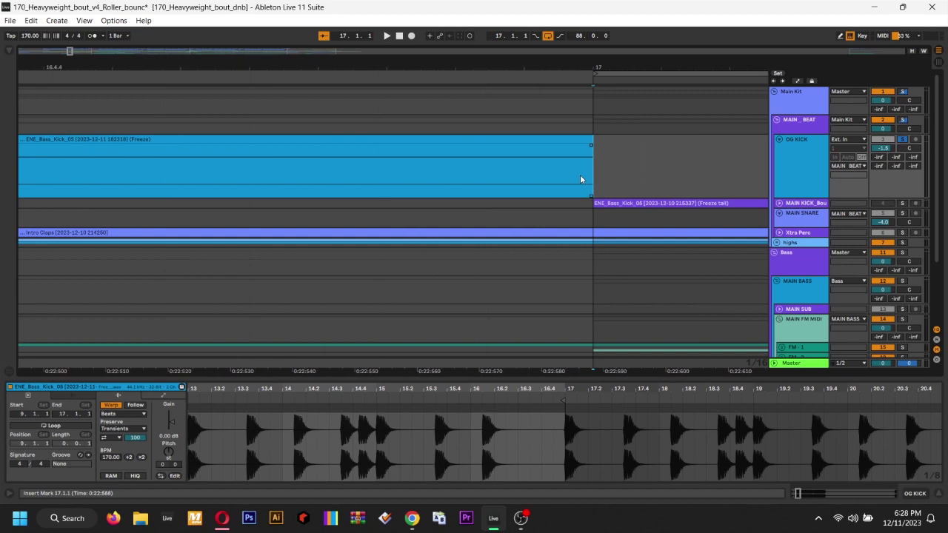
scroll(633, 160, down, 20)
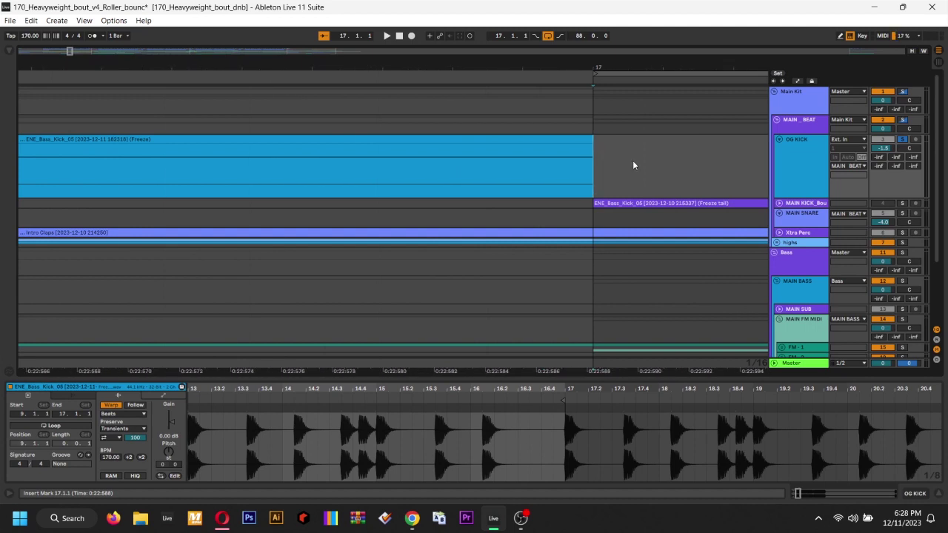
Shorten the merged OG KICK clip so that it ends at 16.3.1
click(310, 160)
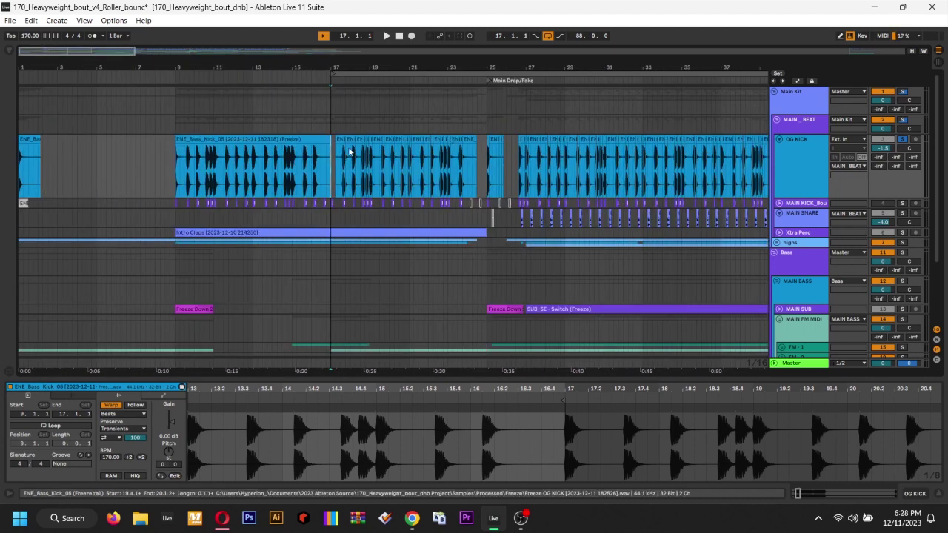
scroll(310, 160, up, 6)
drag(432, 143, 366, 141)
Split the merged OG KICK clip at 9.1.3 and trim the start of its second part to 9.3.2
scroll(358, 191, left, 15)
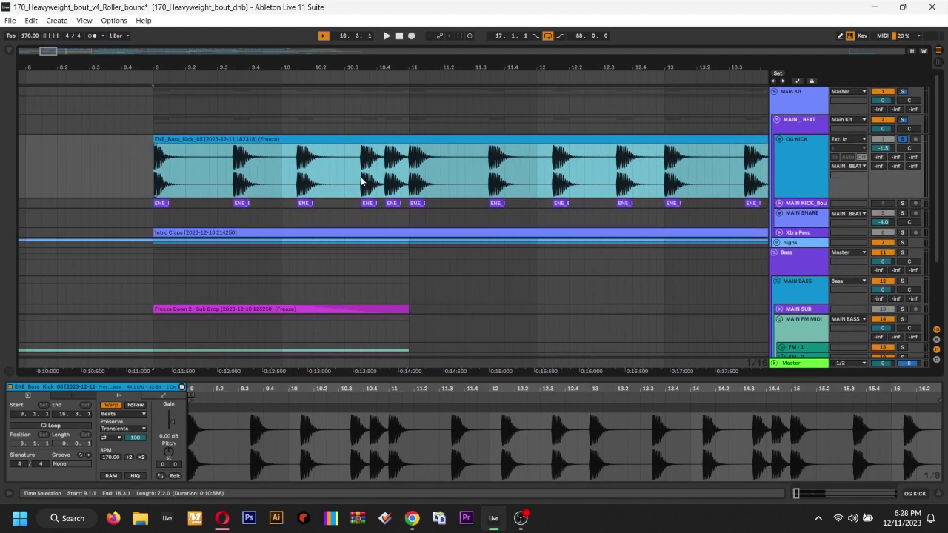
click(182, 166)
scroll(183, 166, down, 3)
scroll(182, 166, up, 10)
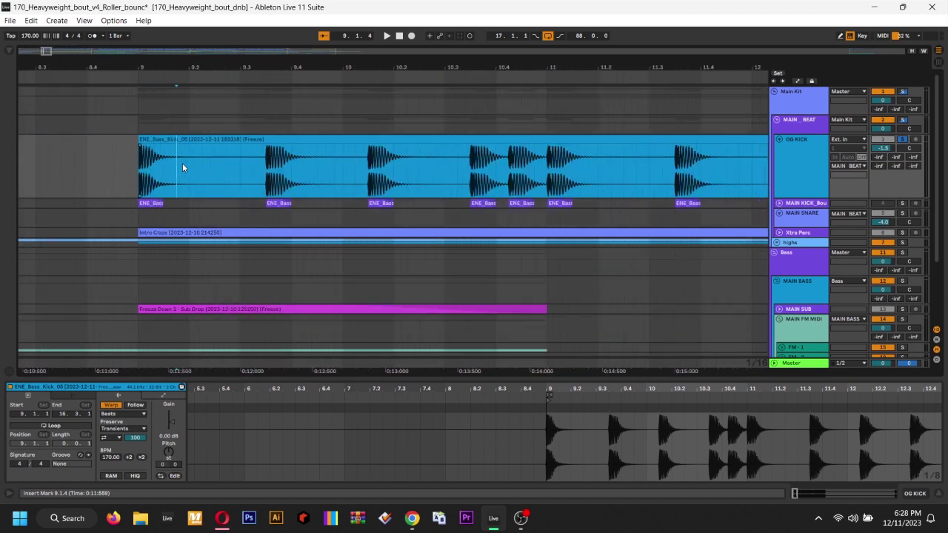
scroll(184, 163, up, 3)
click(280, 206)
scroll(277, 205, down, 8)
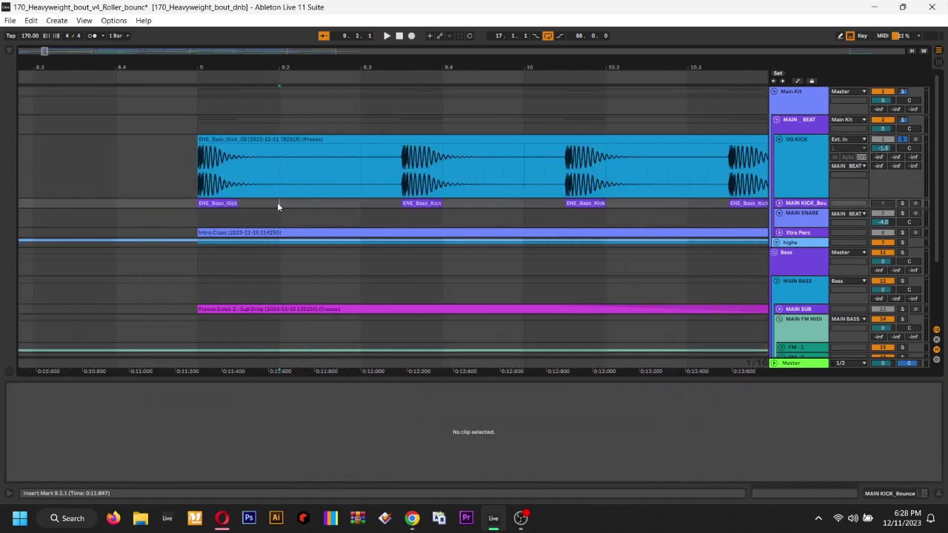
click(237, 157)
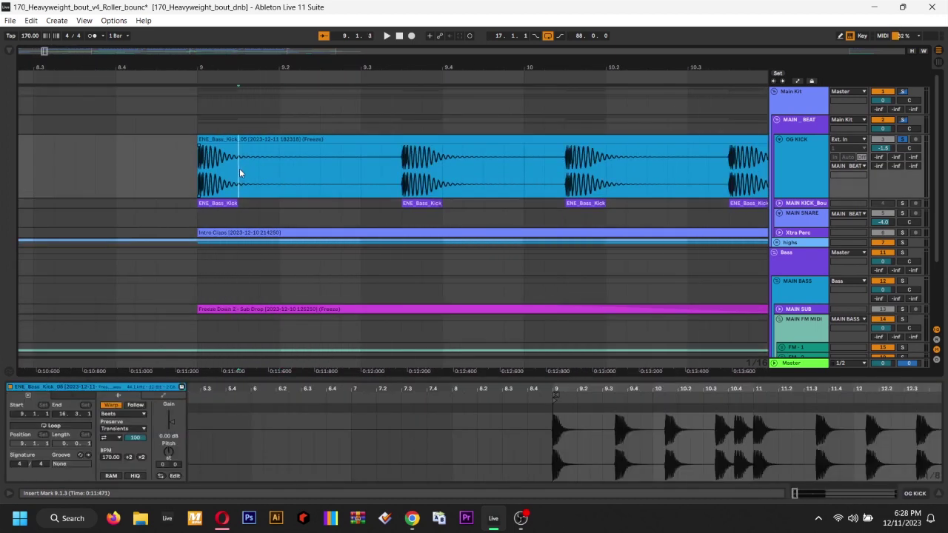
key(ctrl+e)
drag(265, 141, 406, 142)
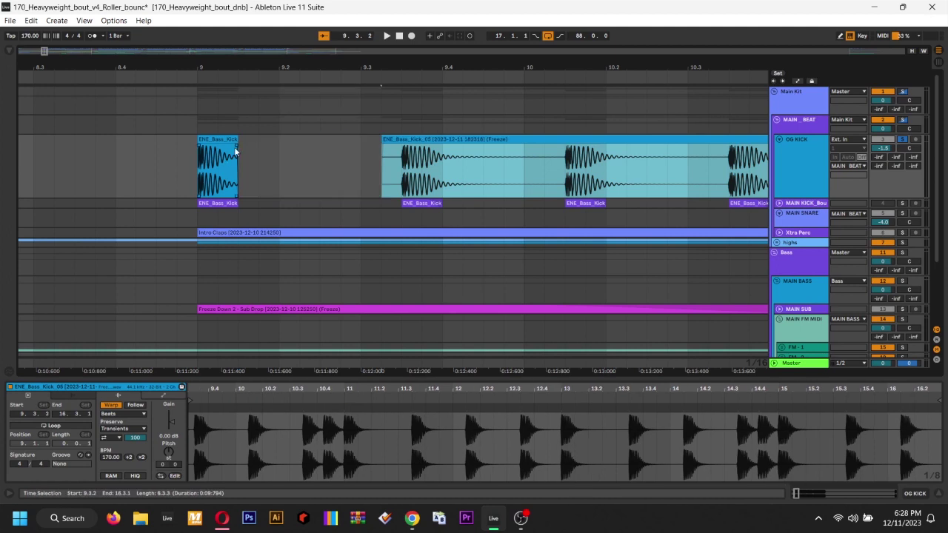
Add a fade-out to the end of the short OG KICK clip at 9.1.1 and play it
click(234, 147)
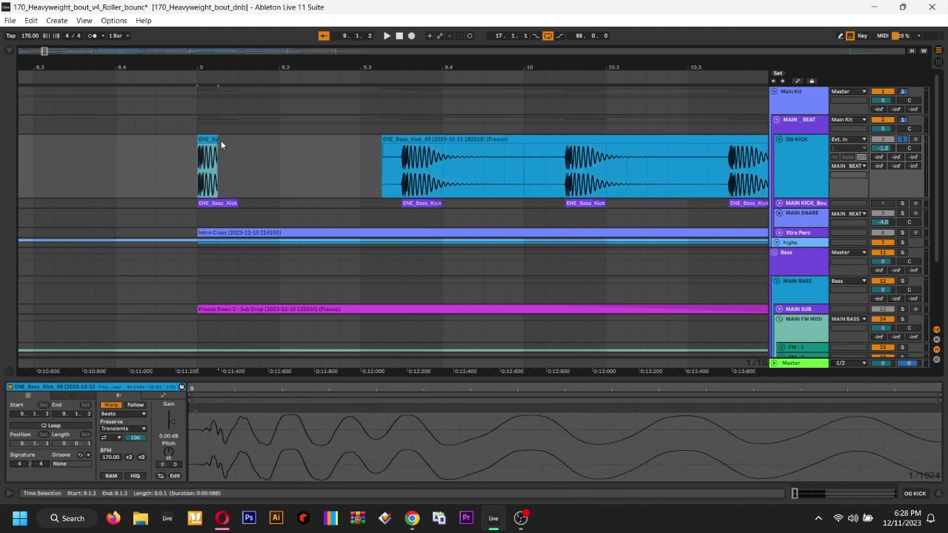
click(232, 171)
key(space)
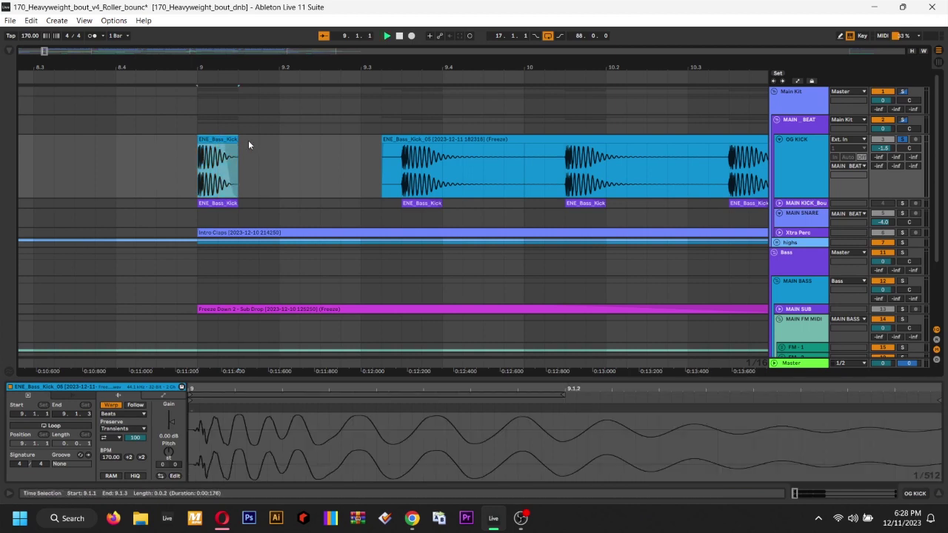
Compare the first kick by soloing the MAIN KICK_Bounce track and switching the solo back to OG KICK
click(902, 203)
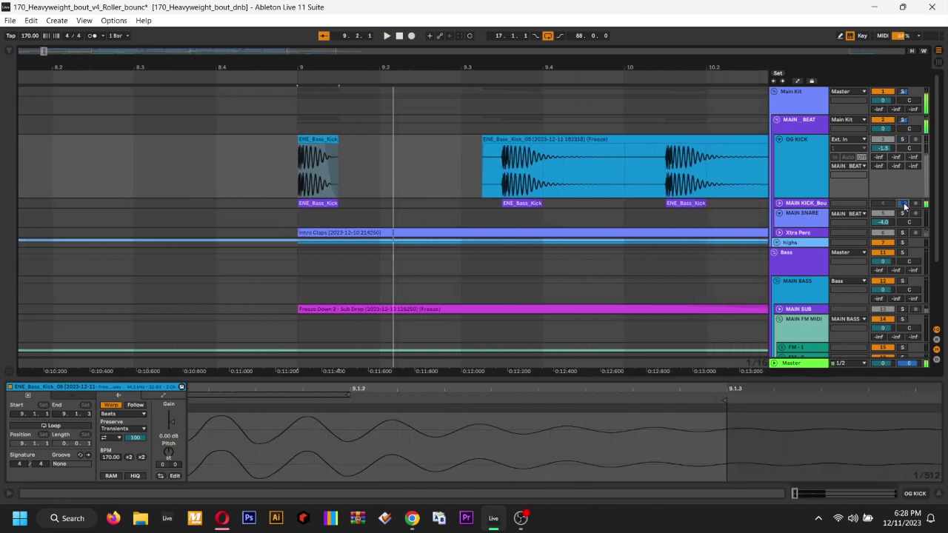
click(902, 138)
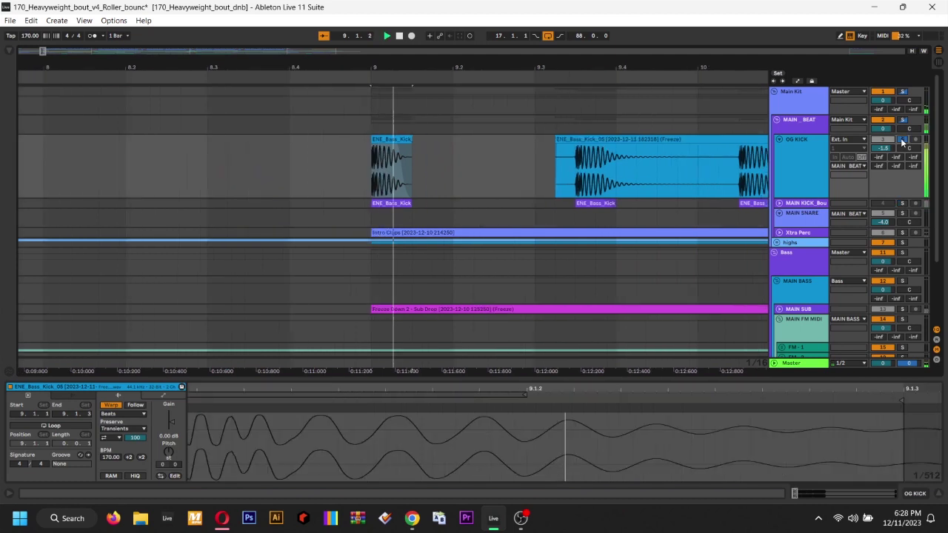
click(388, 167)
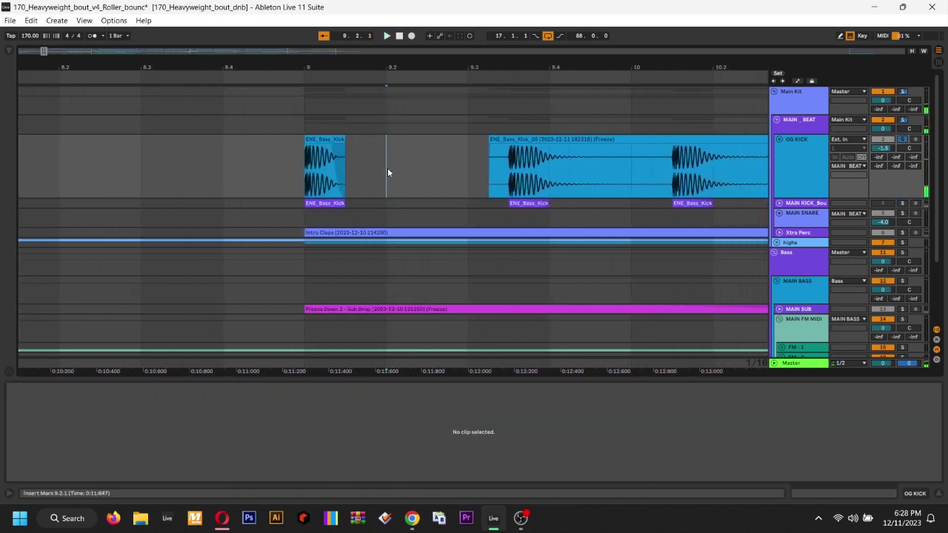
Shorten the fade-in of the OG KICK clip at 9.1.1 to almost nothing at the clip's start
scroll(387, 167, down, 2)
drag(458, 163, 368, 168)
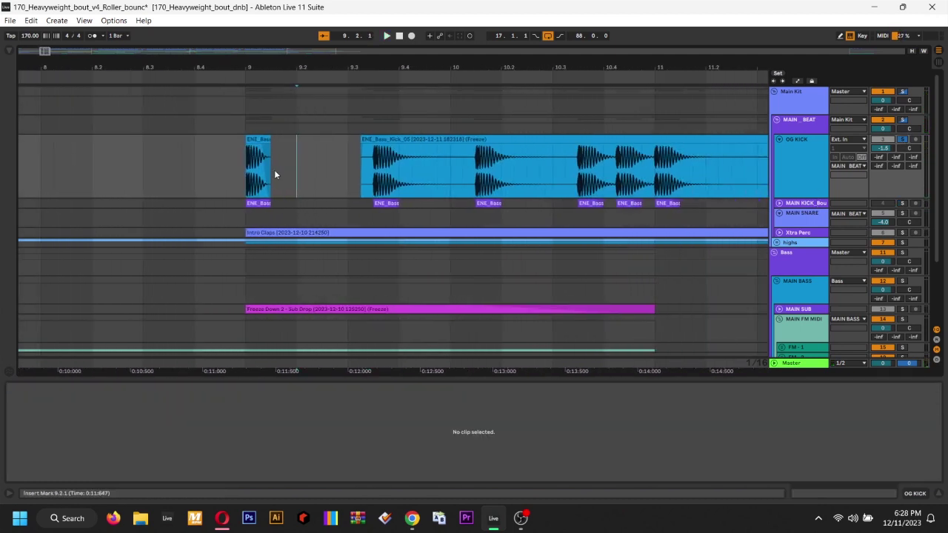
click(243, 155)
scroll(243, 154, up, 5)
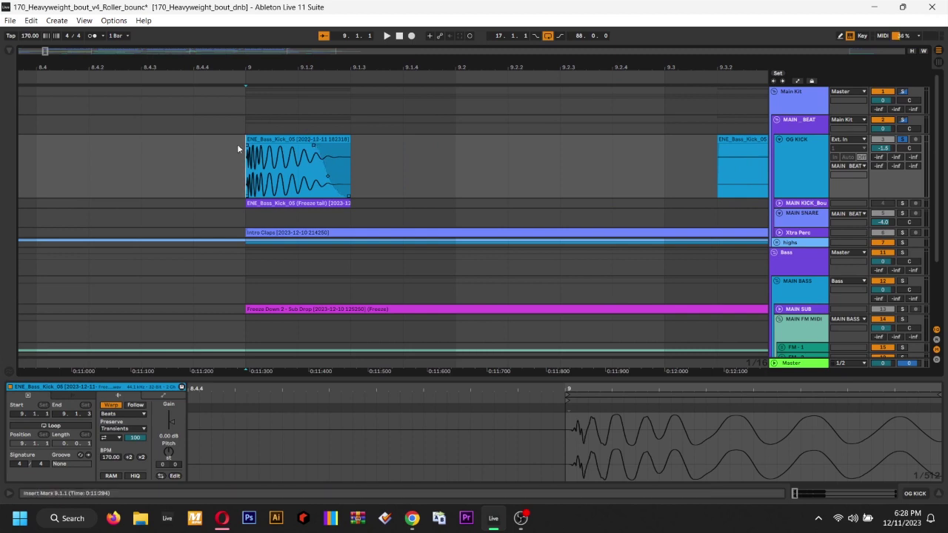
click(251, 169)
scroll(249, 143, up, 10)
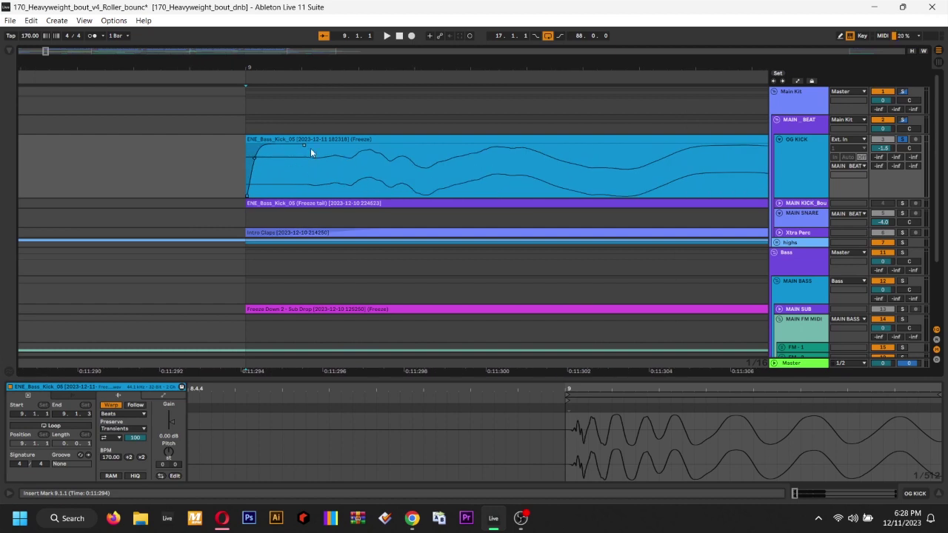
click(310, 148)
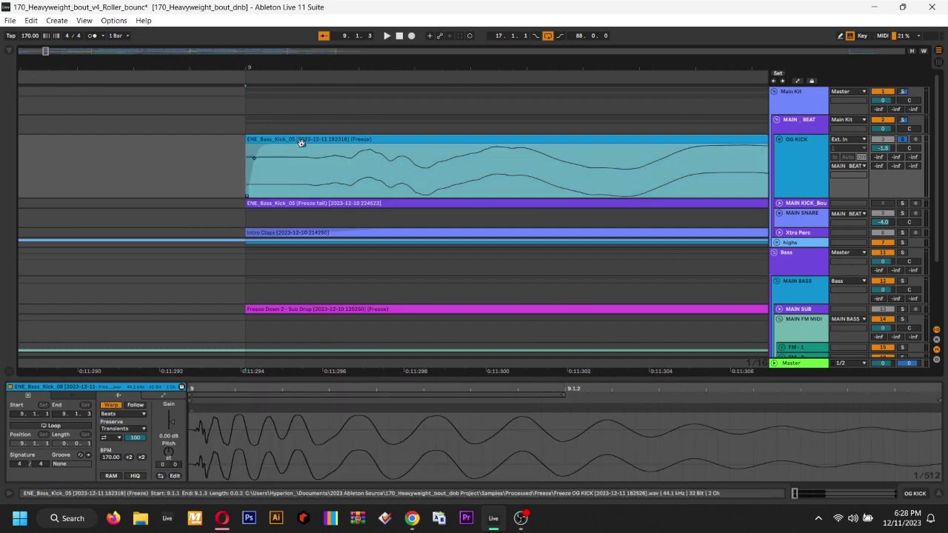
click(255, 145)
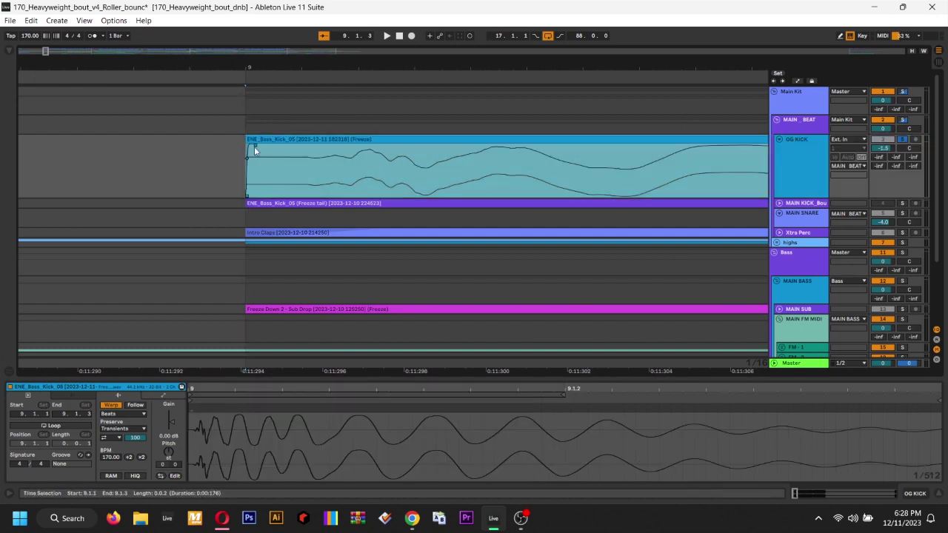
mouse_move(256, 146)
mouse_down()
mouse_move(677, 150)
mouse_move(252, 145)
mouse_up()
click(257, 140)
click(252, 145)
scroll(252, 146, down, 3)
scroll(252, 144, up, 5)
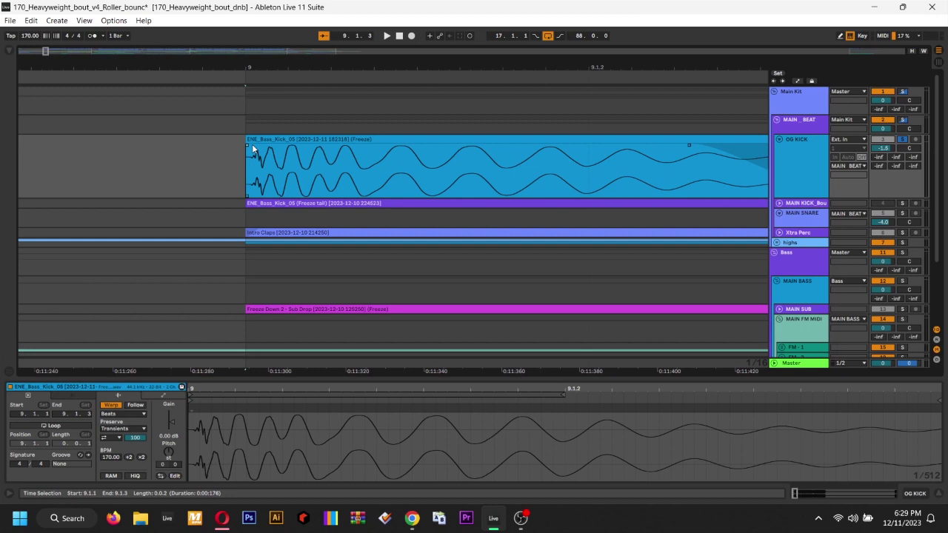
Set the arrangement's fixed grid to 1/32
right_click(233, 176)
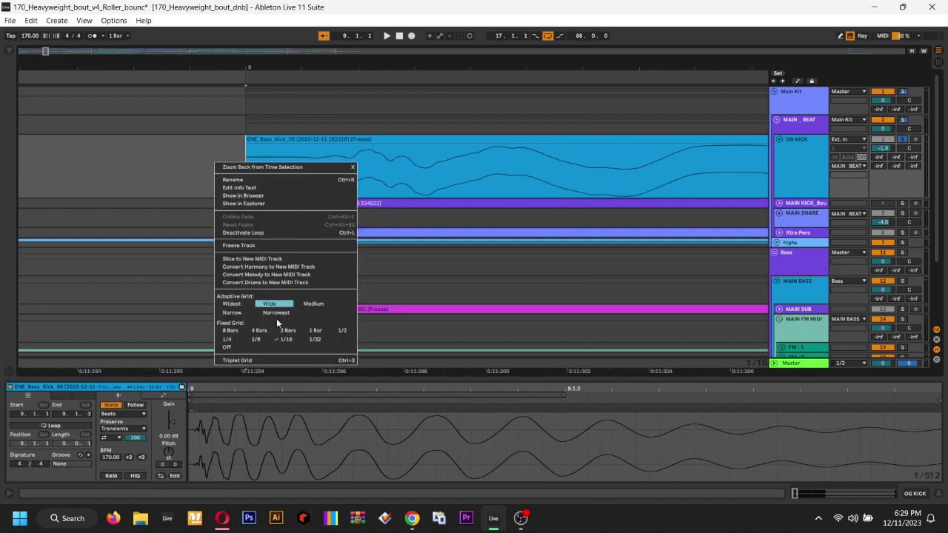
click(312, 339)
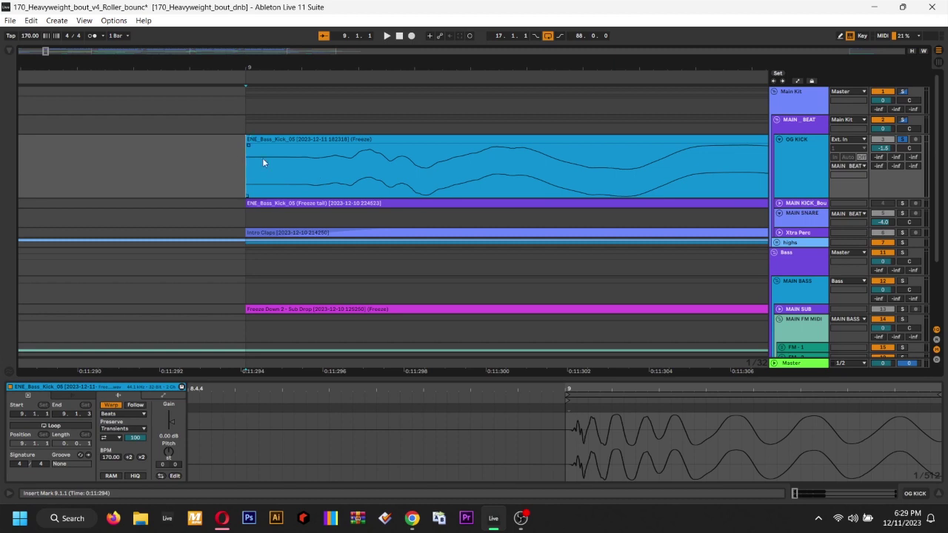
Turn off the arrangement grid and mark the silent gap at the start of the OG KICK clip at 9.1.1
right_click(178, 155)
click(225, 330)
drag(239, 170, 310, 175)
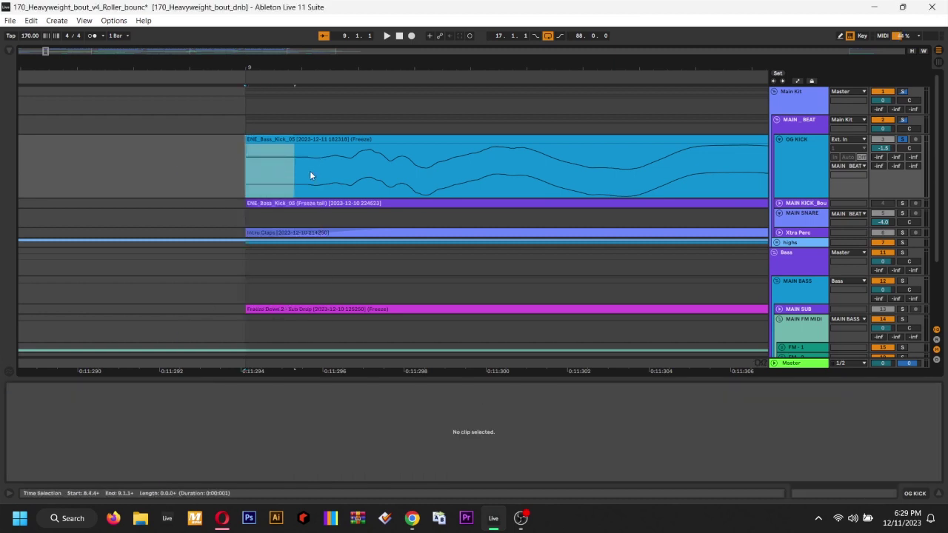
click(316, 175)
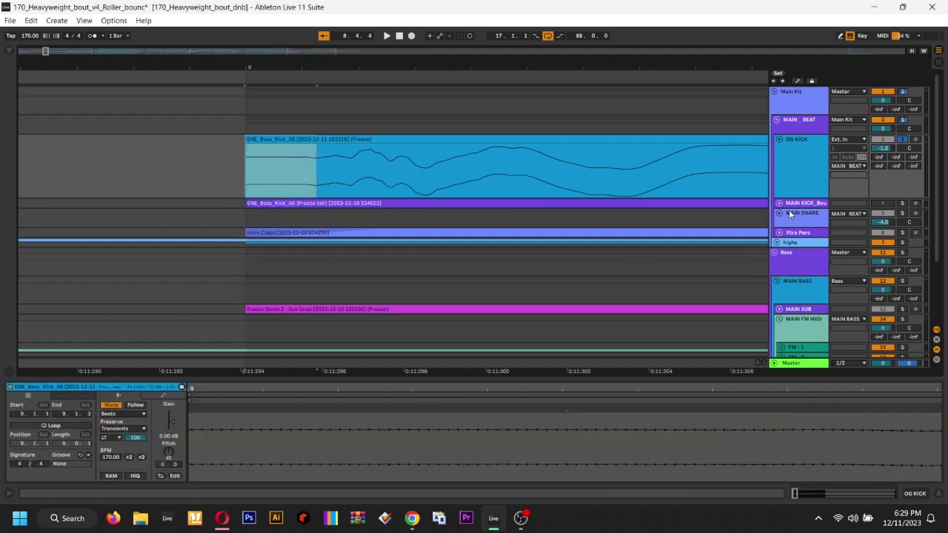
Unfold the MAIN KICK_Bounce track and select the whole OG KICK clip at 9.1.1
click(779, 203)
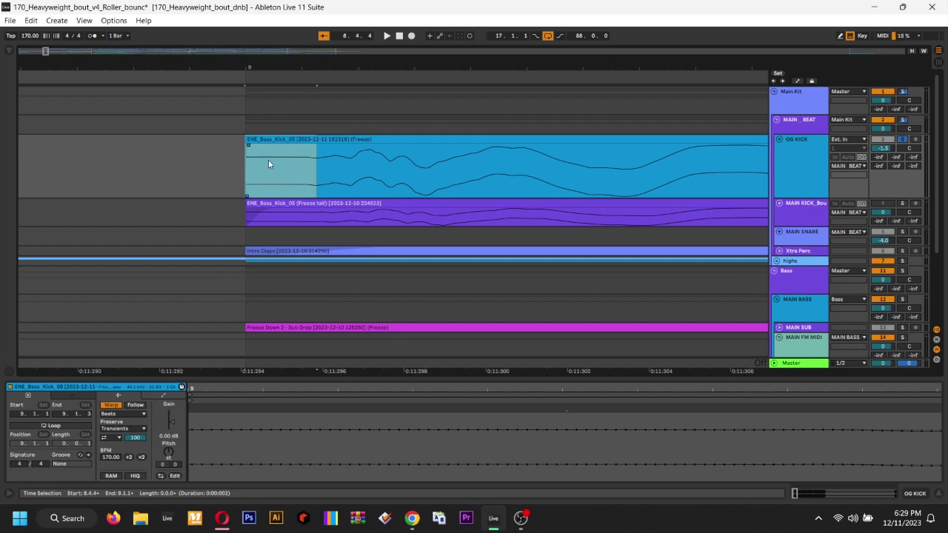
click(403, 141)
key(minus)
key(minus)
key(minus)
key(minus)
key(minus)
key(minus)
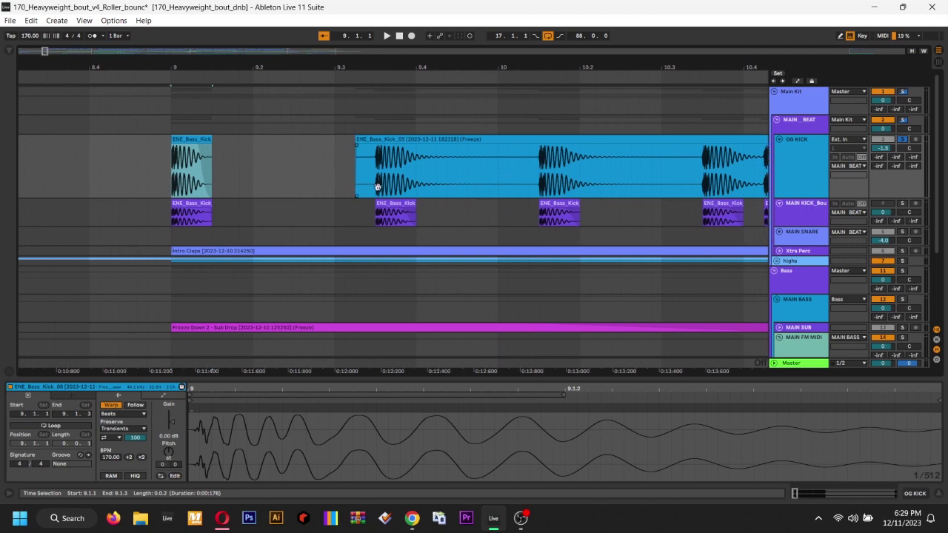
Mark the silence before the first kick transient near 9.3.3 in the long OG KICK clip
scroll(385, 211, left, 2)
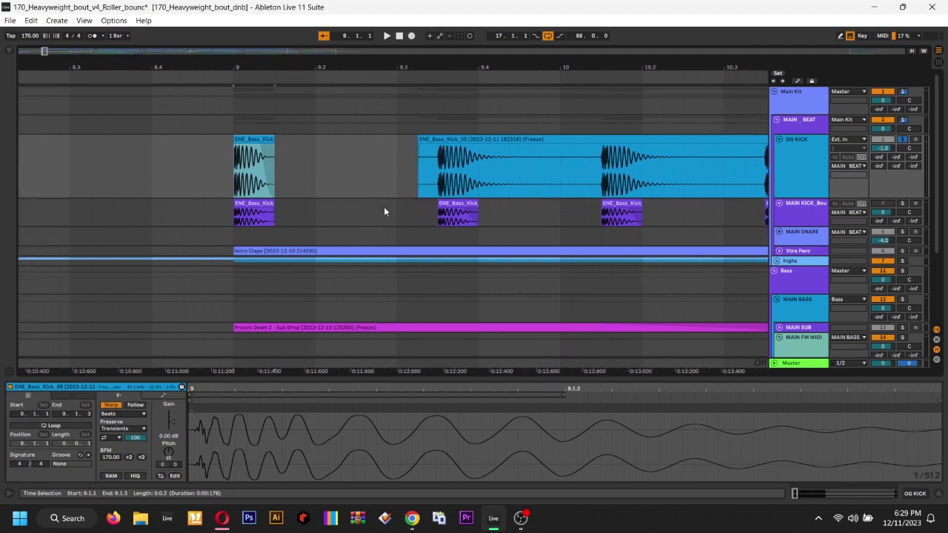
click(438, 175)
key(plus)
key(plus)
key(plus)
key(plus)
key(plus)
key(plus)
key(plus)
key(plus)
drag(437, 168, 494, 167)
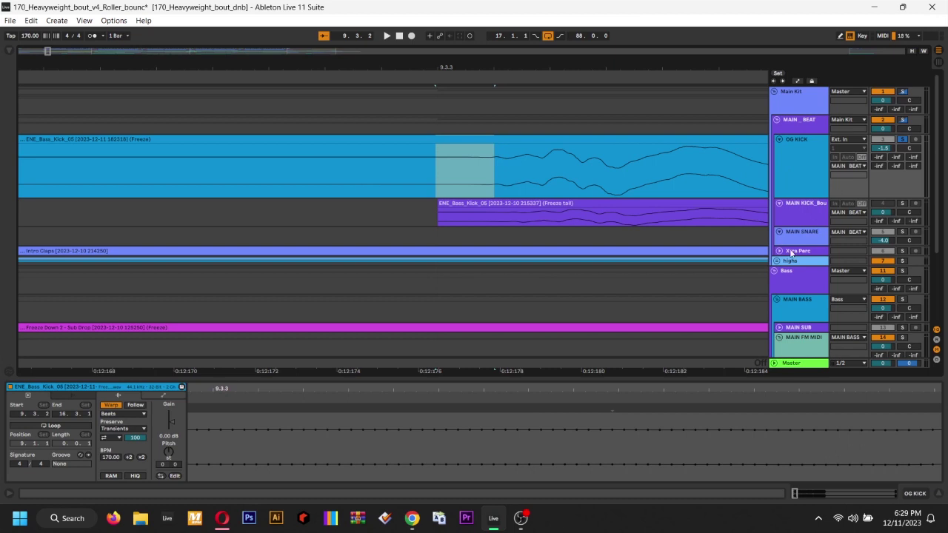
Inspect the device chains of the MAIN KICK_Bounce and MAIN SNARE tracks
click(803, 211)
click(890, 495)
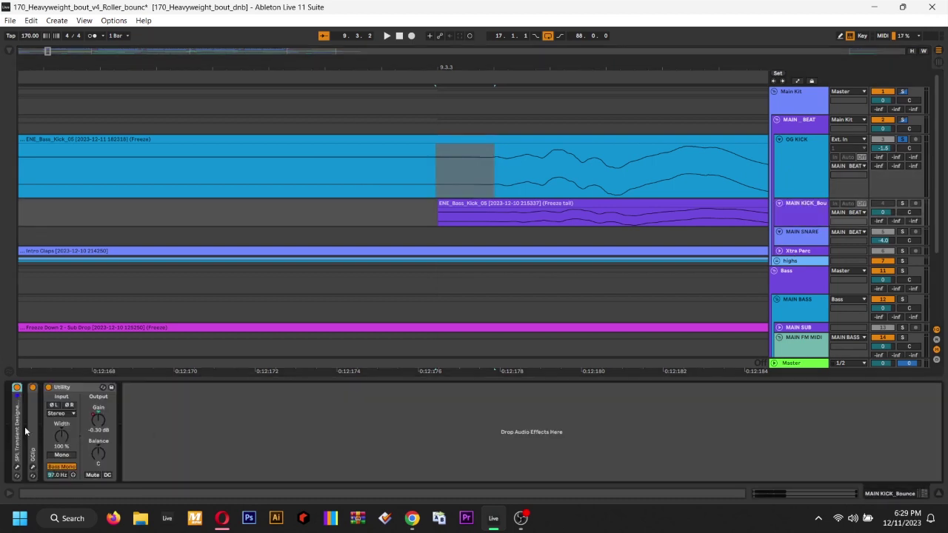
click(806, 233)
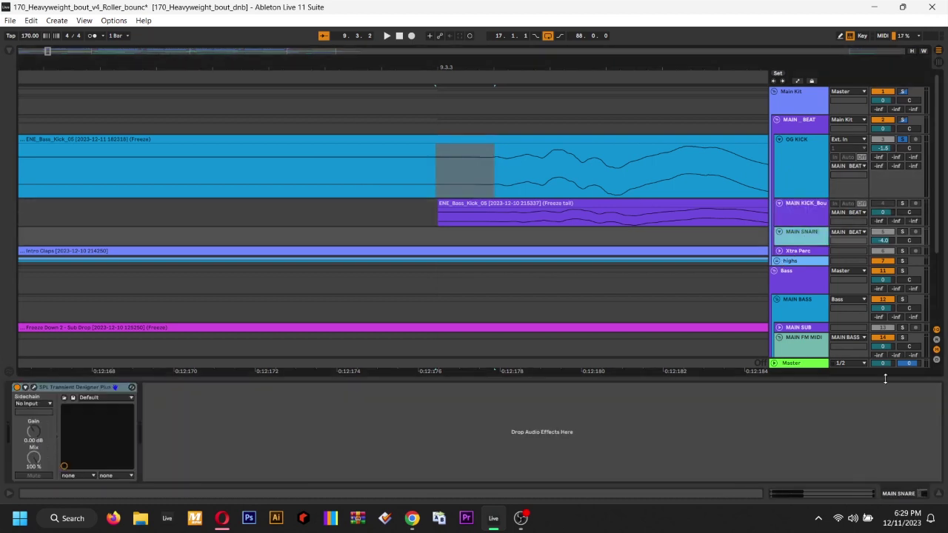
Find the FabFilter VST3 plug-ins with the search "fab" and load Pro-Q 3 on the OG KICK track
click(11, 53)
click(47, 52)
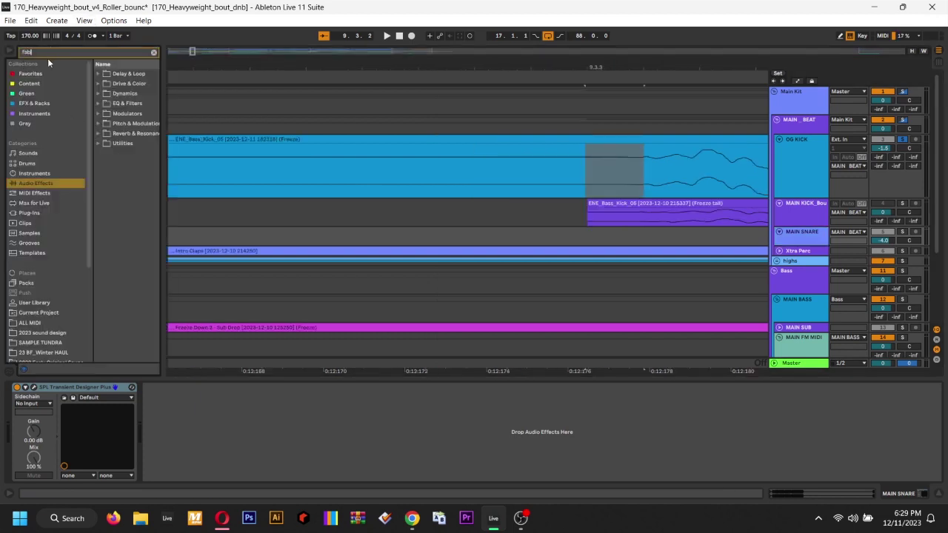
text(fab)
click(30, 213)
click(100, 85)
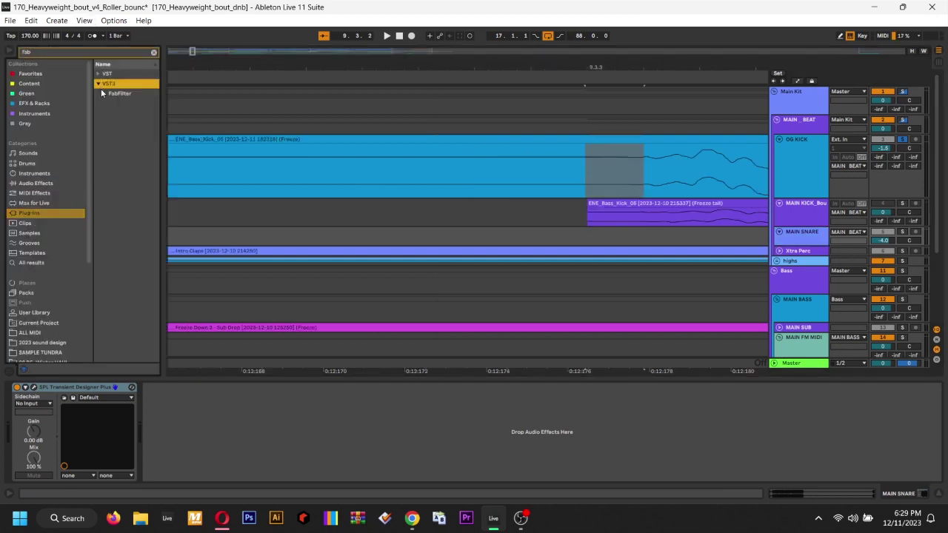
click(104, 94)
double_click(129, 125)
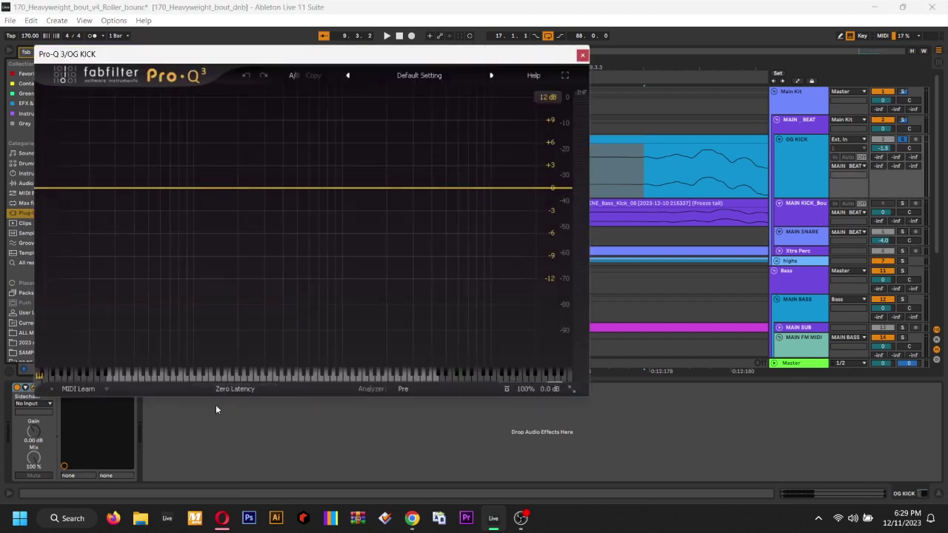
Look through Pro-Q 3's processing modes, including Linear Phase, and close the plug-in window
click(235, 389)
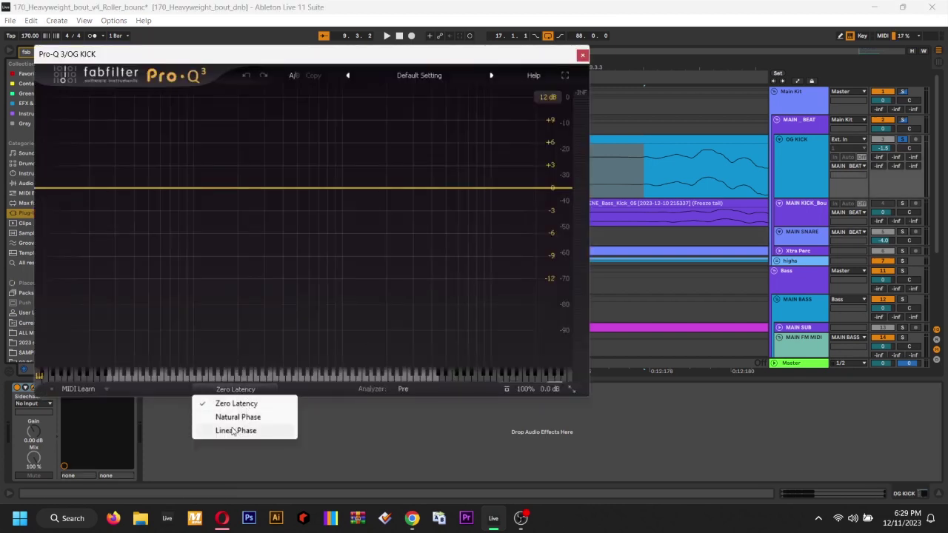
click(582, 54)
click(582, 54)
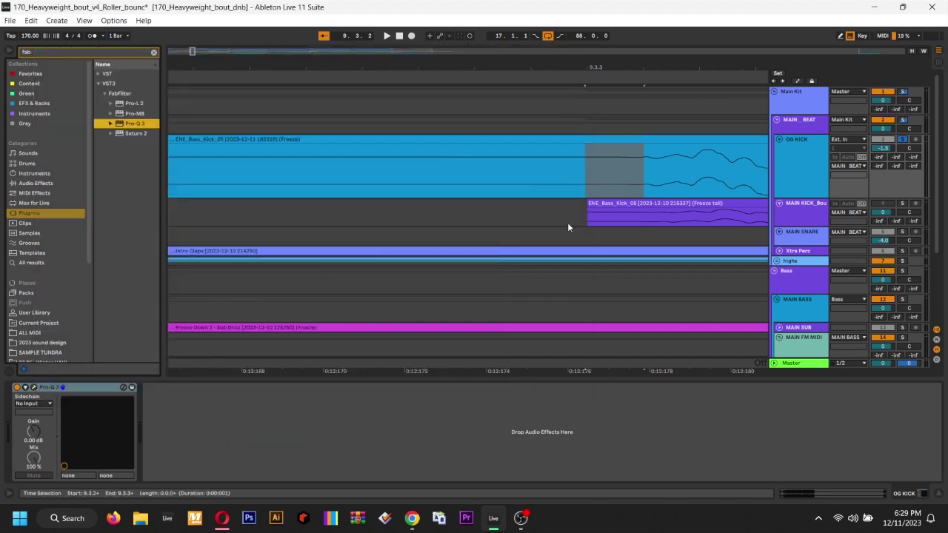
Re-mark the offset between the MAIN KICK_Bounce clip start and the OG KICK transient near 9.3.3
drag(585, 193, 649, 185)
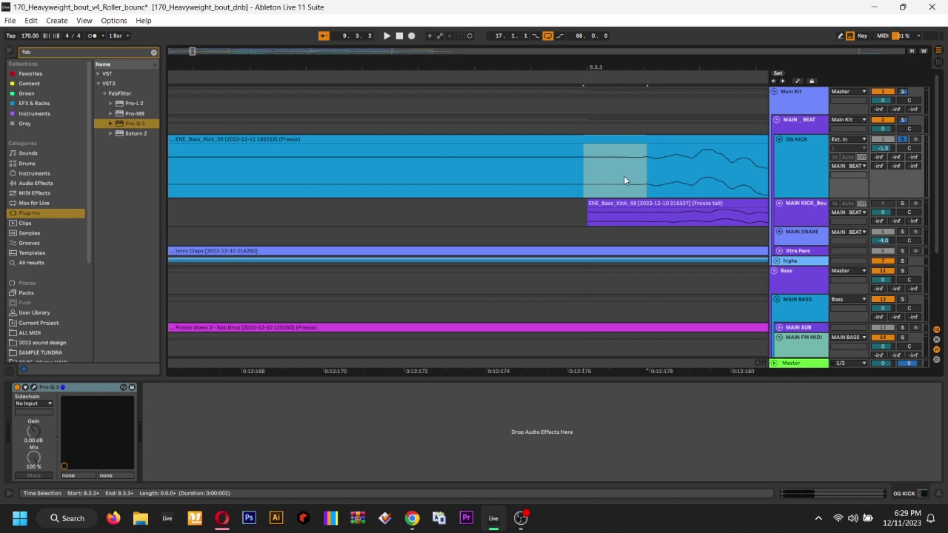
scroll(624, 176, down, 10)
drag(545, 185, 662, 180)
Set the grid to 1/16 and slip the audio inside the OG KICK clip at 9.1.1 earlier so its transient meets the clip start
drag(260, 196, 454, 205)
click(424, 141)
scroll(423, 141, up, 5)
scroll(424, 140, up, 5)
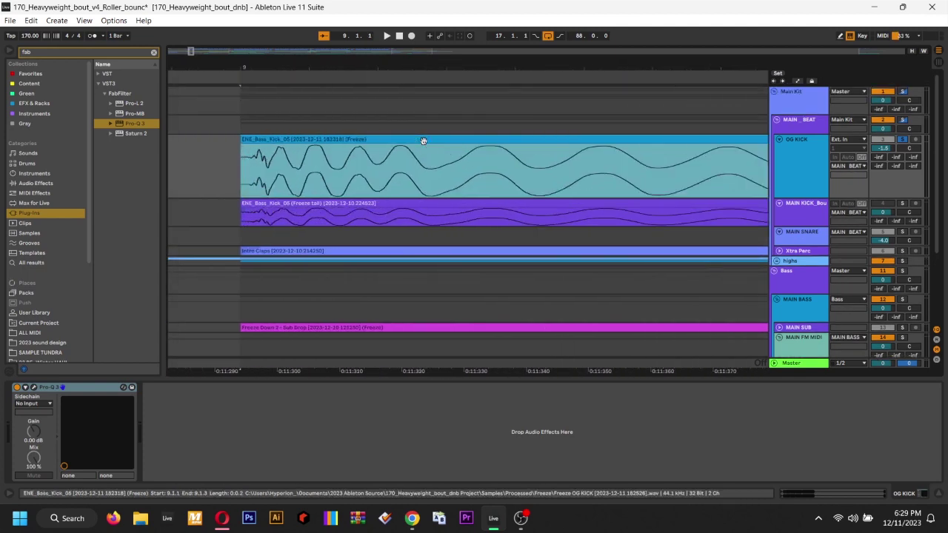
drag(265, 194, 481, 198)
click(479, 150)
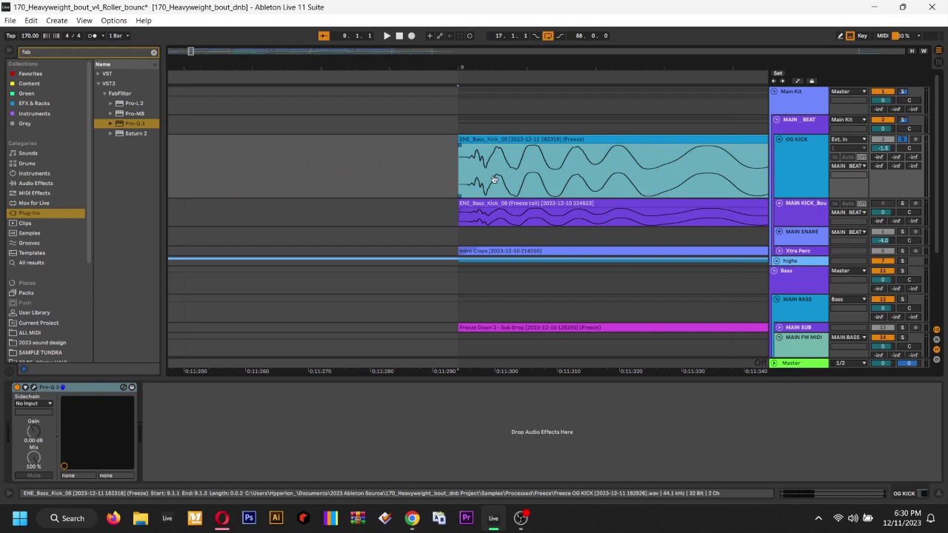
click(504, 145)
scroll(503, 146, down, 3)
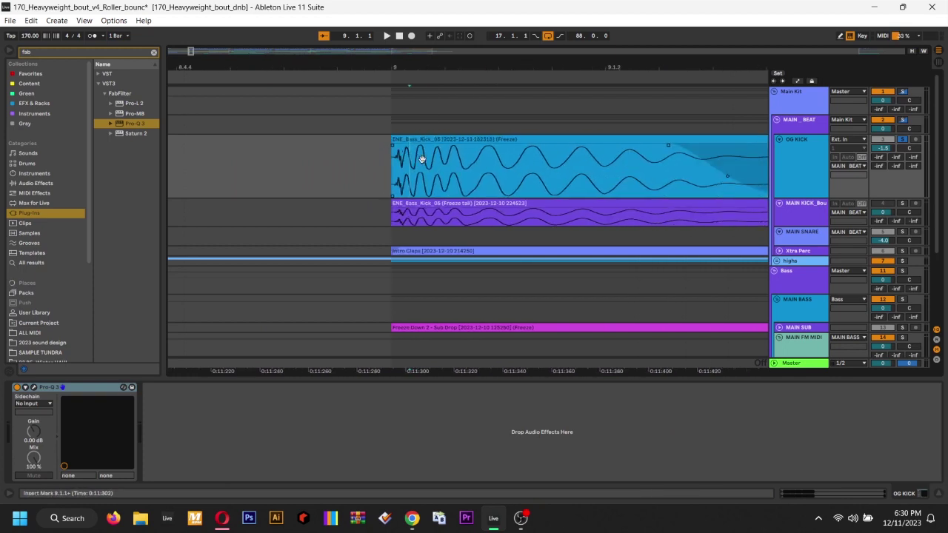
click(450, 137)
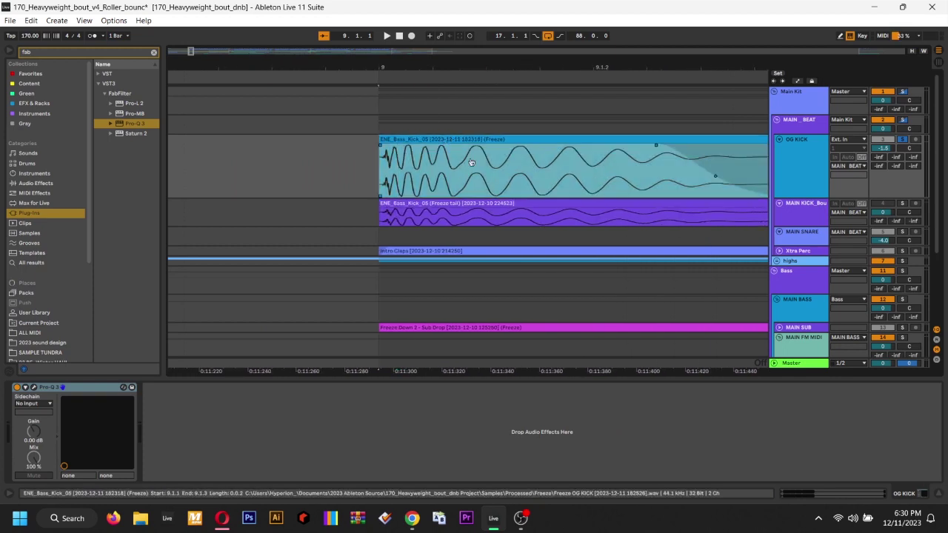
right_click(382, 177)
click(457, 454)
drag(439, 162, 434, 163)
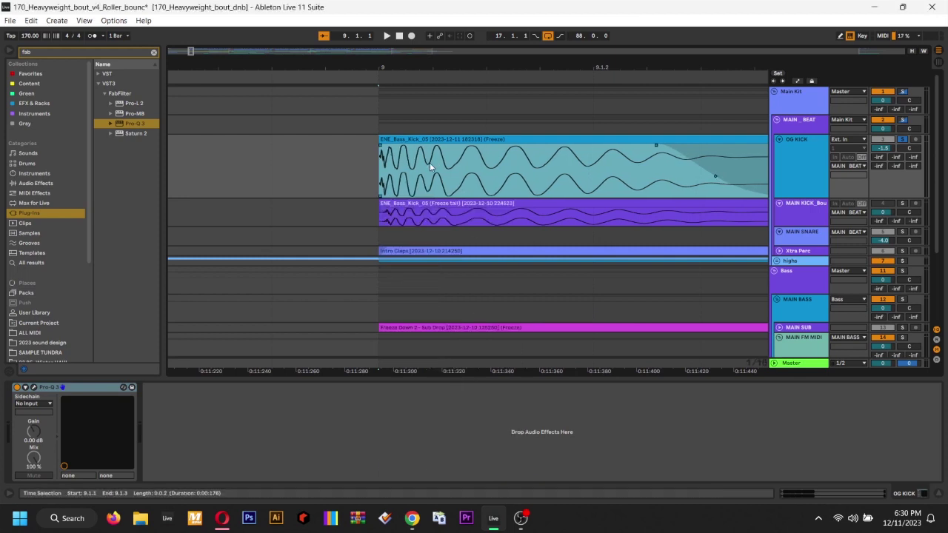
Check the OG KICK clip's start against the grid by marking the sixteenth note before 9.1.1
drag(374, 168, 590, 178)
key(minus)
key(minus)
drag(460, 176, 372, 177)
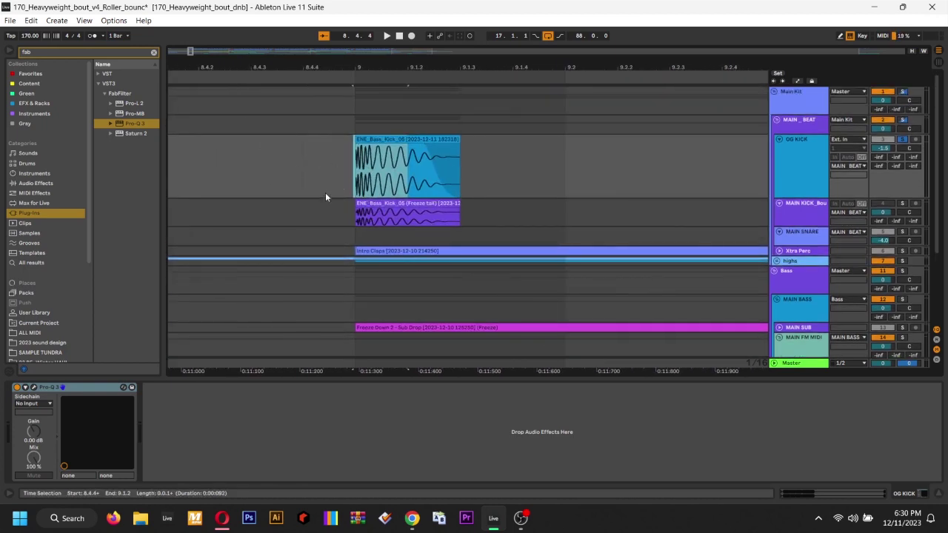
click(354, 165)
key(shift+Left)
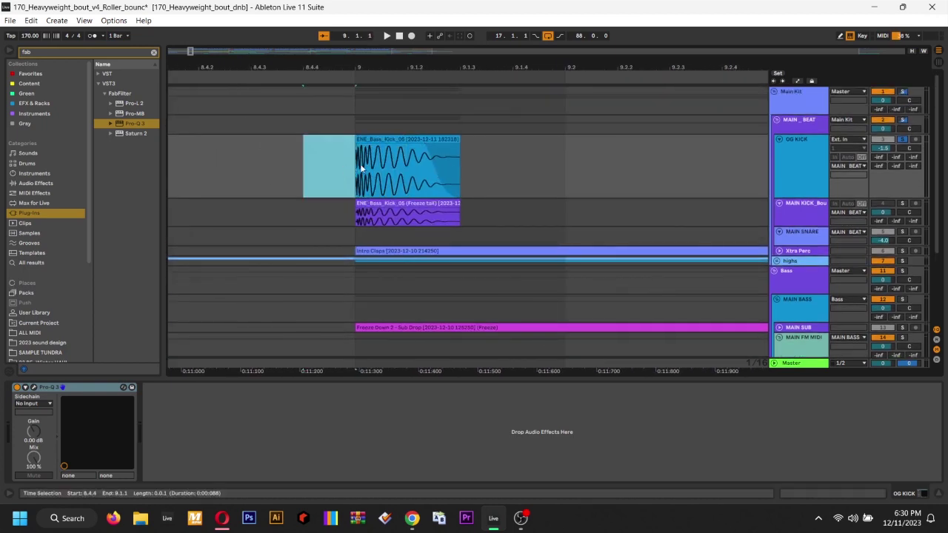
Turn the grid off again and mark a narrow time span around 9.1.1 across the kick, snare and bass tracks
click(354, 166)
scroll(354, 165, up, 8)
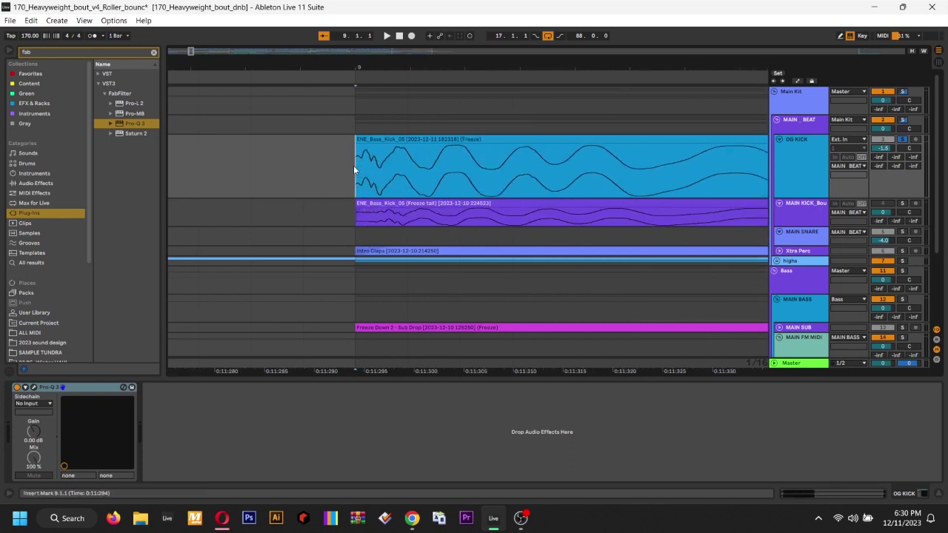
drag(283, 170, 280, 169)
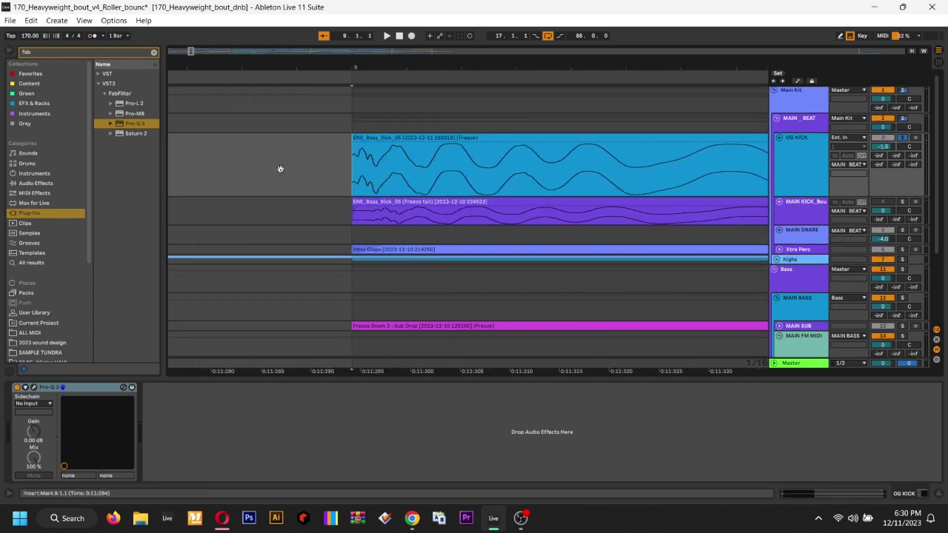
right_click(333, 164)
click(347, 354)
drag(336, 163, 364, 288)
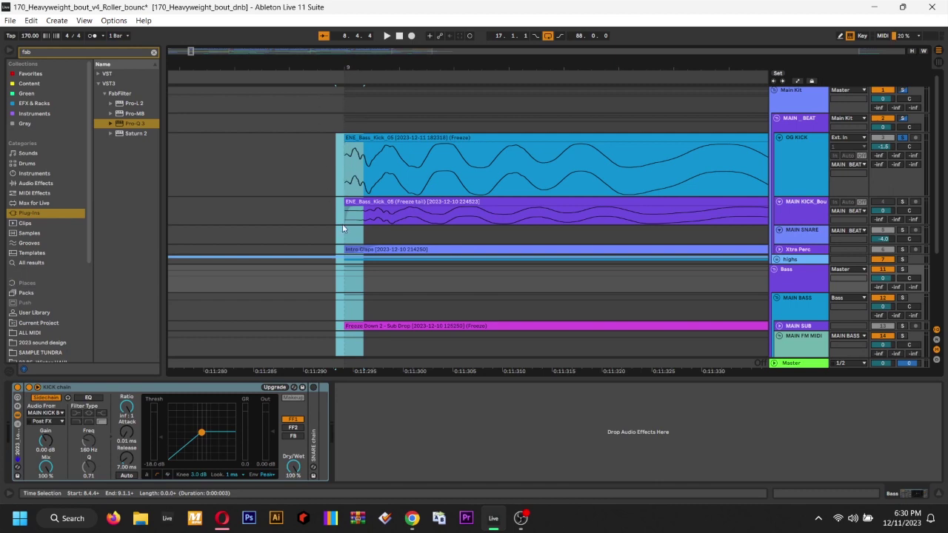
click(303, 179)
key(plus)
key(plus)
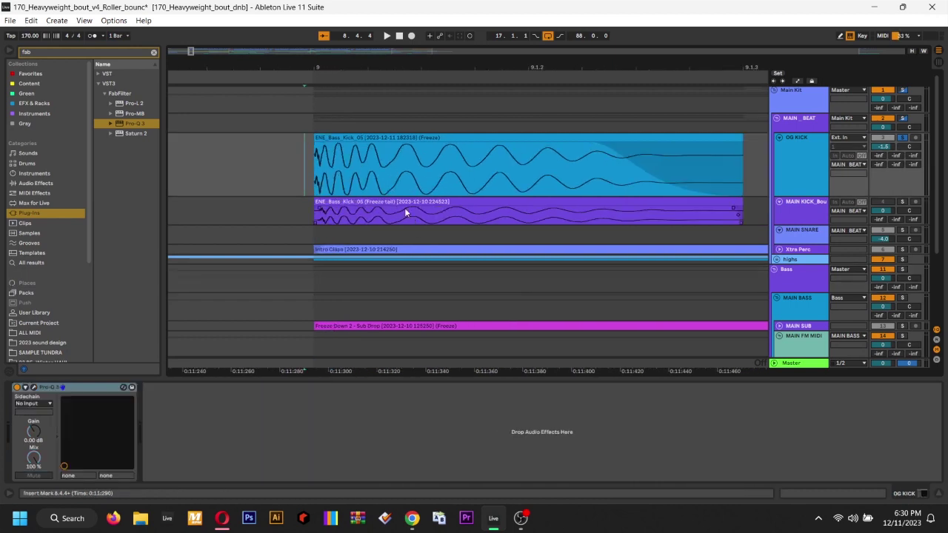
Select the MAIN KICK_Bounce clip at 9.1.1 and make its track taller to enlarge the waveform
click(405, 212)
click(780, 202)
click(800, 161)
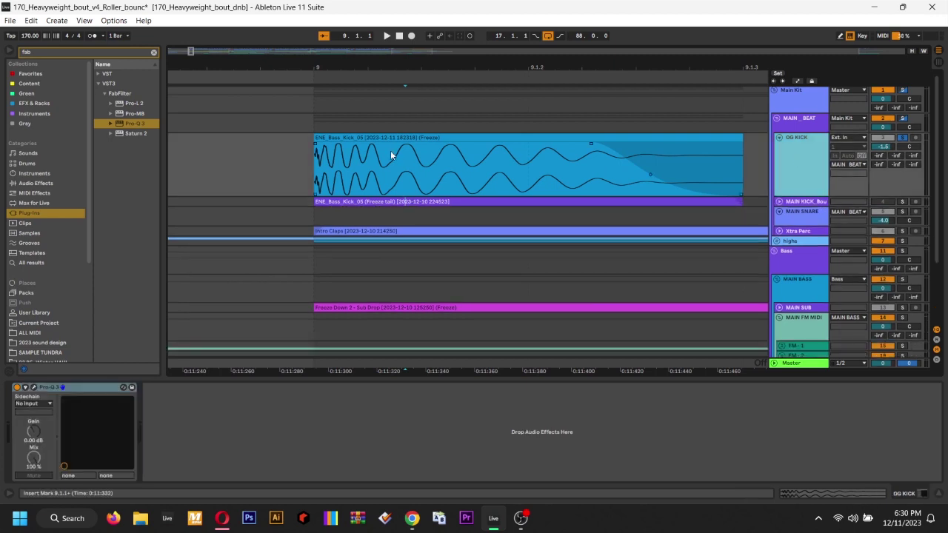
click(779, 202)
click(456, 200)
key(plus)
key(plus)
key(plus)
drag(802, 226, 806, 297)
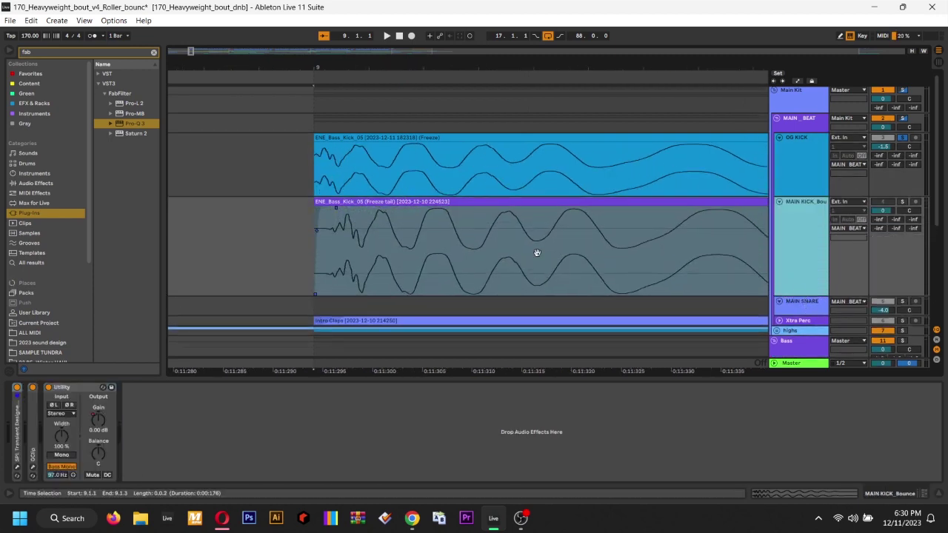
Mark the silent lead-in of the MAIN KICK_Bounce clip at 9.1.1 and compare its transient with the OG KICK clip above
drag(375, 231, 354, 231)
click(313, 189)
key(plus)
key(plus)
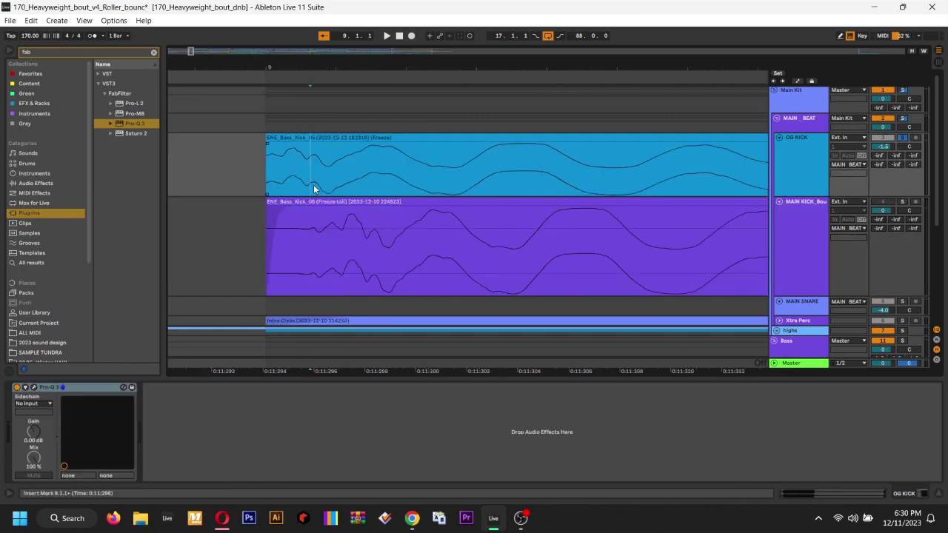
drag(320, 233, 258, 237)
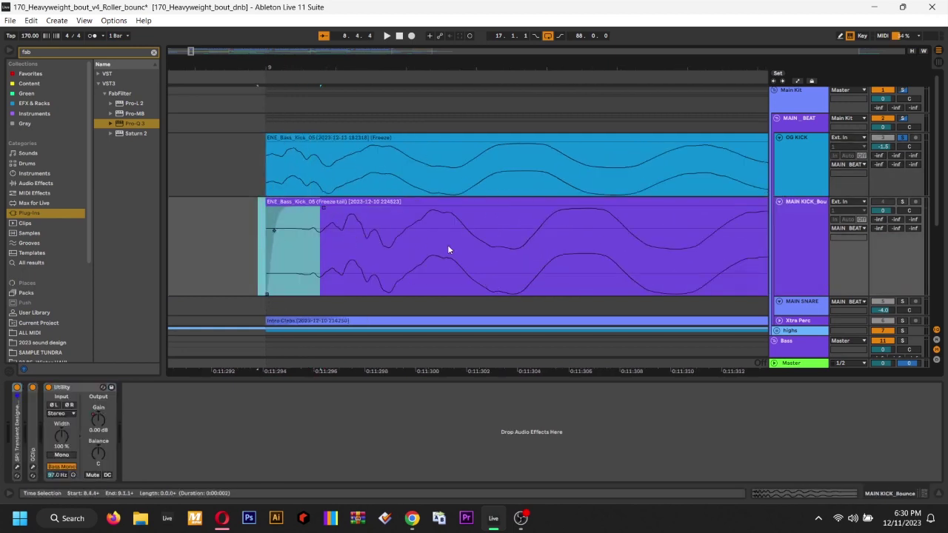
click(431, 213)
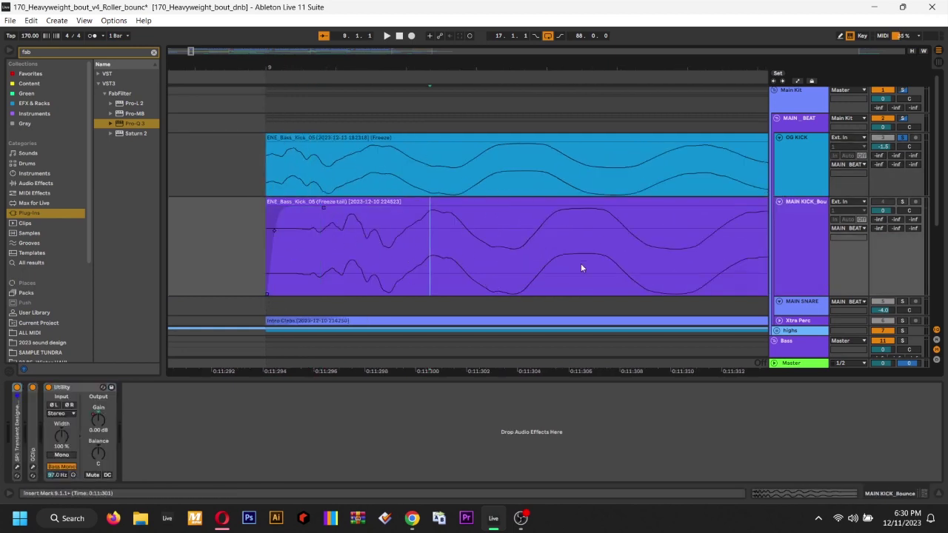
drag(325, 255, 266, 255)
click(439, 232)
drag(523, 241, 396, 243)
click(413, 245)
key(minus)
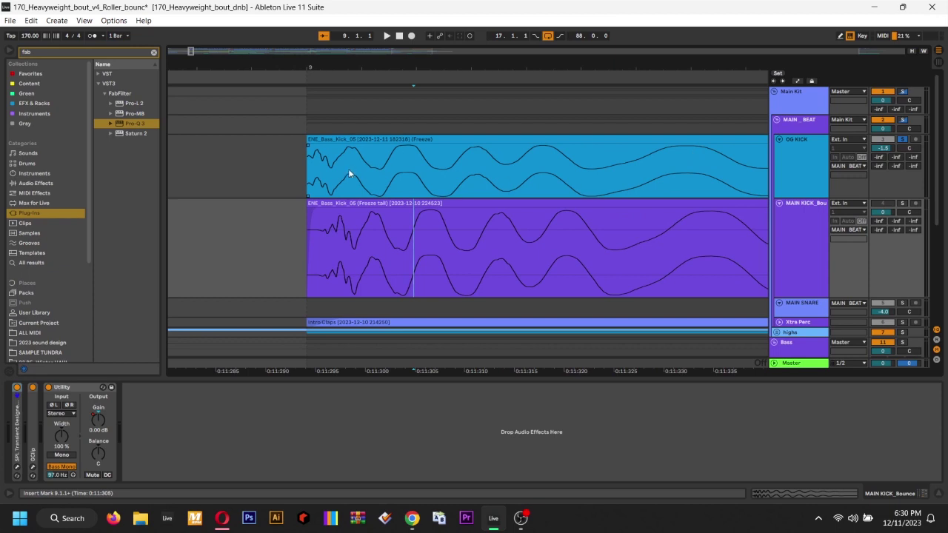
Make the OG KICK track slightly taller and select the MAIN KICK_Bounce clip at 9.1.1
drag(797, 200, 797, 217)
click(391, 222)
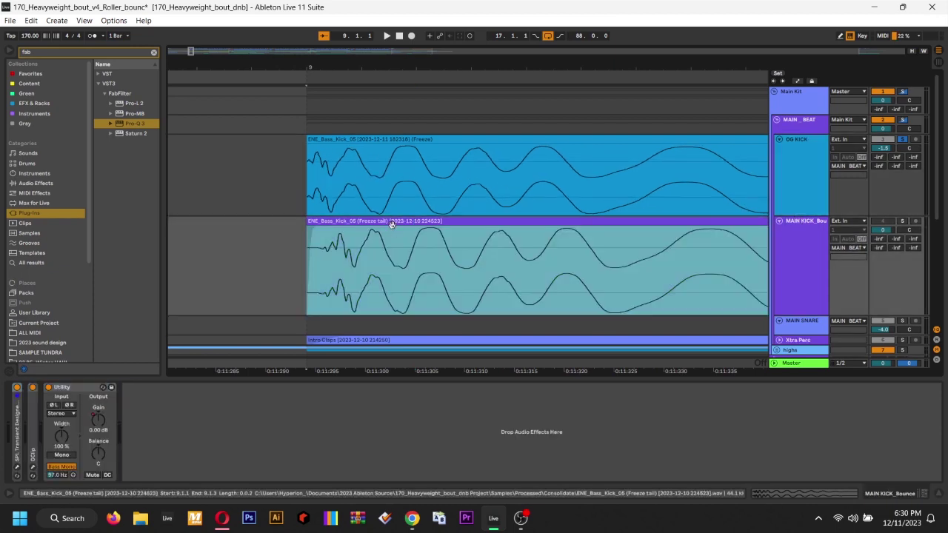
key(plus)
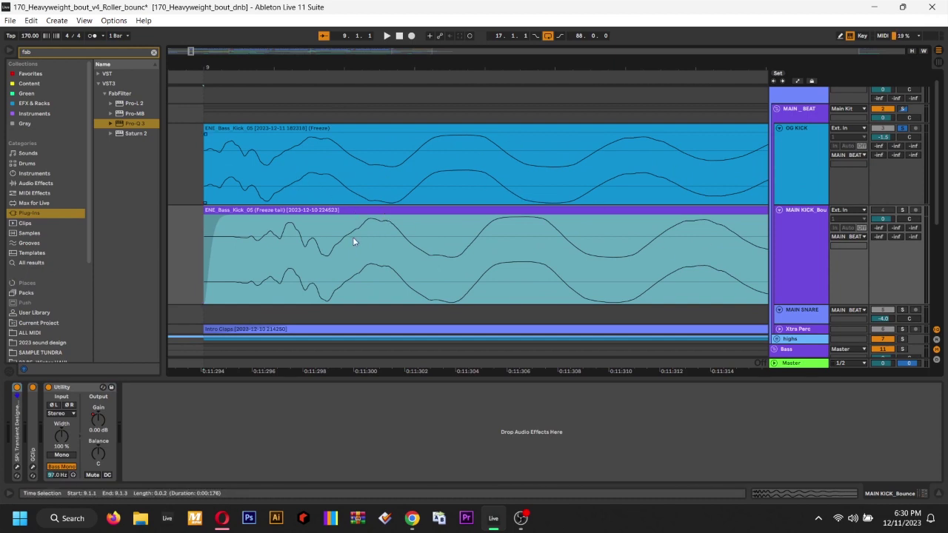
Mark successive wave cycles across the OG KICK and MAIN KICK_Bounce clips to compare their phase
drag(344, 222, 416, 253)
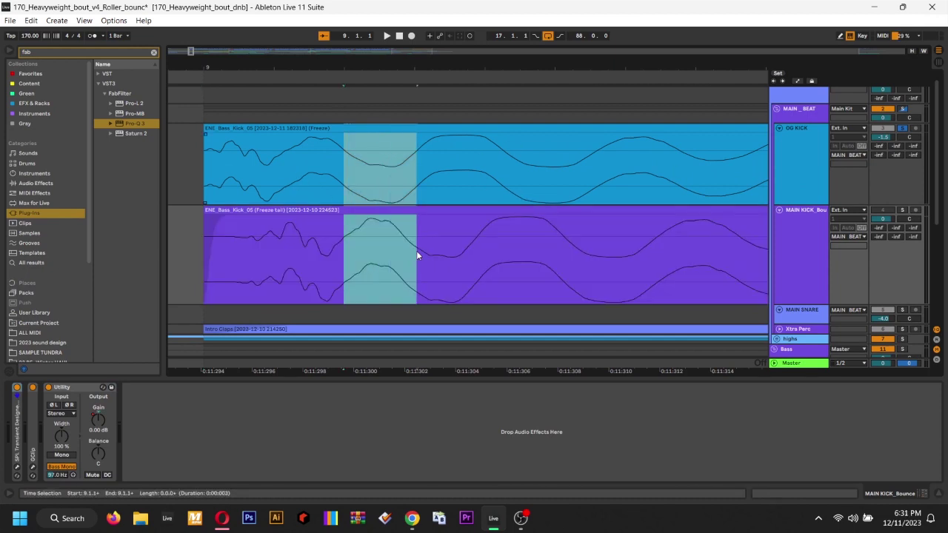
drag(487, 185, 578, 260)
drag(679, 248, 539, 255)
click(538, 208)
drag(537, 206, 757, 238)
scroll(659, 260, right, 5)
scroll(464, 273, left, 8)
drag(383, 239, 150, 228)
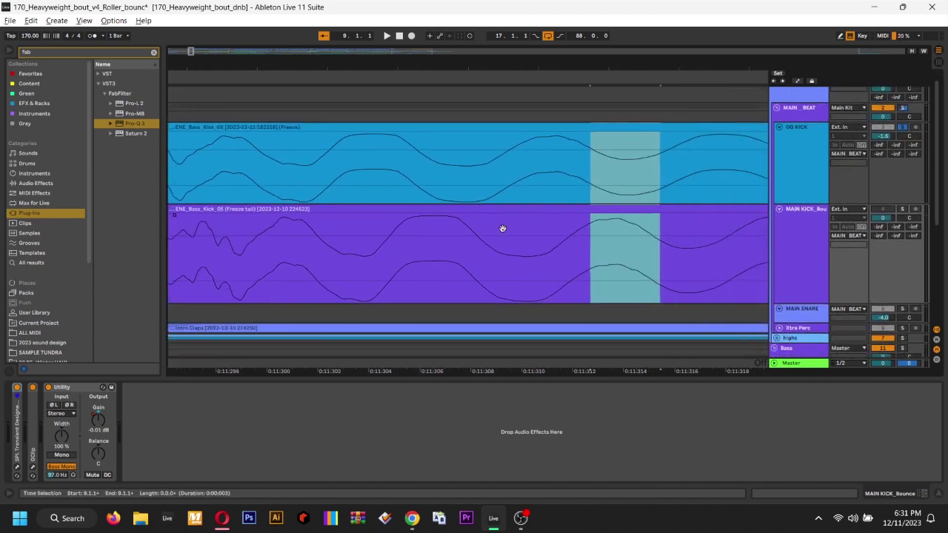
Compare the opening transients of the OG KICK and MAIN KICK_Bounce clips at 9.1.1
click(323, 210)
mouse_move(369, 250)
mouse_down()
mouse_move(425, 266)
mouse_move(531, 266)
mouse_up()
click(352, 203)
click(359, 213)
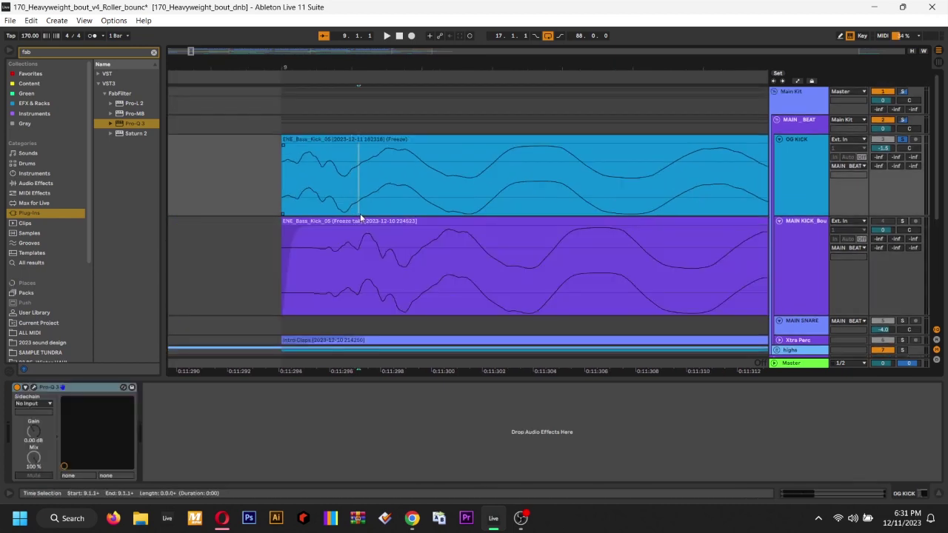
scroll(360, 214, down, 3)
scroll(361, 218, down, 1)
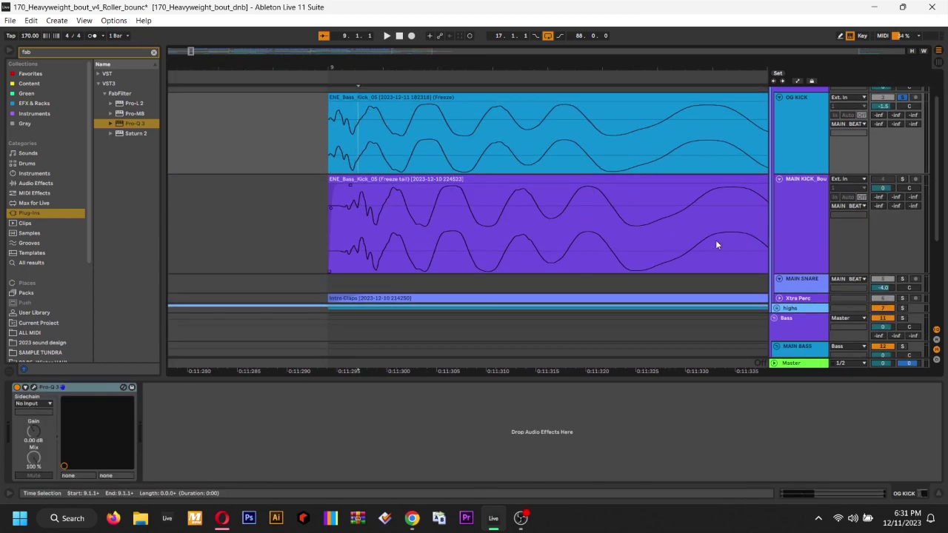
Fold the OG KICK track and place the insert marker on the MAIN KICK_Bounce track just before bar 9
click(796, 133)
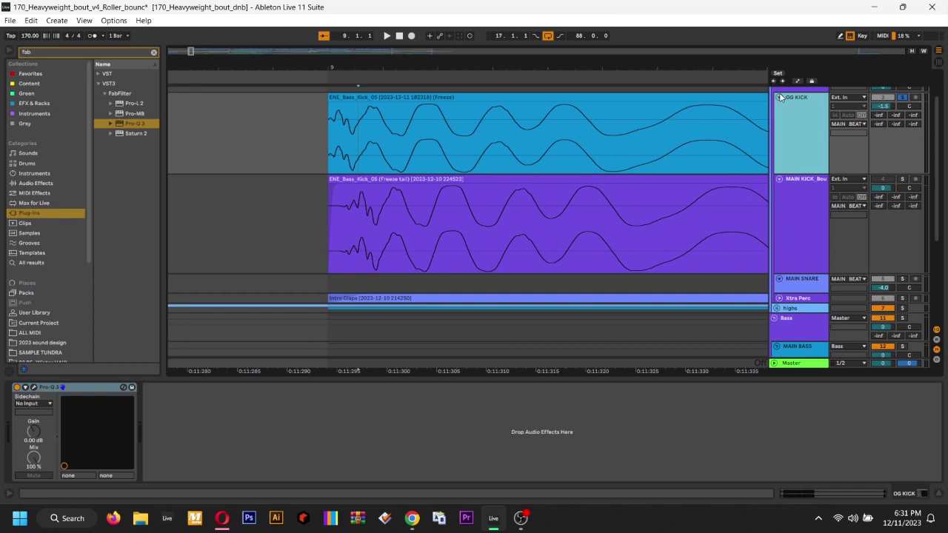
click(779, 97)
click(236, 167)
Search the plug-ins for serum and load Serum_x64 on a new track below OG MIDI, closing its window
scroll(763, 240, down, 2)
click(38, 53)
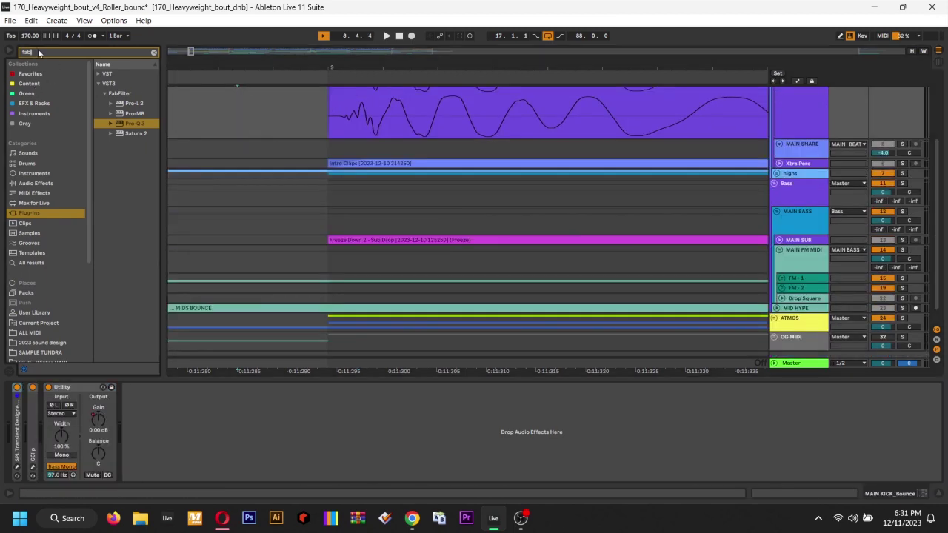
text(serum)
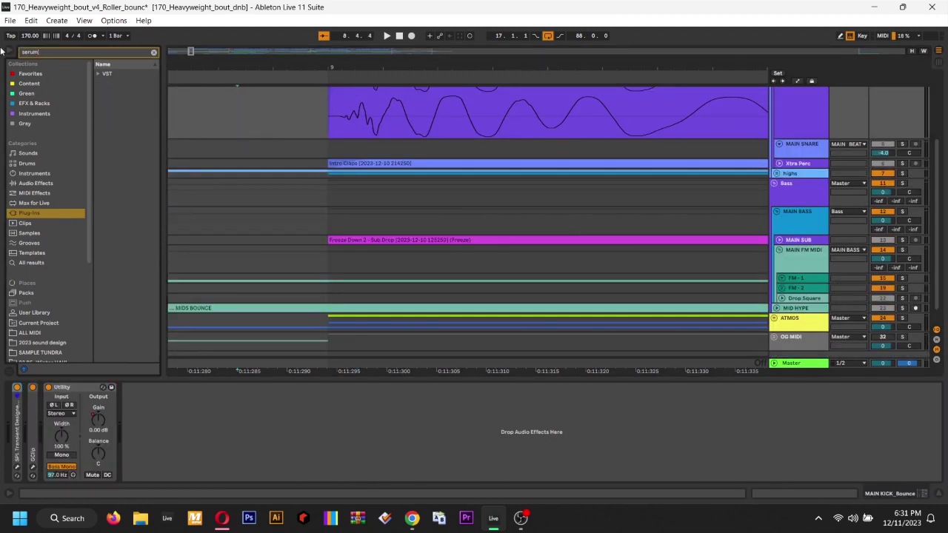
click(97, 73)
scroll(522, 277, down, 2)
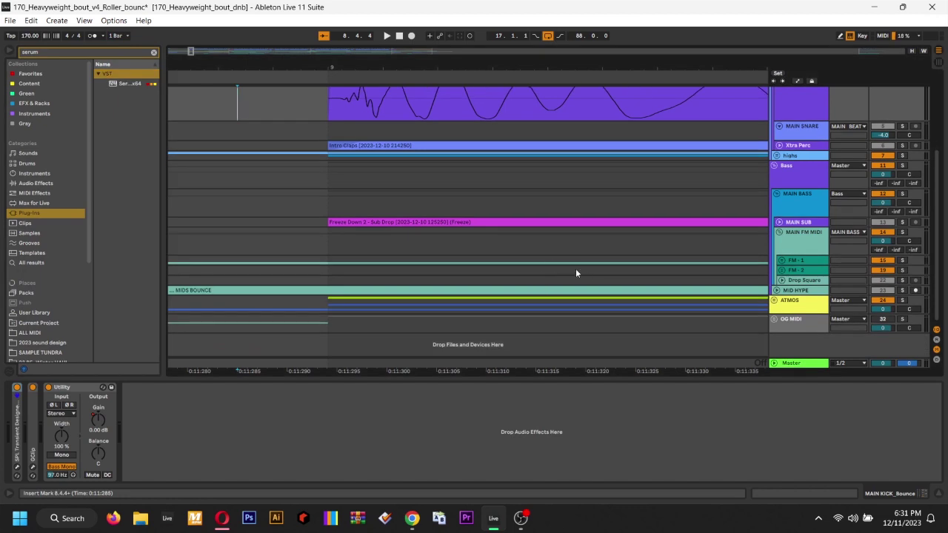
drag(129, 83, 617, 342)
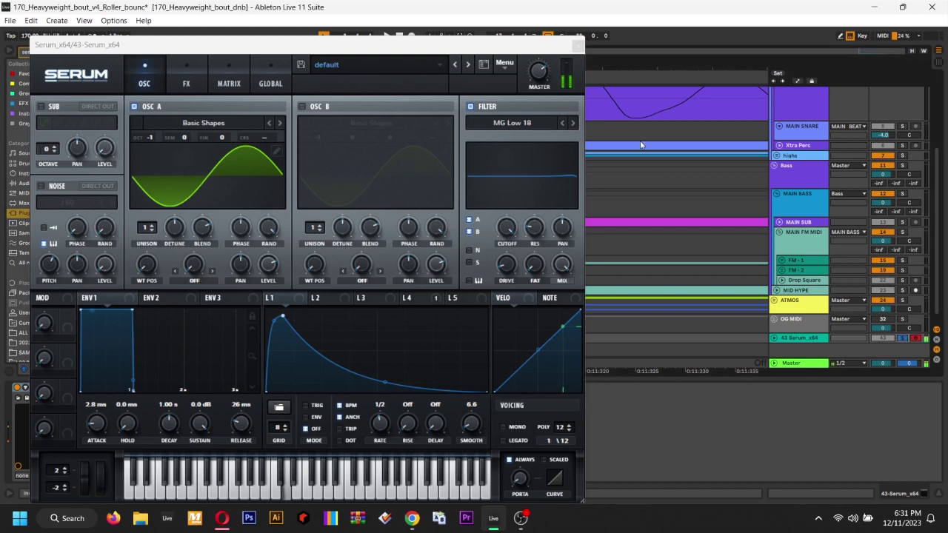
click(579, 45)
Record a held MIDI note on the Serum track from 8.4.4 to about 9.3.4 and unfold the track
click(414, 36)
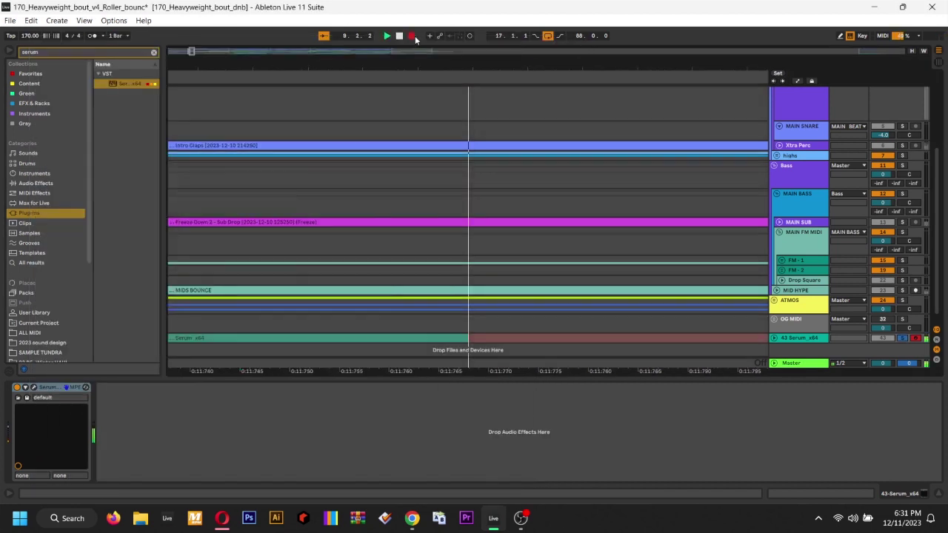
click(774, 339)
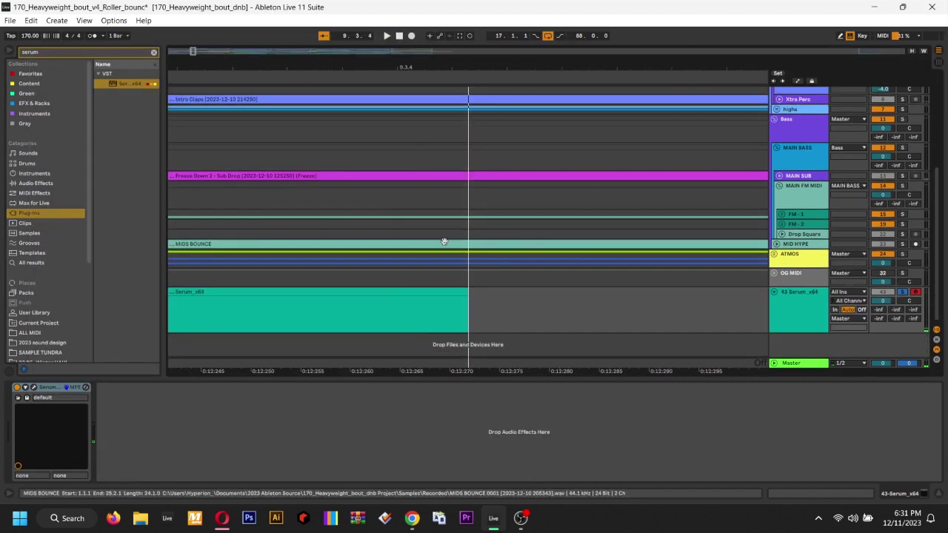
drag(468, 295, 710, 296)
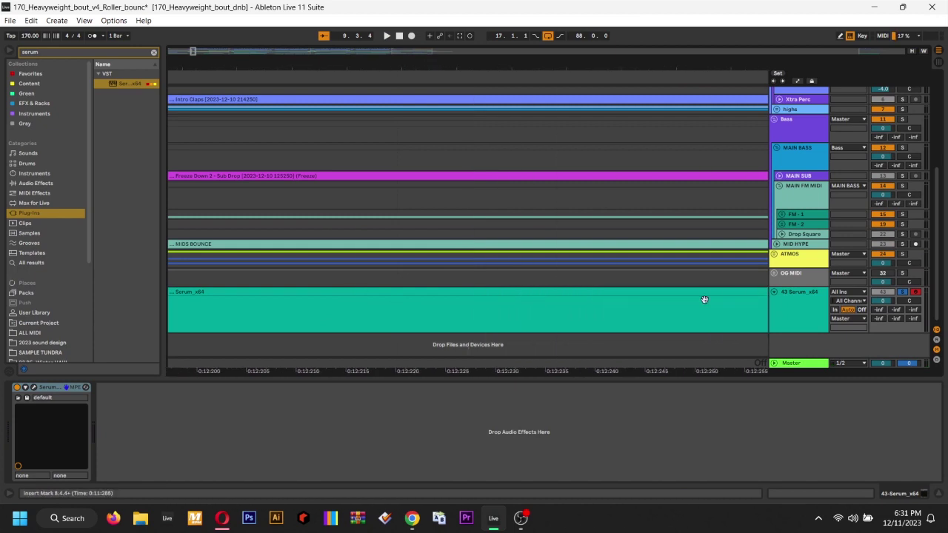
Transpose the recorded D3 note in the Serum clip down one octave to D2 and play it back
double_click(563, 301)
drag(326, 448, 305, 444)
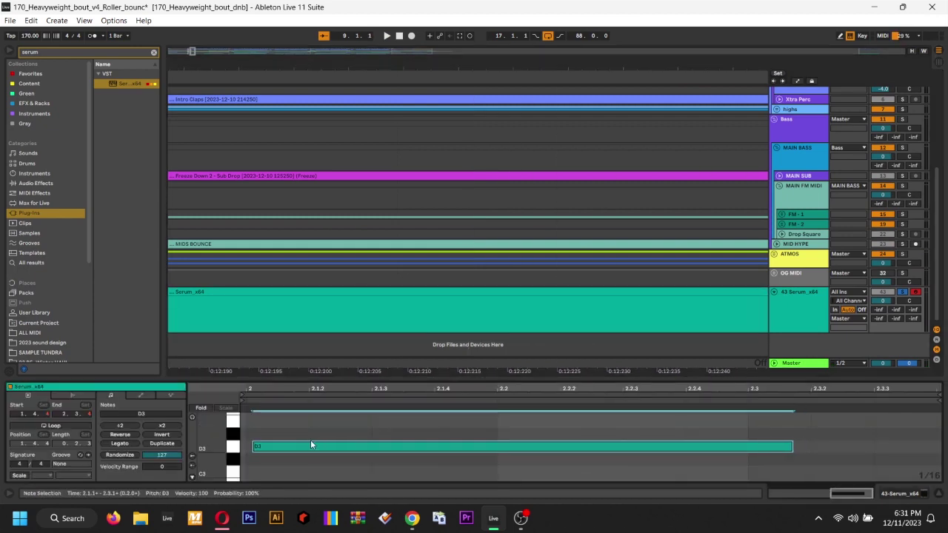
key(shift+Down)
key(space)
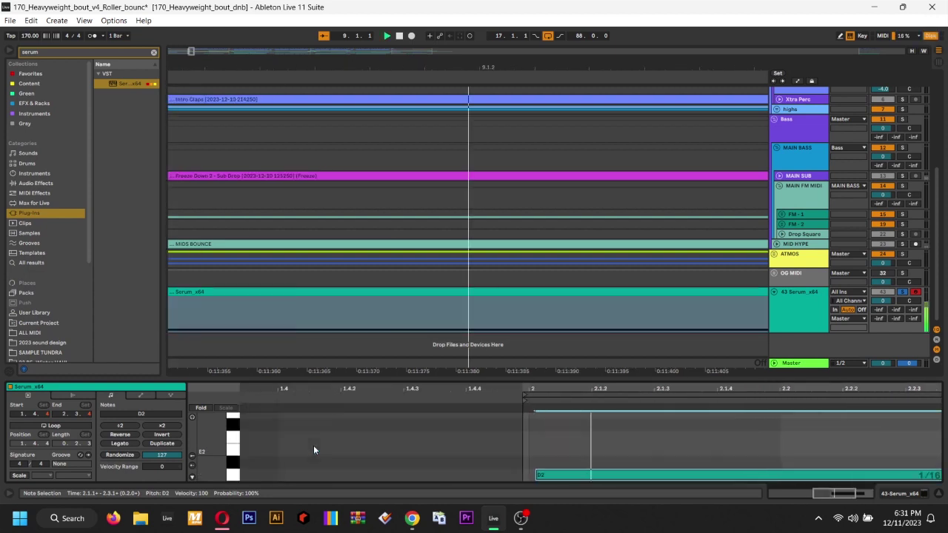
Freeze and flatten the Serum track to turn its MIDI clip into audio
right_click(806, 307)
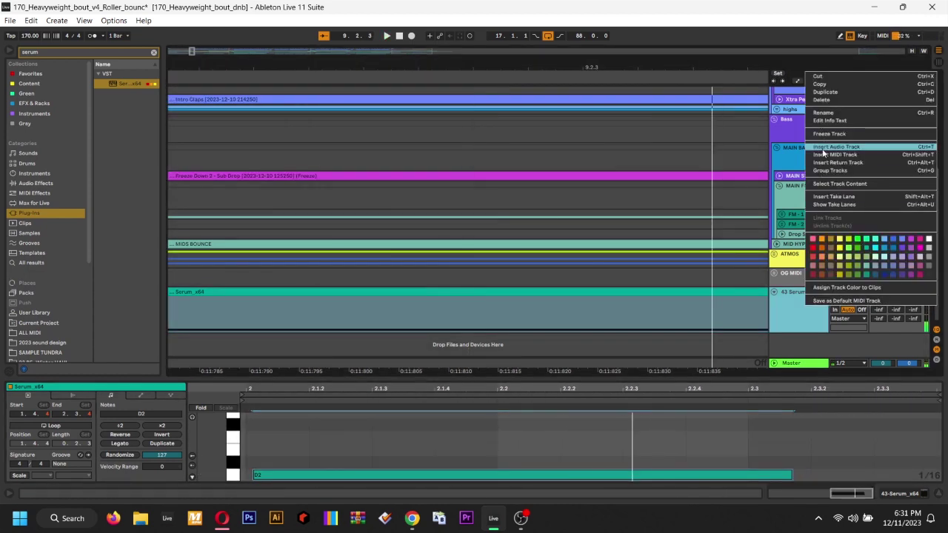
click(829, 134)
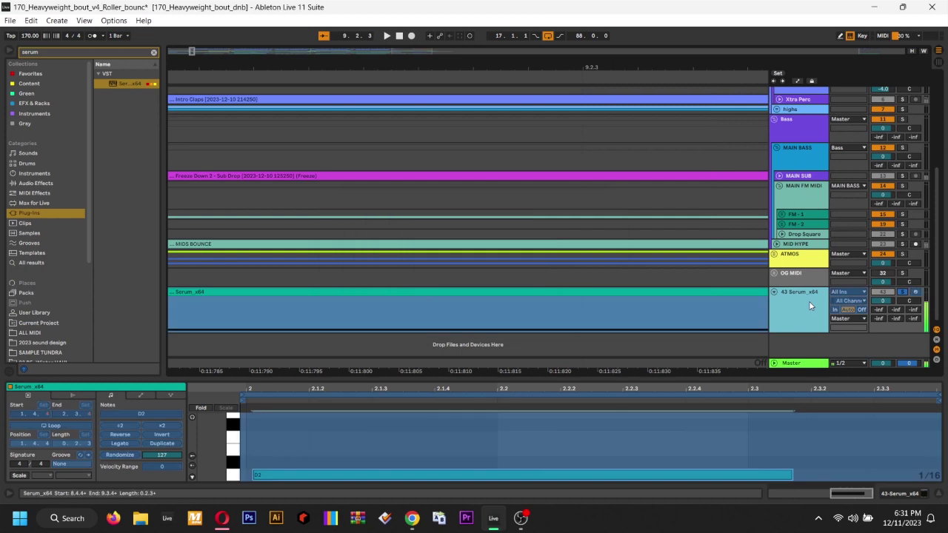
right_click(809, 300)
click(831, 130)
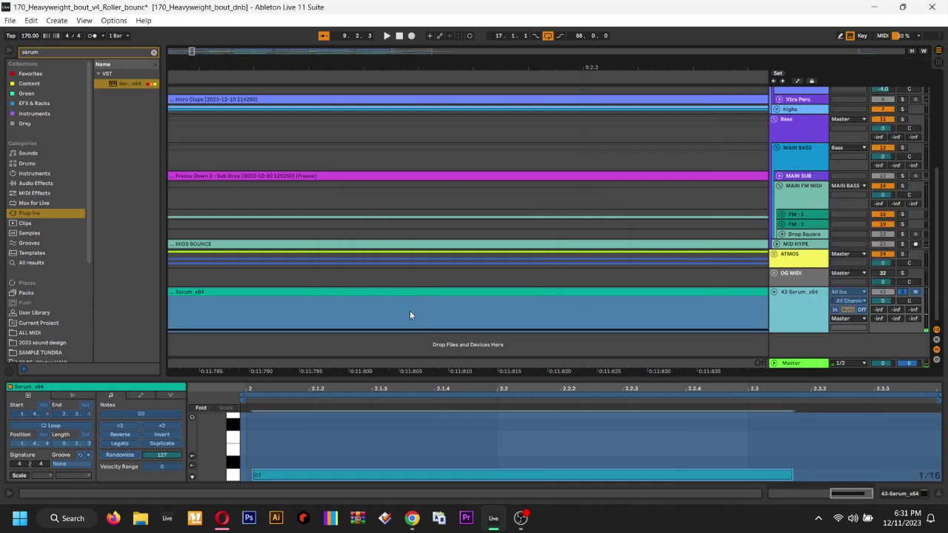
scroll(399, 318, down, 9)
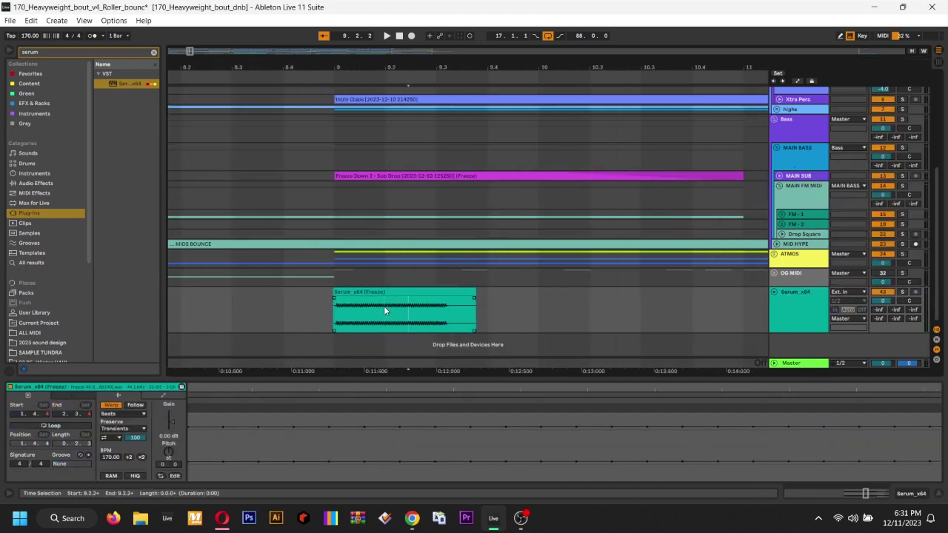
Consolidate the flattened Serum clip and set its gain to -3 dB
click(384, 307)
scroll(384, 308, up, 1)
click(373, 292)
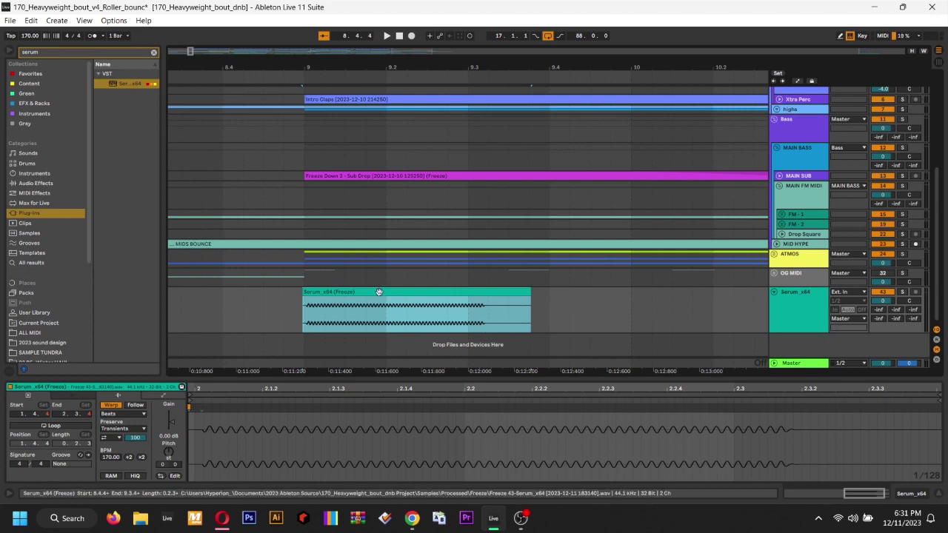
key(ctrl+j)
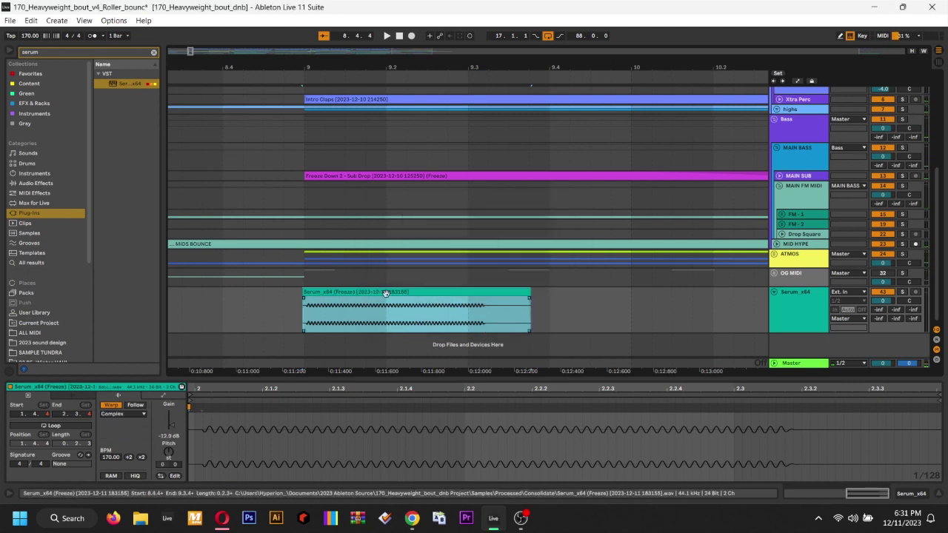
click(176, 434)
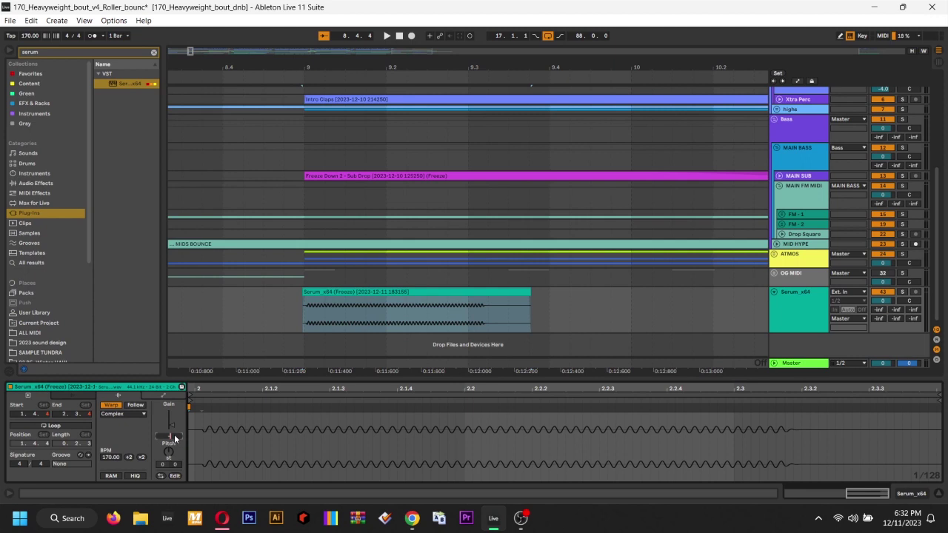
text(-3)
key(Return)
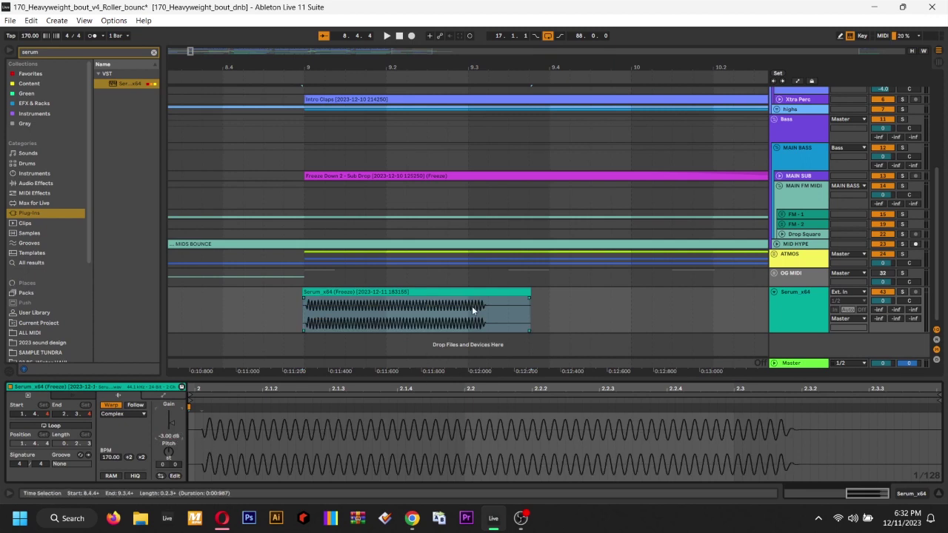
Duplicate the Serum_x64 track and loop the range across both sine clips from about 9.1.1 to 9.2.4
click(797, 309)
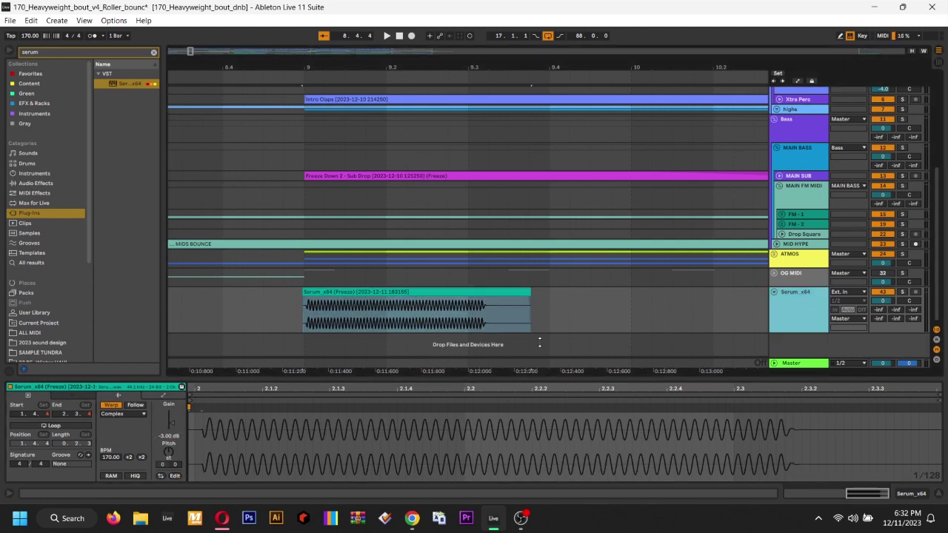
key(ctrl+d)
click(323, 293)
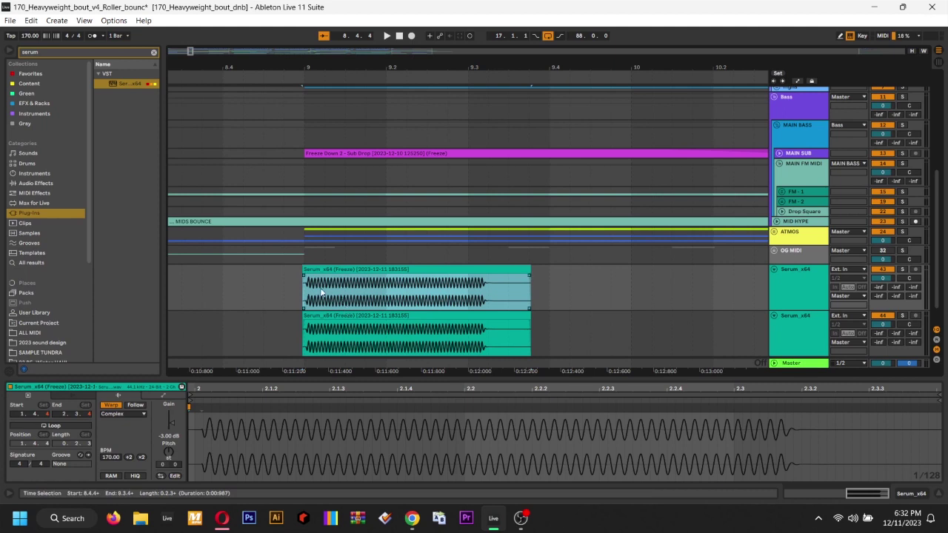
drag(312, 291, 448, 337)
key(ctrl+l)
Solo both Serum_x64 tracks together
click(901, 271)
click(903, 316)
click(822, 325)
shift+click(826, 282)
click(905, 271)
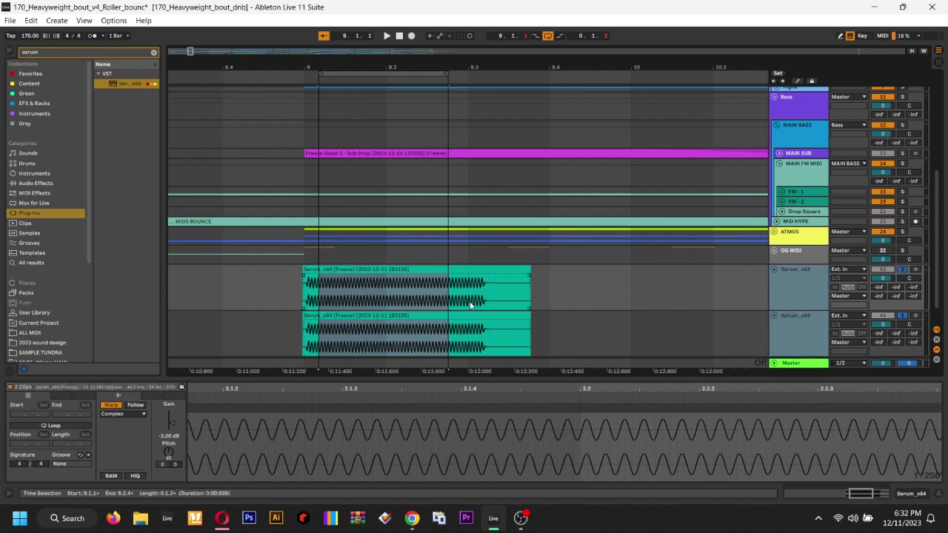
Examine the sine waveforms of the two Serum clips close up to check how their cycles line up
key(plus)
key(plus)
key(plus)
key(plus)
key(plus)
key(plus)
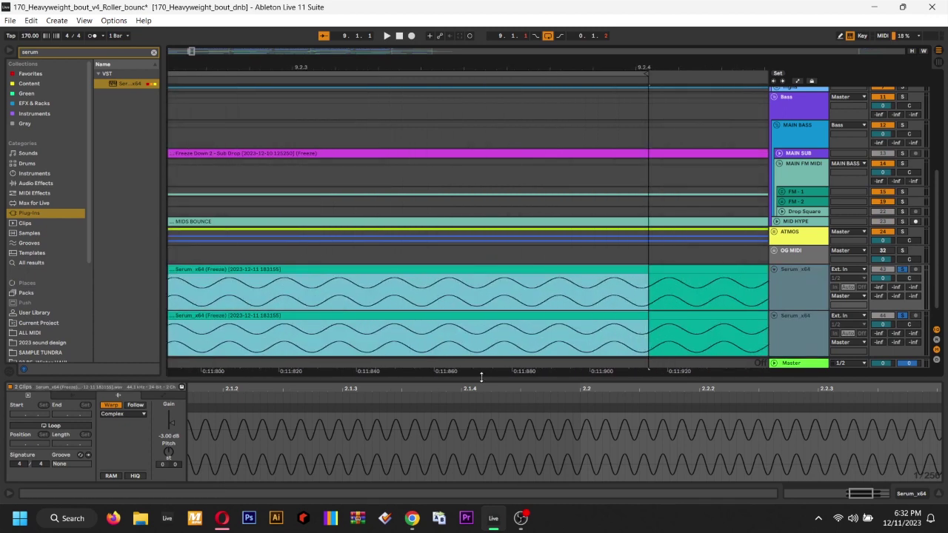
click(262, 301)
scroll(262, 304, down, 4)
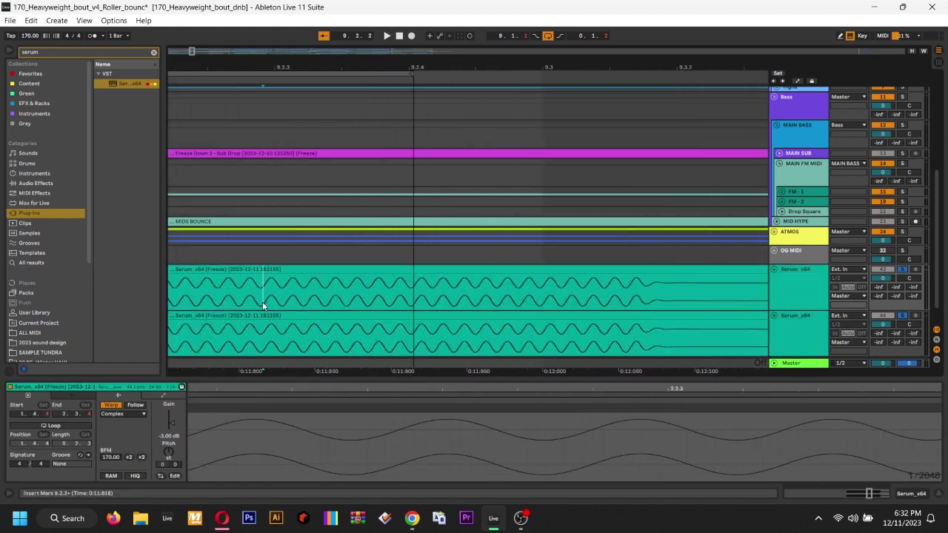
ctrl+alt+drag(262, 304, 615, 241)
click(430, 273)
scroll(430, 273, up, 6)
scroll(429, 272, left, 4)
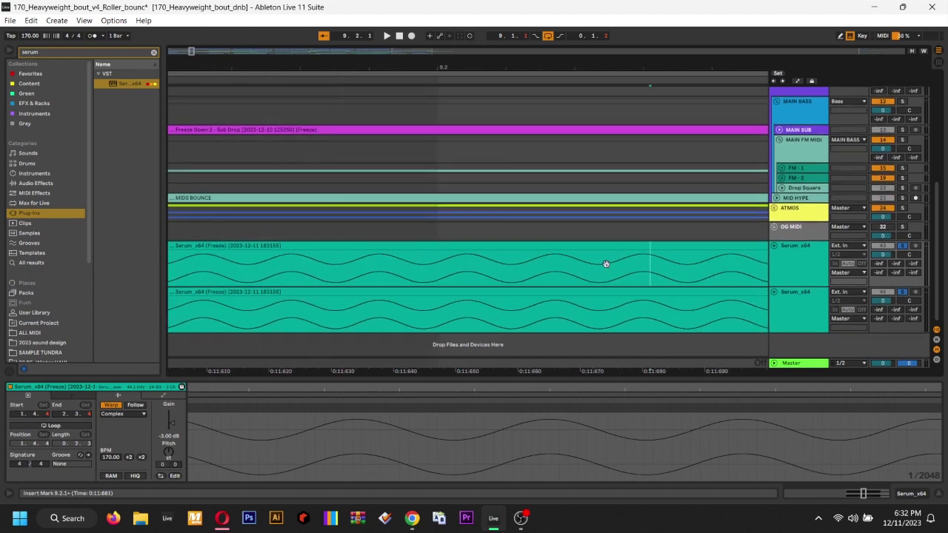
scroll(389, 260, left, 19)
ctrl+alt+drag(389, 261, 507, 263)
click(440, 265)
scroll(439, 265, up, 2)
Select both Serum_x64 tracks and make them about twice as tall to enlarge their waveforms
click(797, 268)
shift+click(796, 326)
drag(794, 287, 797, 330)
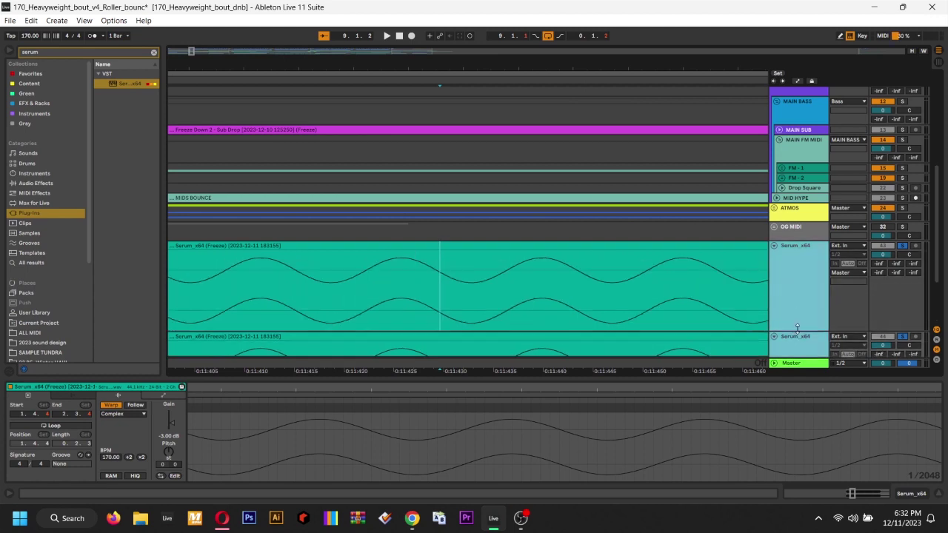
scroll(529, 279, down, 2)
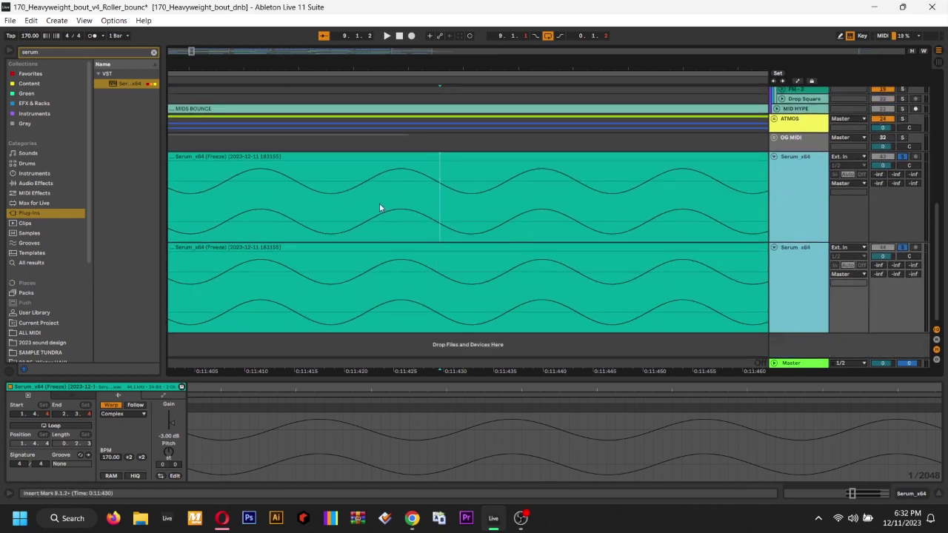
Mark the same wave cycles after 9.1.2 in the lower Serum clip and across both clips to compare their phase
drag(600, 208, 338, 224)
drag(311, 317, 593, 316)
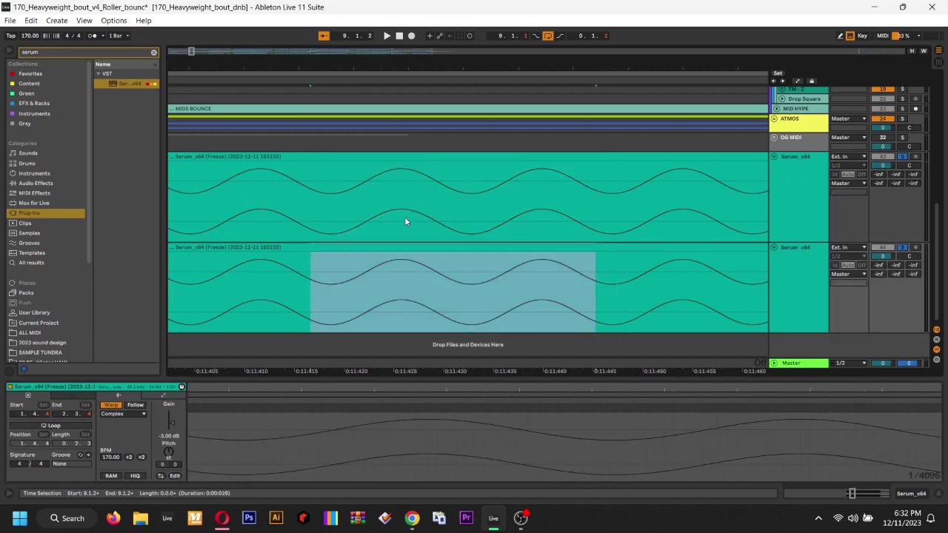
click(391, 237)
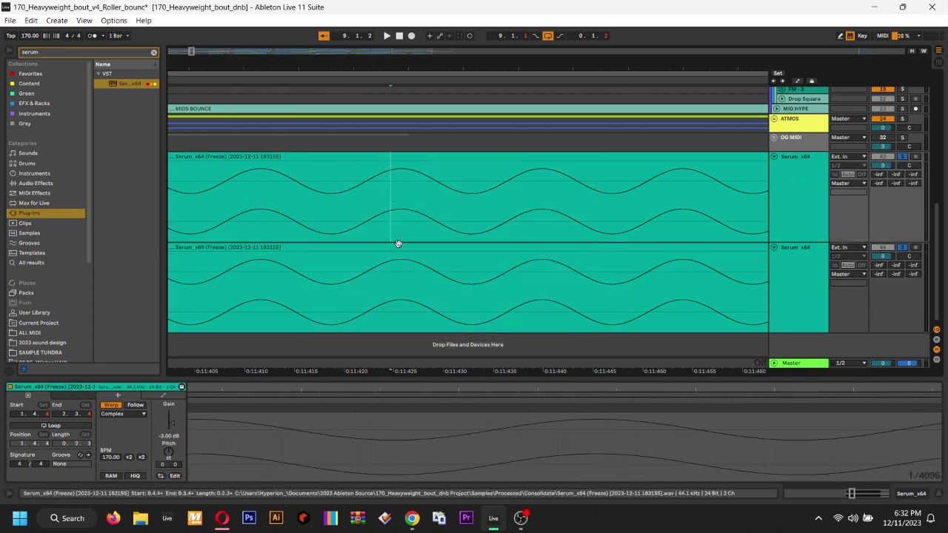
mouse_move(311, 229)
mouse_down()
mouse_move(550, 264)
mouse_move(681, 264)
mouse_up()
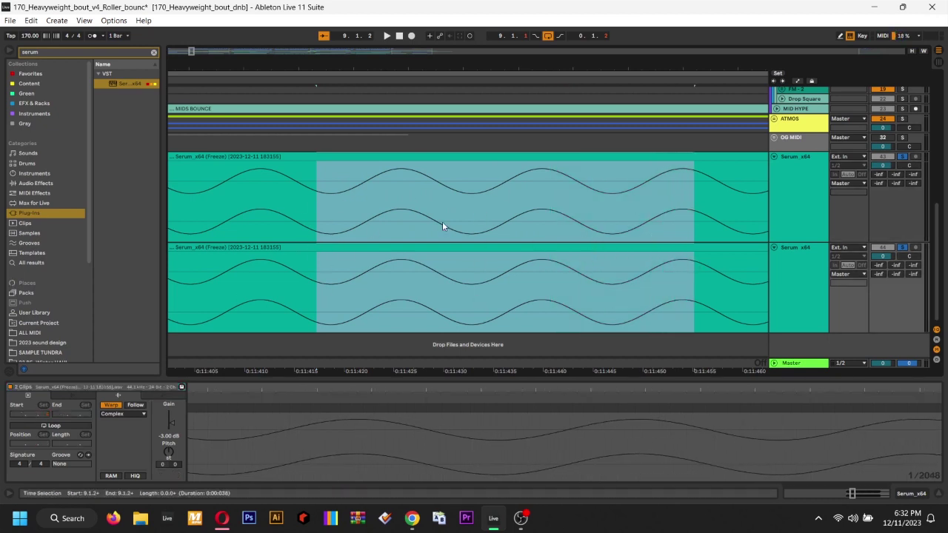
Play the two aligned Serum clips together from 8.4.4 and select the lower clip
click(350, 214)
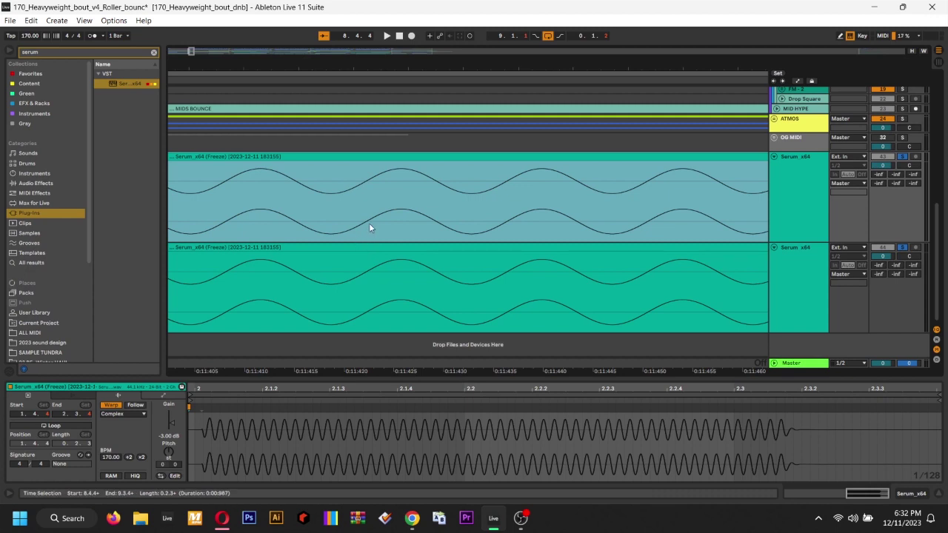
key(space)
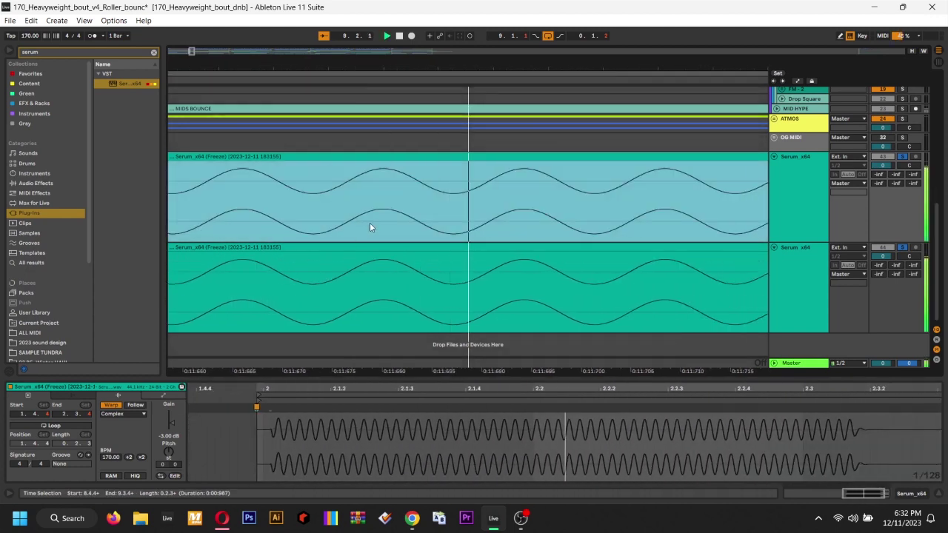
key(space)
click(428, 267)
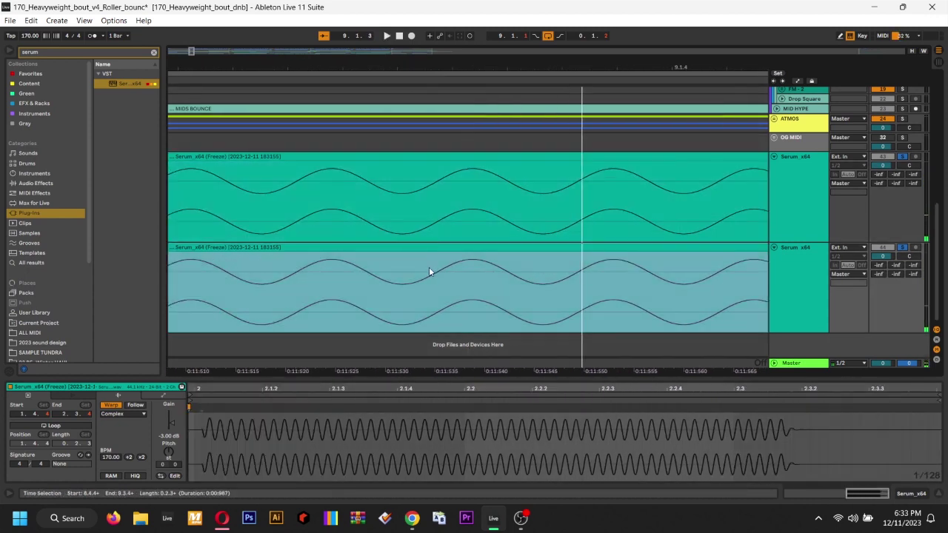
drag(522, 260, 626, 257)
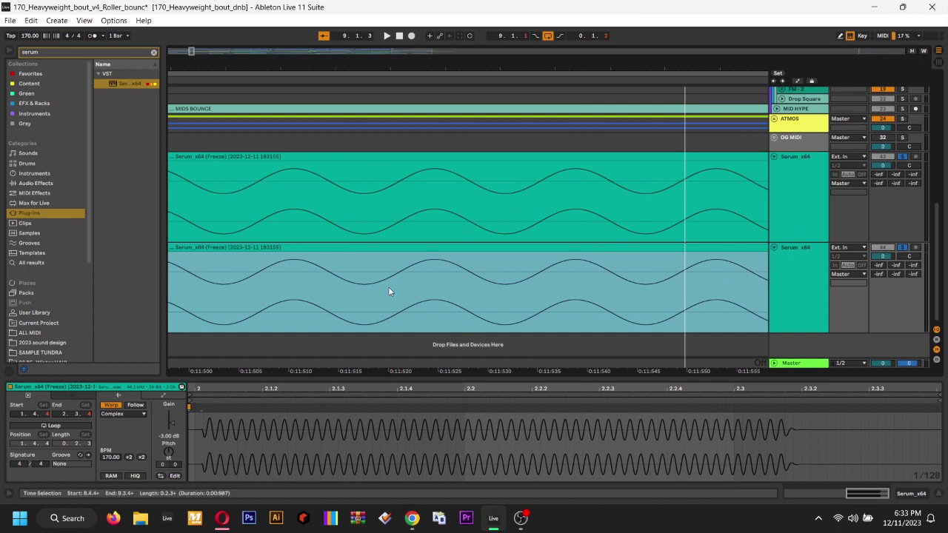
Slide the lower Serum clip's waveform inside the clip until its peaks line up with the upper clip's troughs
click(777, 292)
click(417, 260)
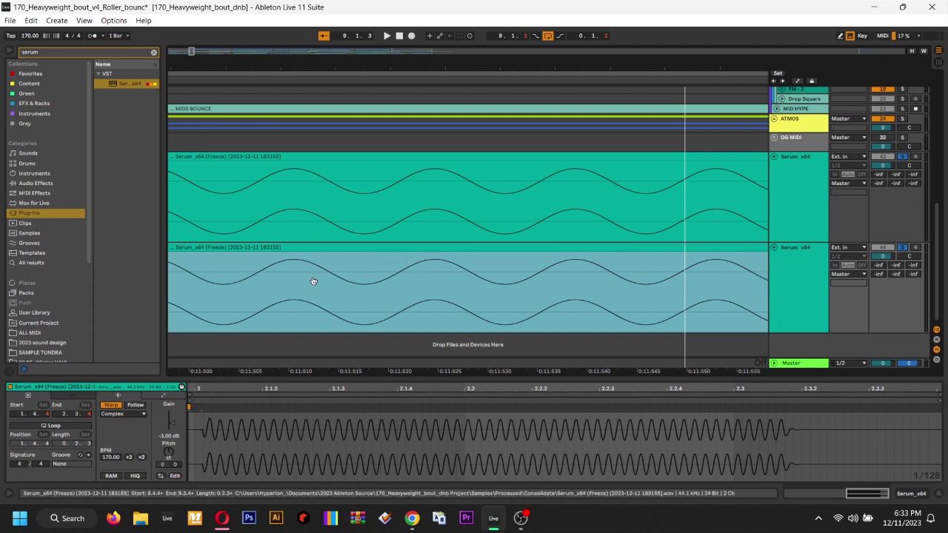
drag(313, 277, 319, 276)
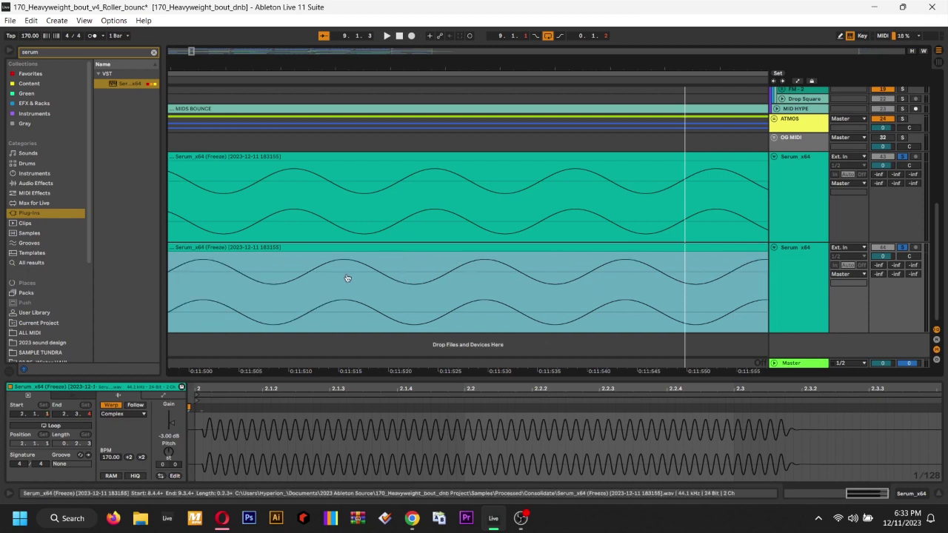
right_click(416, 278)
click(492, 480)
drag(510, 276, 362, 282)
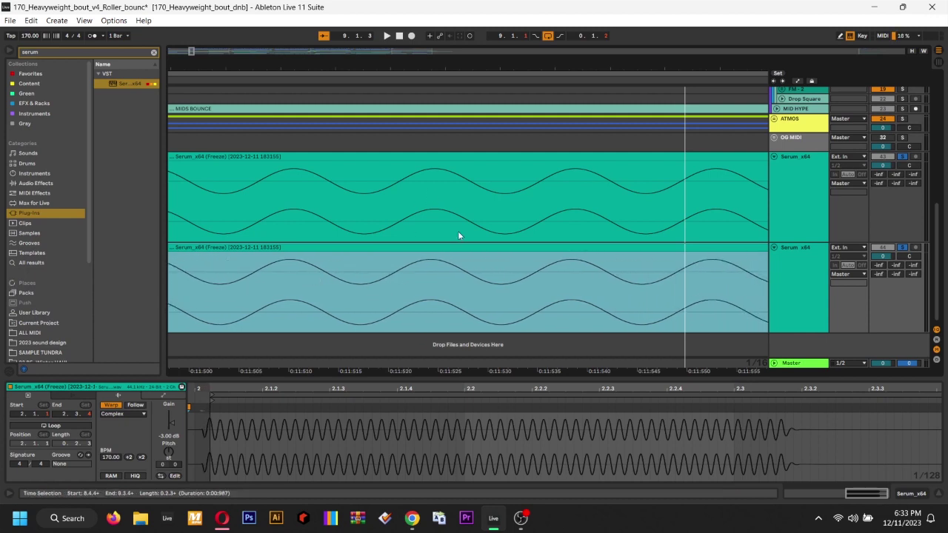
drag(335, 280, 395, 273)
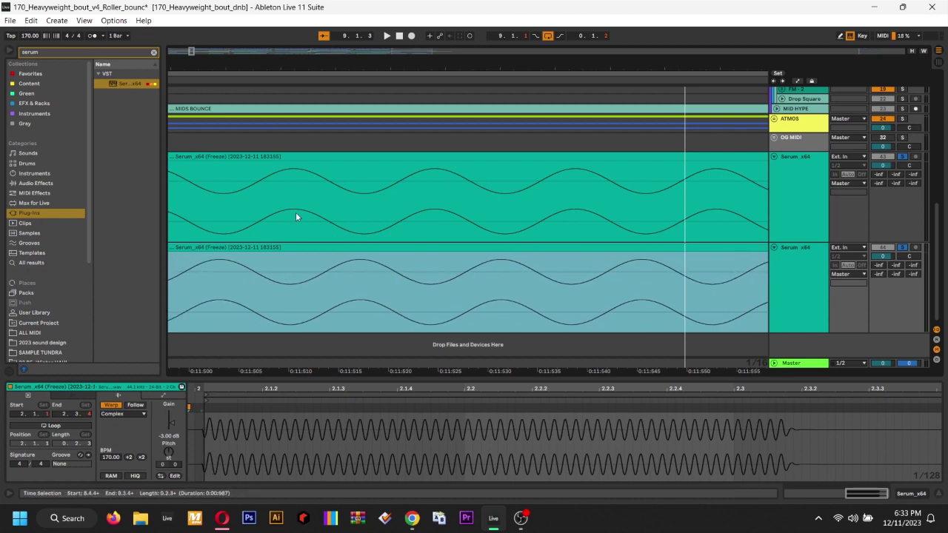
Play the two opposite-phase Serum clips together to hear the cancellation
key(space)
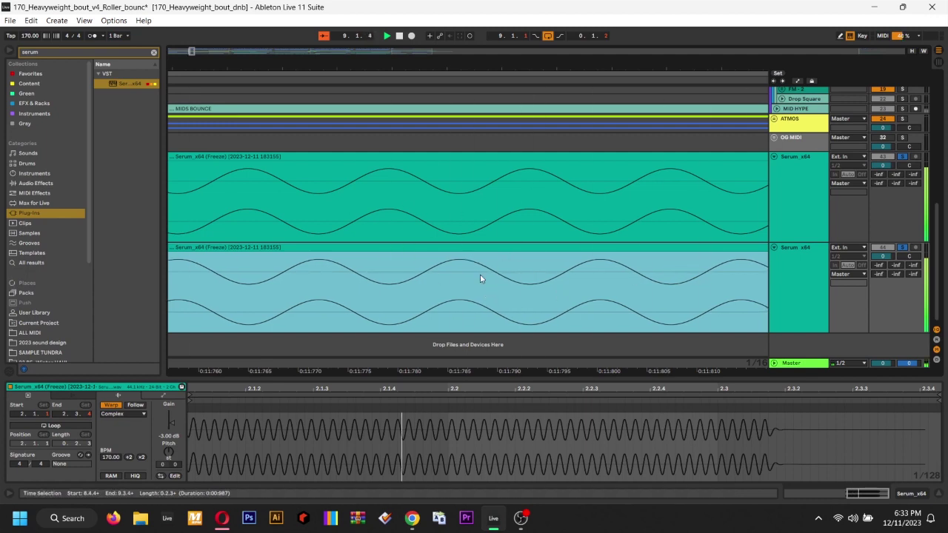
click(469, 254)
key(minus)
key(minus)
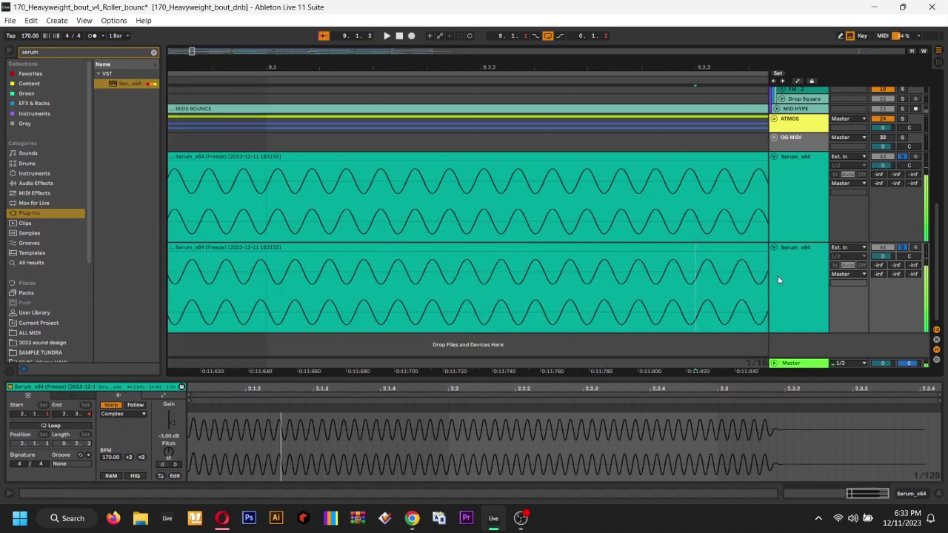
Insert an audio track below the lower Serum track, set its input to Resampling and arm it for recording
right_click(787, 344)
click(822, 353)
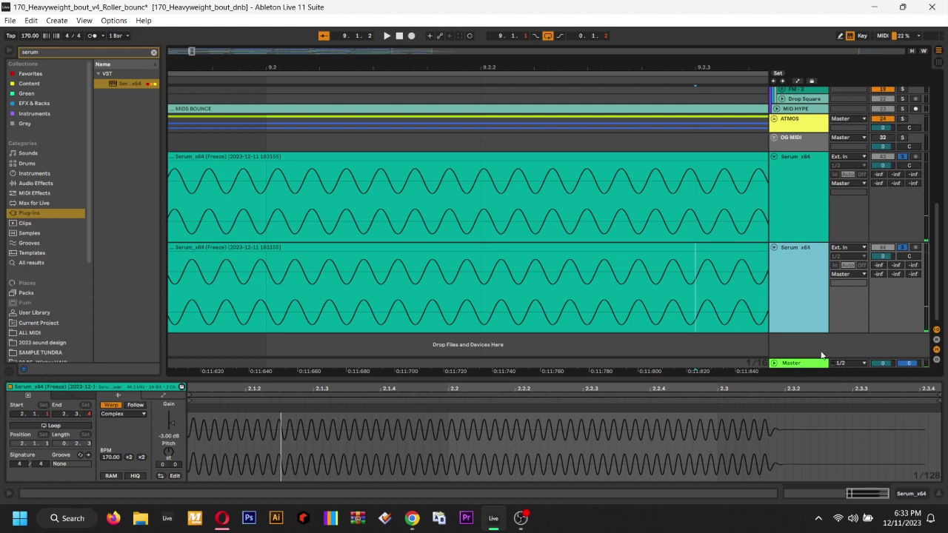
key(ctrl+t)
click(848, 291)
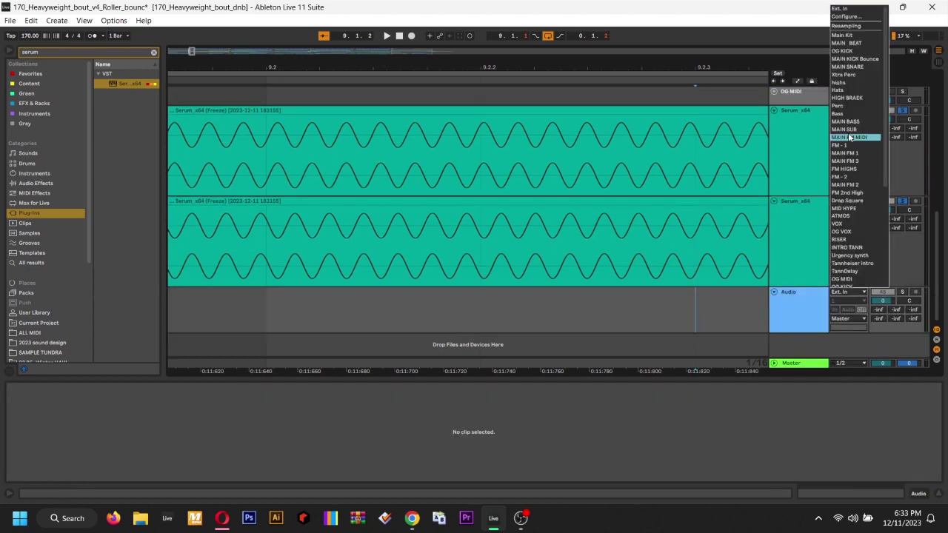
click(845, 25)
click(916, 293)
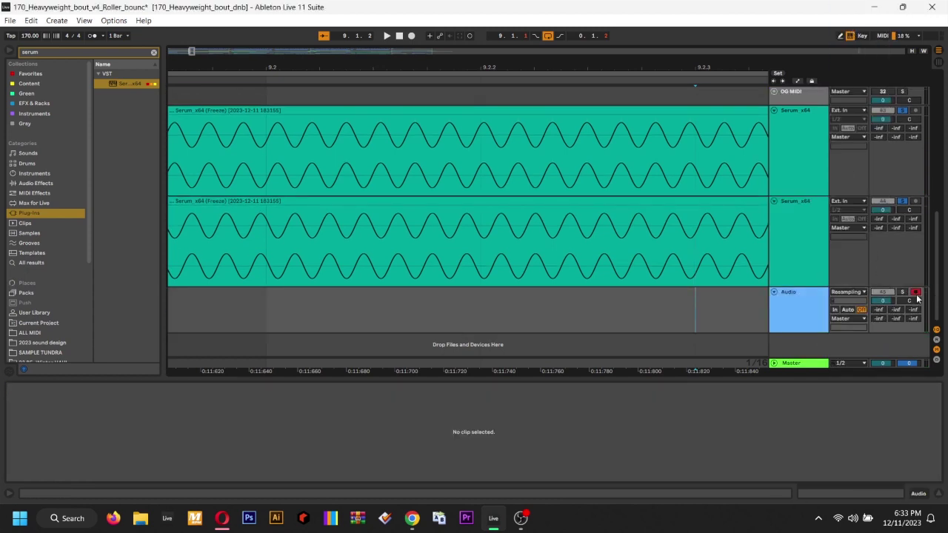
Record the combined output of the two Serum clips onto the new audio track and select the recorded clips
click(412, 36)
key(space)
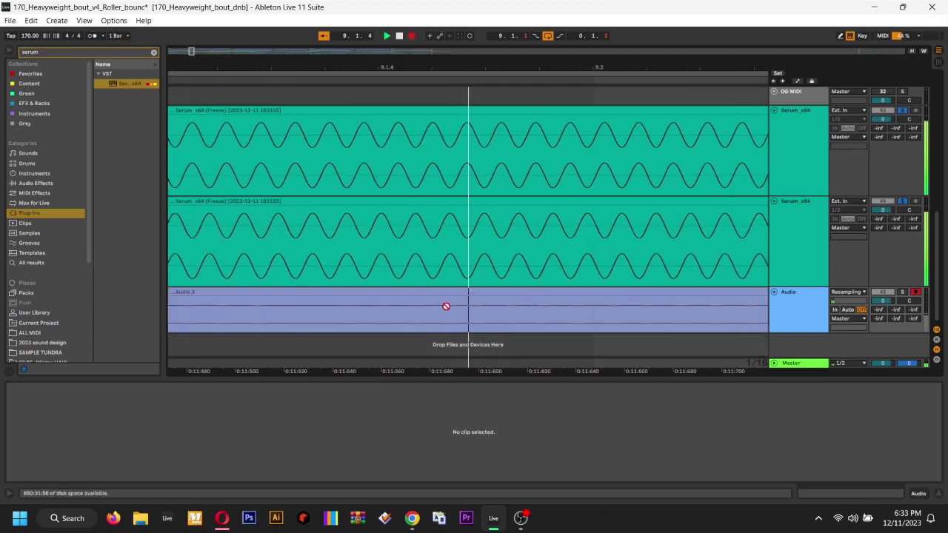
click(446, 307)
drag(653, 293, 187, 296)
click(414, 330)
key(minus)
key(minus)
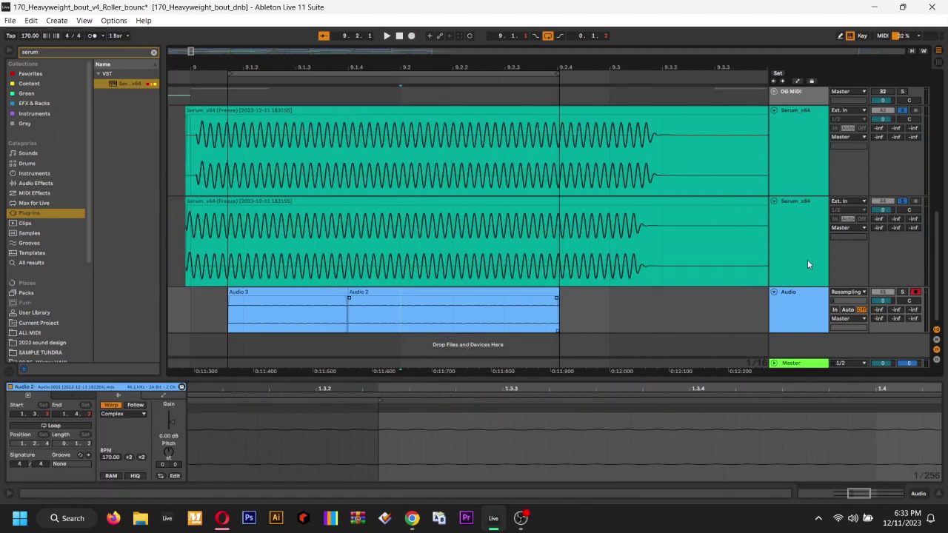
Make the Audio track more than twice as tall, consolidate its recorded clips into one and trim the clip's start to 9.1.2
drag(791, 333, 782, 396)
click(409, 231)
drag(350, 231, 192, 233)
key(ctrl+j)
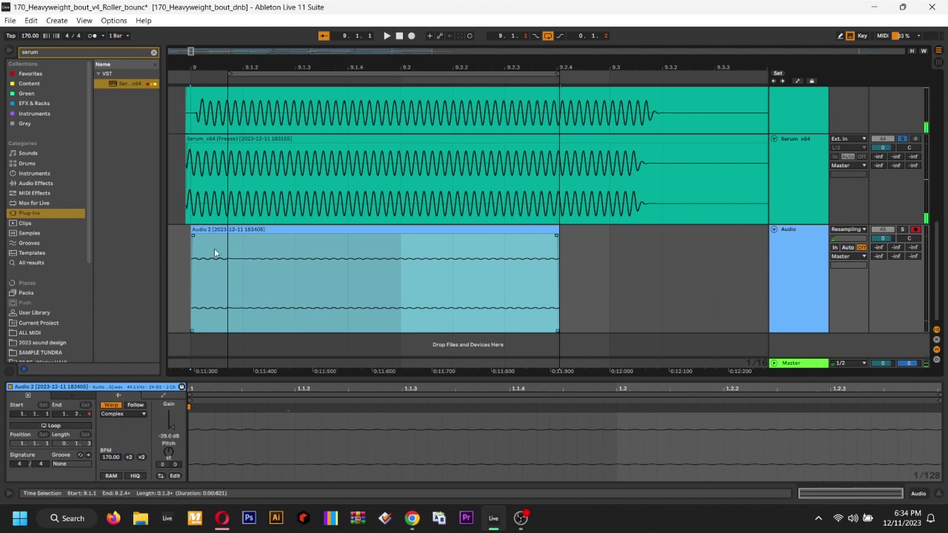
drag(192, 252, 245, 251)
scroll(340, 165, up, 2)
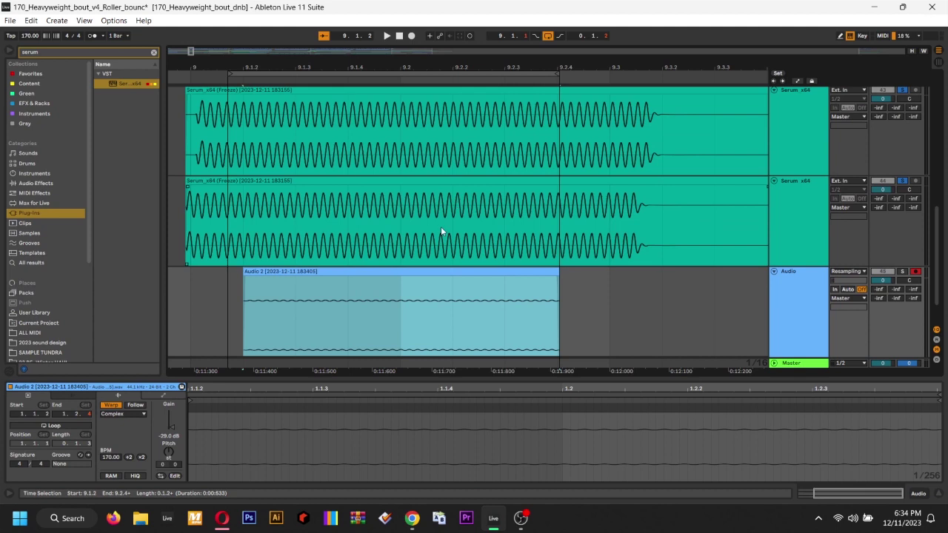
Examine the waveforms of the two frozen Serum clips around bar 9, close up and at full length
click(362, 89)
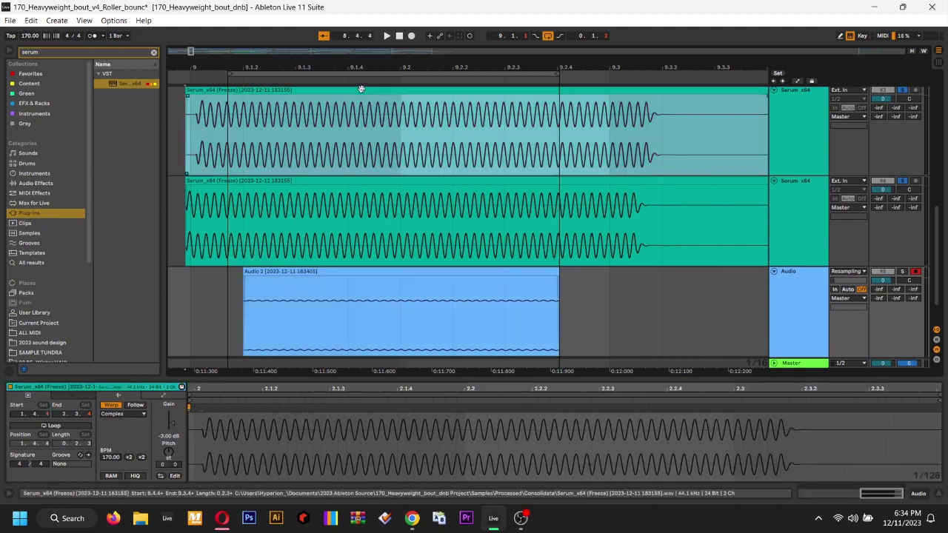
click(786, 121)
click(289, 131)
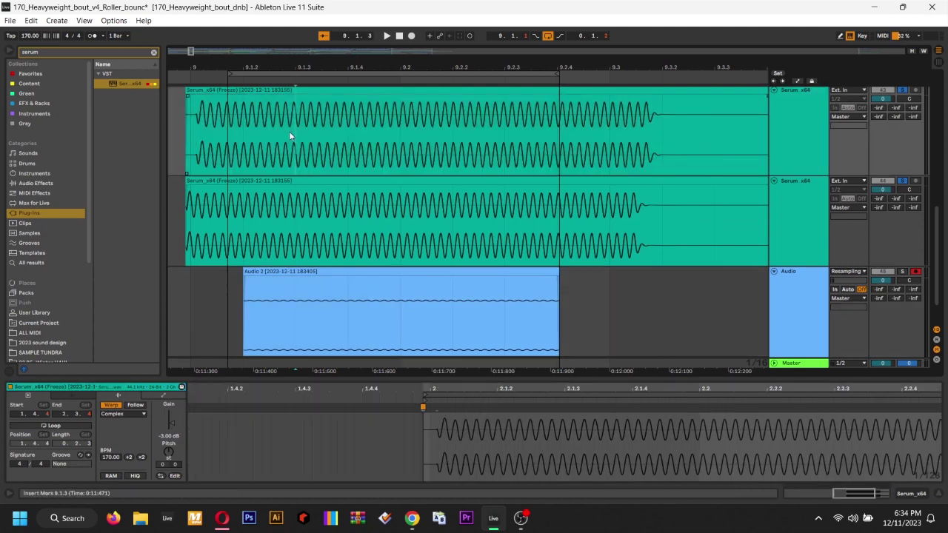
scroll(289, 131, up, 8)
click(512, 129)
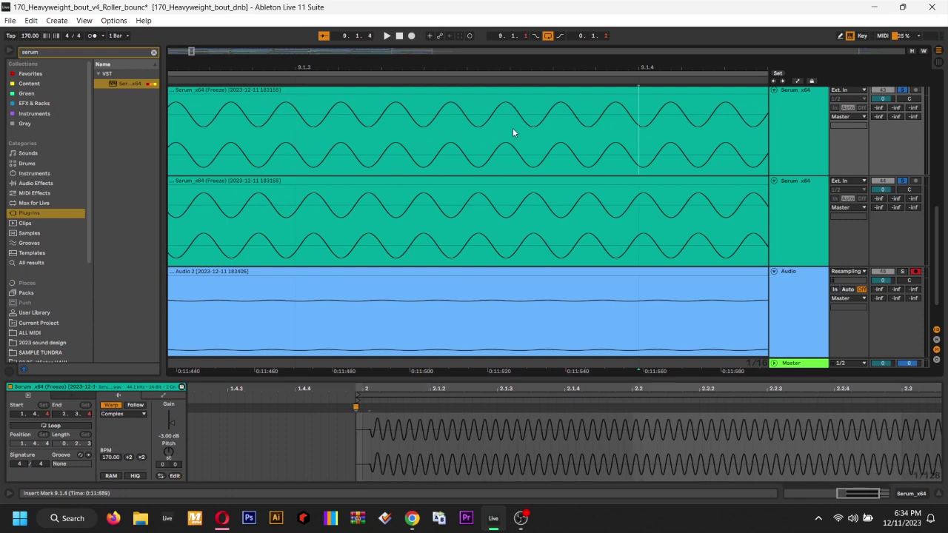
key(minus)
key(minus)
key(minus)
drag(594, 251, 457, 238)
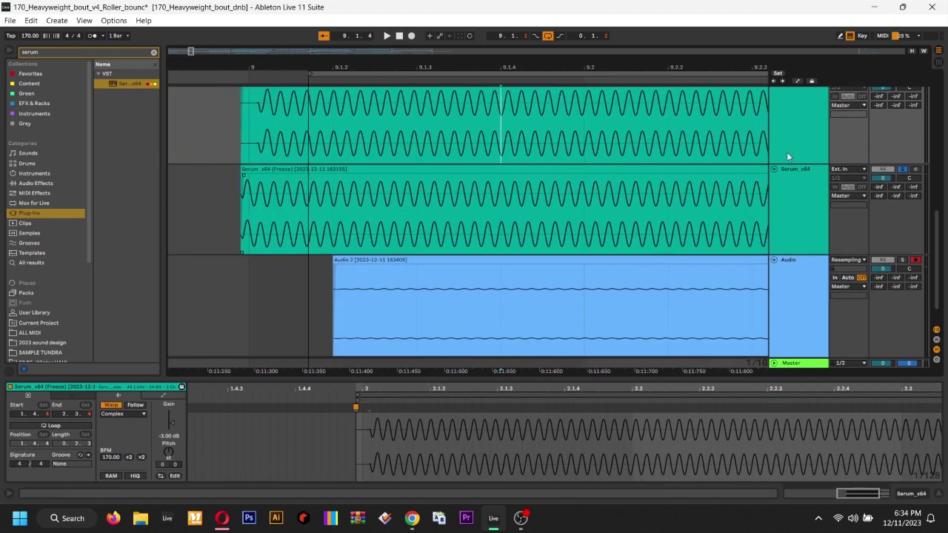
scroll(578, 219, down, 6)
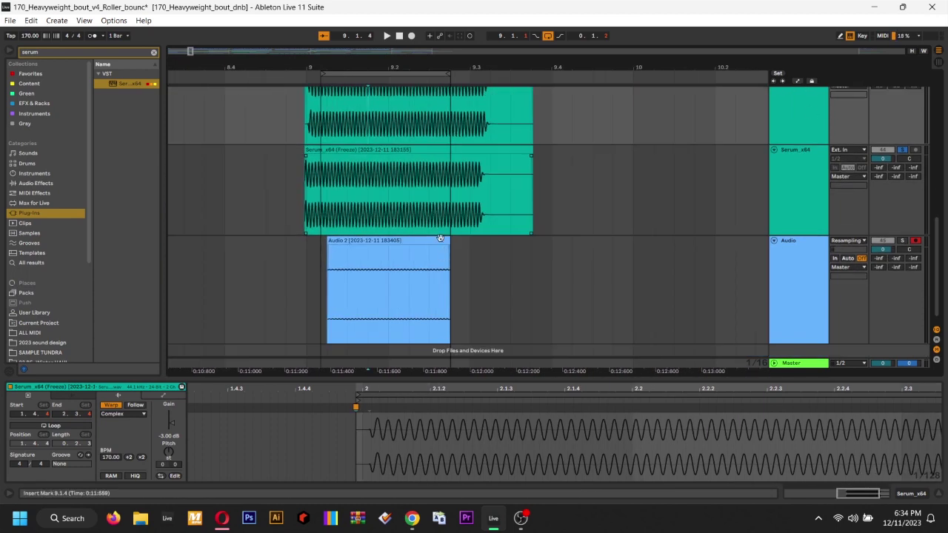
Delete the blue Audio resampling track below the two Serum tracks, together with its recorded clip
click(377, 289)
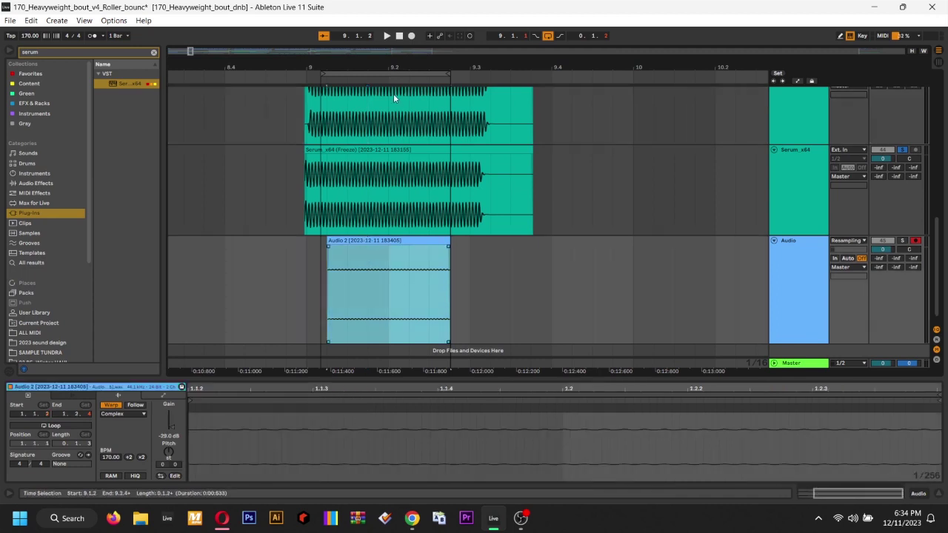
click(456, 257)
drag(346, 295, 396, 302)
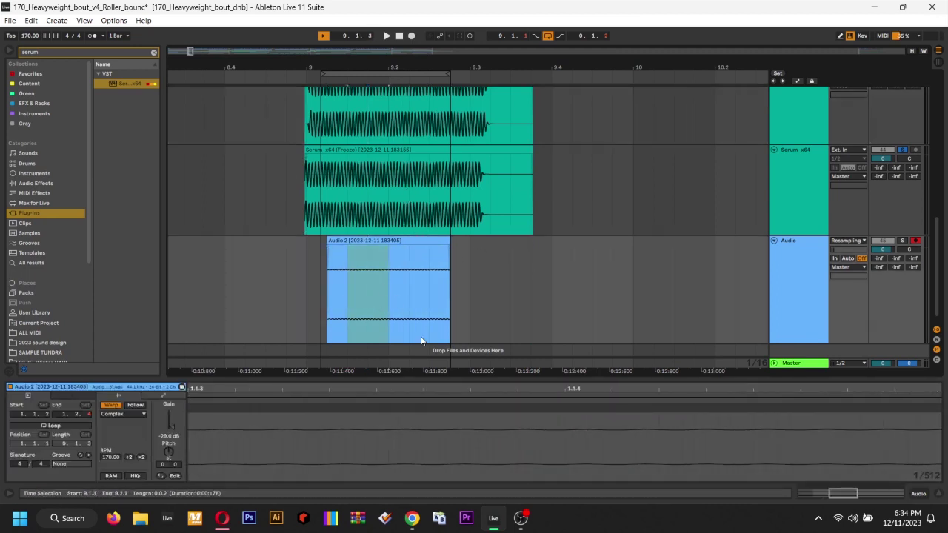
click(806, 264)
key(Delete)
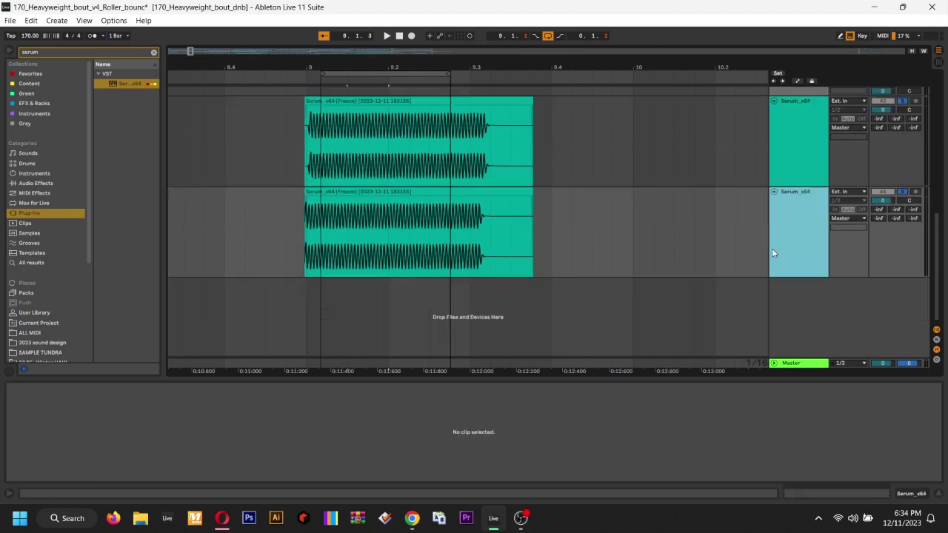
Select both Serum tracks and reduce their track height together
click(746, 249)
key(minus)
click(791, 241)
shift+click(799, 187)
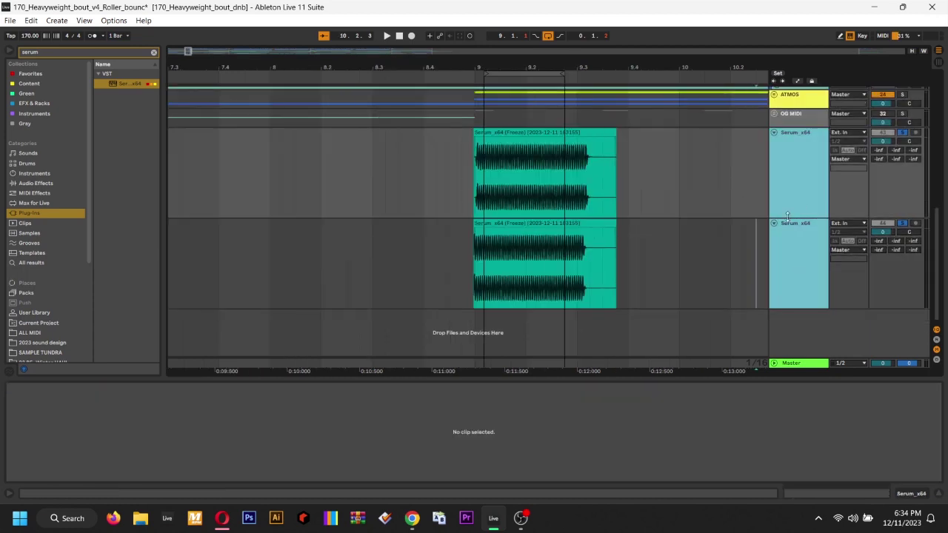
drag(788, 216, 797, 180)
Inspect the sine waveforms of both Serum clips closely, comparing their cycles around 9.1.4 to 9.2.1
scroll(695, 213, up, 2)
click(675, 256)
key(minus)
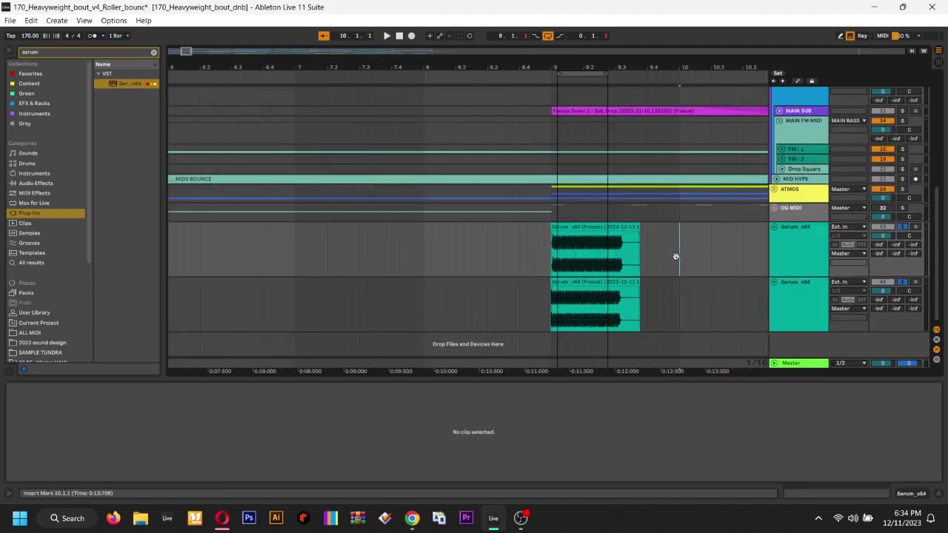
scroll(676, 255, right, 3)
drag(579, 261, 402, 290)
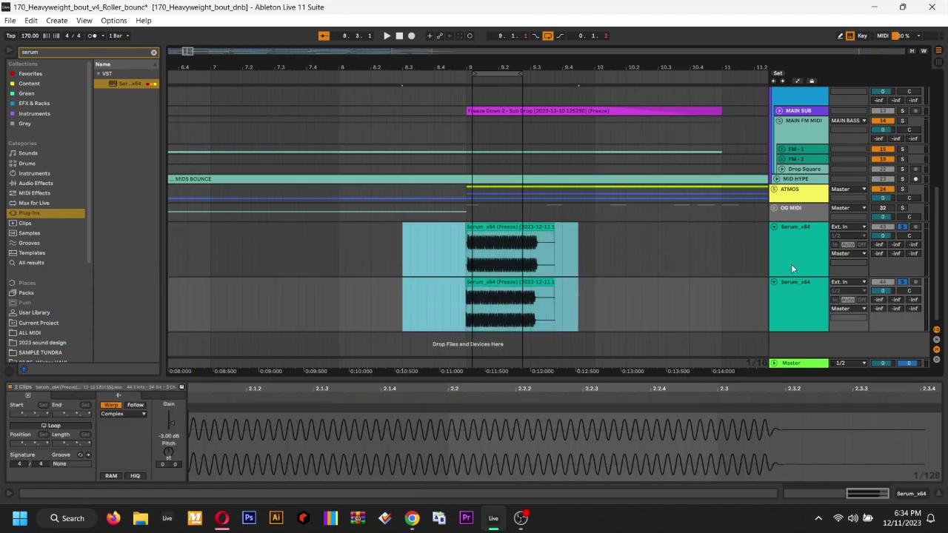
click(508, 250)
key(plus)
key(plus)
key(plus)
key(plus)
key(plus)
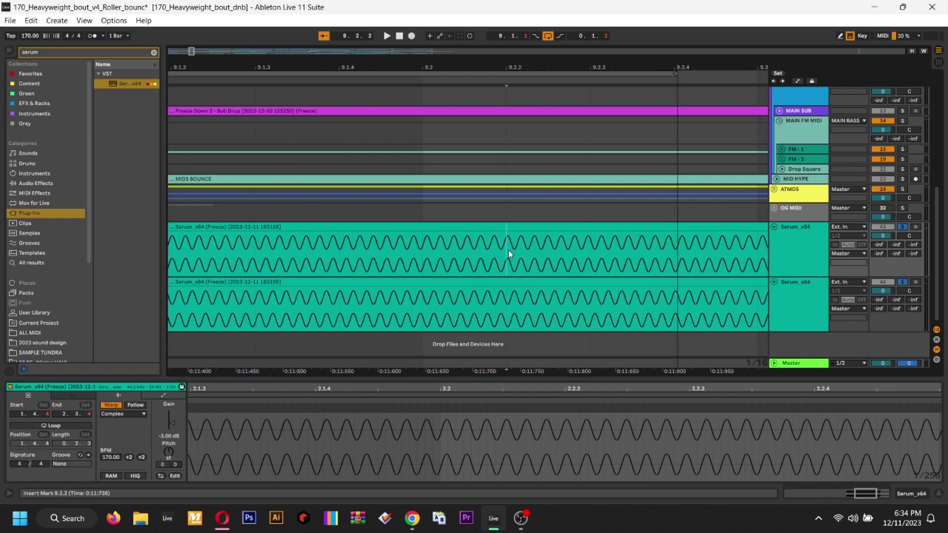
drag(339, 253, 420, 250)
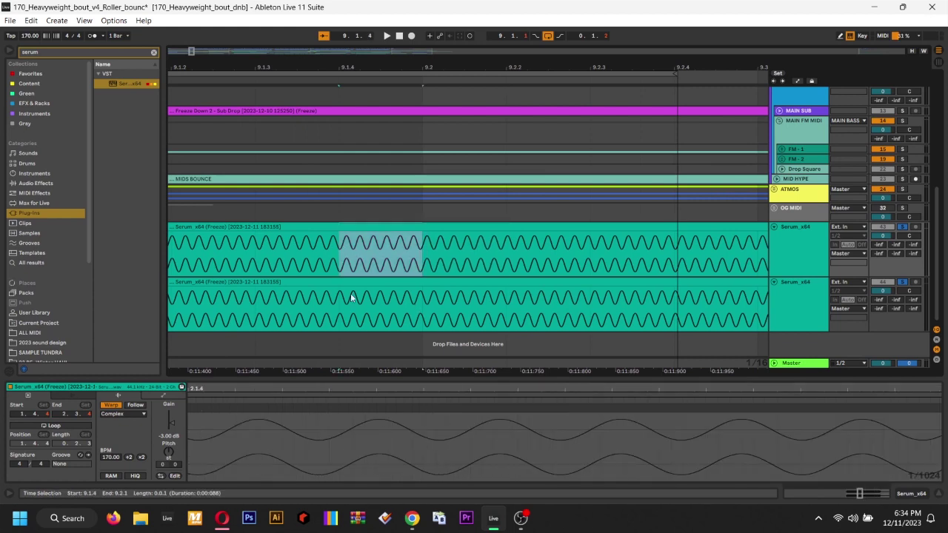
click(389, 248)
scroll(389, 248, down, 5)
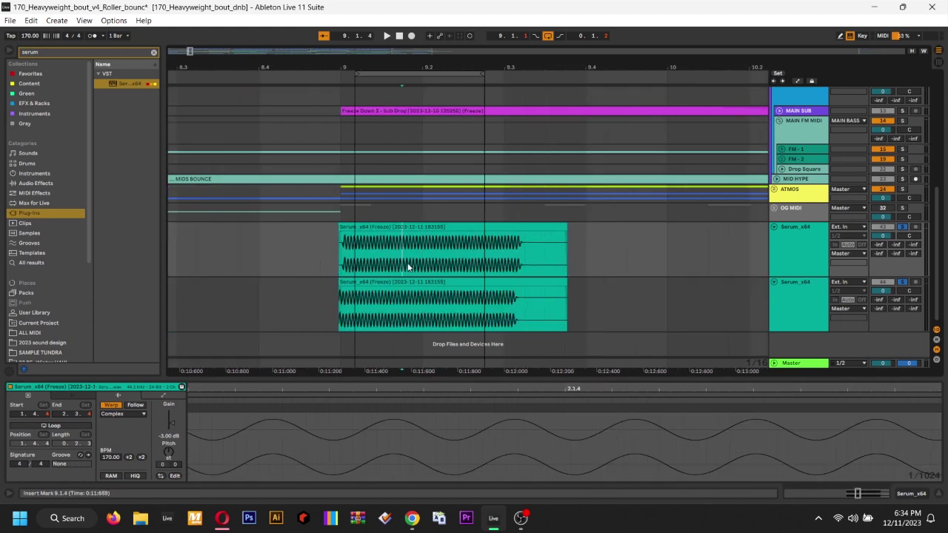
scroll(426, 259, up, 4)
scroll(426, 259, down, 6)
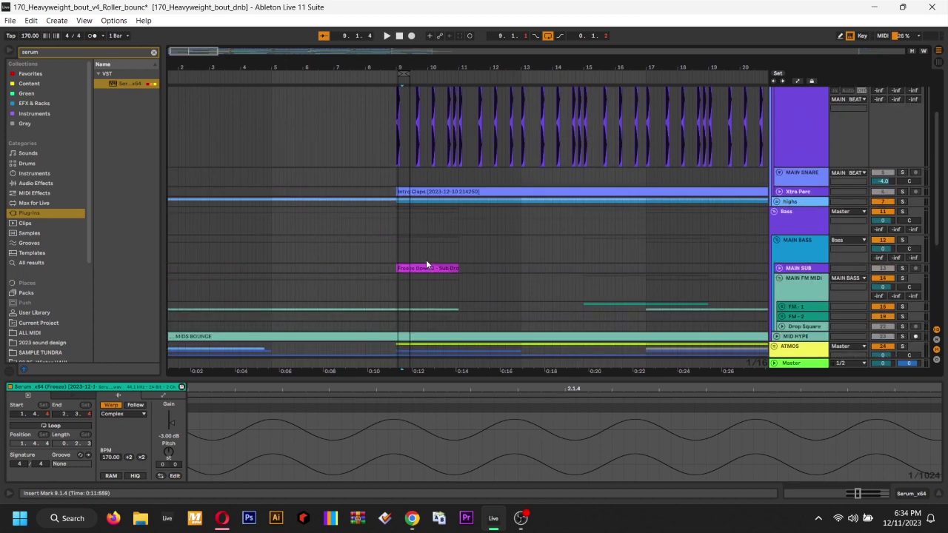
Examine the bounced kick clips on the MAIN KICK_Bounce track, looking closely at the kick waveform at 15.3.3
scroll(426, 259, up, 3)
click(359, 202)
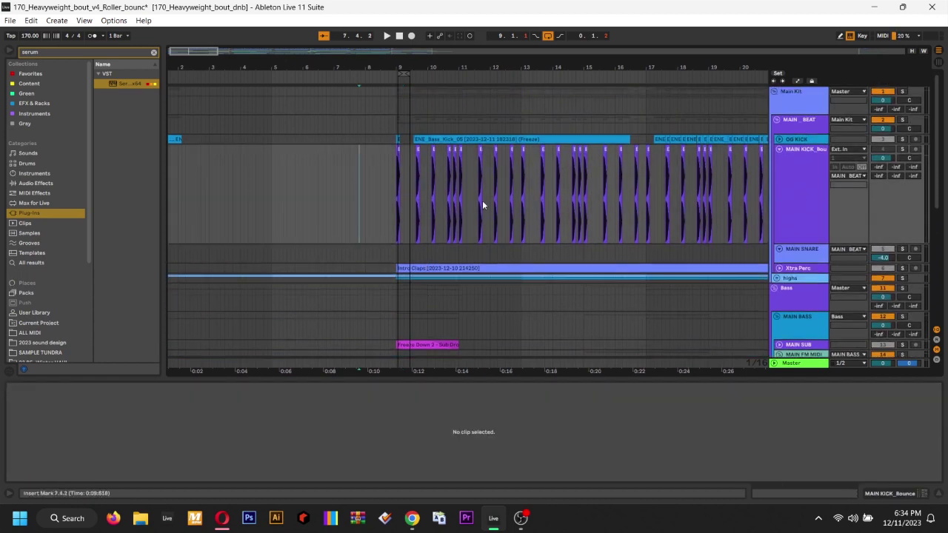
drag(386, 203, 455, 203)
click(617, 202)
scroll(617, 202, up, 6)
scroll(616, 199, up, 6)
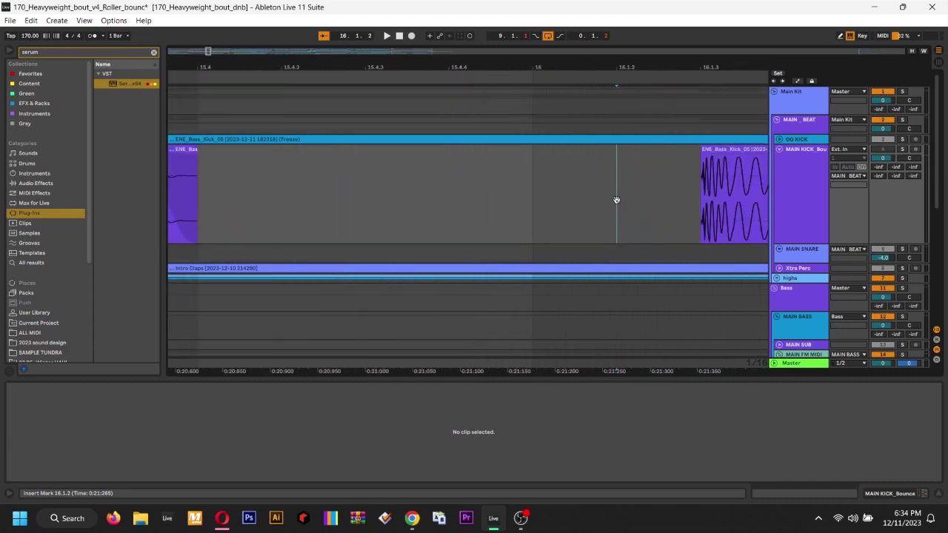
click(343, 188)
scroll(342, 189, up, 4)
drag(460, 175, 357, 207)
click(310, 150)
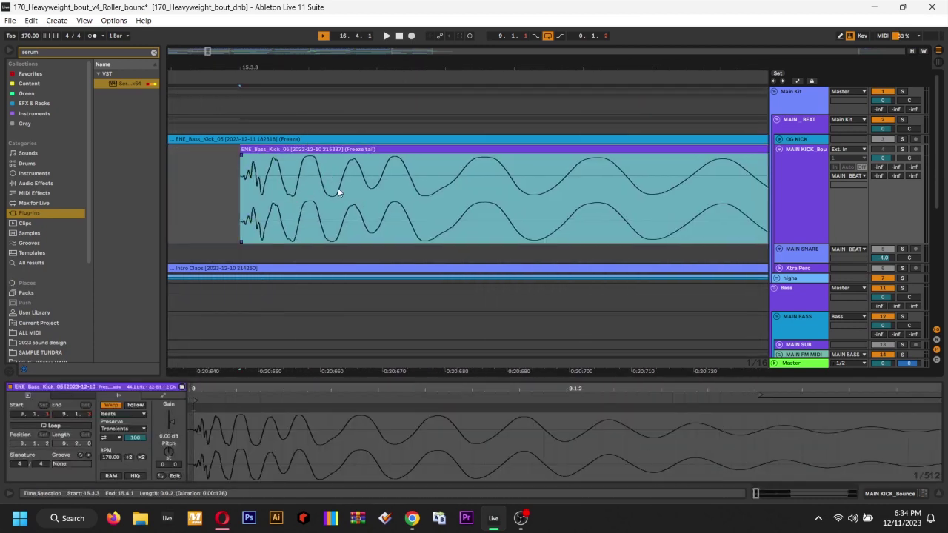
Move the first Serum track into the MAIN_BEAT group, directly below the MAIN KICK_Bounce track
scroll(783, 234, down, 10)
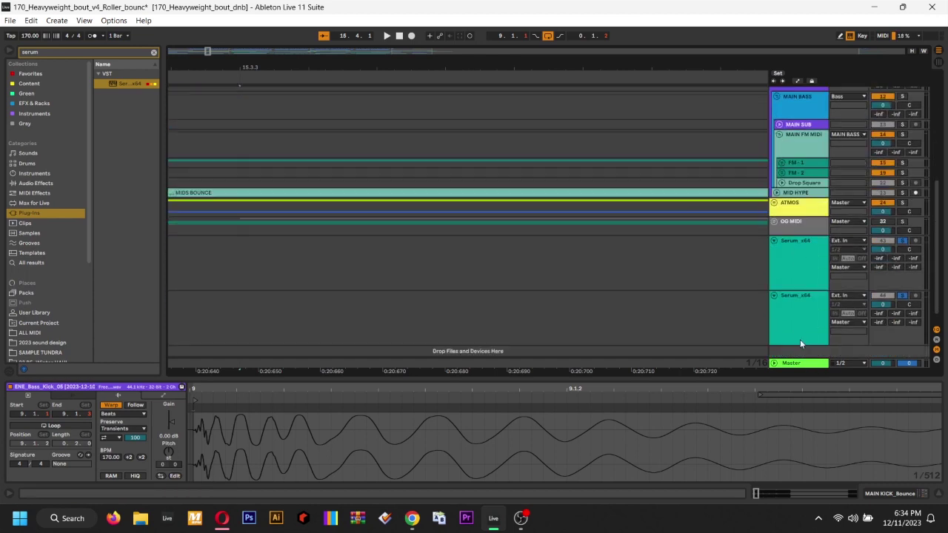
click(798, 261)
drag(783, 268, 801, 143)
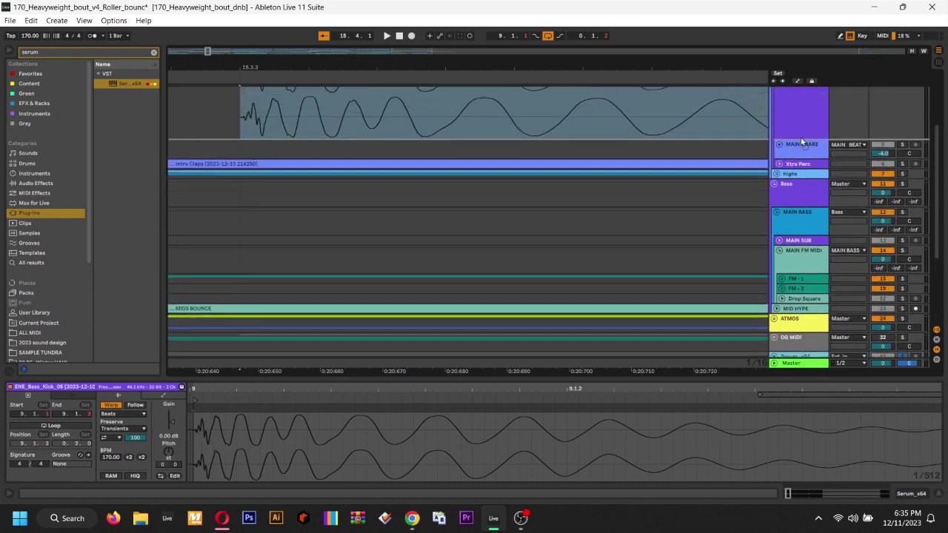
scroll(628, 196, up, 3)
scroll(683, 258, left, 3)
scroll(606, 290, down, 2)
scroll(605, 291, up, 1)
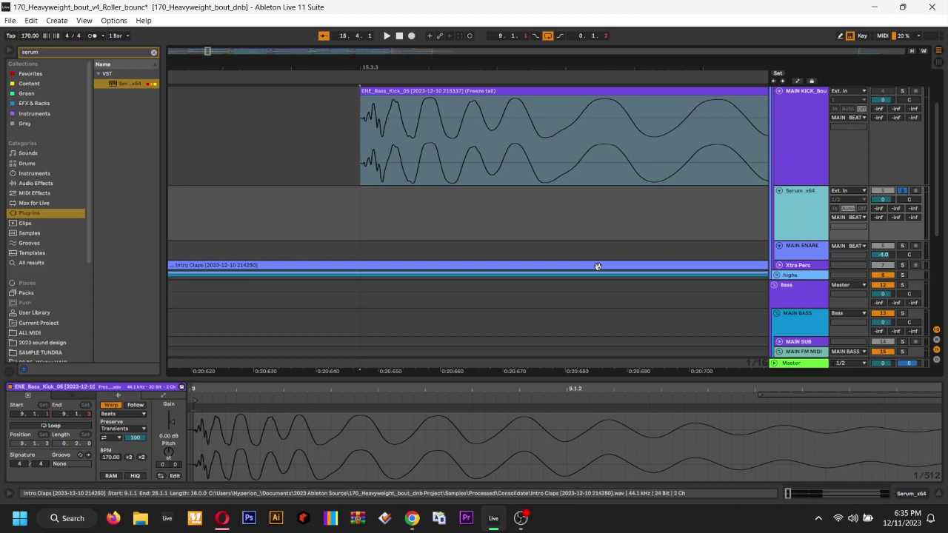
Delete the frozen clip at bar 9 on the Serum track that remains below OG MIDI
click(313, 217)
key(minus)
key(minus)
key(minus)
key(minus)
key(minus)
key(minus)
key(minus)
key(minus)
key(minus)
scroll(289, 237, down, 5)
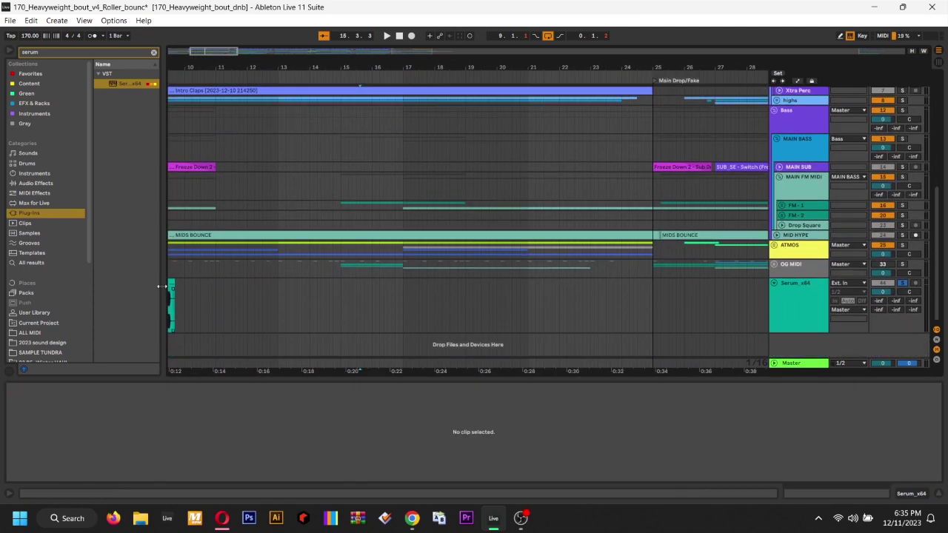
click(171, 285)
drag(252, 304, 513, 334)
key(Delete)
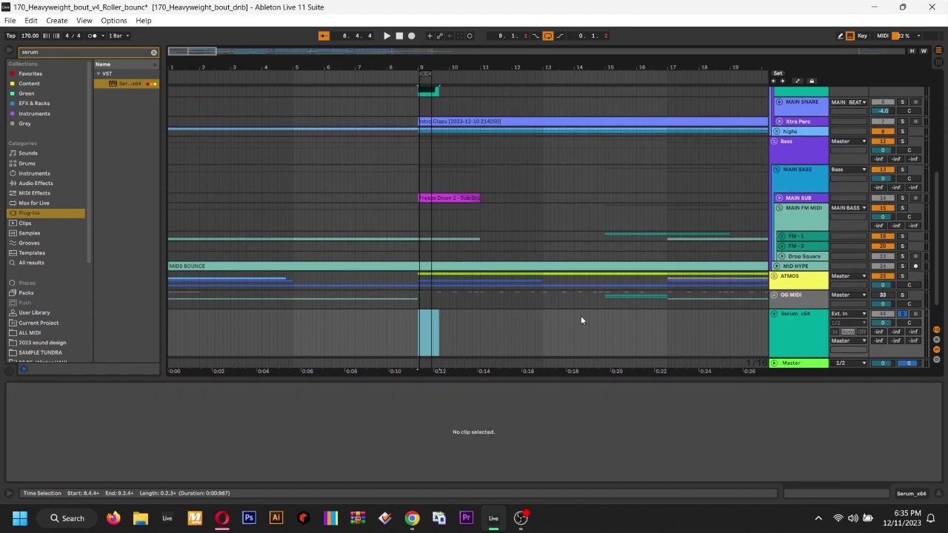
Slide the audio inside the Serum clip at bar 9 slightly later, relative to the kick above it
drag(661, 245, 643, 252)
scroll(642, 251, up, 3)
scroll(533, 258, right, 4)
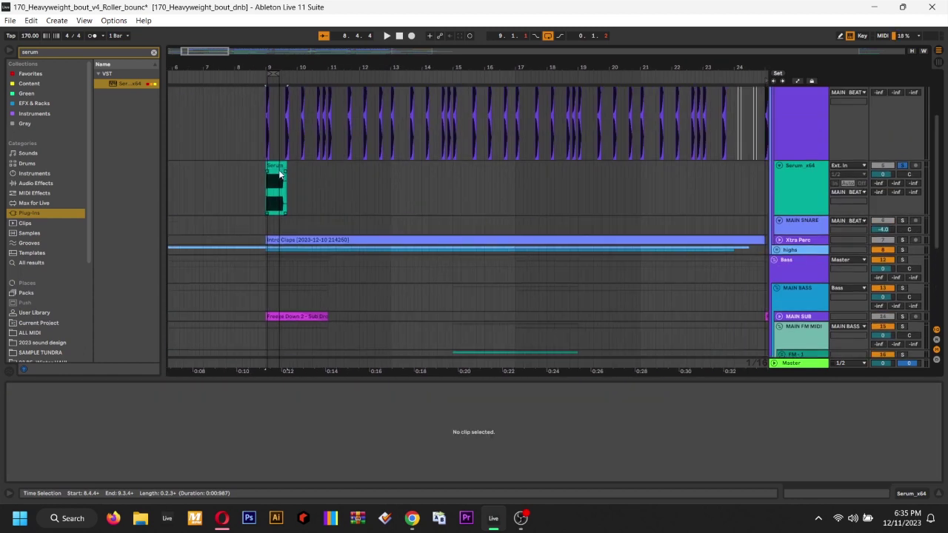
click(272, 165)
key(z)
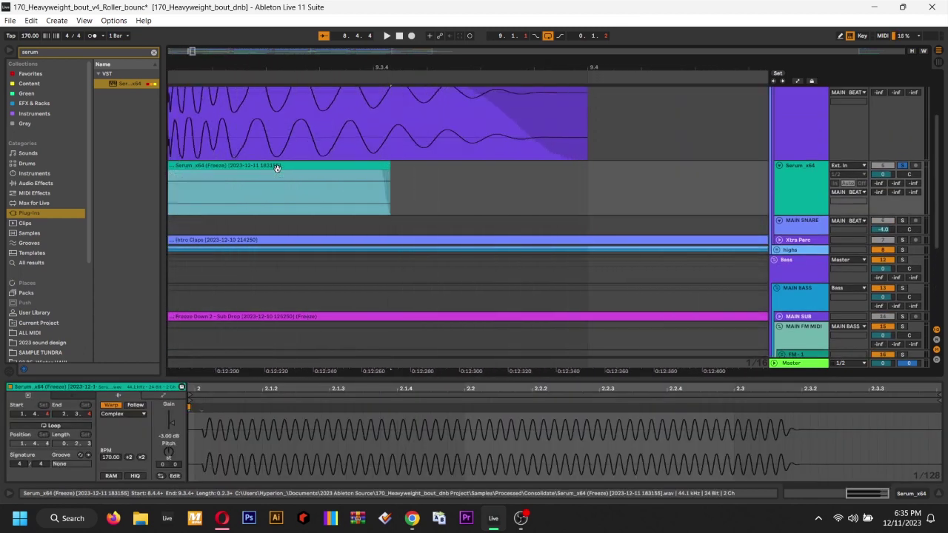
scroll(318, 211, left, 5)
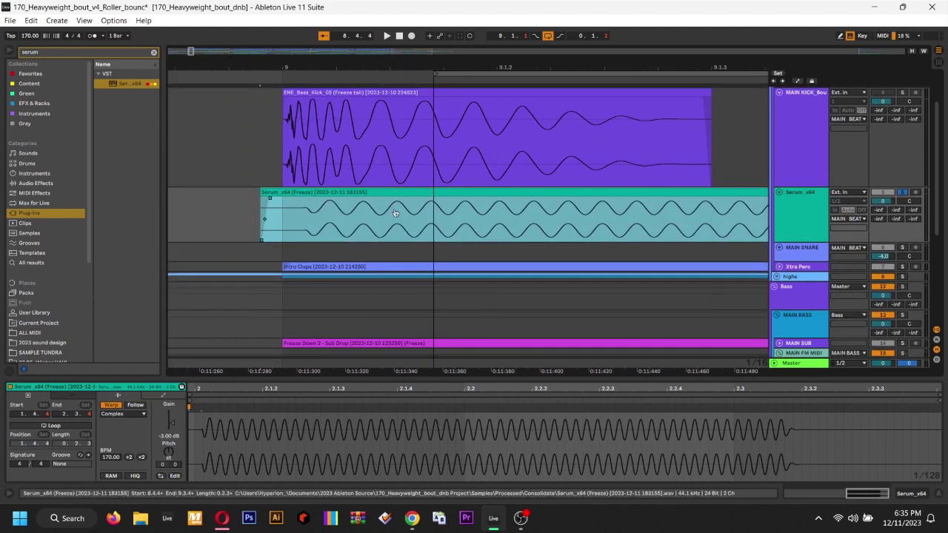
drag(401, 224, 415, 224)
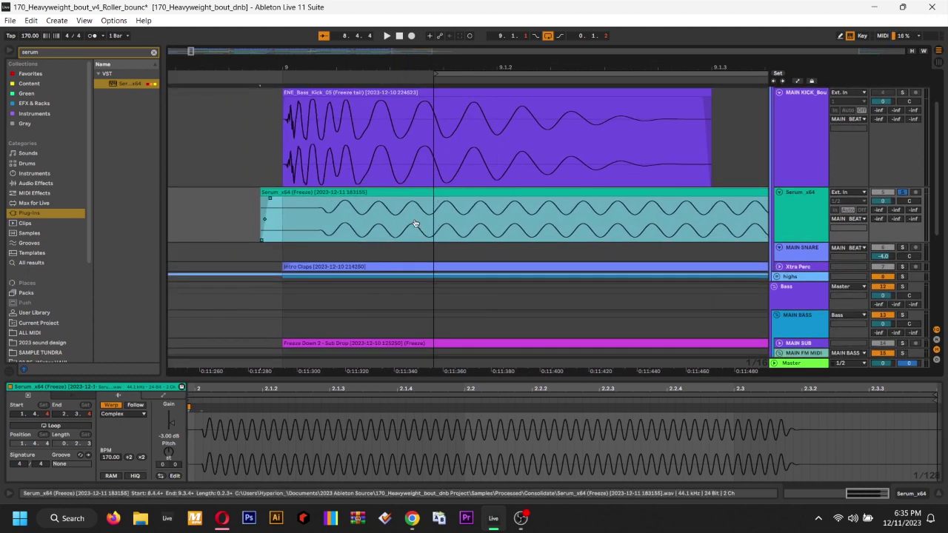
Play the kick at 9.1.1 in a loop and solo the MAIN KICK_Bounce track alongside the Serum track
click(309, 92)
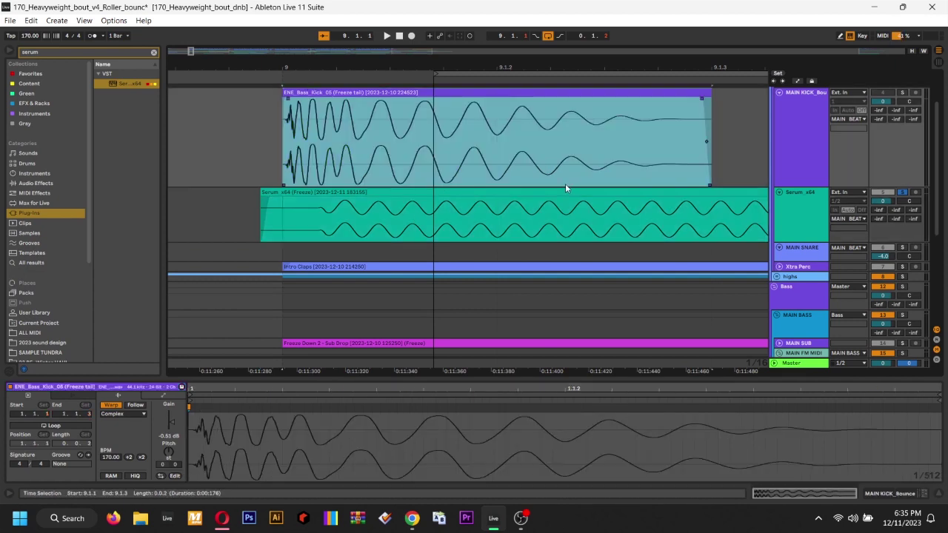
key(space)
drag(651, 210, 731, 232)
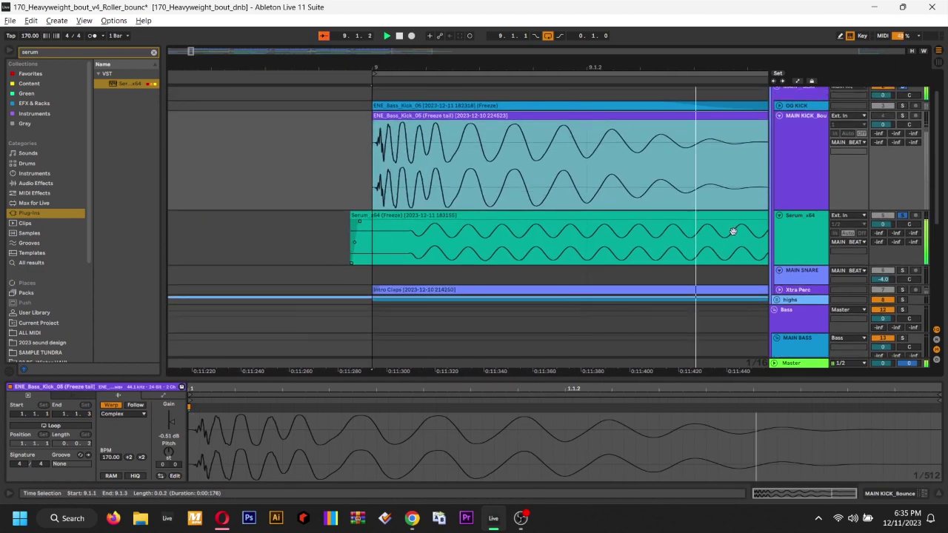
click(776, 157)
shift+click(803, 228)
click(903, 115)
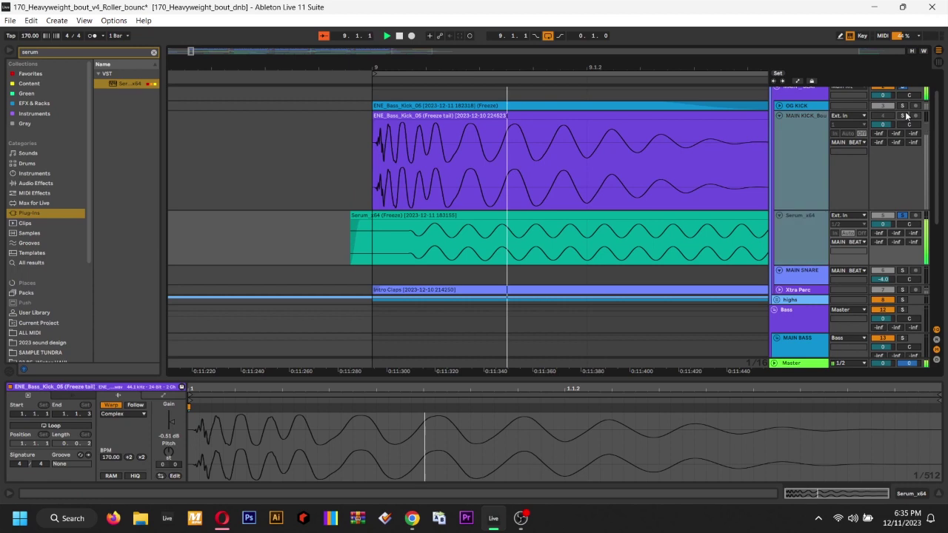
drag(588, 179, 450, 195)
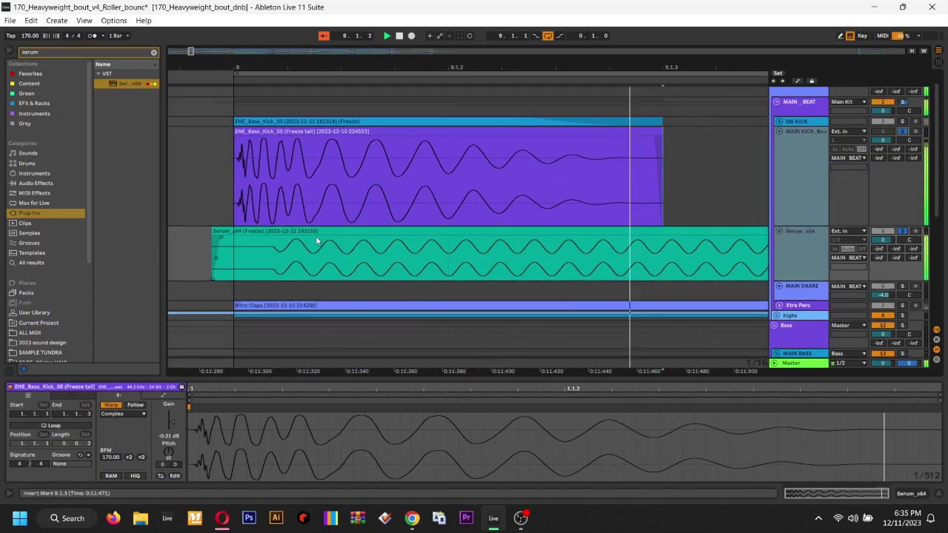
Slide the audio inside the Serum clip earlier to a clip start of 2.1.1 and set its gain to 0.00 dB
click(330, 256)
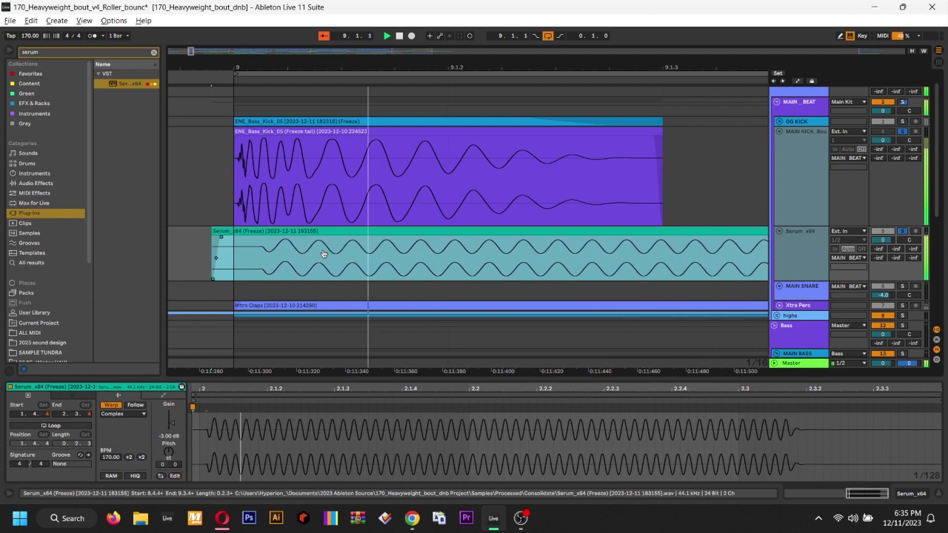
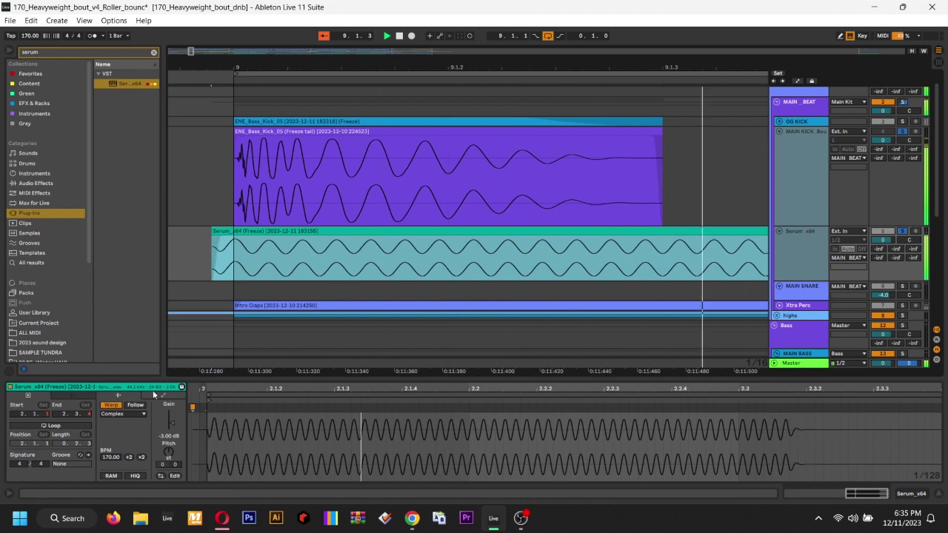
drag(165, 431, 165, 482)
drag(170, 429, 164, 425)
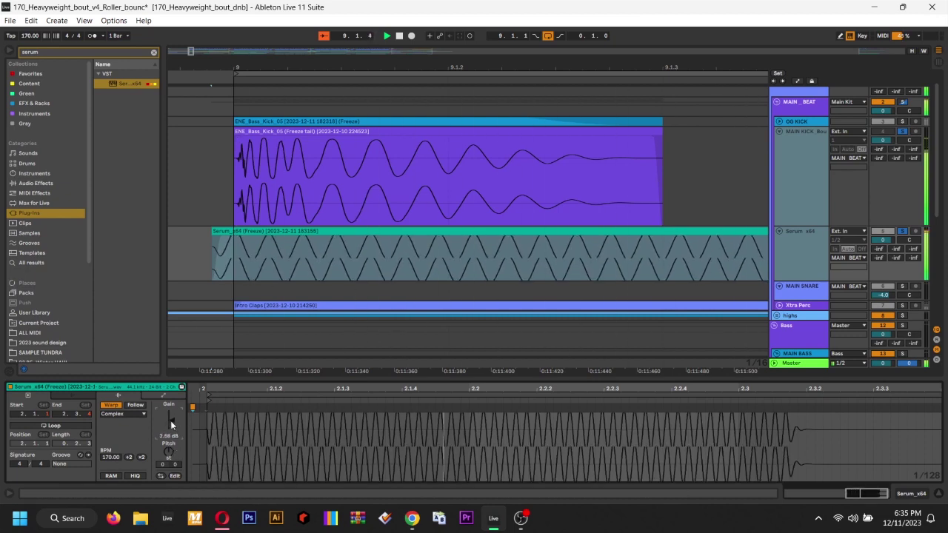
mouse_move(172, 424)
mouse_down()
mouse_move(172, 453)
mouse_move(171, 436)
mouse_up()
click(361, 259)
click(363, 232)
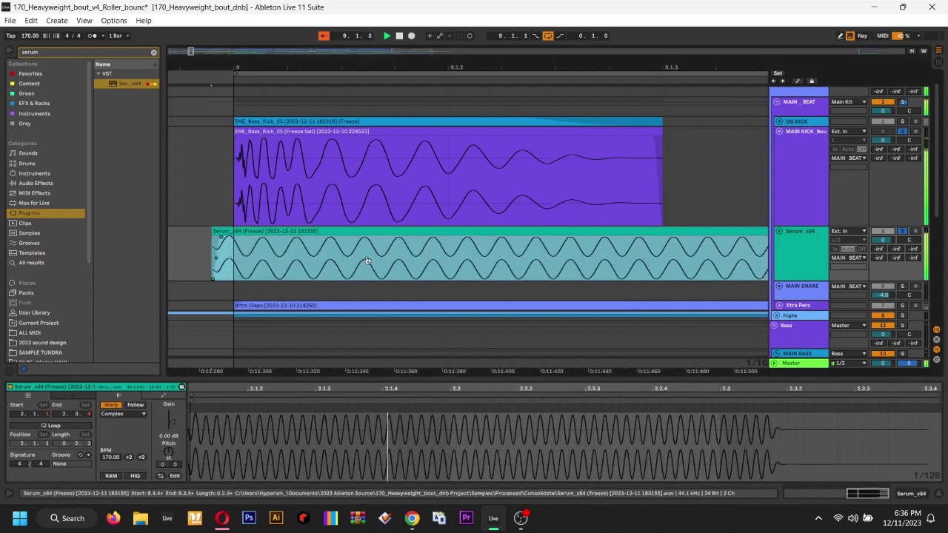
Stop playback and delete the Serum and MAIN SNARE tracks directly beneath MAIN KICK_Bounce
click(348, 259)
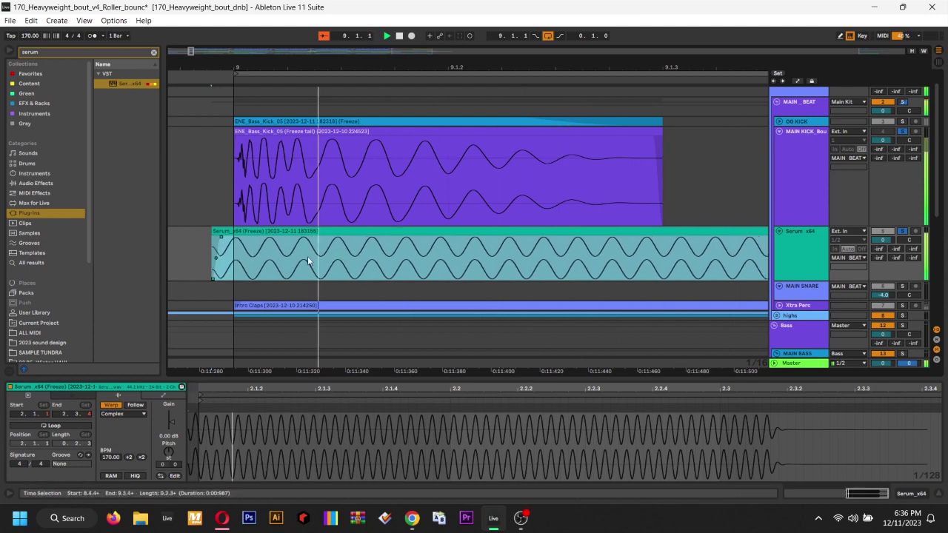
key(space)
click(499, 131)
click(423, 247)
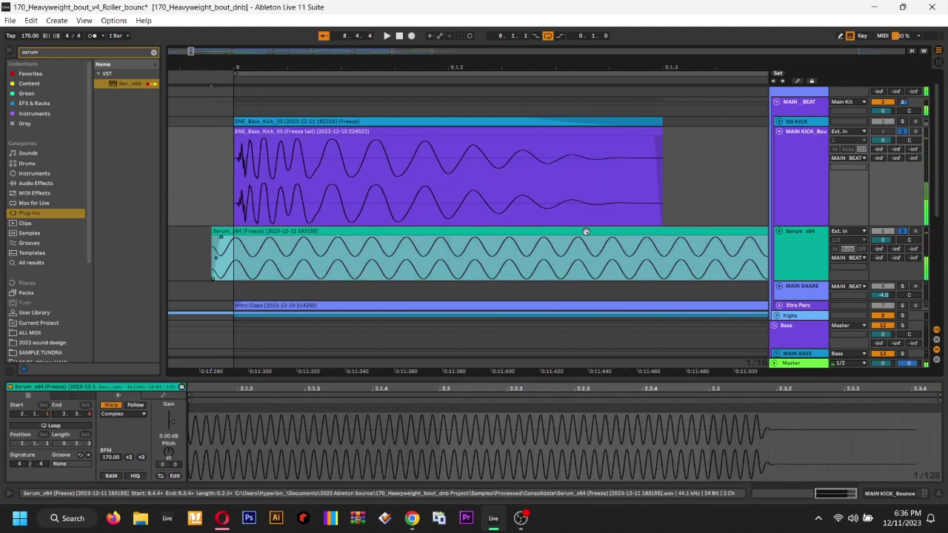
scroll(422, 246, down, 5)
click(815, 242)
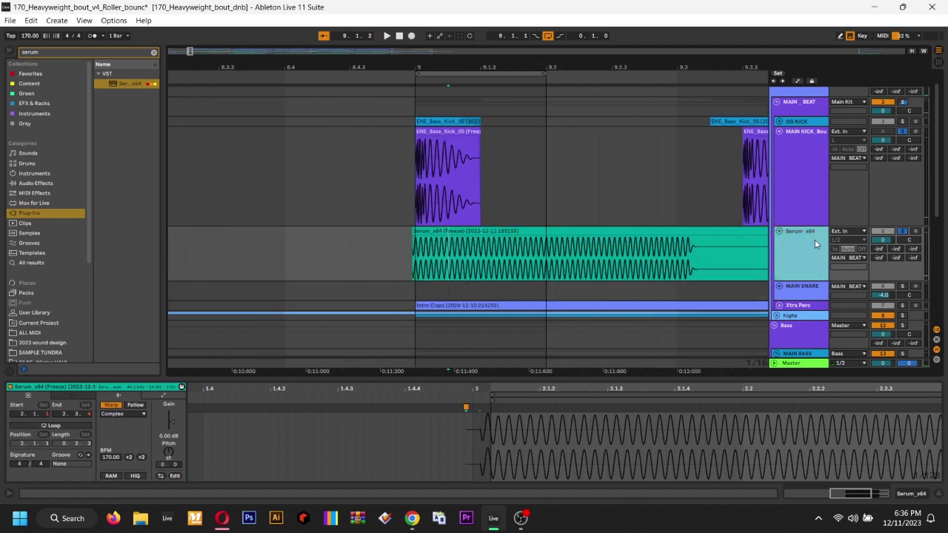
key(Delete)
Reduce the height of the MAIN KICK_Bounce track and select its kick clip at 9.1.1
click(796, 225)
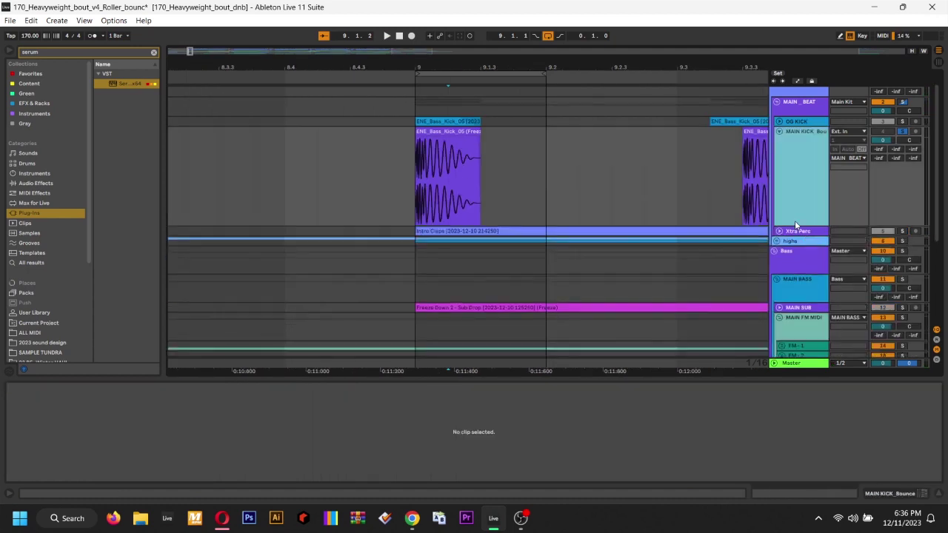
drag(798, 227, 800, 173)
click(473, 151)
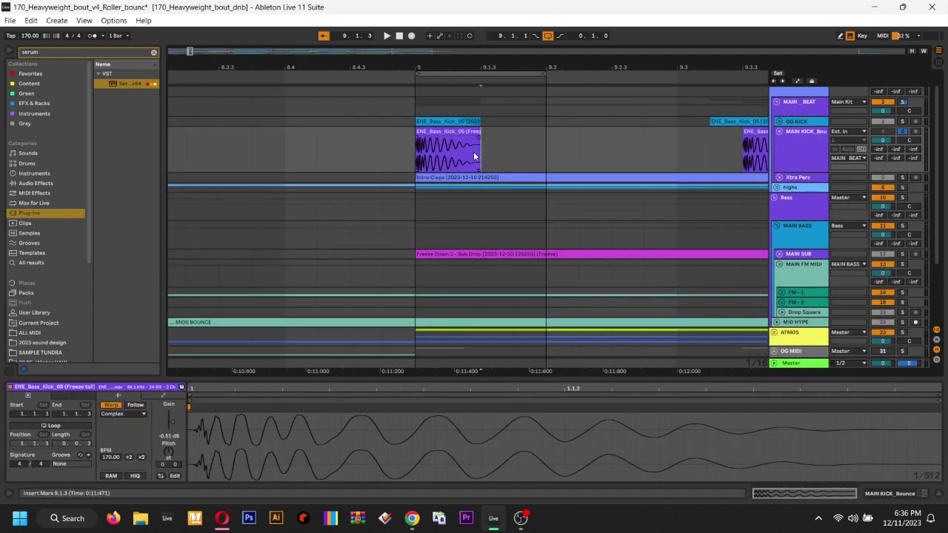
key(plus)
key(plus)
key(plus)
click(416, 130)
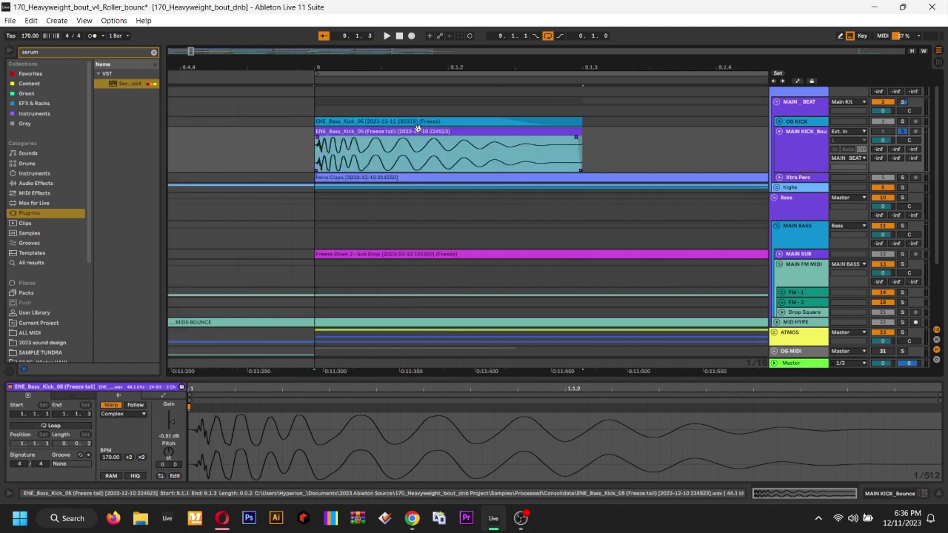
Look over the tracks below the kick, down to the remaining Serum_x64 track, around bars 8 to 12
scroll(459, 244, down, 1)
key(minus)
key(minus)
key(minus)
key(minus)
scroll(474, 227, down, 1)
click(560, 250)
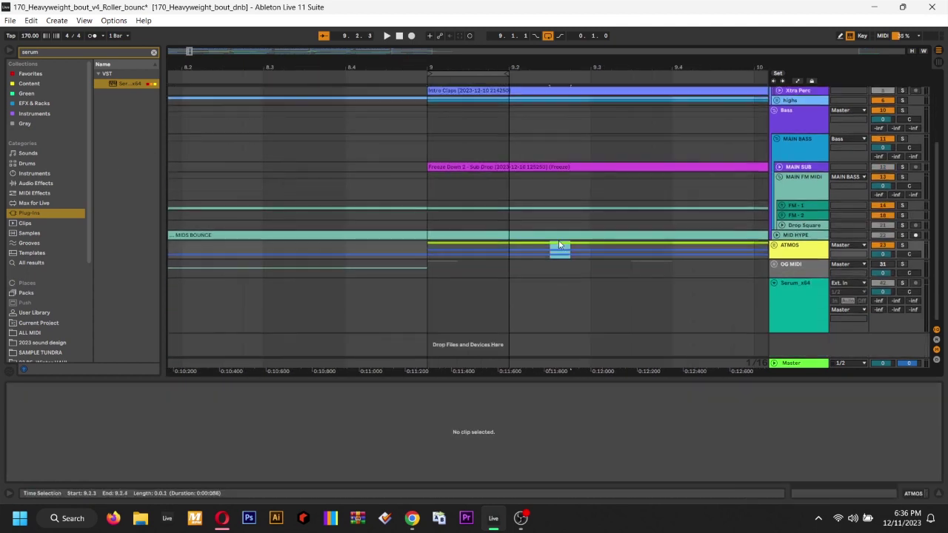
scroll(560, 247, down, 4)
ctrl+alt+drag(559, 243, 520, 375)
click(538, 236)
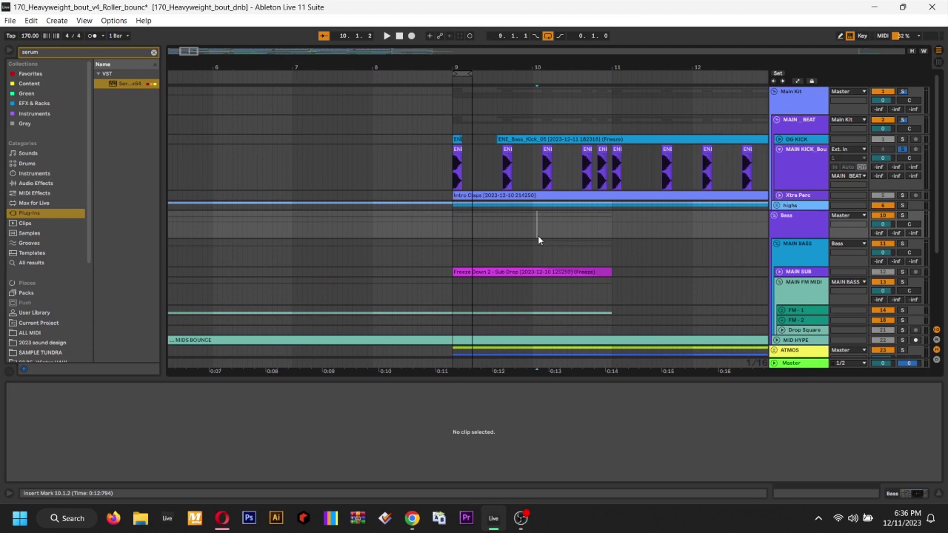
key(minus)
key(minus)
Loop the MAIN KICK_Bounce clips over the two bars from 9.1.1 to 11.1.1
click(511, 200)
key(plus)
key(plus)
key(plus)
ctrl+alt+drag(298, 205, 652, 206)
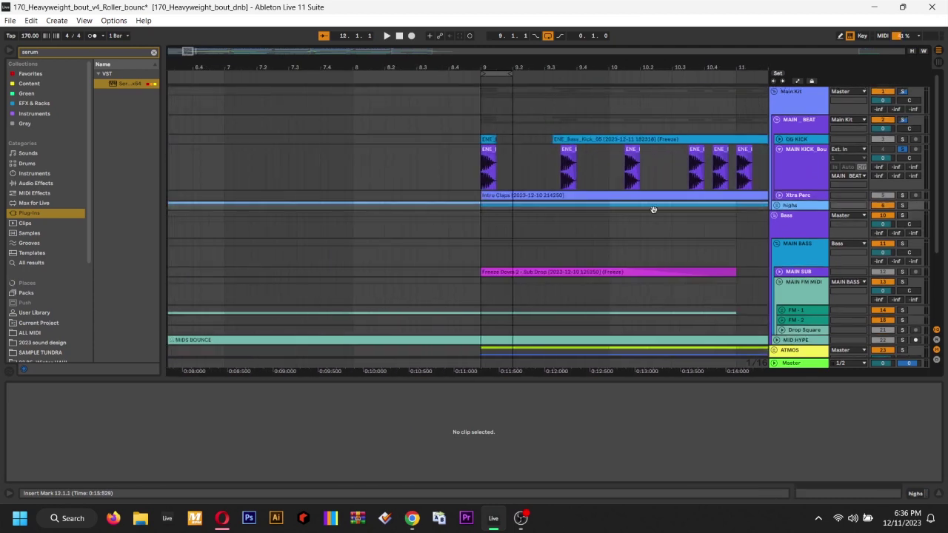
click(483, 155)
shift+click(738, 174)
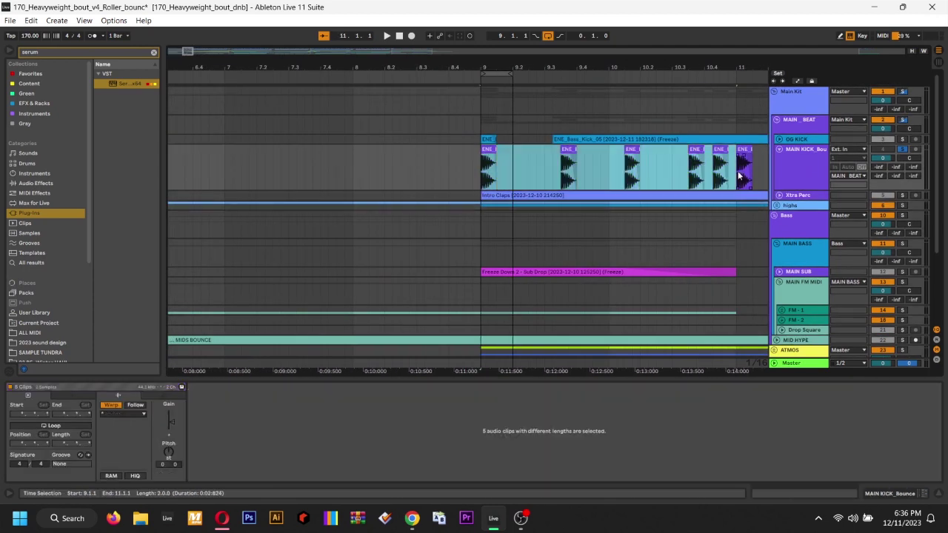
key(ctrl+l)
click(751, 170)
Examine the kick pattern across the arrangement and around the Main Drop/Fake marker at bar 25
key(minus)
key(minus)
key(minus)
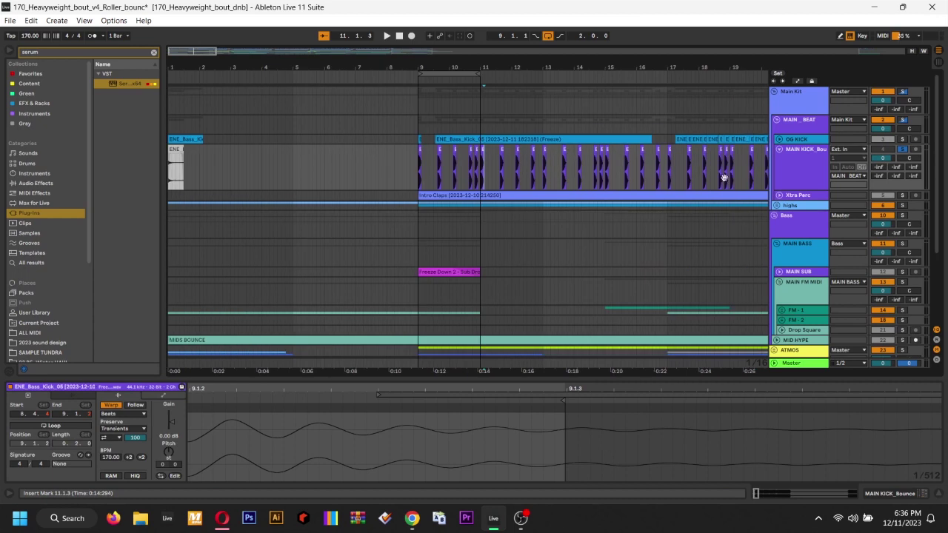
ctrl+alt+drag(723, 178, 427, 262)
click(499, 210)
key(minus)
key(minus)
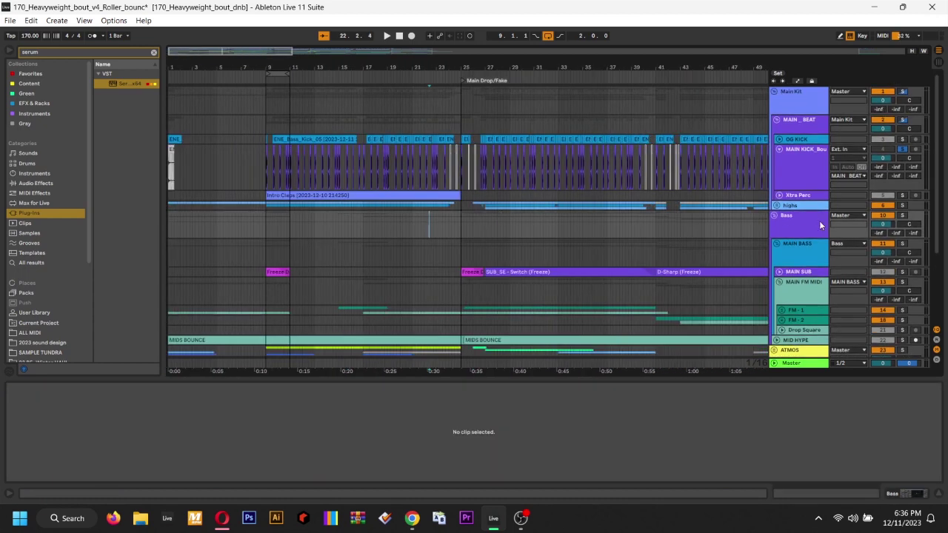
scroll(670, 223, down, 2)
click(467, 127)
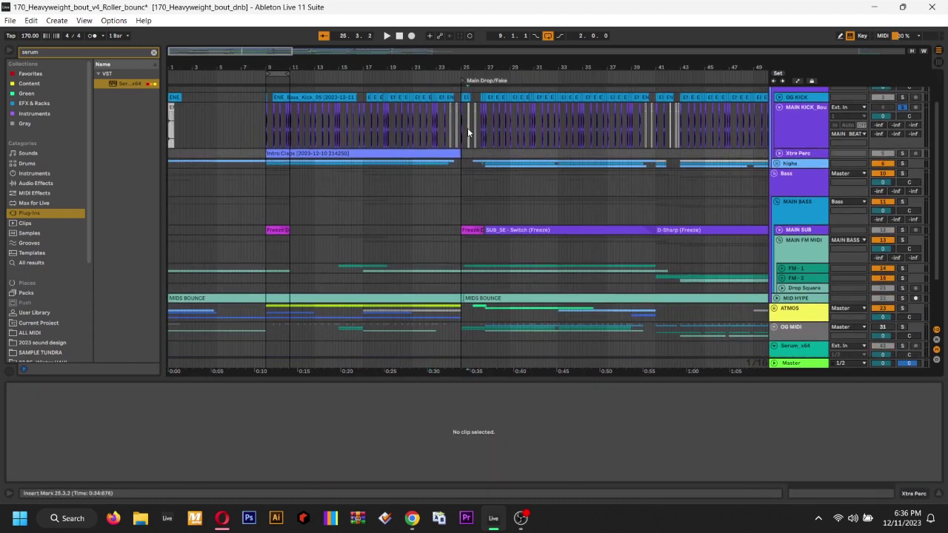
key(plus)
key(plus)
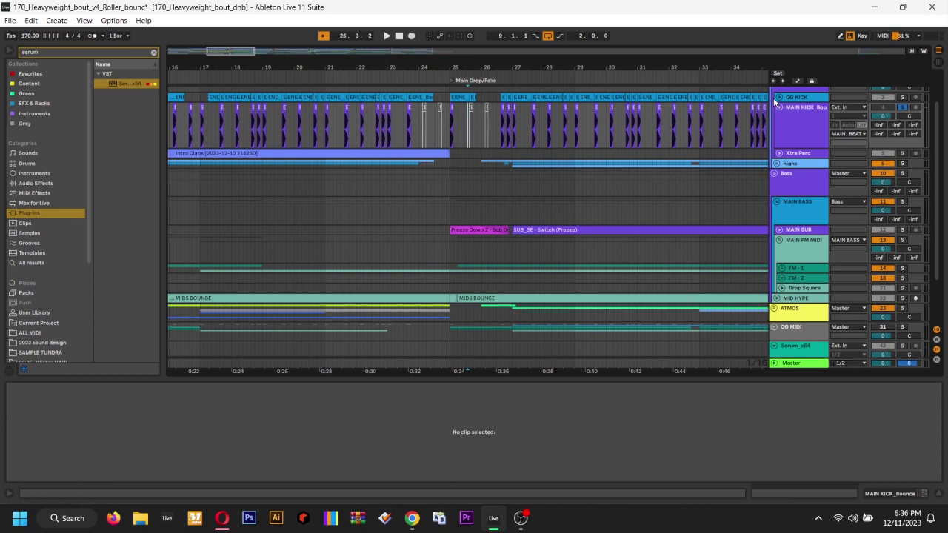
Unfold the OG KICK track and inspect its waveform around bar 23
scroll(402, 132, up, 2)
click(402, 131)
key(plus)
key(plus)
key(plus)
key(plus)
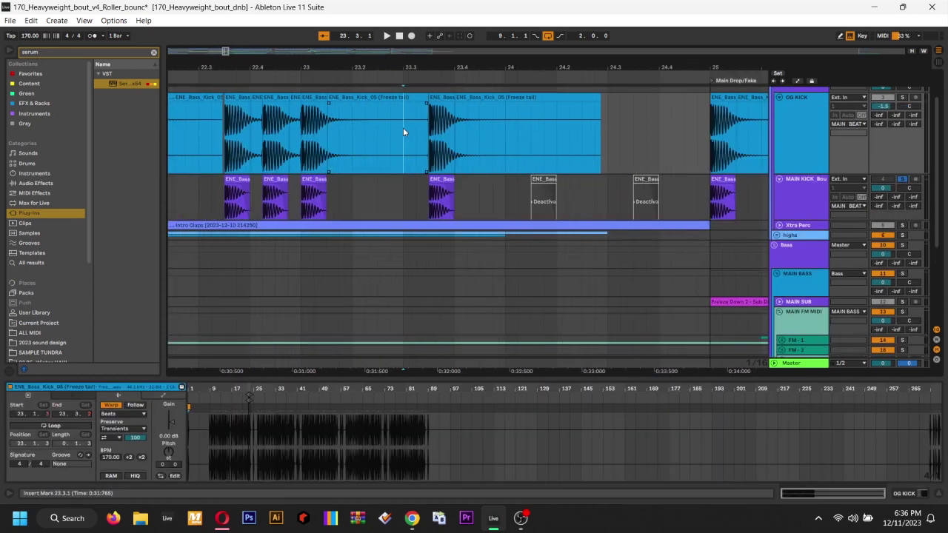
Compare the OG KICK hit and tail around 23.3.3 to 23.4.3 with the shorter bounced clip beneath it
drag(528, 121, 670, 157)
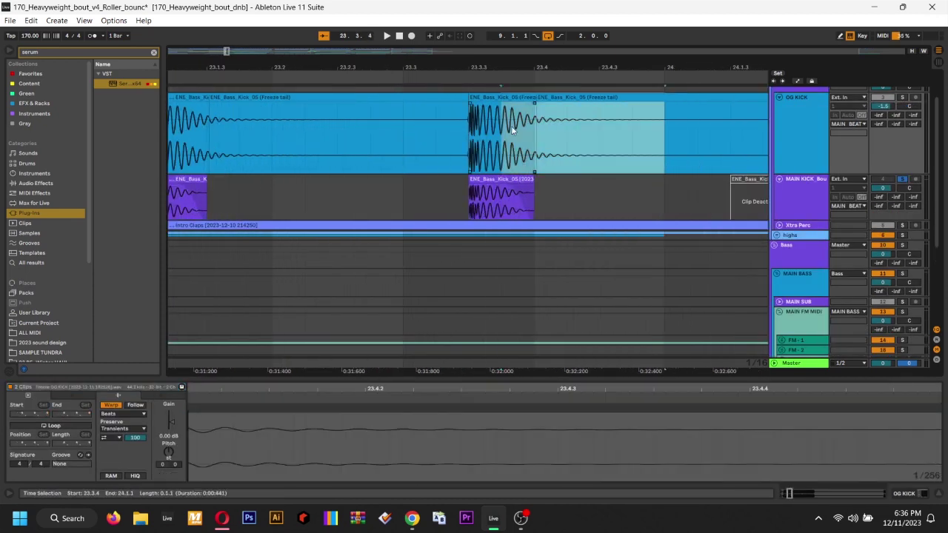
click(511, 122)
click(480, 98)
drag(477, 111, 516, 142)
click(486, 191)
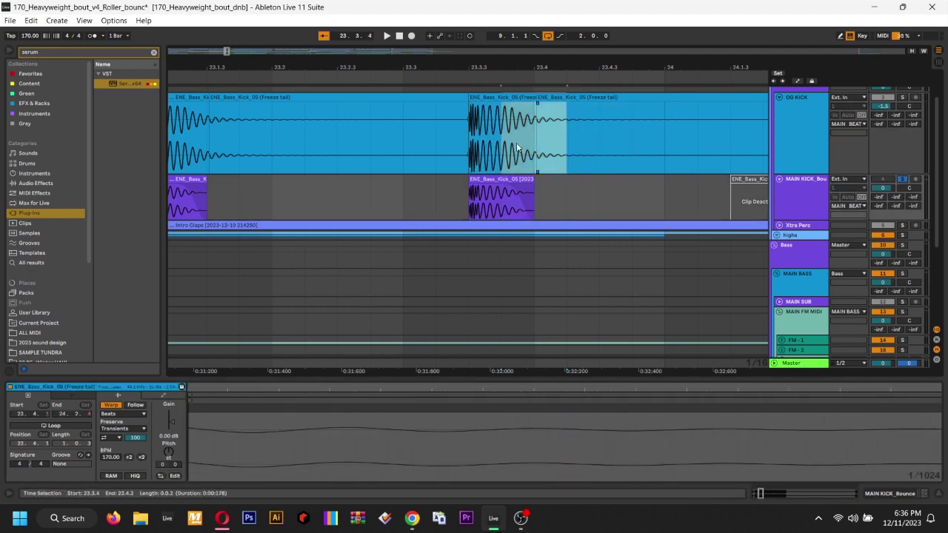
click(467, 168)
drag(467, 172, 607, 124)
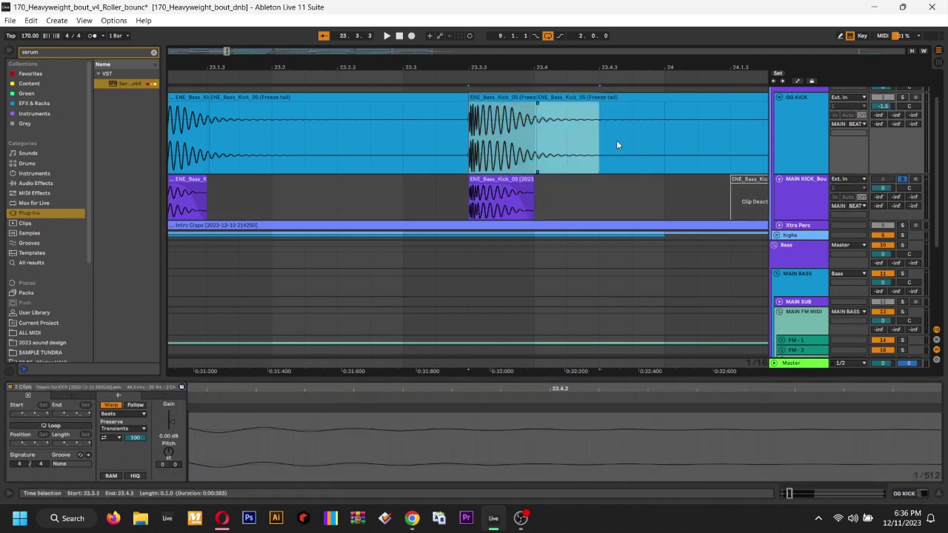
drag(477, 179, 607, 179)
key(ctrl+z)
drag(634, 126, 599, 143)
click(595, 160)
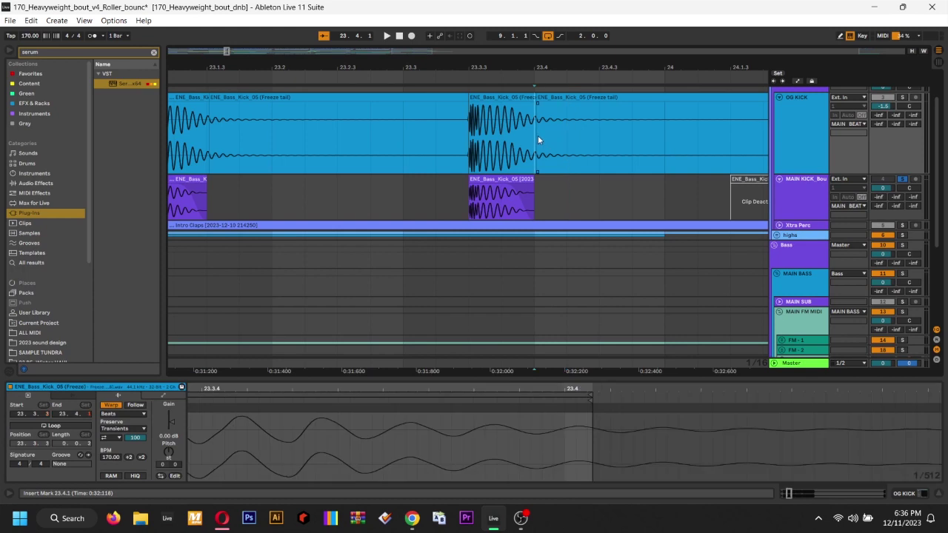
drag(538, 136, 631, 125)
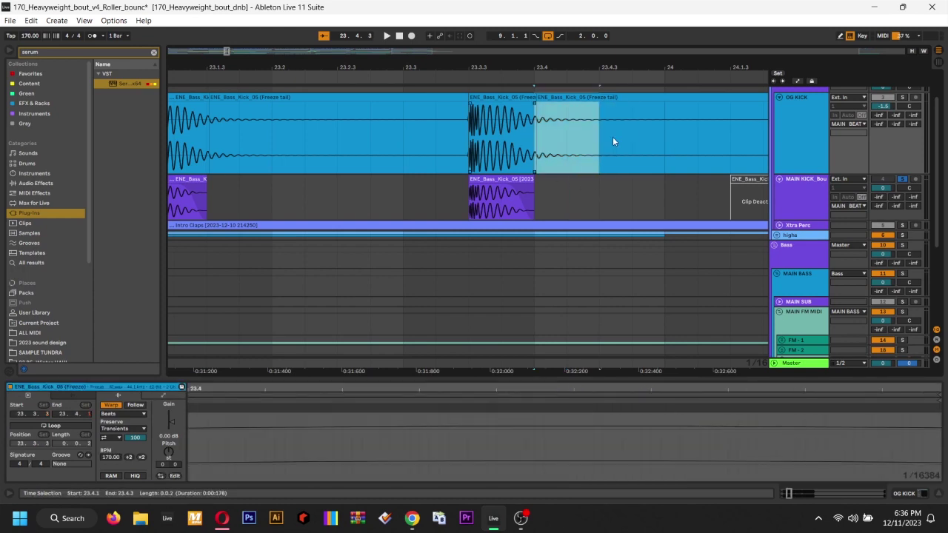
Delete the OG KICK track above MAIN KICK_Bounce
click(500, 121)
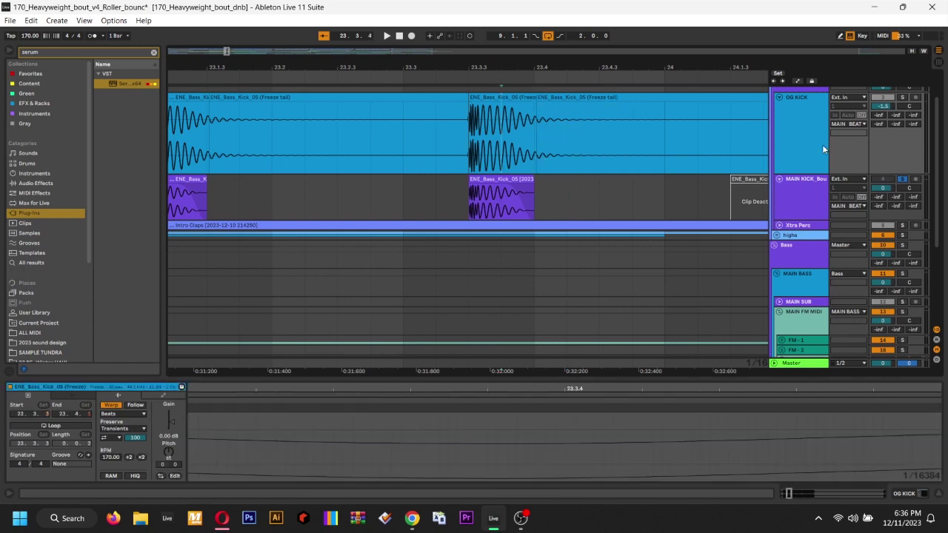
key(Delete)
click(539, 174)
key(minus)
key(minus)
key(minus)
key(minus)
key(minus)
key(minus)
key(minus)
key(minus)
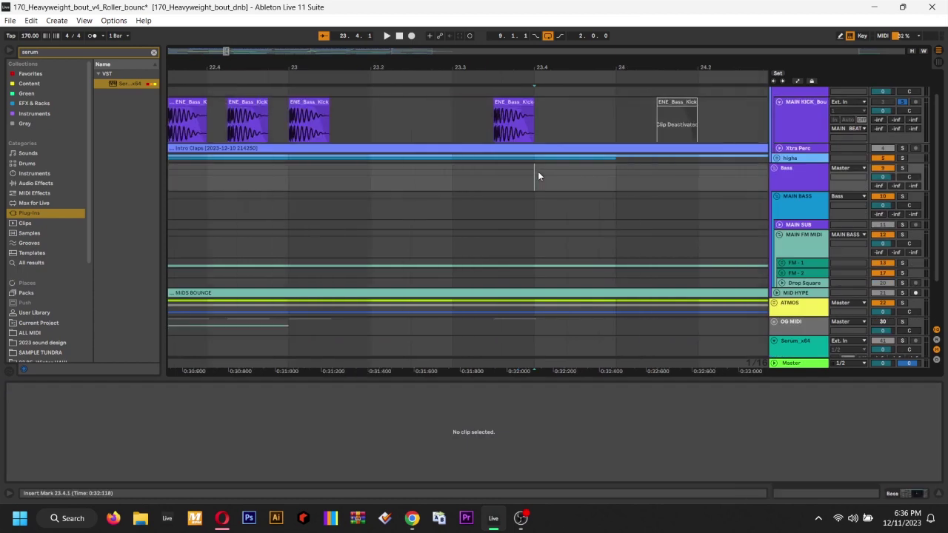
key(minus)
drag(534, 182, 626, 257)
click(626, 257)
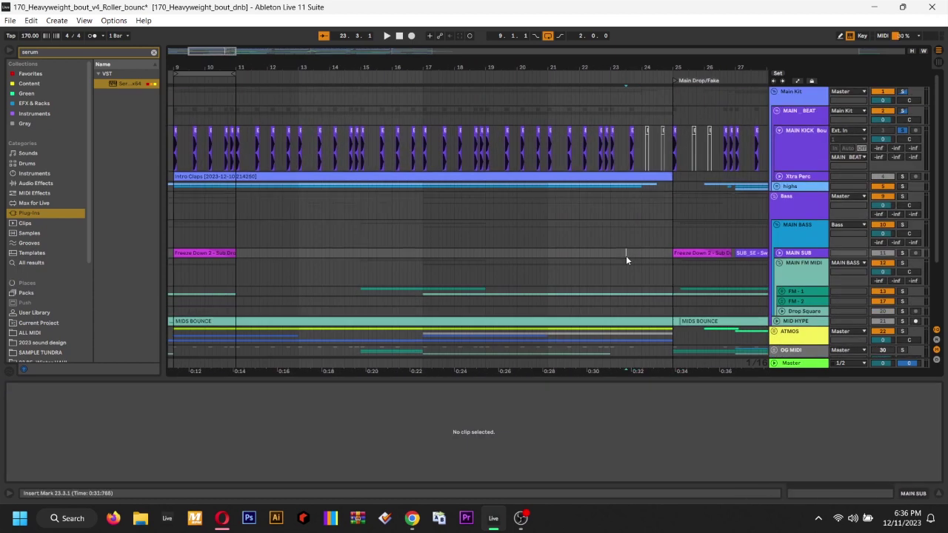
Review the bounced kick pattern from bar 9 up to the main drop, along with the Intro Claps clip
key(plus)
key(plus)
drag(286, 195, 576, 244)
click(571, 244)
key(plus)
key(minus)
key(minus)
key(minus)
key(minus)
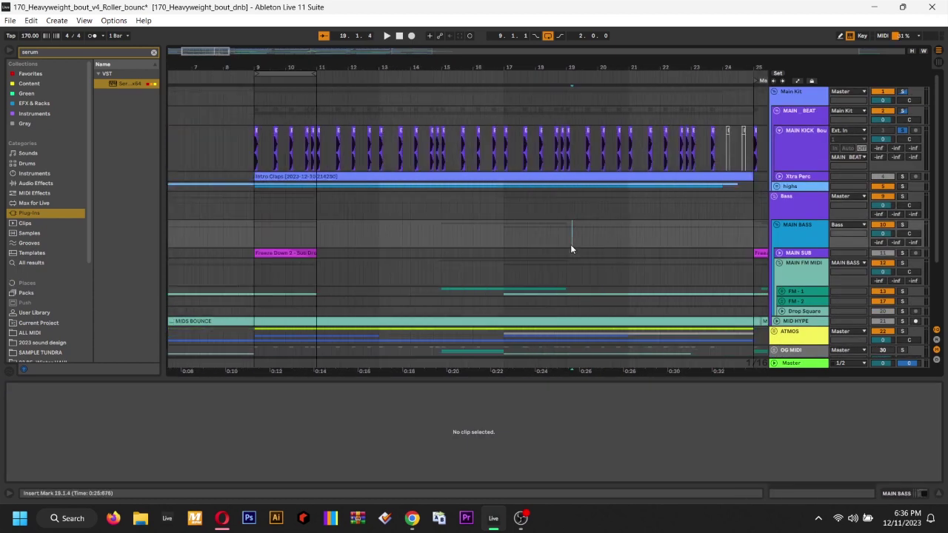
click(374, 176)
ctrl+scroll(502, 175, up, 4)
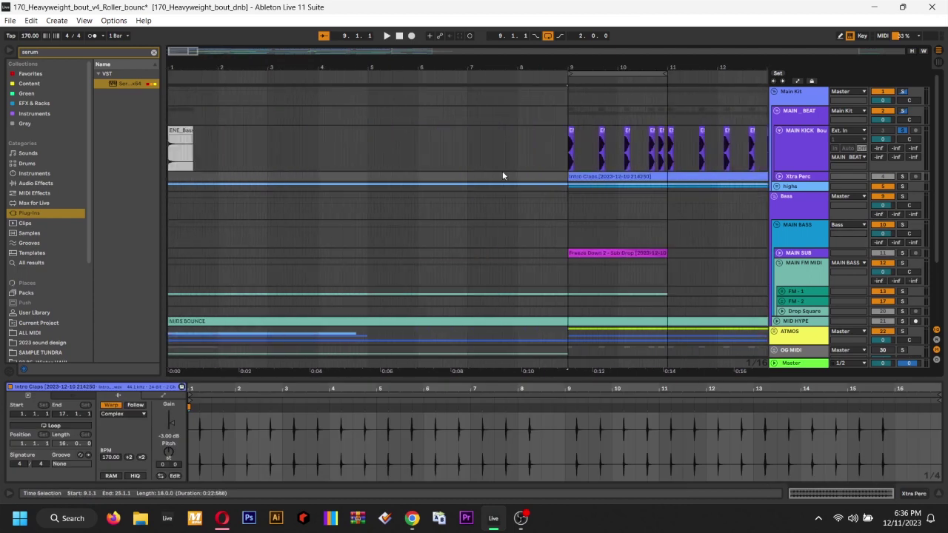
click(577, 148)
key(plus)
key(plus)
drag(579, 146, 293, 201)
click(311, 189)
key(minus)
key(minus)
key(minus)
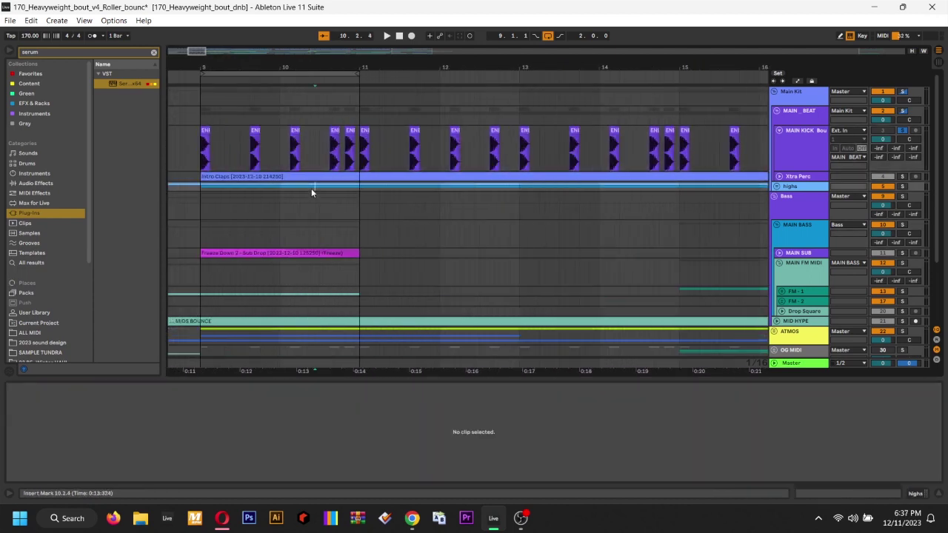
ctrl+scroll(311, 192, down, 2)
Set the fixed grid to 4 Bars and try selecting the bounced kick clips from 9.1.1 to 22.3.3
right_click(323, 152)
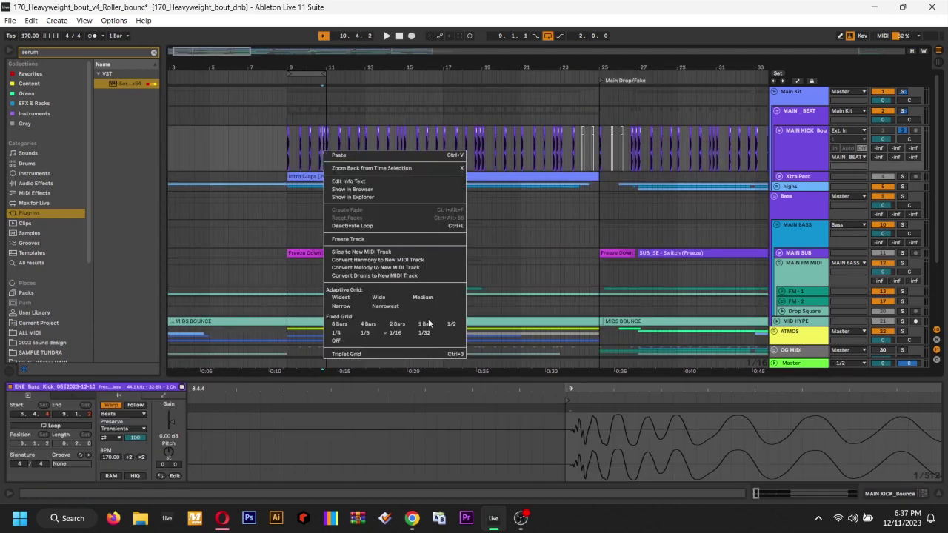
click(370, 324)
drag(286, 148, 550, 165)
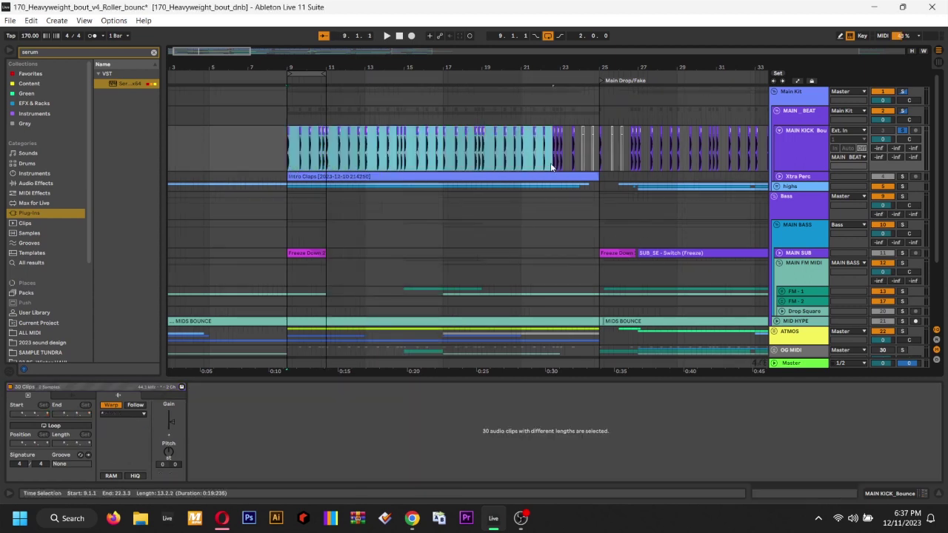
click(460, 166)
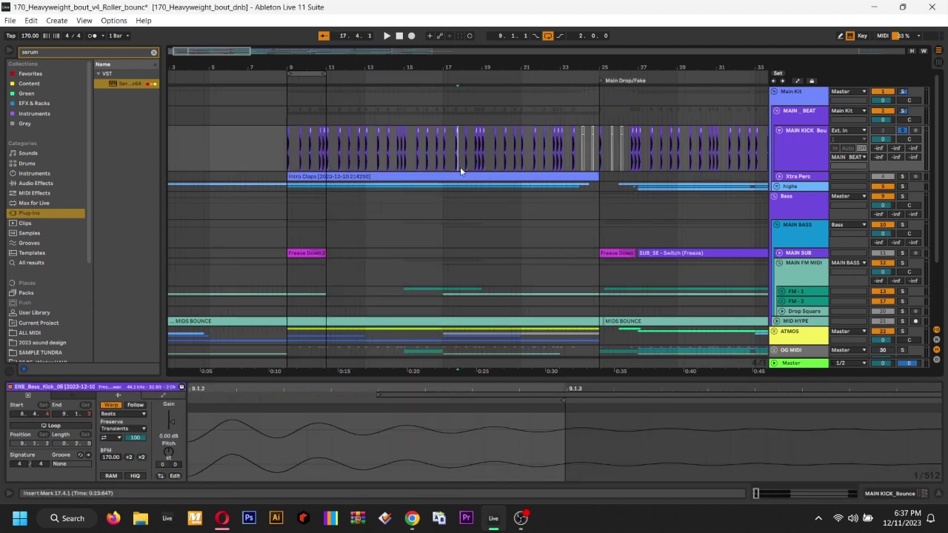
Place the insert marker at 25.1.1 on the Serum_x64 track and look over the arrangement around the drop
ctrl+scroll(460, 167, down, 2)
click(430, 232)
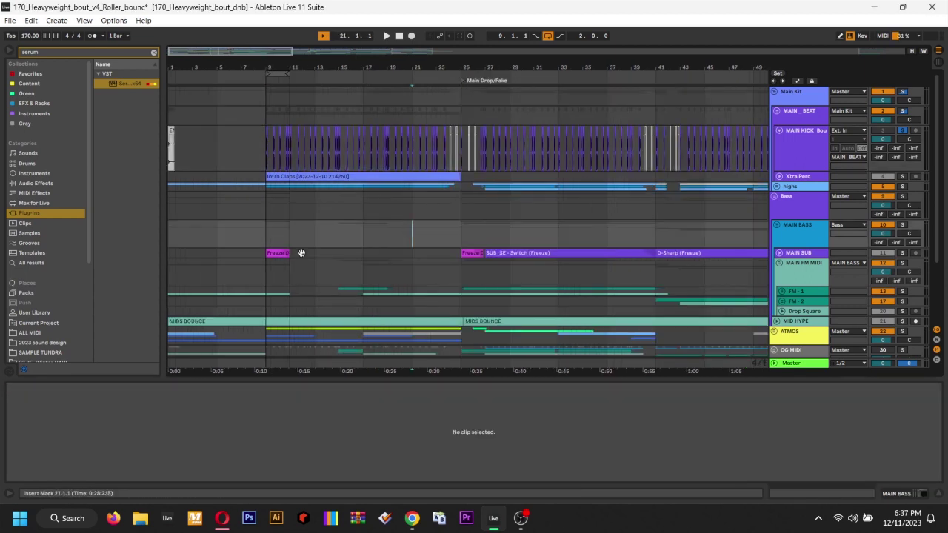
scroll(500, 289, down, 3)
click(472, 298)
scroll(472, 299, up, 2)
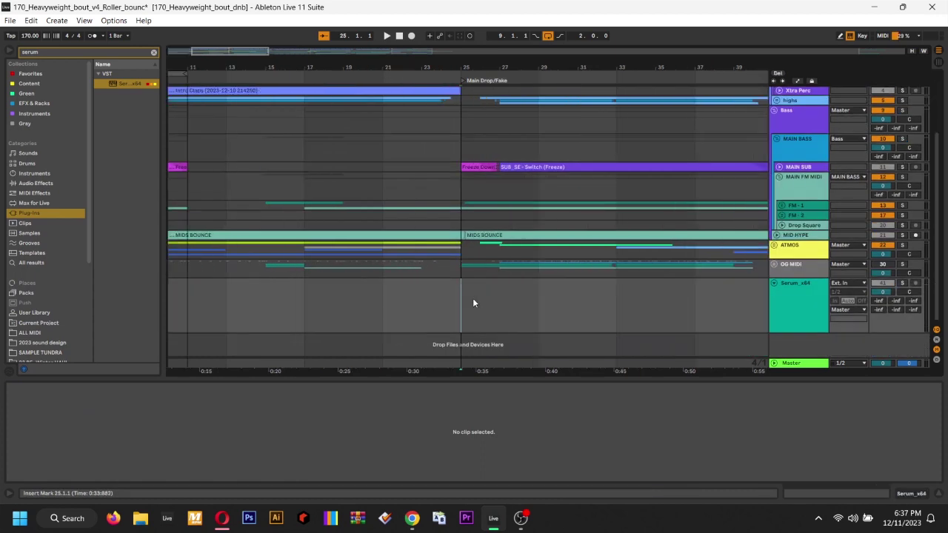
drag(471, 292, 594, 304)
scroll(427, 182, up, 3)
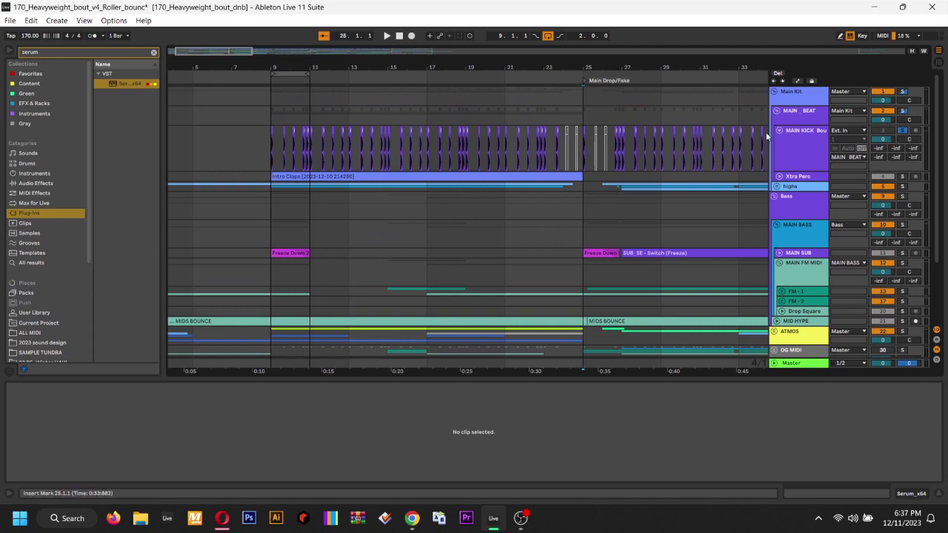
Select the bounced kick clip at 18.3.3 and show the track delay settings for all tracks
click(461, 153)
ctrl+scroll(459, 152, up, 10)
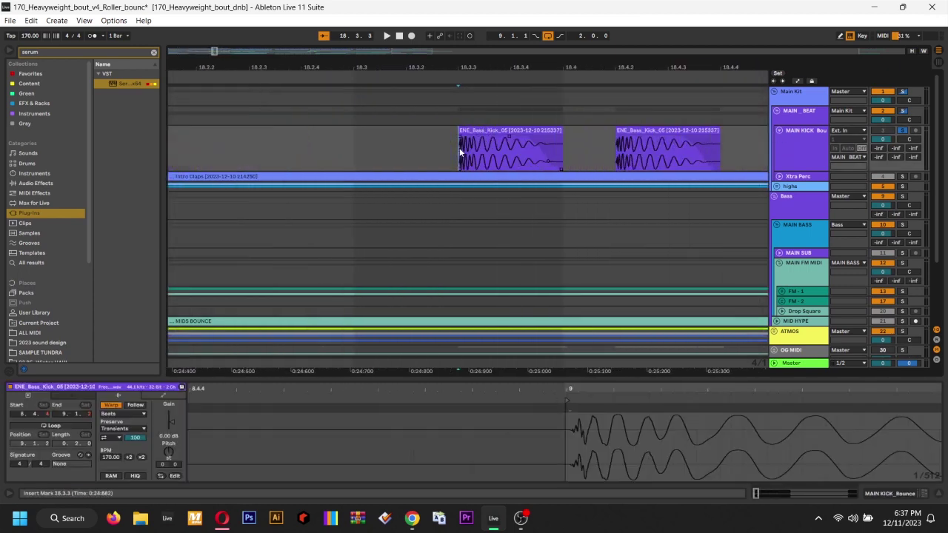
ctrl+scroll(460, 152, up, 4)
click(511, 130)
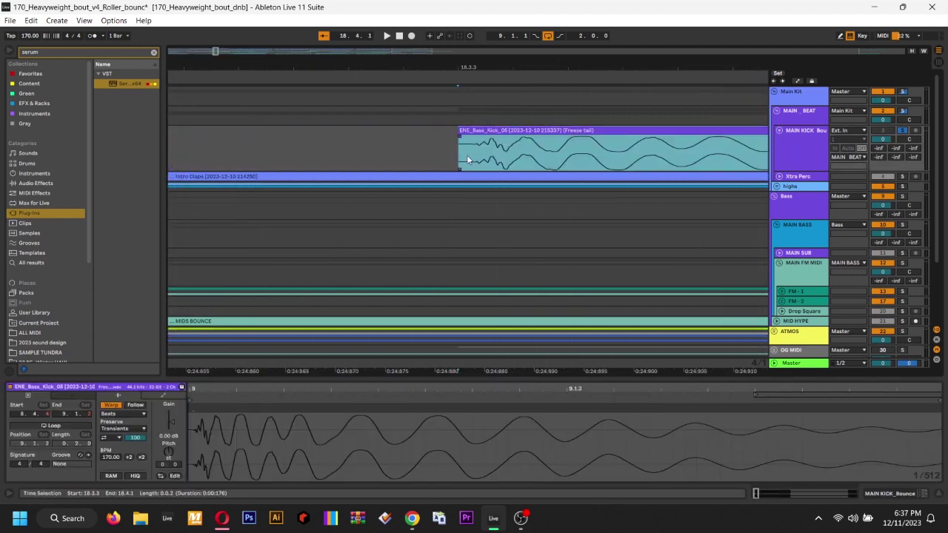
click(937, 360)
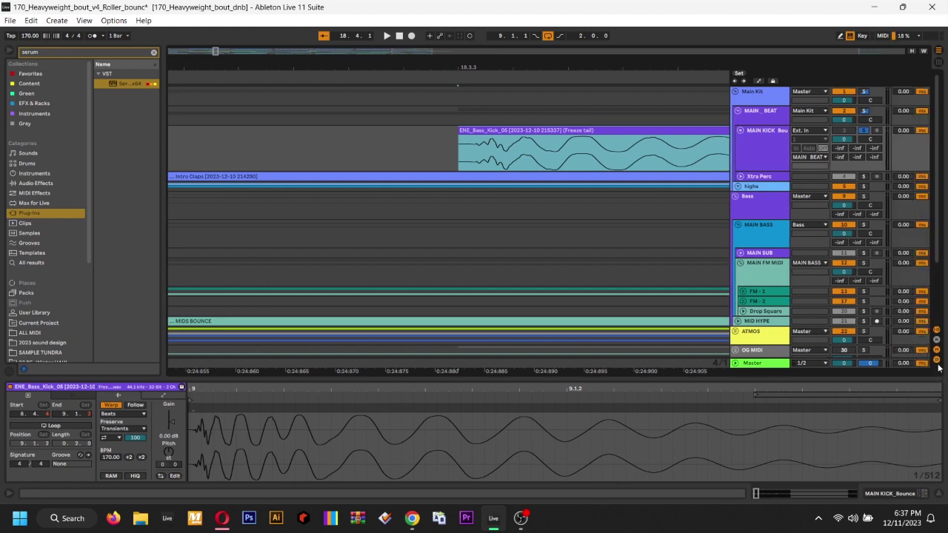
Hide the mixer section of the track list, leaving the In/Out and track delay sections shown
click(936, 360)
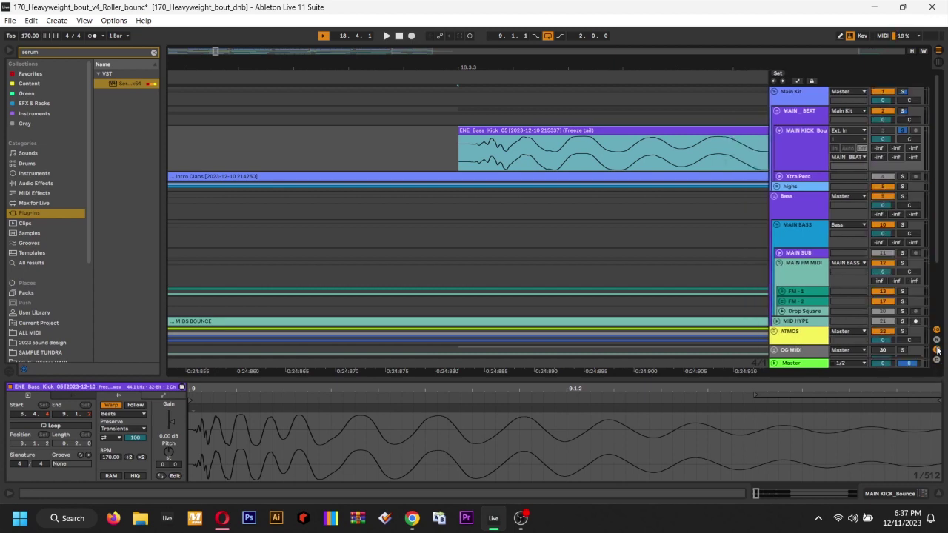
click(937, 350)
click(936, 340)
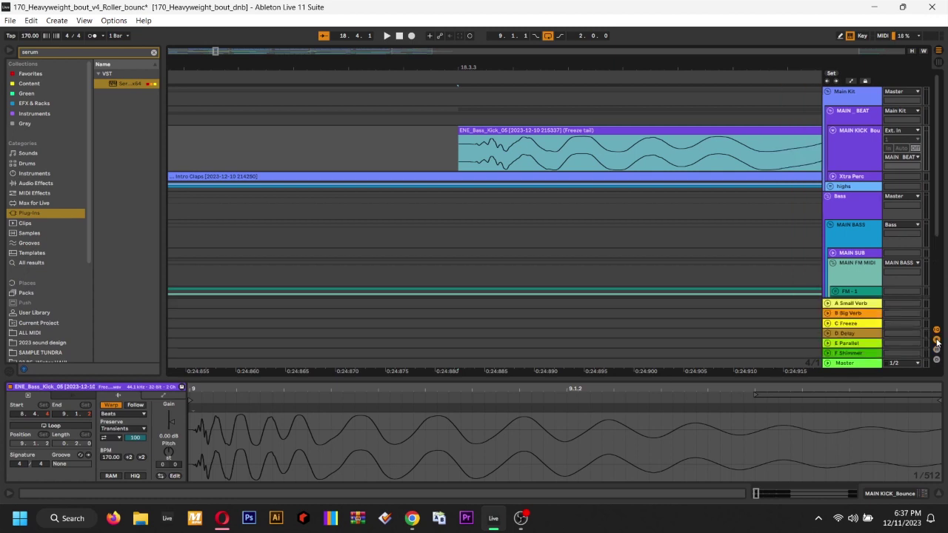
click(937, 340)
click(937, 330)
click(937, 330)
click(936, 360)
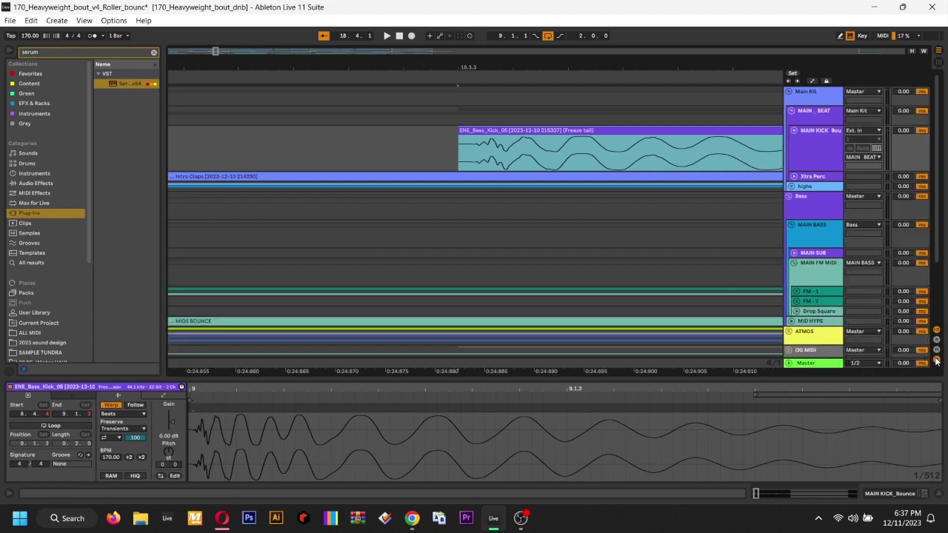
Turn the fixed grid off and select the silent lead-in of the bounced kick clip at 18.3.3
click(473, 152)
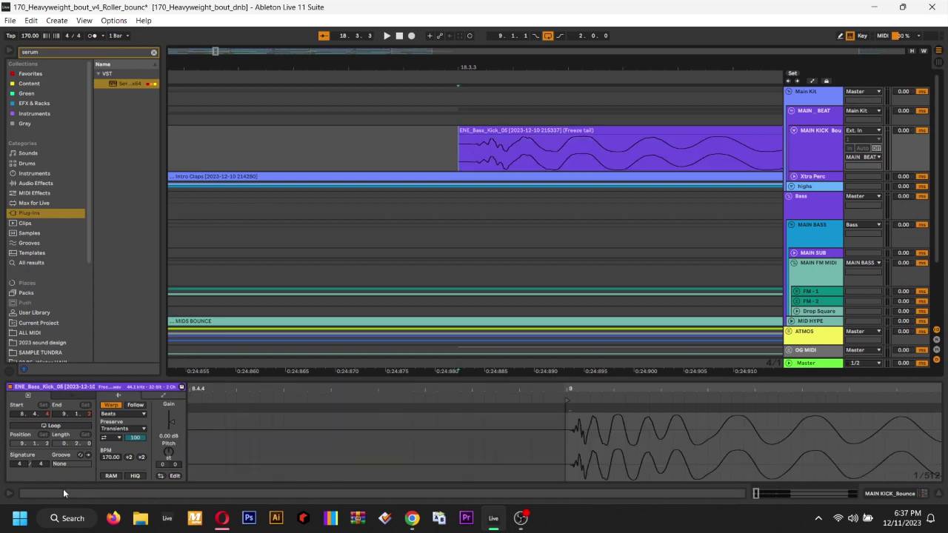
right_click(439, 146)
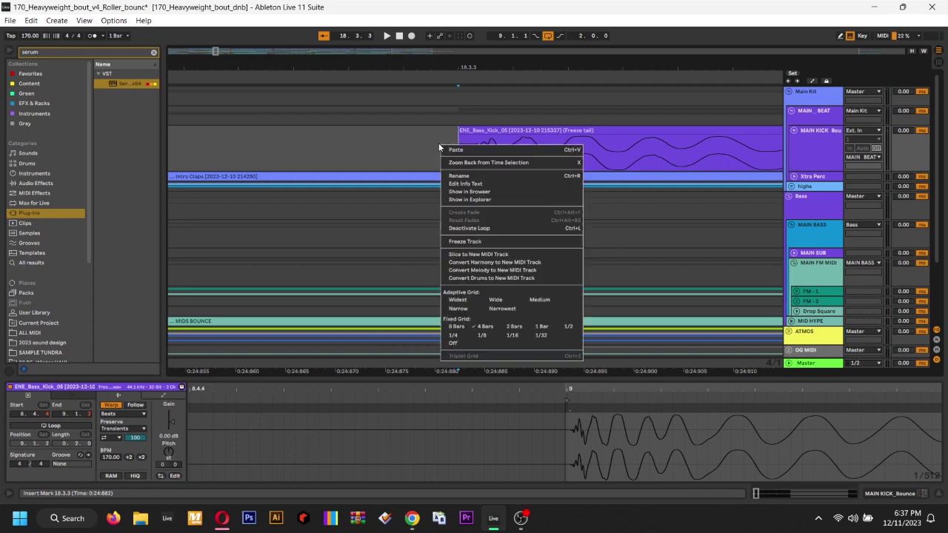
click(464, 347)
drag(484, 152, 460, 153)
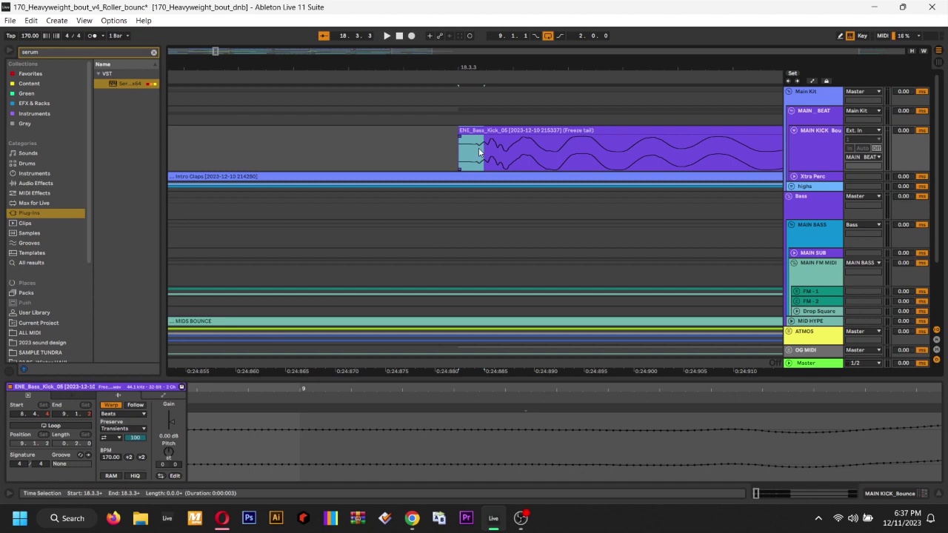
Set the bounced main kick track's delay to 1.23 ms
click(905, 132)
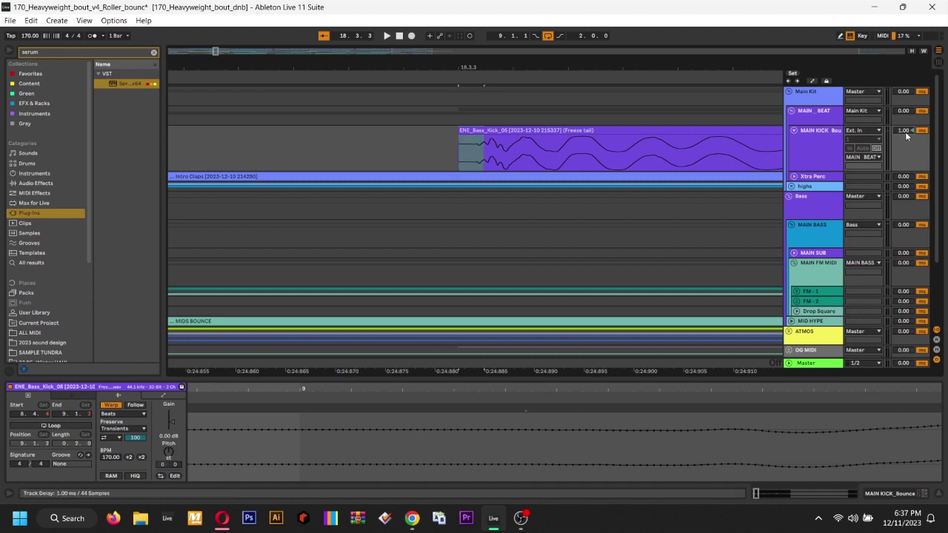
text(1.23)
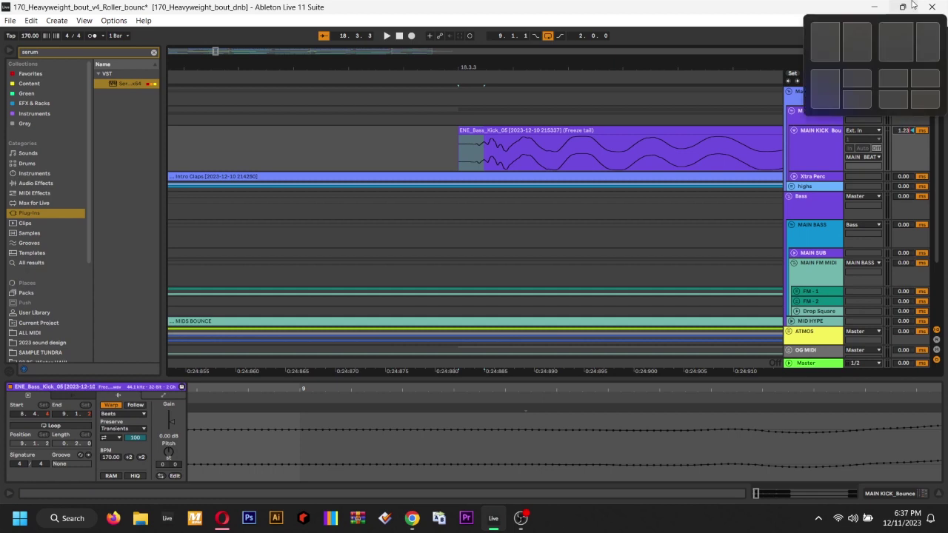
click(912, 4)
click(912, 6)
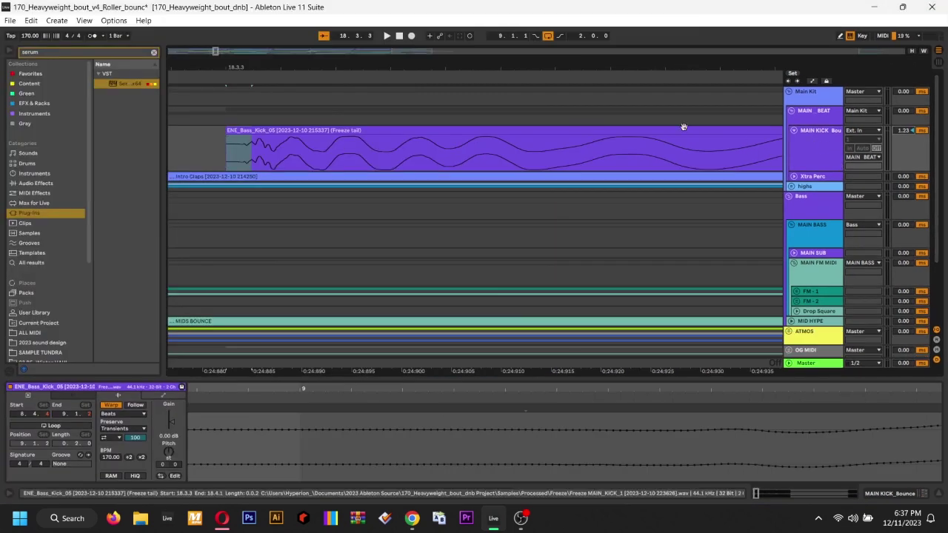
Select the kick clip's silent lead-in again and reset the bounced kick track's delay to 0.00 ms
drag(254, 146, 226, 147)
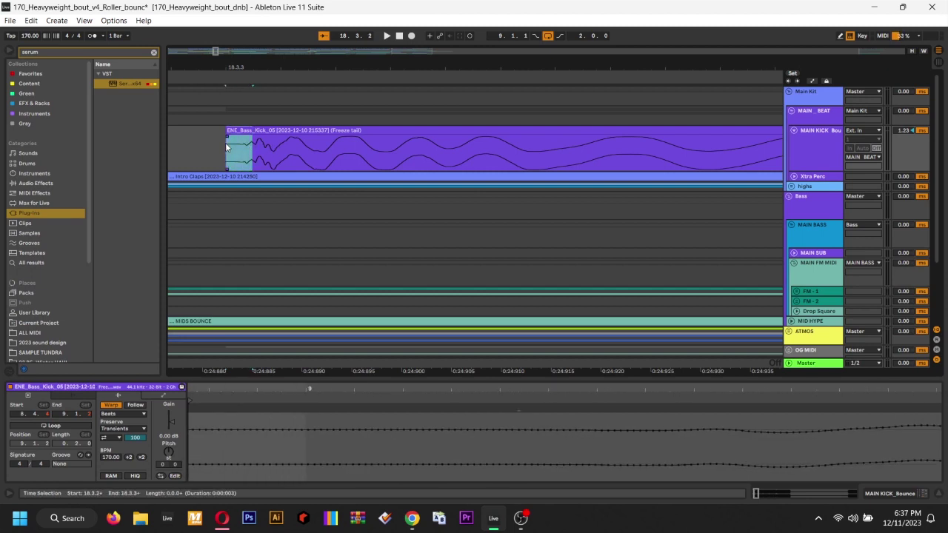
click(915, 133)
key(Delete)
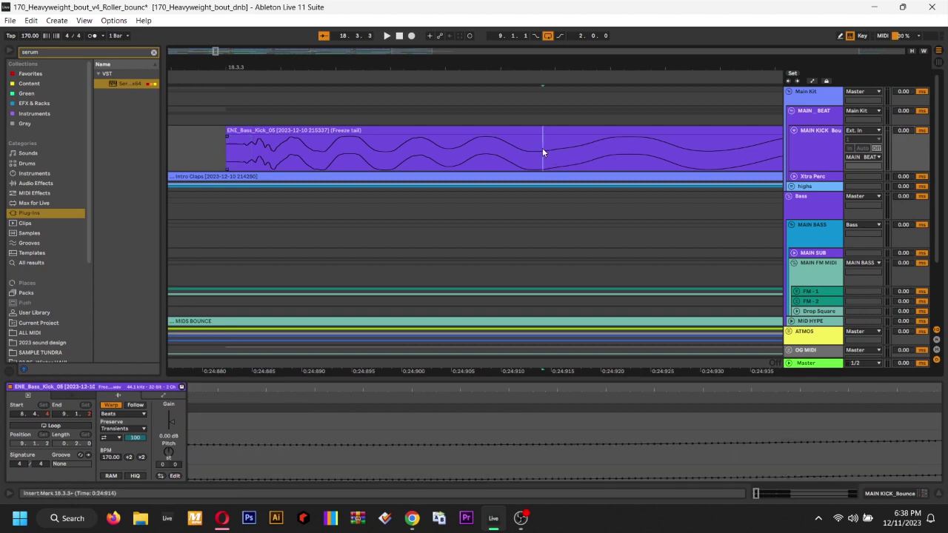
Select the bounced kick clip at 9.1.1, try extending its end, and select the clip again
scroll(542, 148, down, 15)
scroll(543, 149, down, 4)
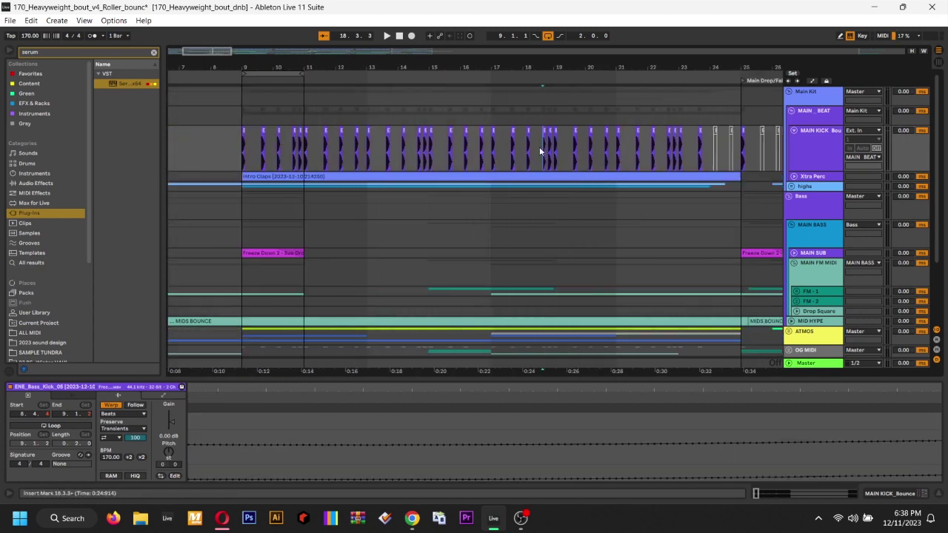
click(232, 140)
scroll(241, 141, up, 8)
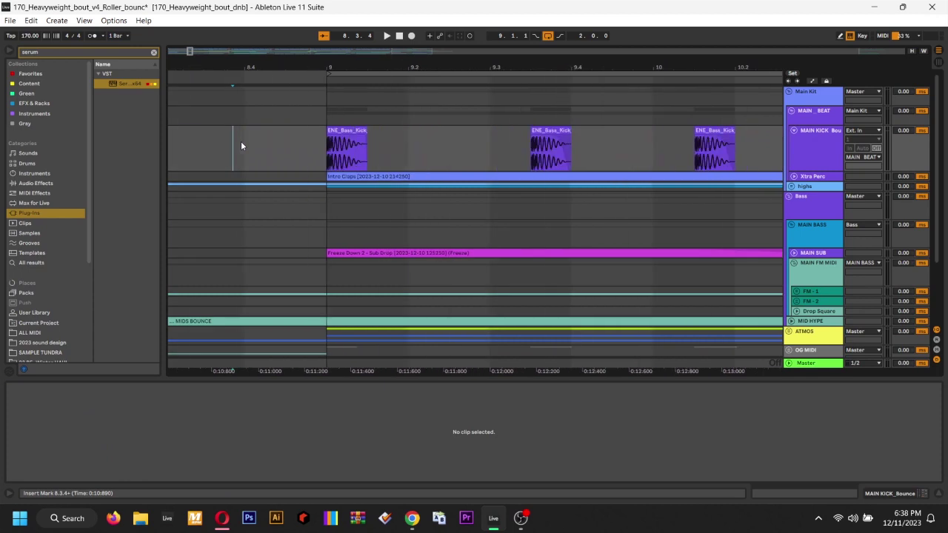
click(424, 144)
click(351, 141)
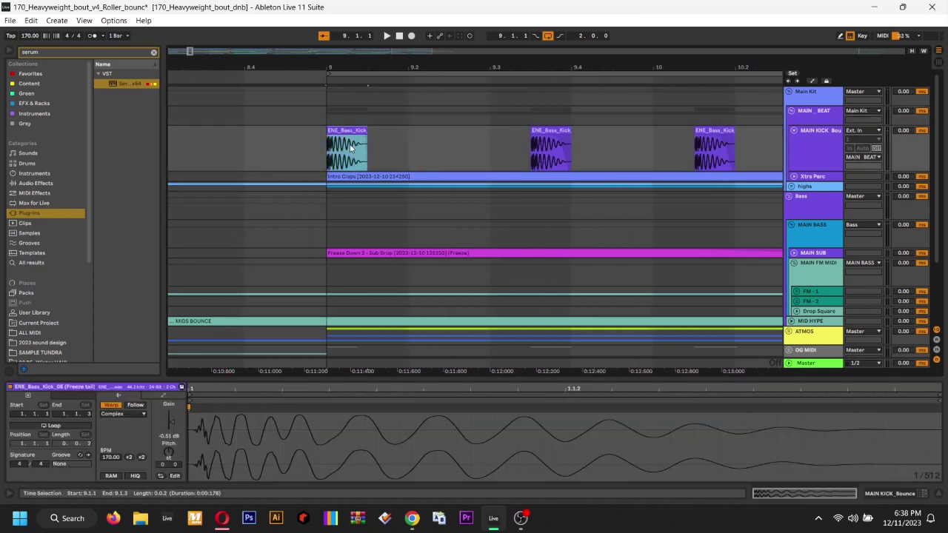
drag(367, 132, 656, 132)
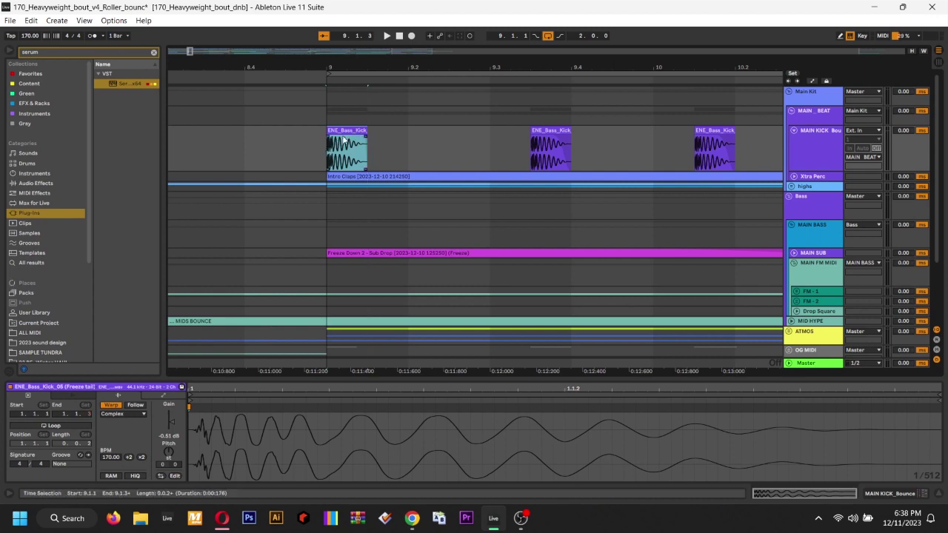
click(343, 154)
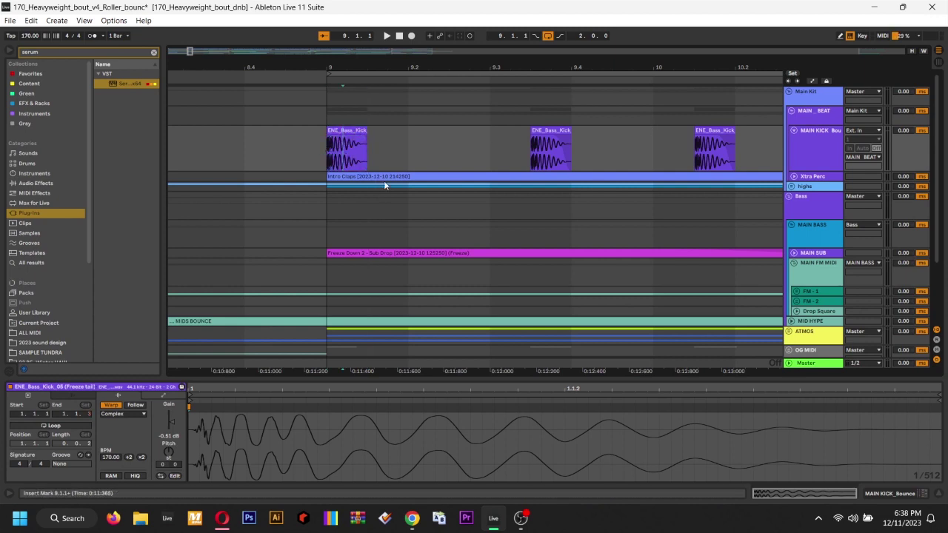
click(350, 132)
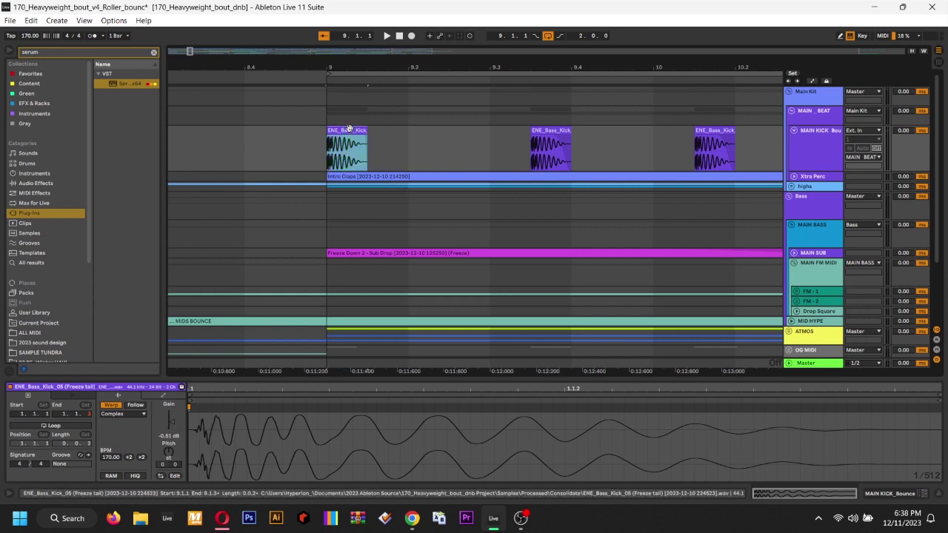
click(350, 129)
click(348, 149)
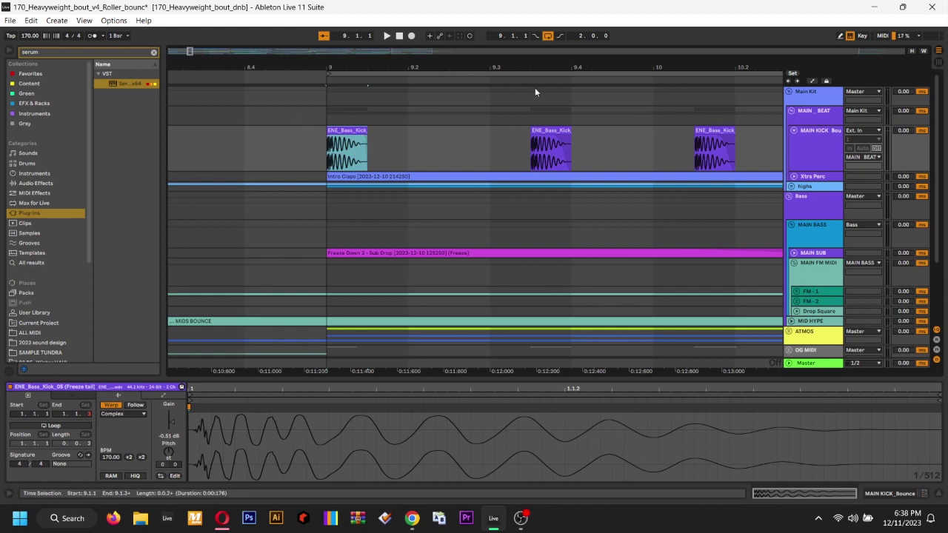
Slip the audio inside the bounced kick clip at 9.3.3 and set the fixed grid to 1/8
click(547, 145)
right_click(520, 154)
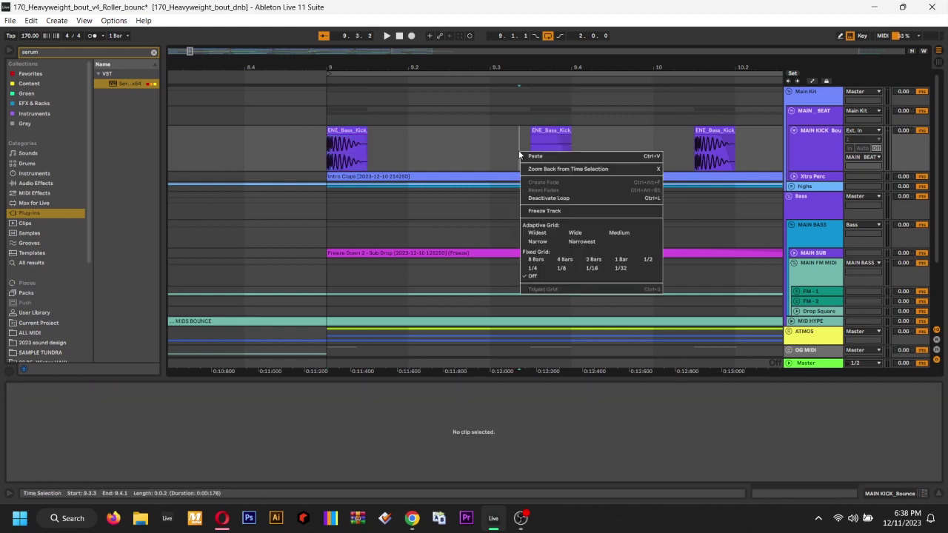
click(561, 269)
click(561, 160)
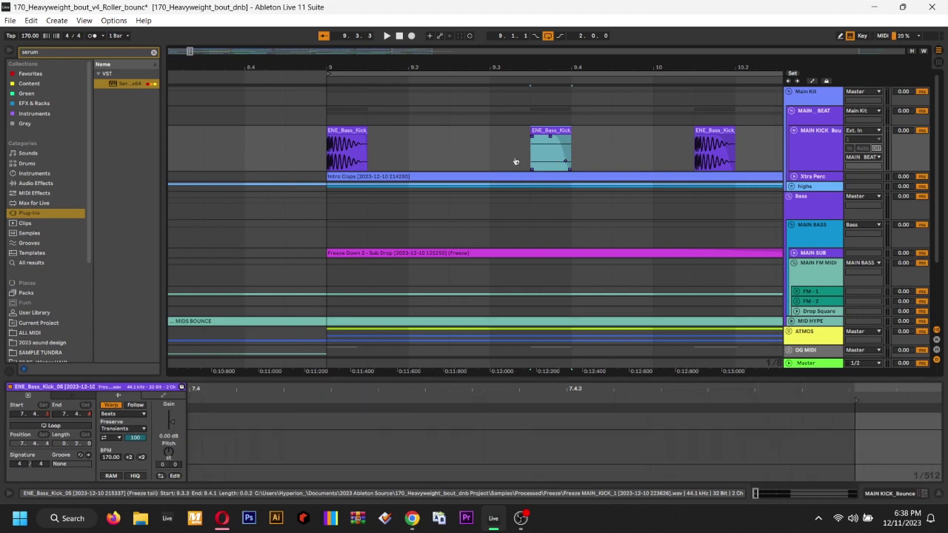
Slip the audio inside the bounced kick clip at 10.1.3, aligning the kick's onset with the clip start
click(714, 157)
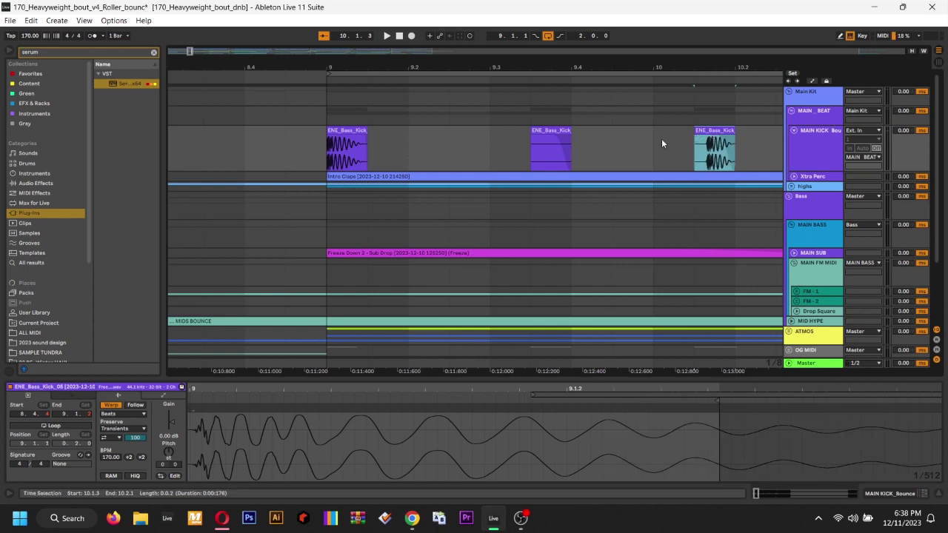
drag(710, 154, 696, 154)
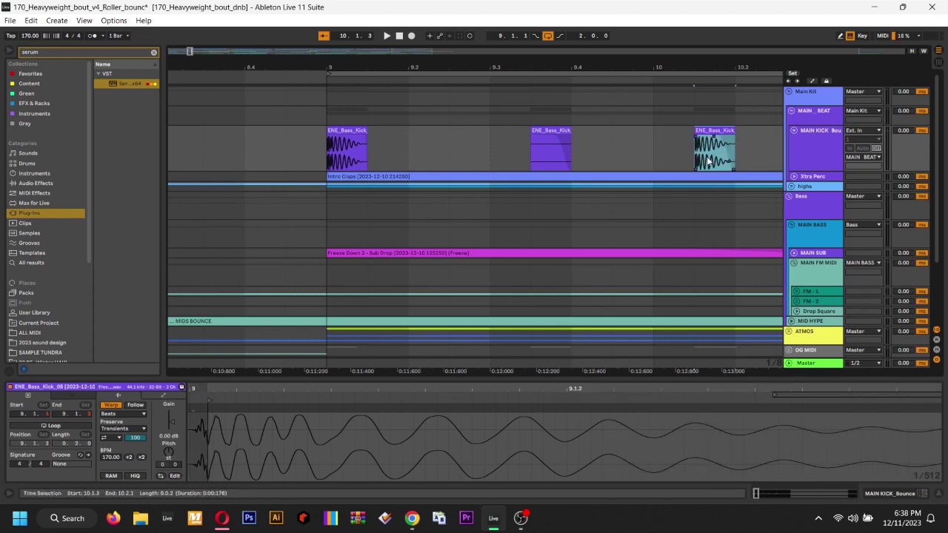
click(696, 154)
scroll(696, 154, up, 2)
scroll(697, 155, up, 3)
scroll(697, 156, right, 3)
drag(530, 160, 541, 160)
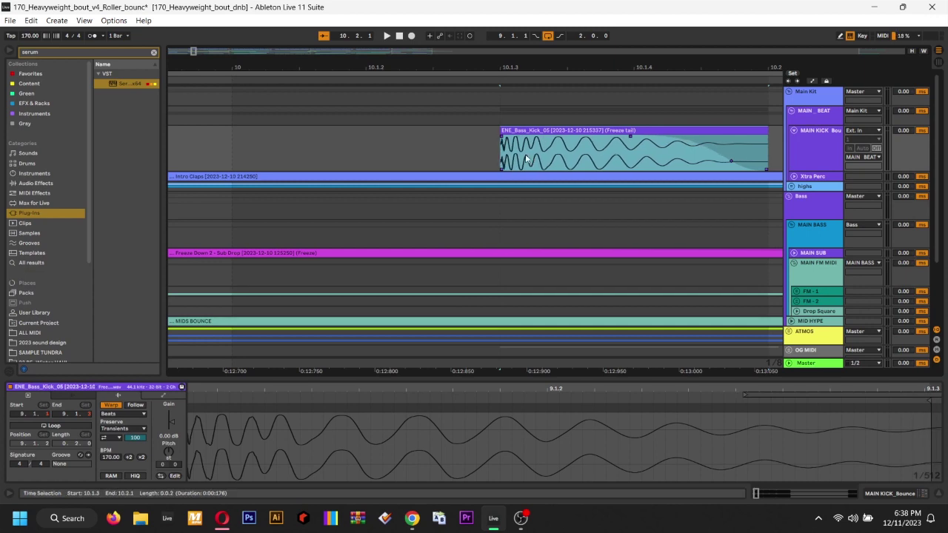
click(477, 156)
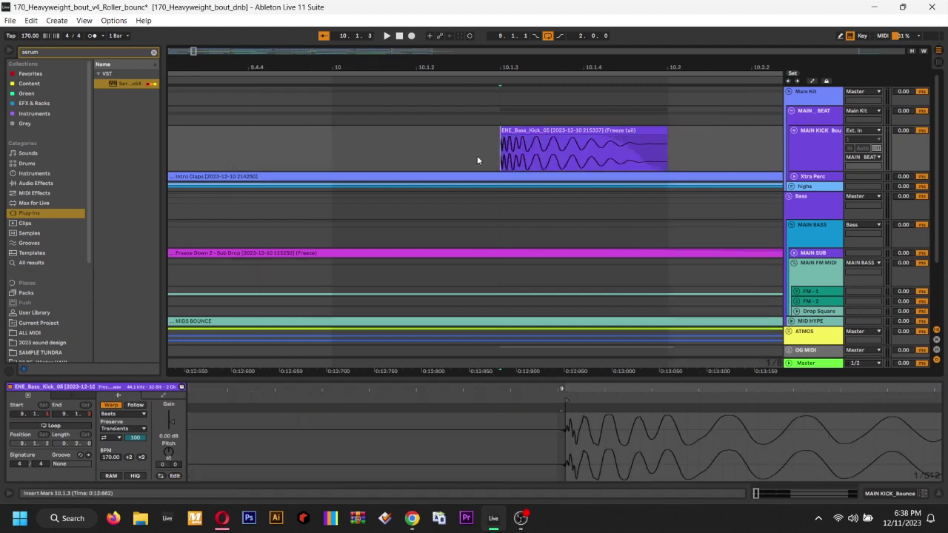
Try slipping the audio inside the kick clip at 9.3.3 again and place the insert marker at its start
scroll(477, 155, down, 5)
click(374, 159)
scroll(376, 158, up, 4)
drag(449, 144, 379, 145)
click(572, 130)
click(527, 139)
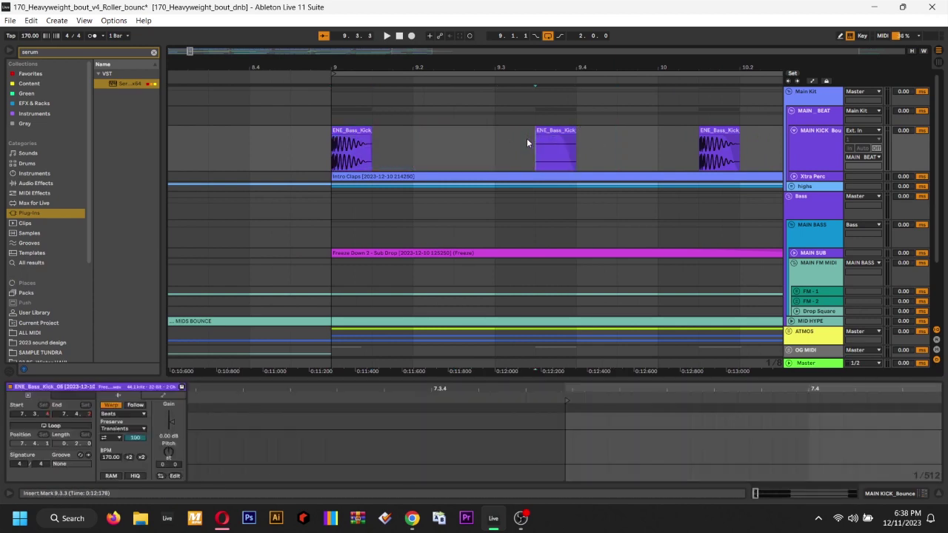
Place the insert marker at 12.1.3 on the bounced kick track and delete the Serum_x64 track
scroll(527, 138, down, 5)
drag(466, 172, 556, 170)
click(669, 143)
scroll(668, 142, down, 5)
scroll(634, 152, down, 2)
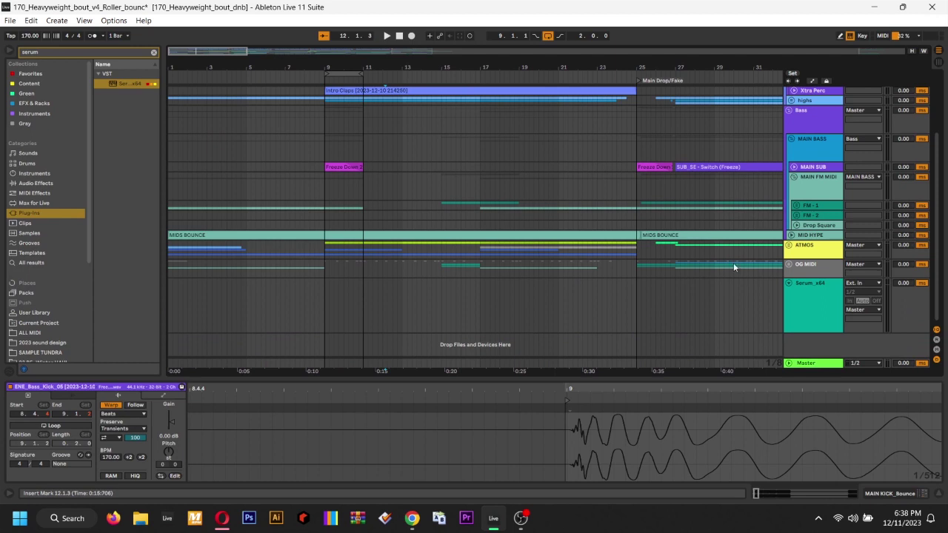
click(815, 294)
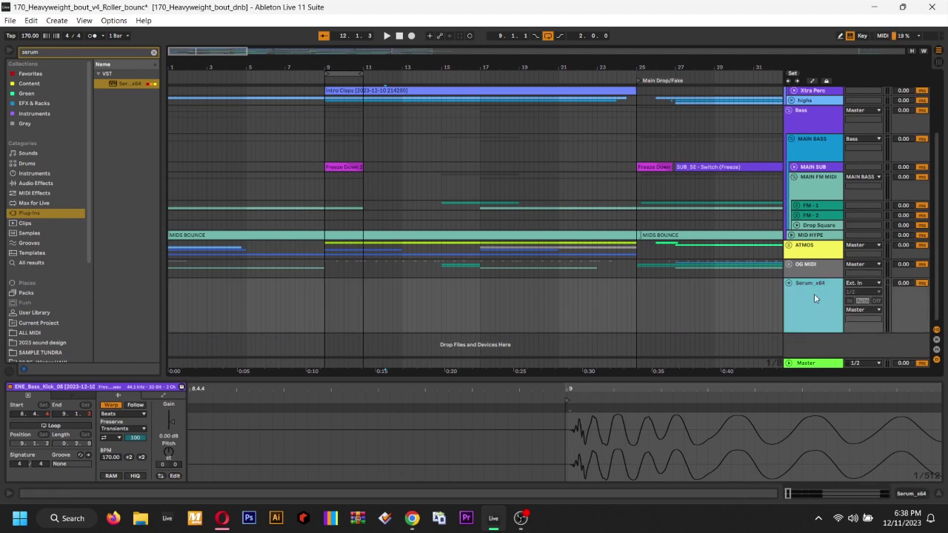
key(Delete)
Freeze and flatten the lower of the two MAIN_FM_1 tracks in the OG MIDI group
scroll(794, 211, up, 5)
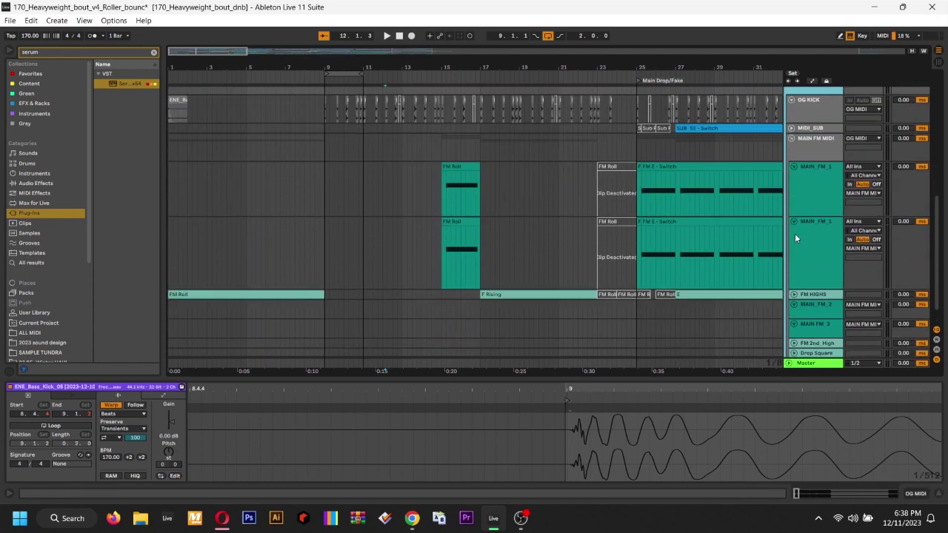
right_click(819, 237)
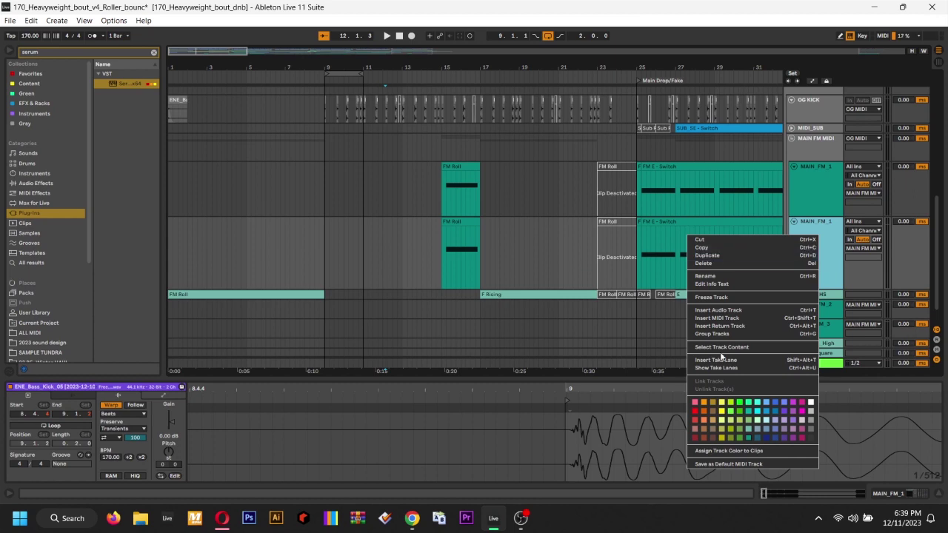
click(724, 297)
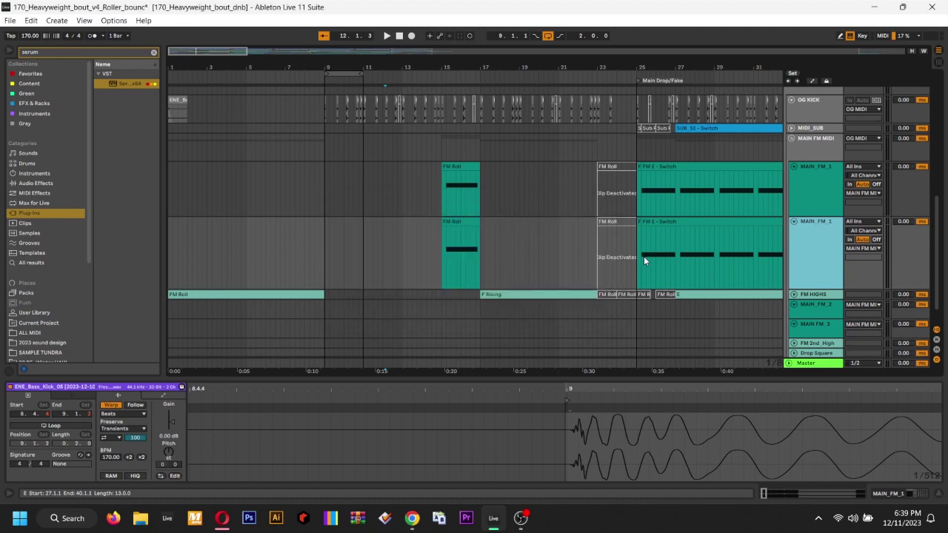
right_click(798, 246)
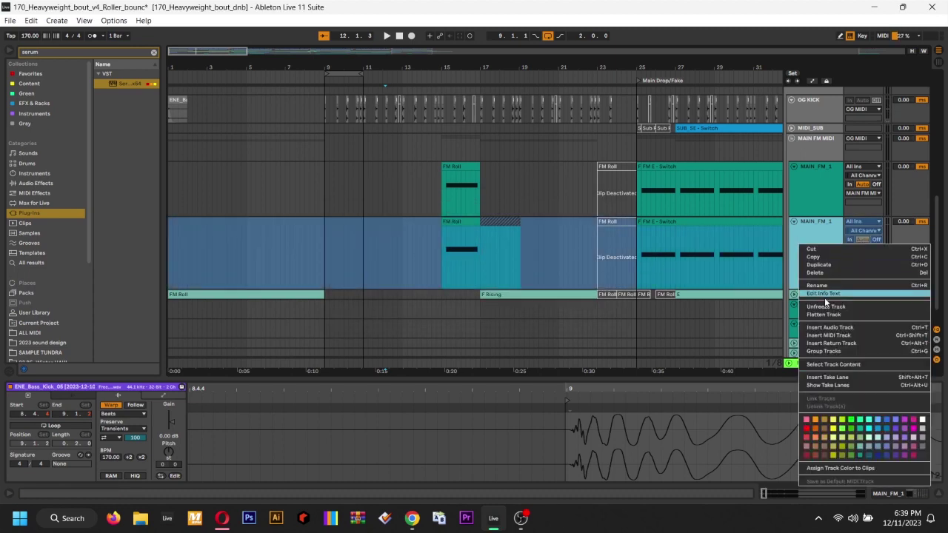
click(818, 314)
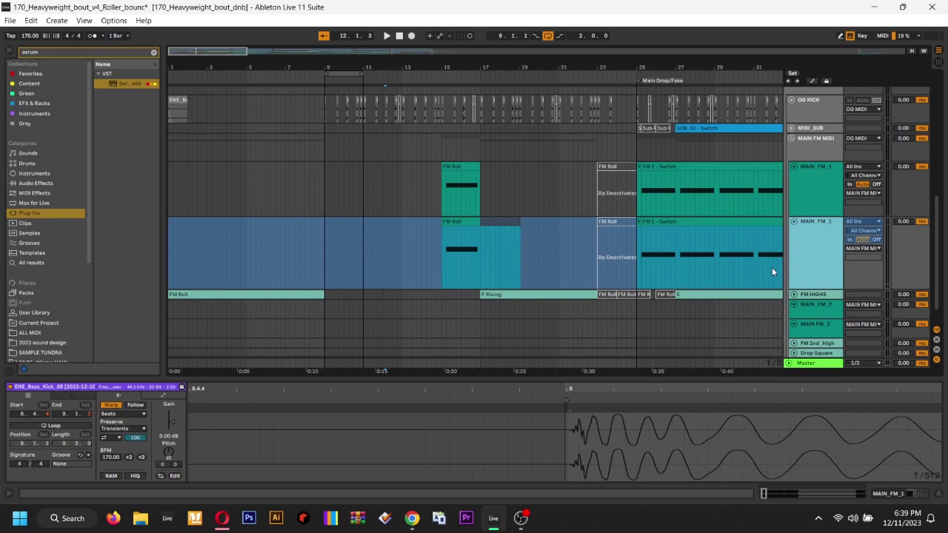
Delete the section from 15.1.1 to 15.2.1 in both the MIDI and the flattened FM Roll clips
click(445, 233)
scroll(445, 232, up, 5)
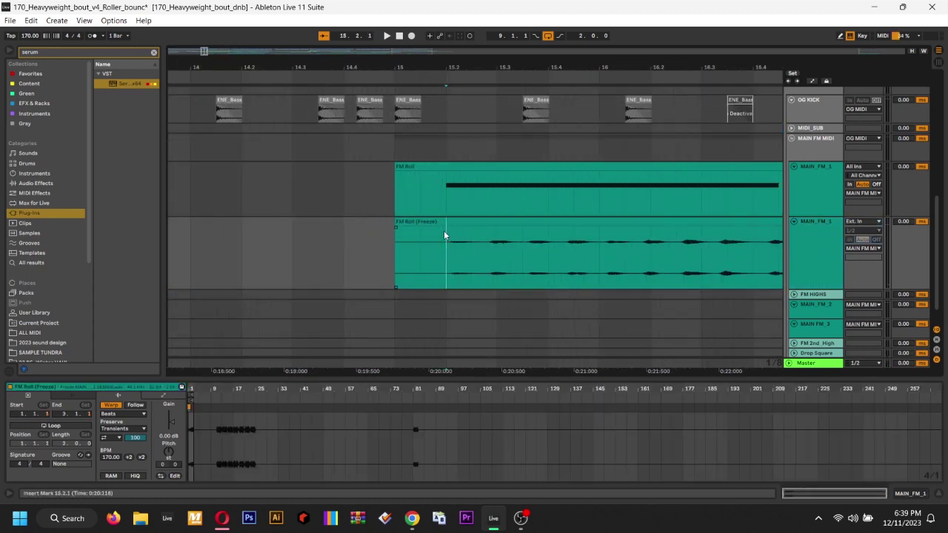
scroll(445, 234, up, 2)
shift+click(364, 188)
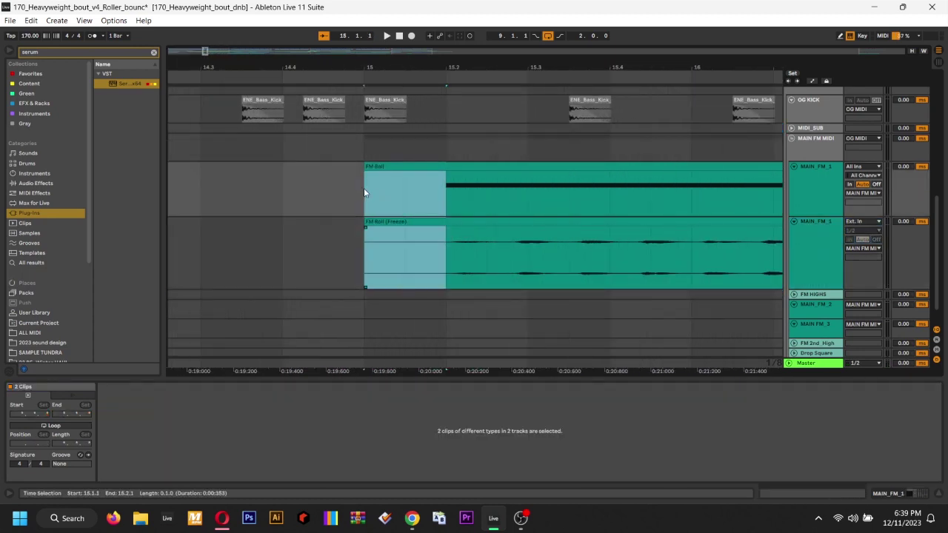
key(Delete)
scroll(449, 189, up, 4)
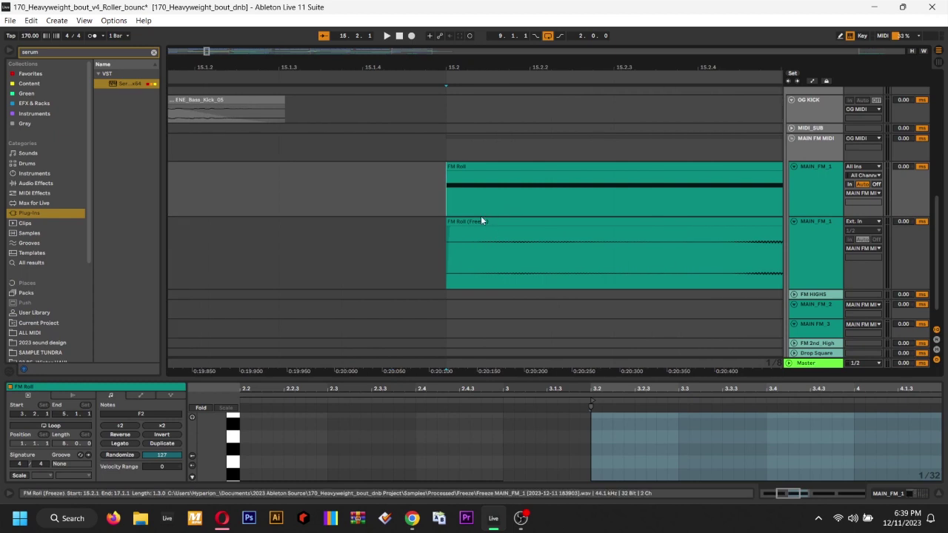
Consolidate the flattened FM Roll clip at 15.2.1 and set its clip gain to -3.00 dB
click(520, 248)
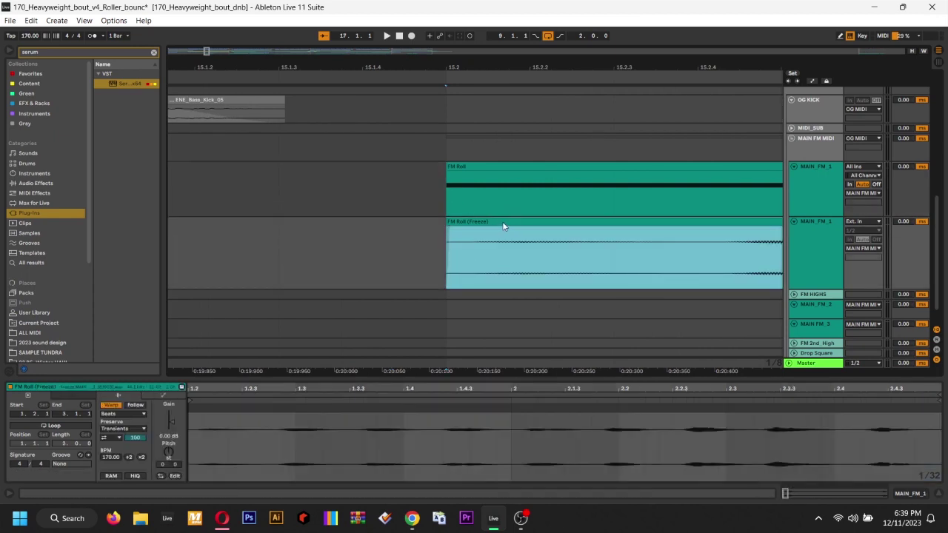
key(ctrl+j)
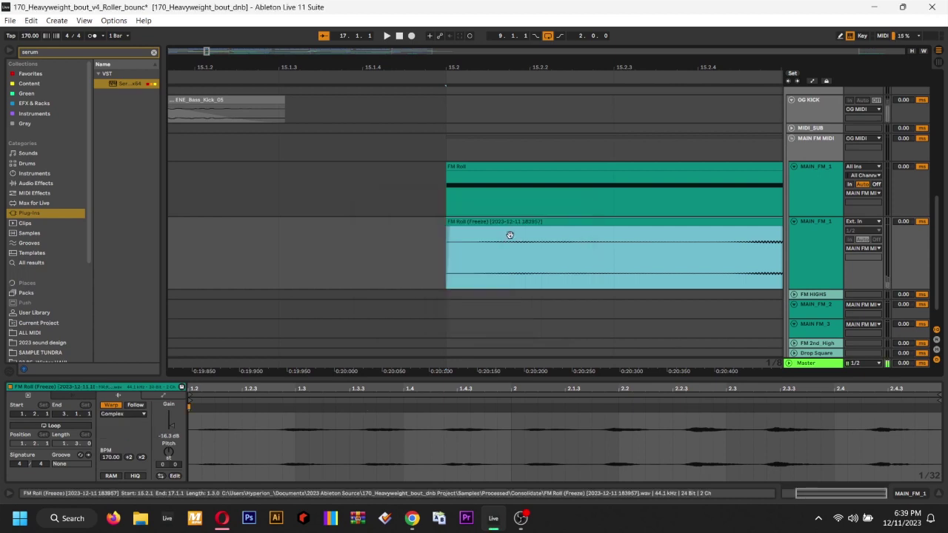
click(169, 437)
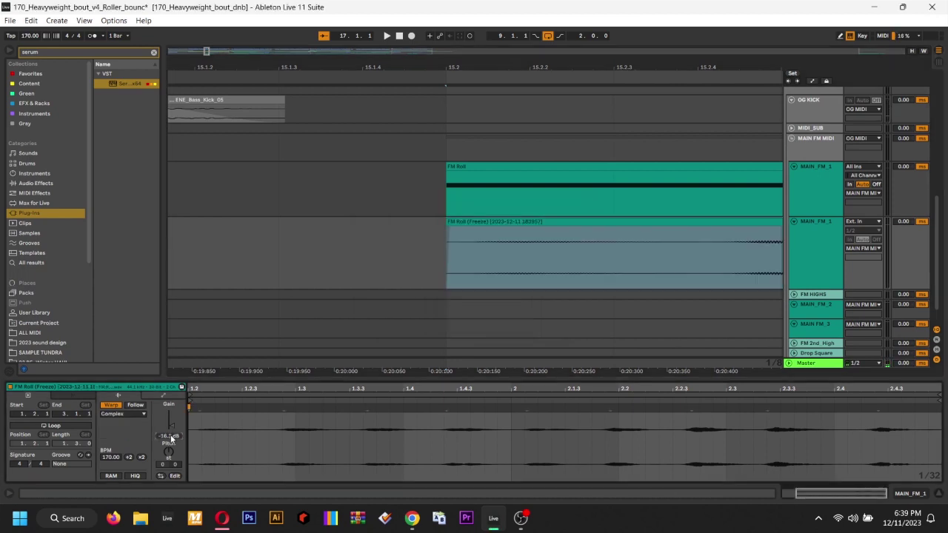
drag(170, 435, 171, 436)
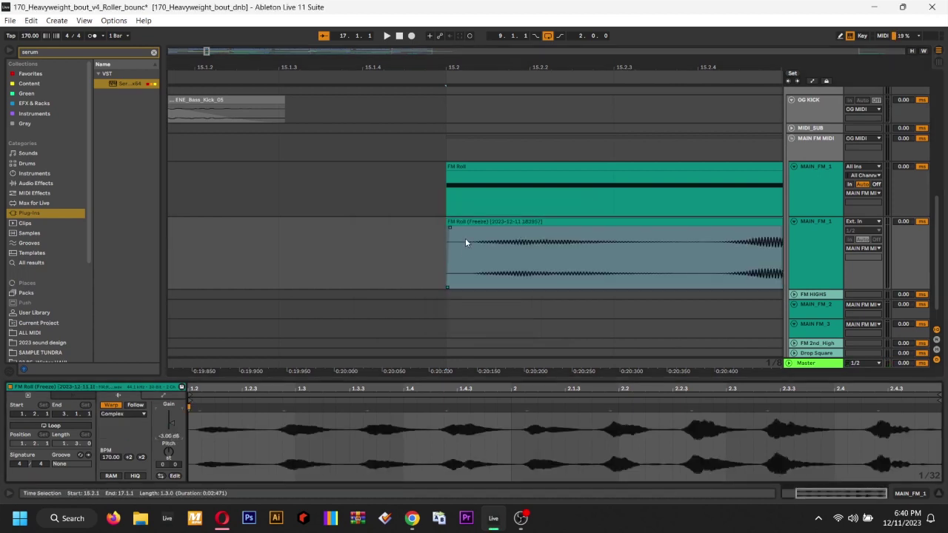
Open Serum on the MIDI MAIN_FM_1 track, raise LFO 1's peak and set its rate to 2 bar during playback
drag(448, 201, 447, 138)
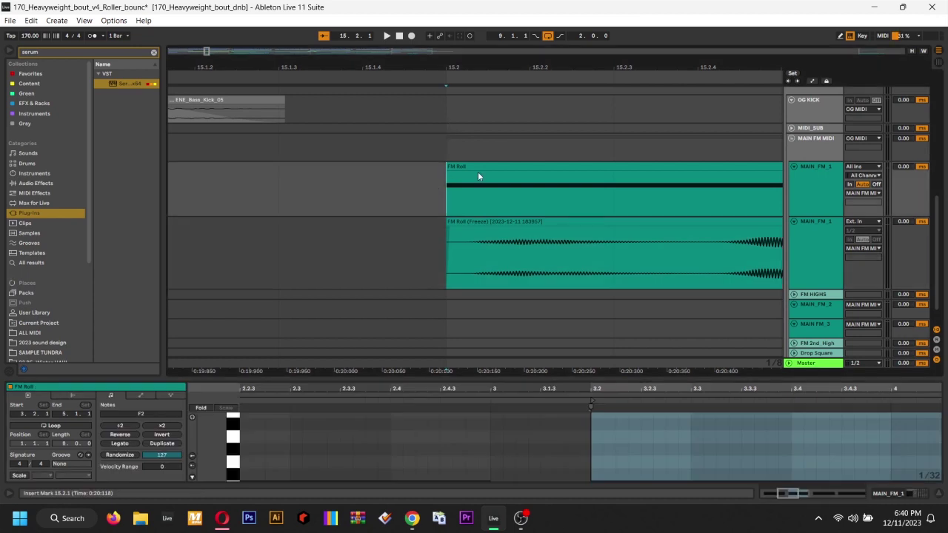
click(480, 168)
click(882, 496)
click(33, 387)
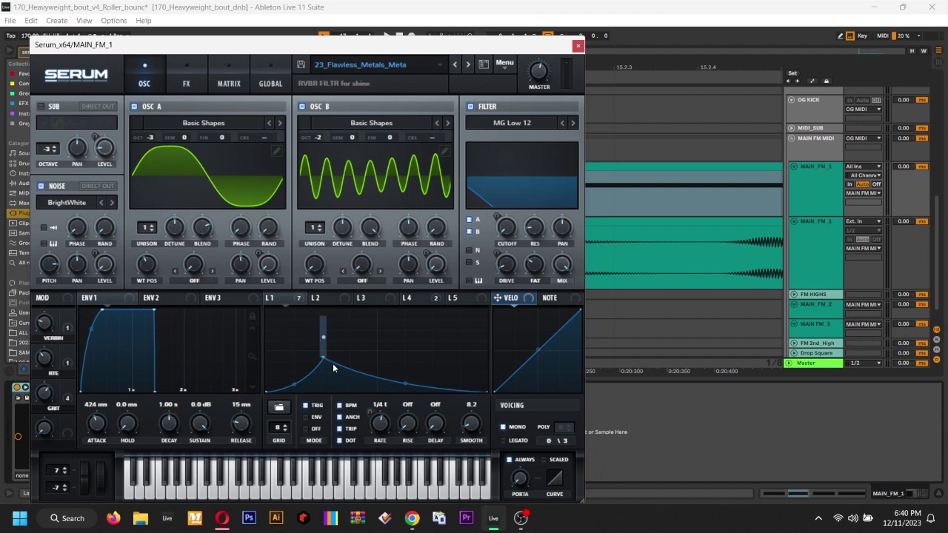
mouse_move(323, 338)
mouse_down()
mouse_move(319, 314)
mouse_move(323, 328)
mouse_up()
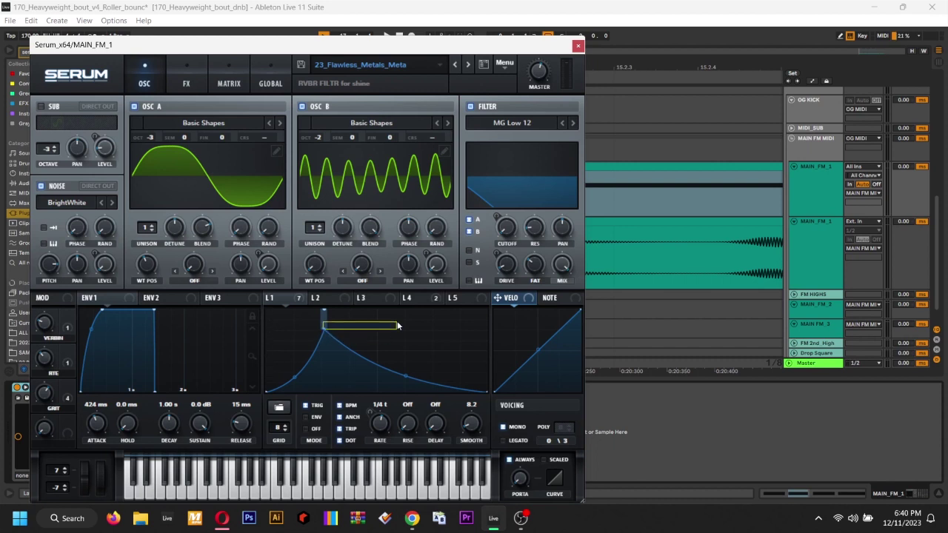
drag(385, 404, 371, 449)
key(space)
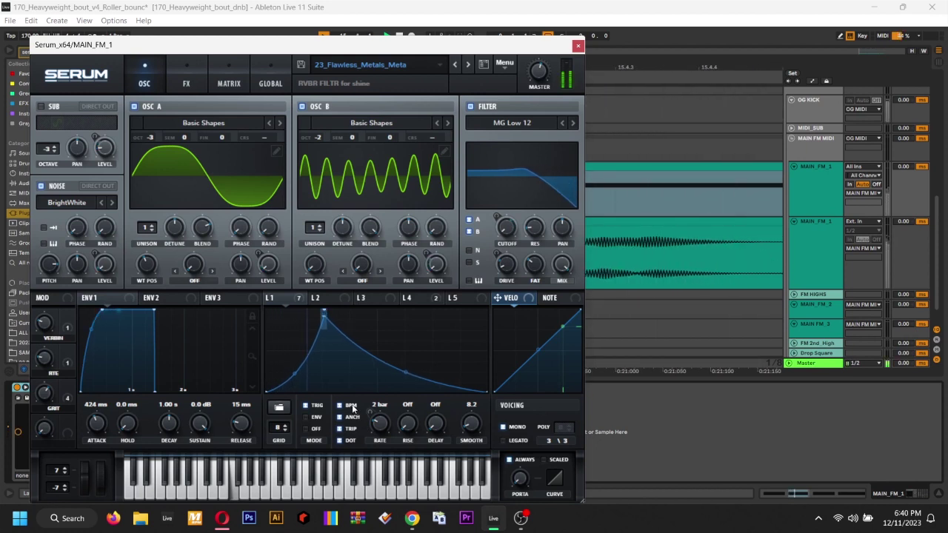
Reshape LFO 1 to peak about a quarter of the way in, and set Env 1's attack to about 259 ms
drag(326, 312, 377, 316)
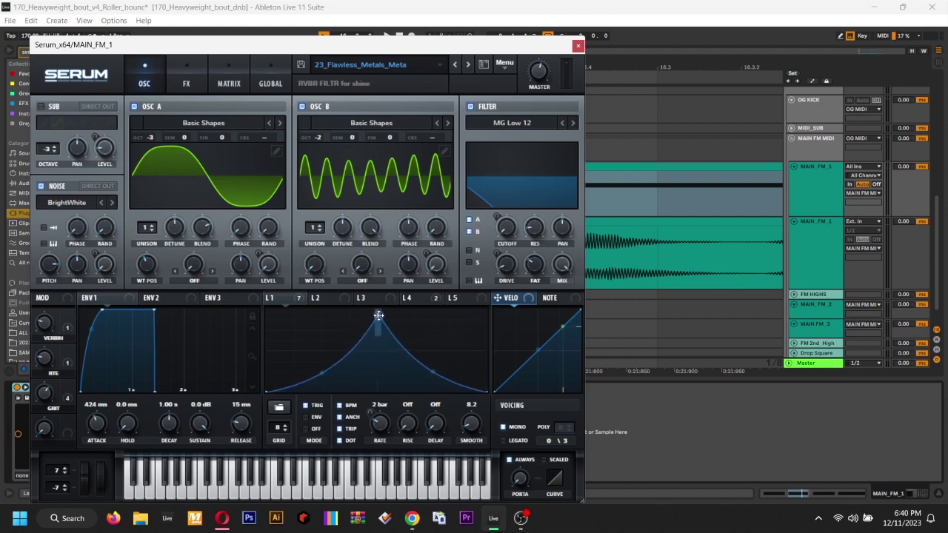
drag(272, 385, 305, 334)
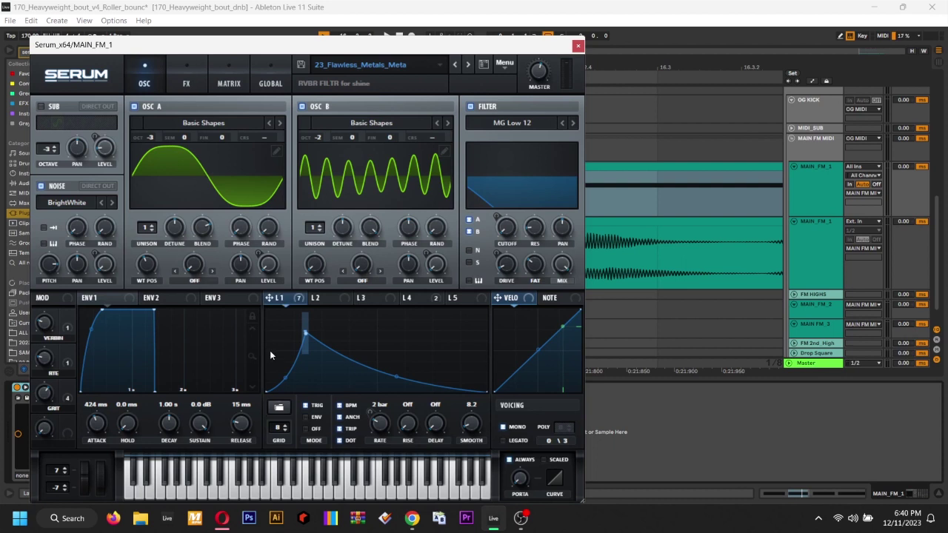
drag(305, 332, 80, 310)
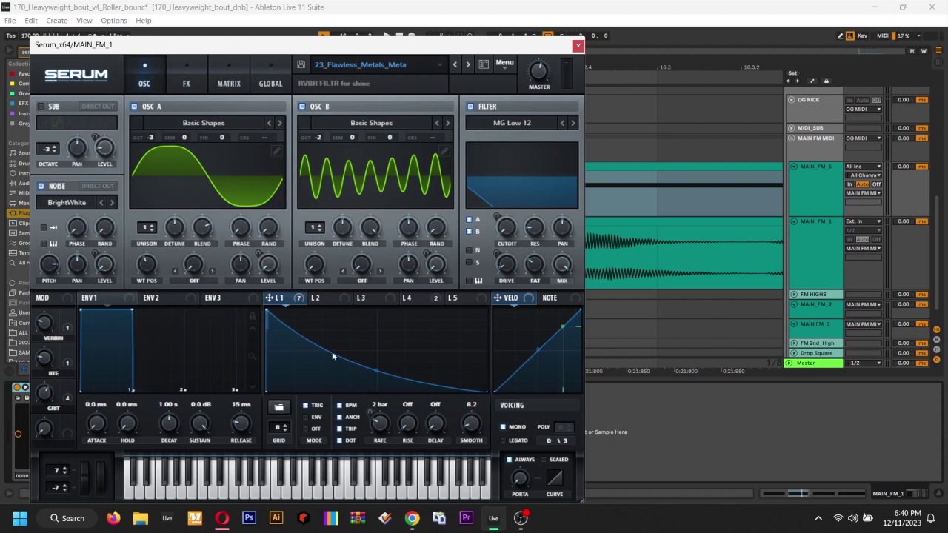
drag(267, 313, 317, 320)
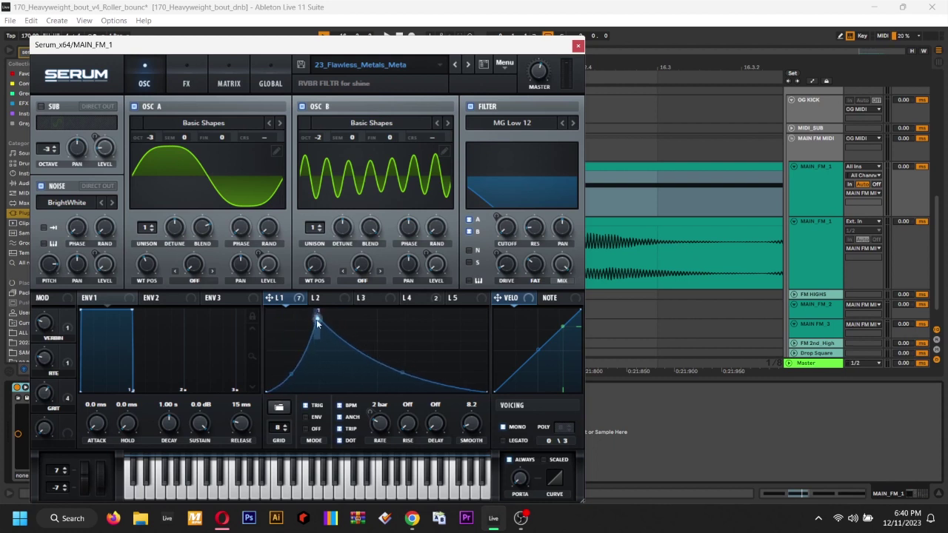
drag(79, 311, 87, 311)
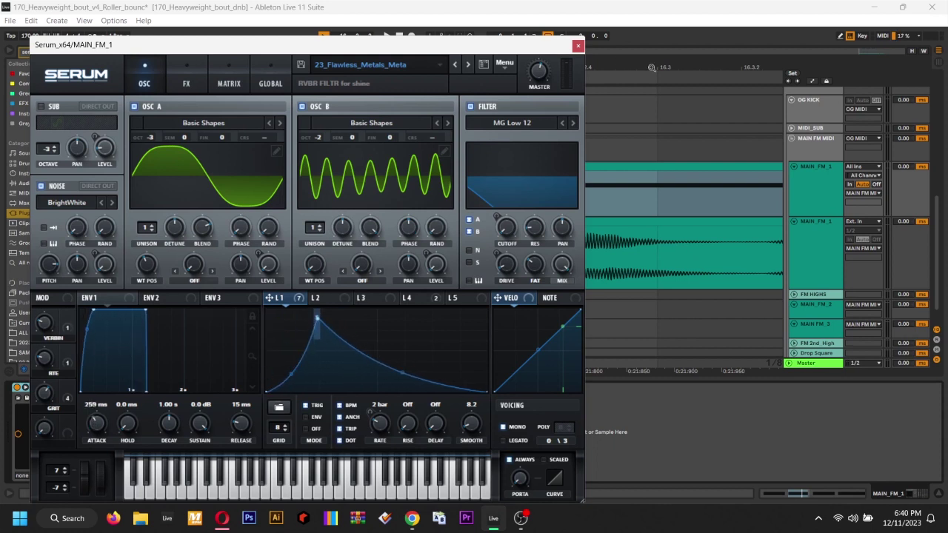
click(578, 45)
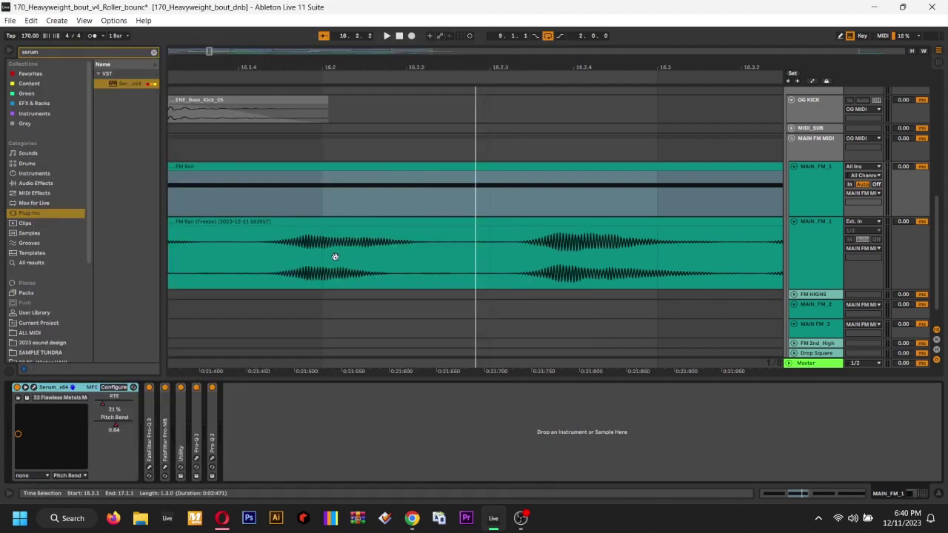
Place the insert marker at 15.2.1 on the flattened FM Roll track and set the fixed grid to 1/32
drag(335, 257, 496, 257)
drag(389, 259, 637, 255)
drag(325, 248, 422, 265)
click(402, 240)
click(334, 249)
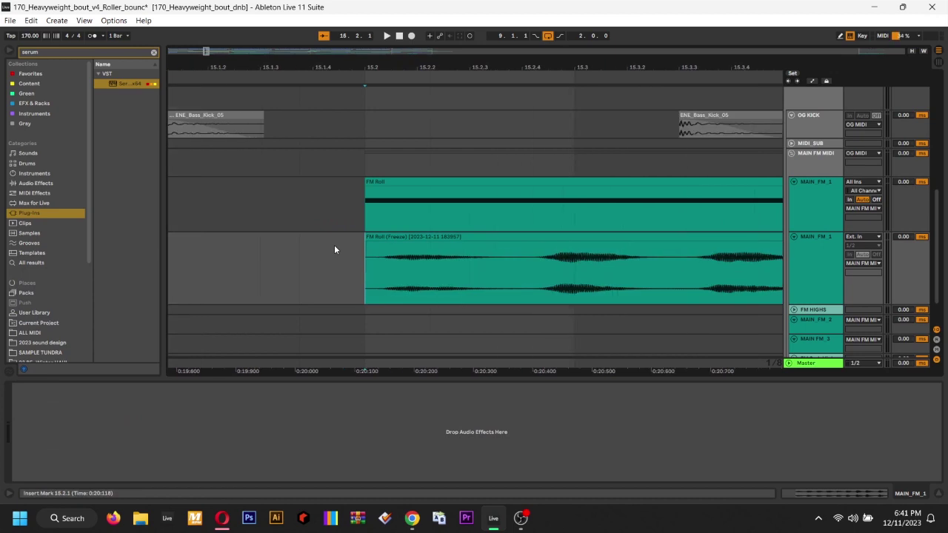
key(plus)
right_click(337, 272)
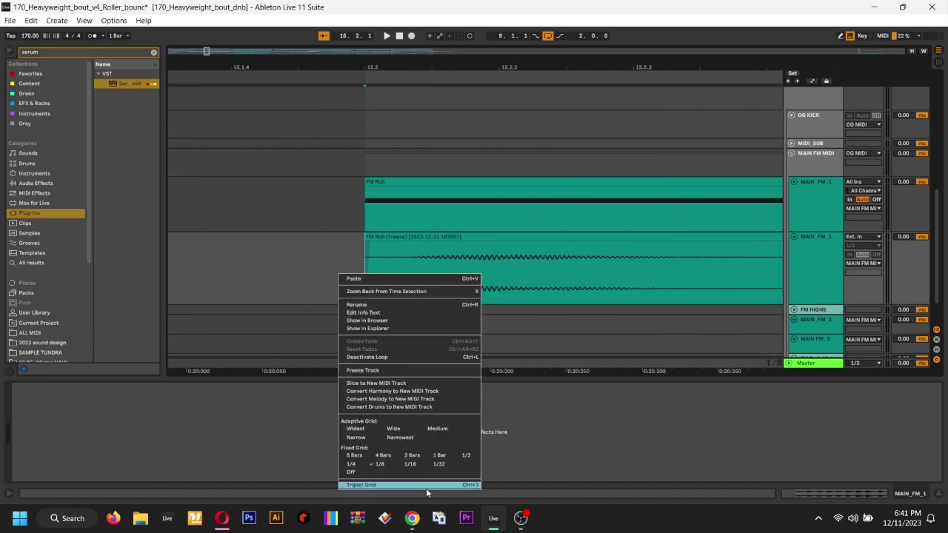
click(412, 465)
right_click(334, 268)
click(434, 460)
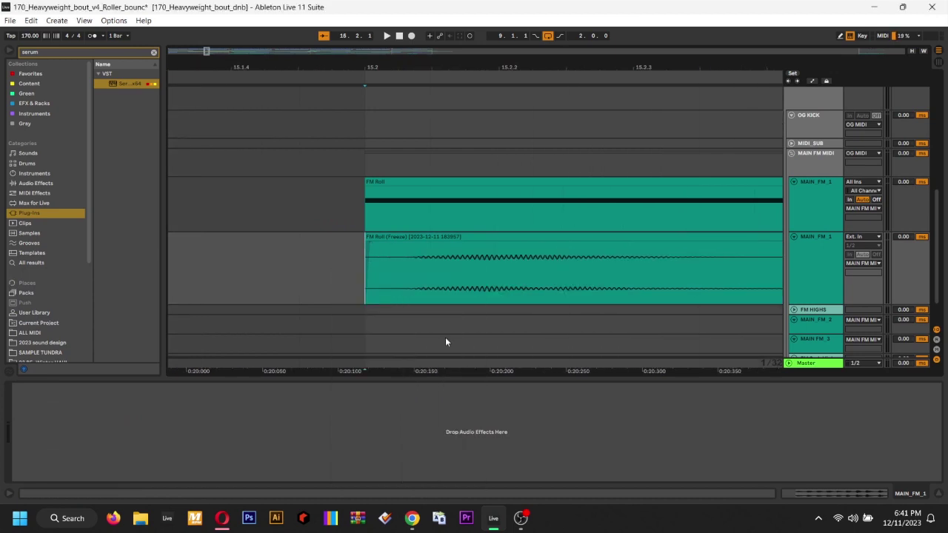
Select the first 1/32 of the flattened FM Roll clip from 15.2.1 and split it off
click(381, 273)
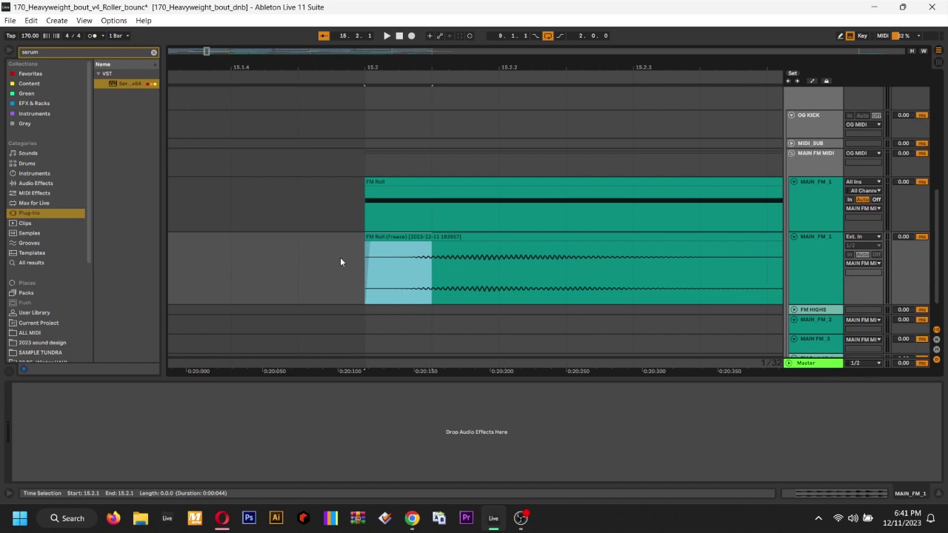
key(minus)
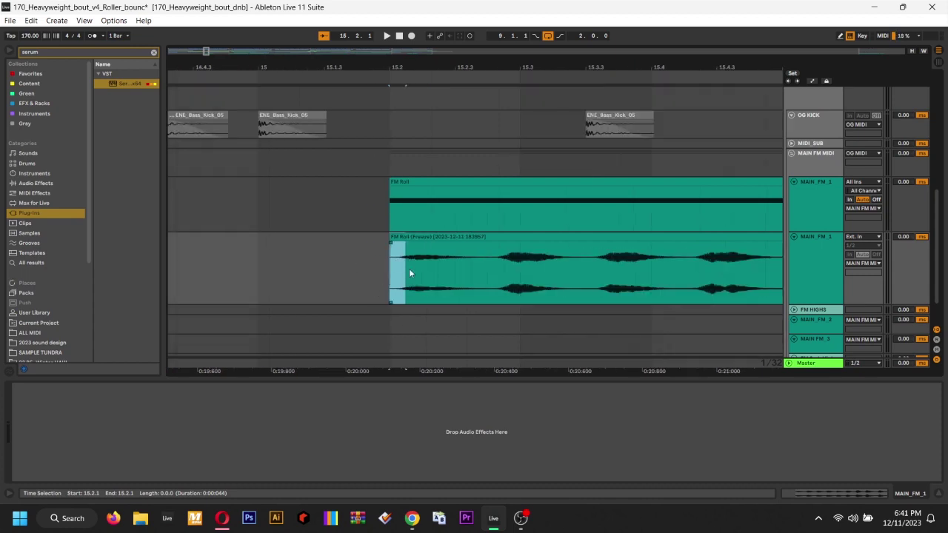
scroll(429, 222, up, 2)
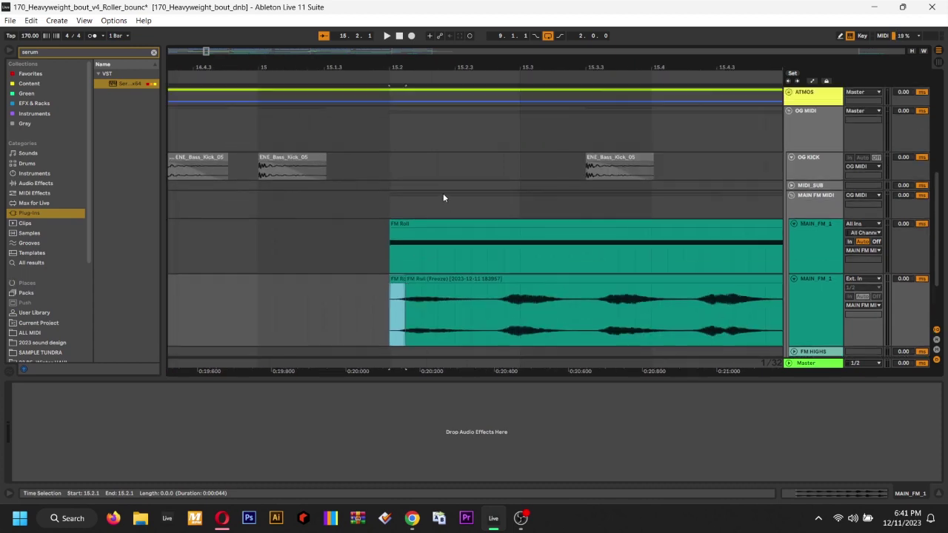
Select 15.2.1 to 15.2.2 in the MIDI FM Roll clip and place the insert marker at 15.2.3 on the flattened clip
drag(389, 246, 436, 252)
click(389, 246)
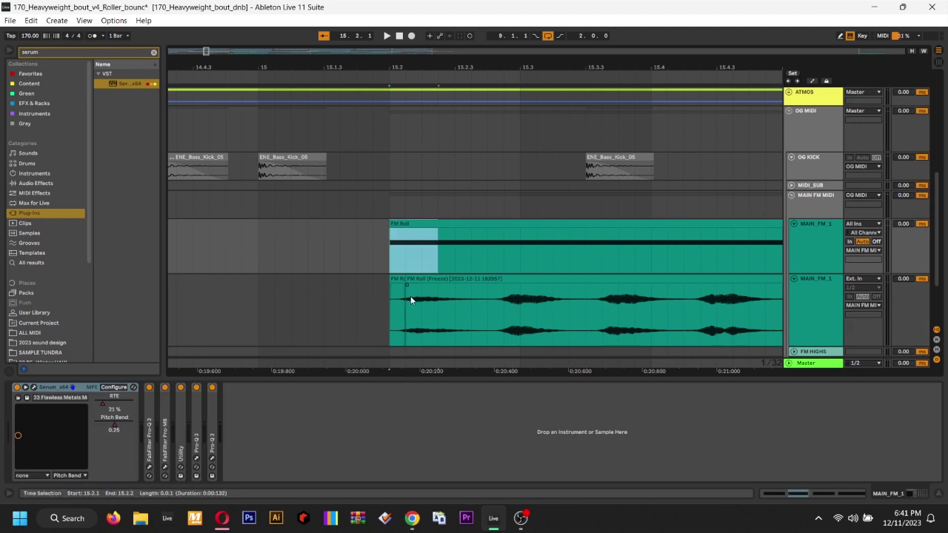
click(520, 299)
click(461, 298)
key(minus)
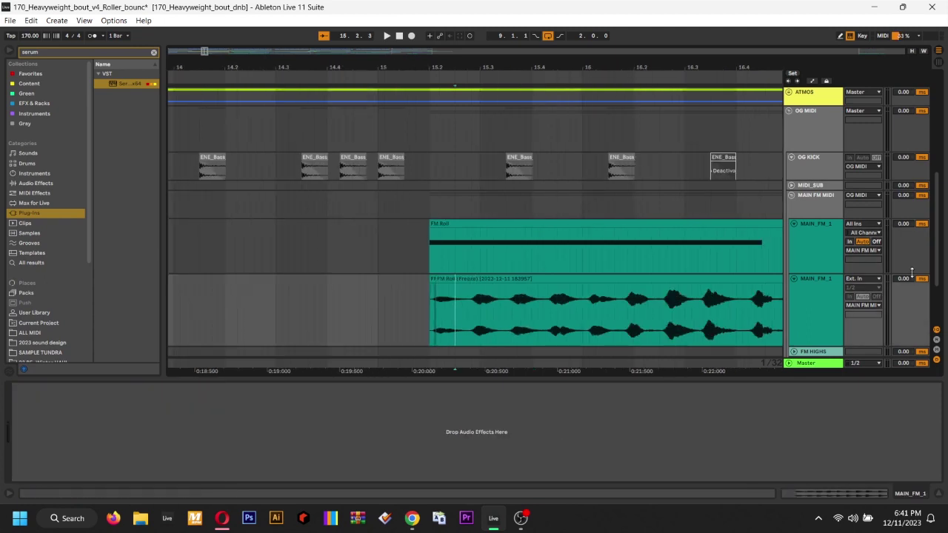
Replace the track delay display with the mixer controls and play the section with the flattened MAIN_FM_1 track soloed
click(936, 350)
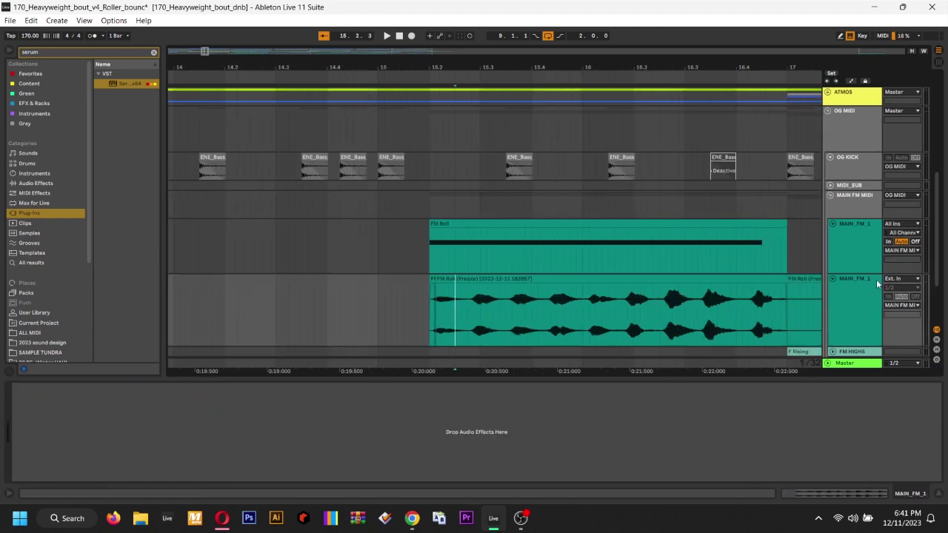
click(937, 348)
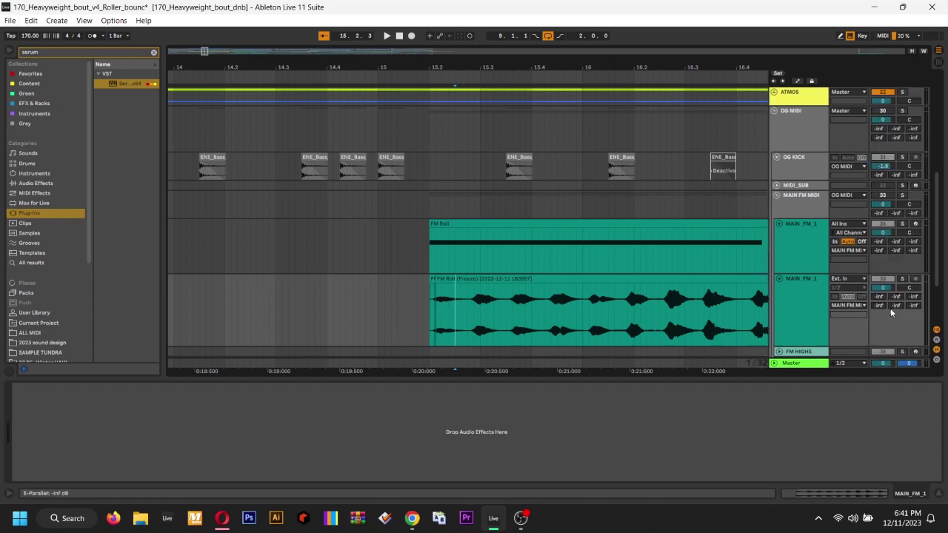
click(904, 271)
key(space)
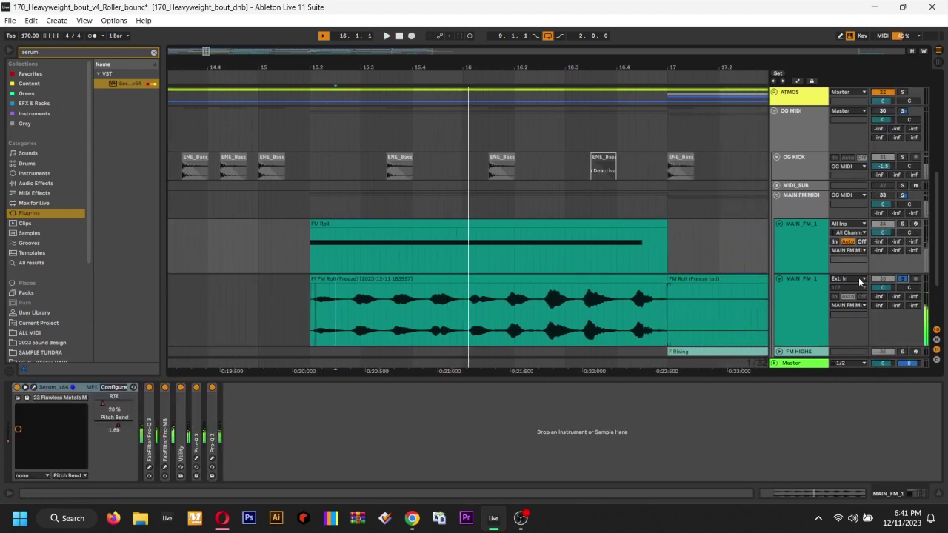
Activate the OG MIDI group and compare the FM Roll playback from 15.2.3 with and without the flattened MAIN_FM_1 soloed
key(space)
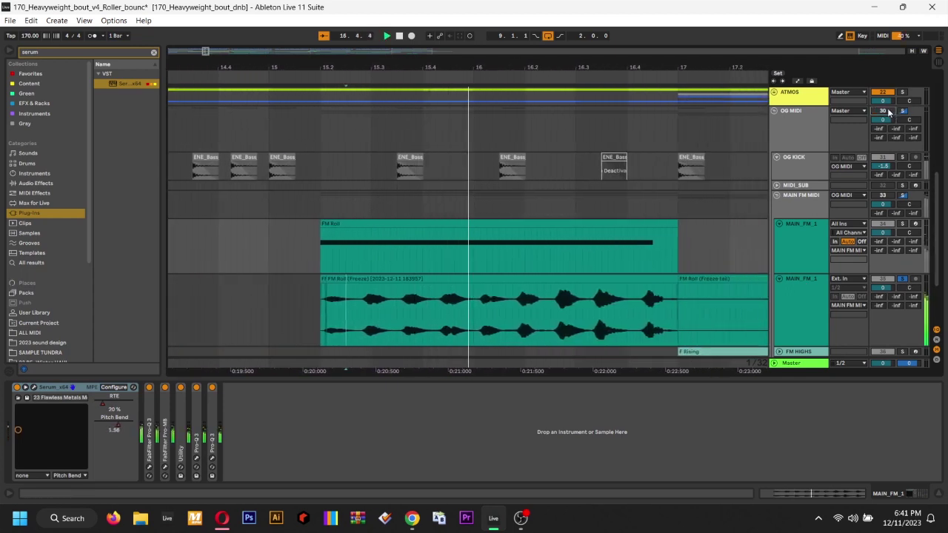
key(space)
key(space)
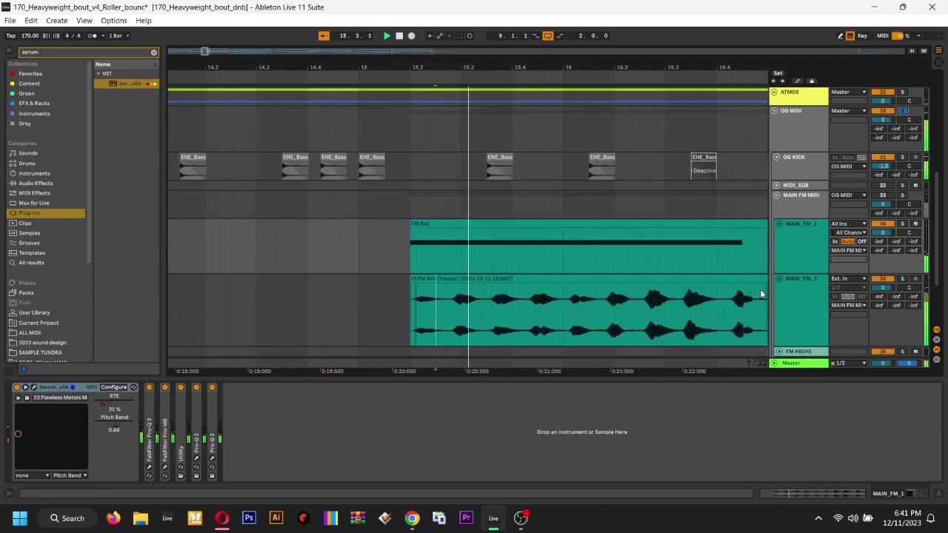
key(space)
key(space)
click(904, 279)
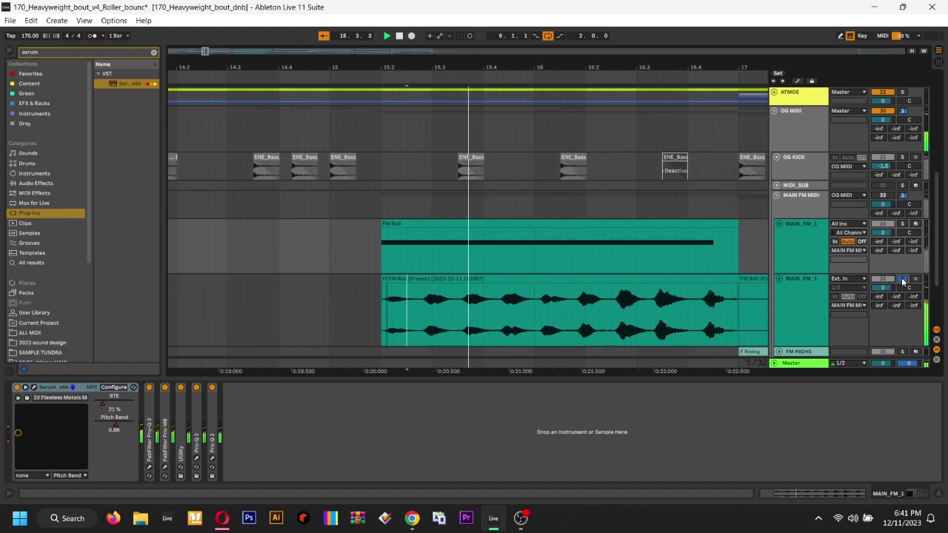
key(space)
key(space)
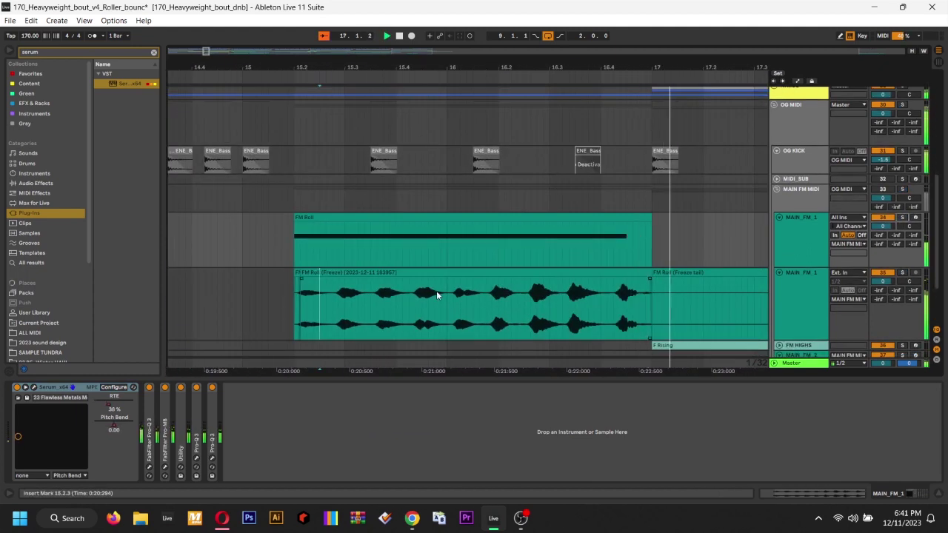
Select the flattened FM E - Switch clip at 25.2.1 in the Main Drop/Fake section
click(460, 313)
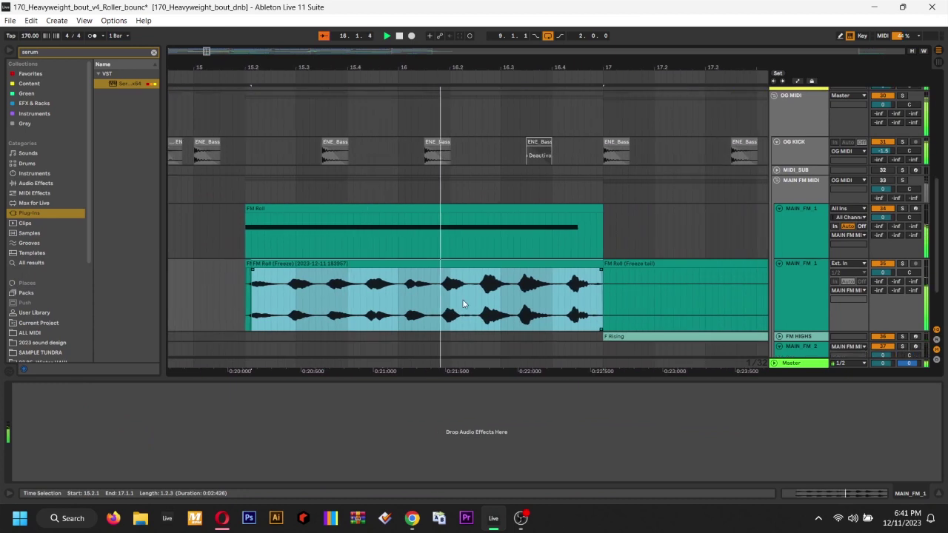
key(minus)
drag(579, 261, 379, 276)
key(minus)
key(minus)
click(491, 304)
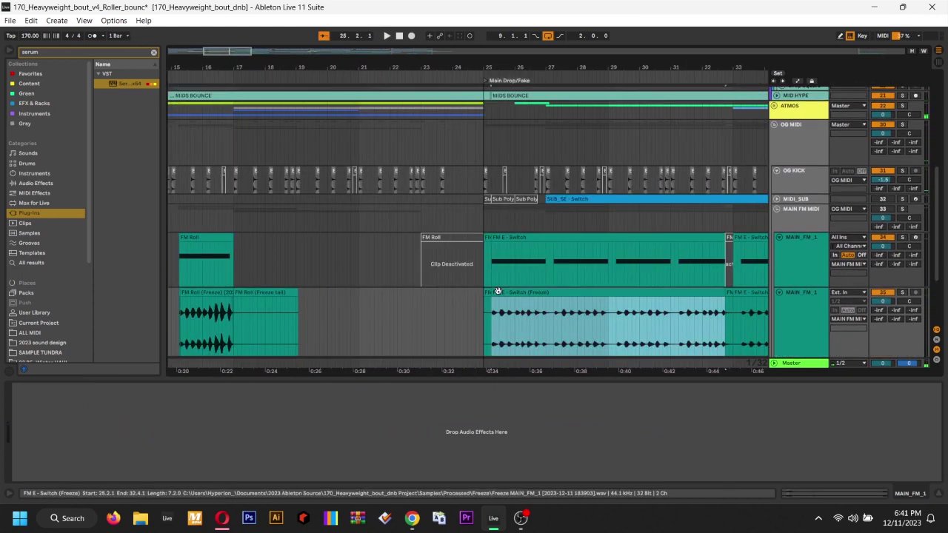
Play the FM E - Switch section from 25.2.1, toggling solo on the flattened MAIN_FM_1 track
key(plus)
key(plus)
key(plus)
key(plus)
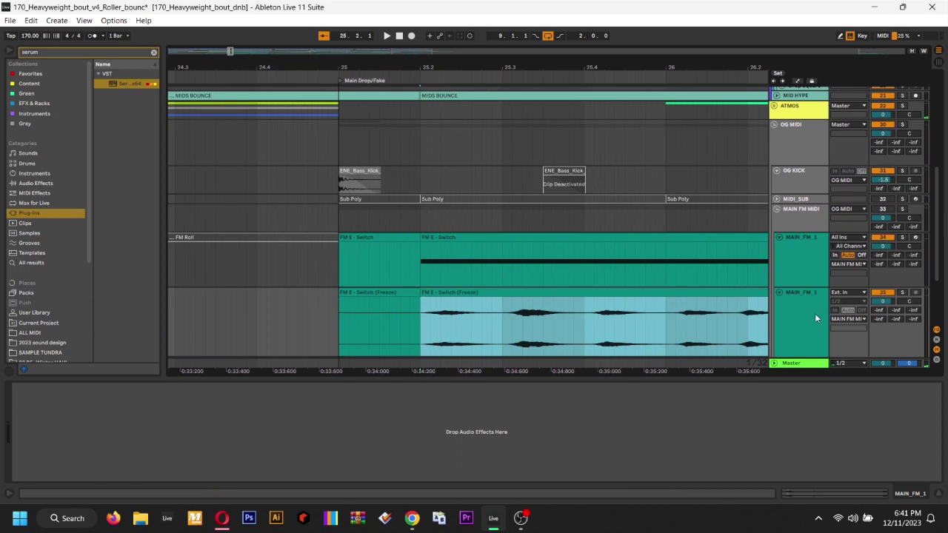
click(902, 292)
key(space)
drag(667, 330, 514, 334)
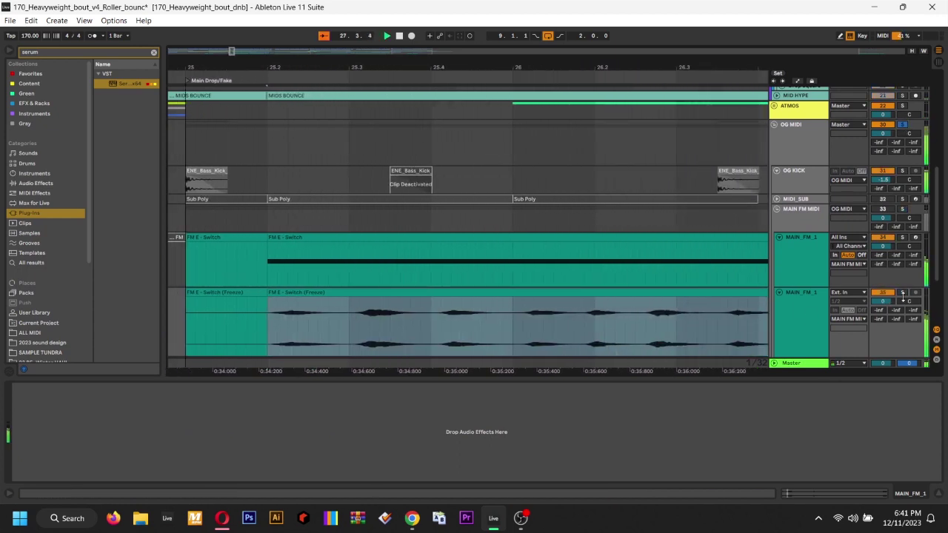
Collapse the OG MIDI group and toggle its track activation during playback
scroll(809, 207, up, 2)
click(811, 187)
key(Left)
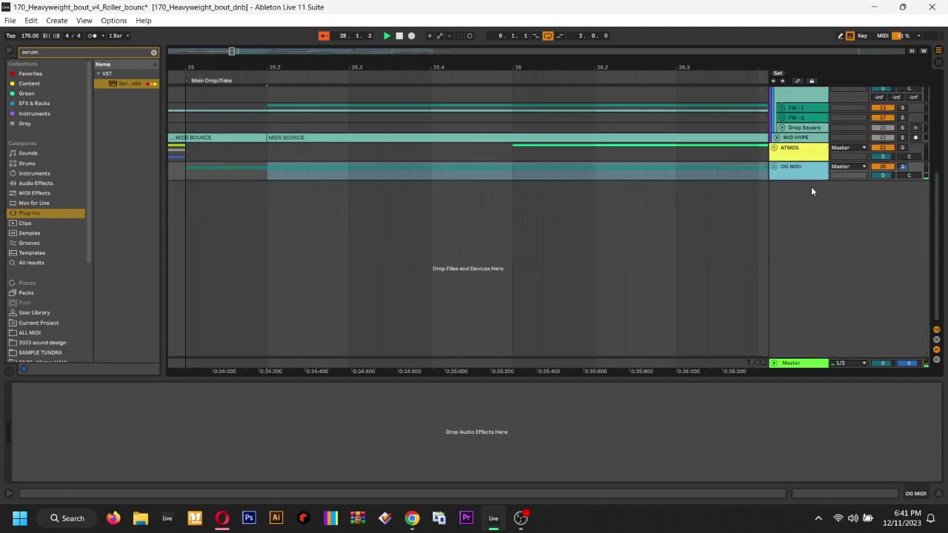
click(884, 167)
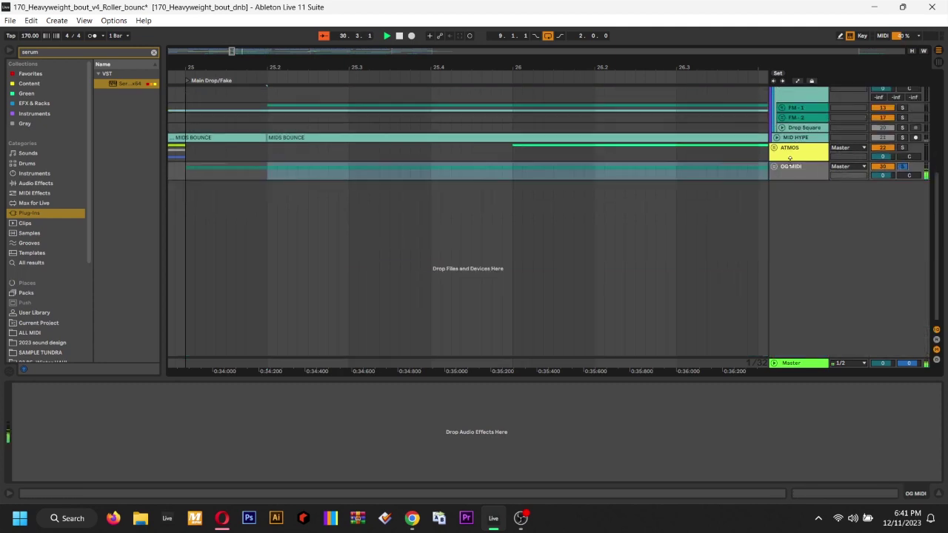
Expand the OG MIDI group and activate the MAIN FM MIDI group inside it
click(782, 171)
click(774, 168)
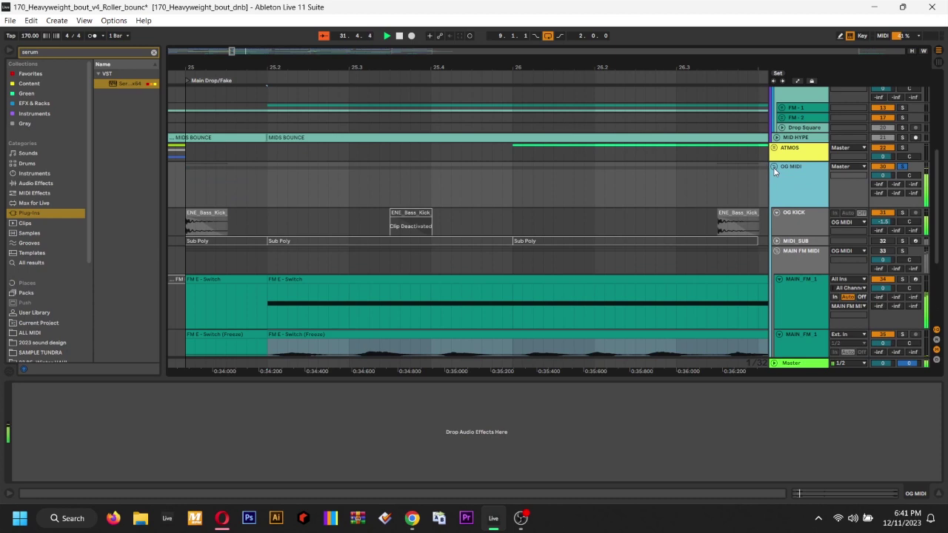
scroll(852, 268, down, 3)
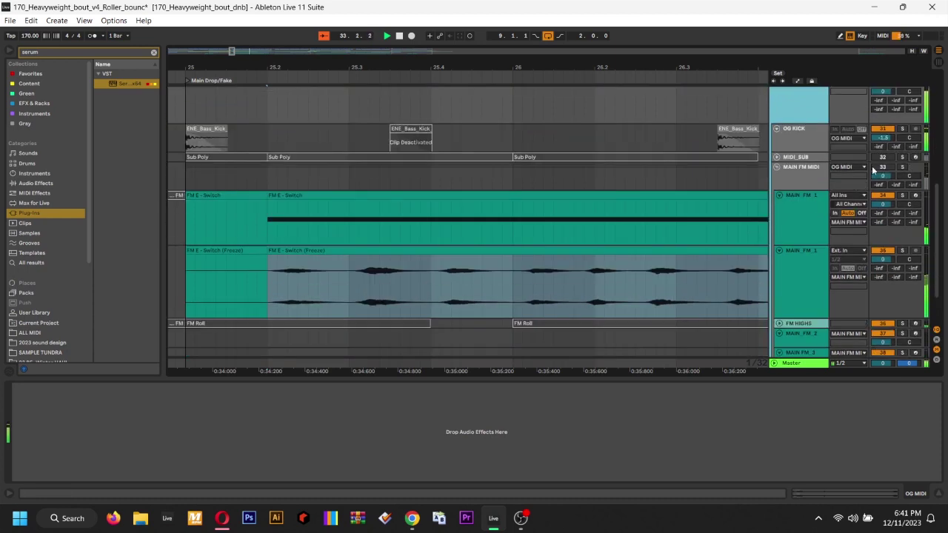
click(885, 167)
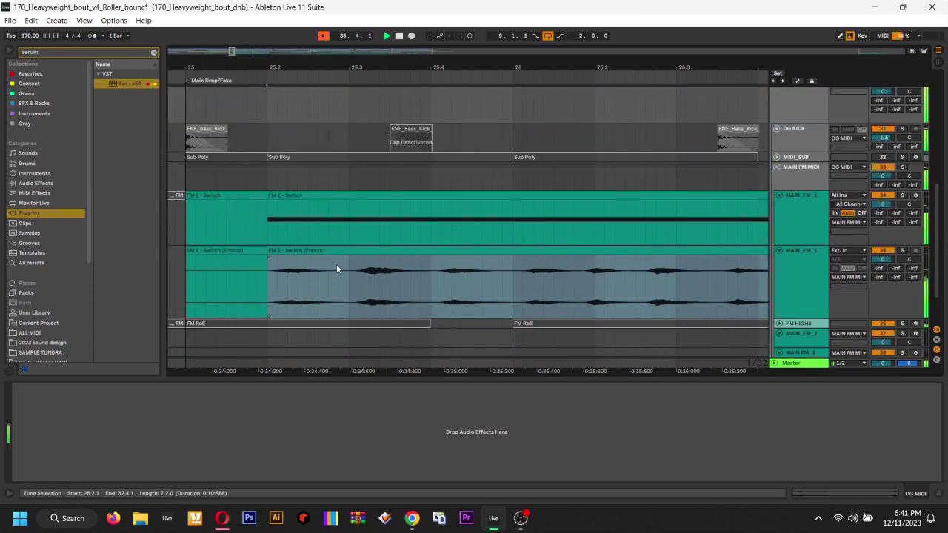
Play the FM E - Switch section from 25.2.1 and solo the flattened MAIN_FM_1 track in the OG MIDI group
key(space)
key(space)
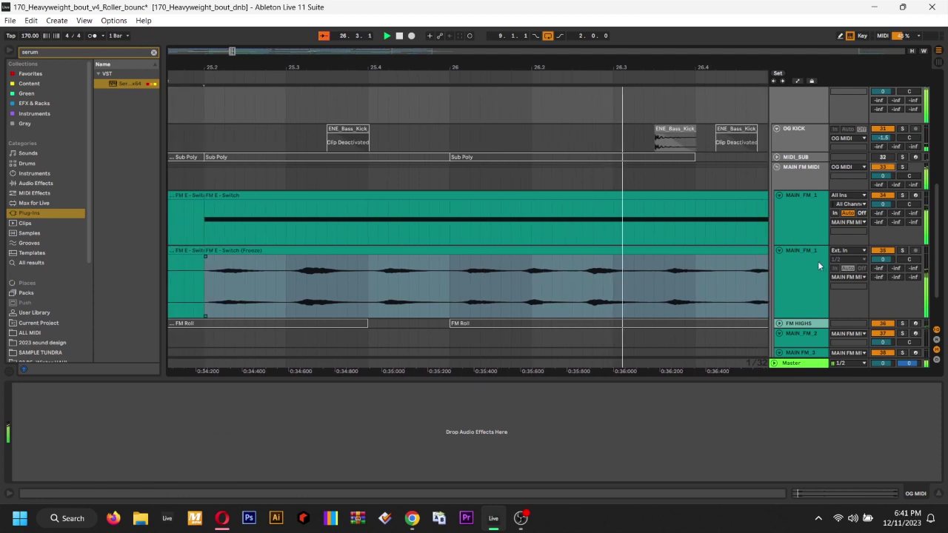
key(space)
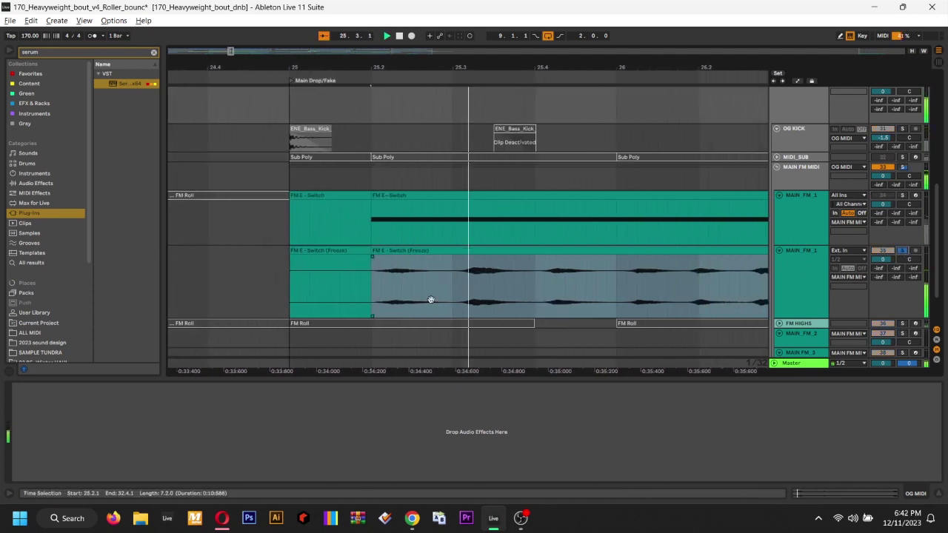
click(457, 290)
key(minus)
key(minus)
key(minus)
key(minus)
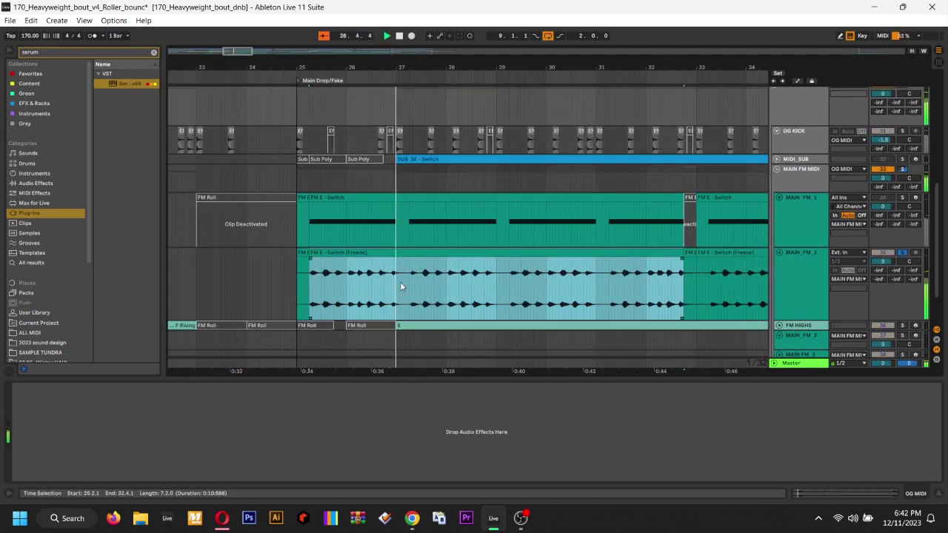
scroll(320, 263, left, 1)
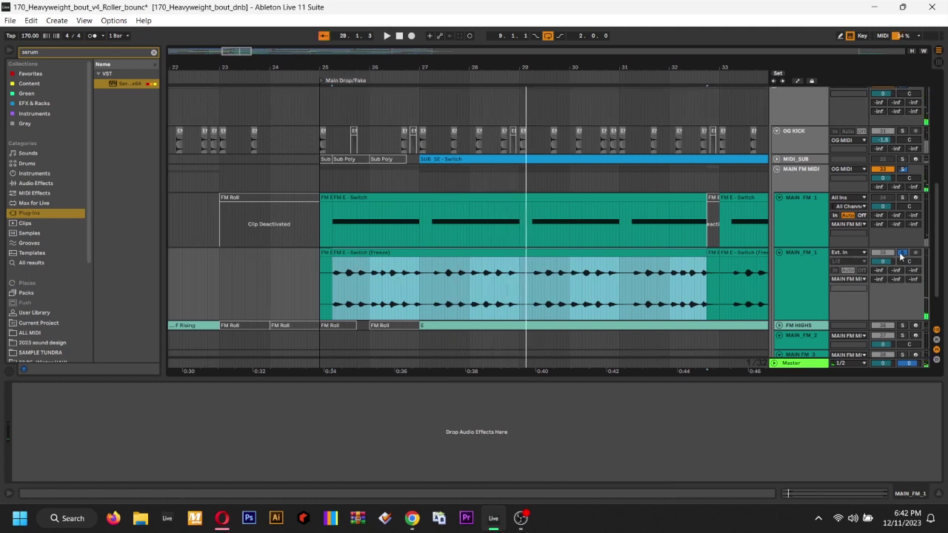
Play from the short FM E - Switch clip at 25.1.1, unsolo the flattened MAIN_FM_1 track and stop playback
click(474, 276)
click(328, 253)
key(space)
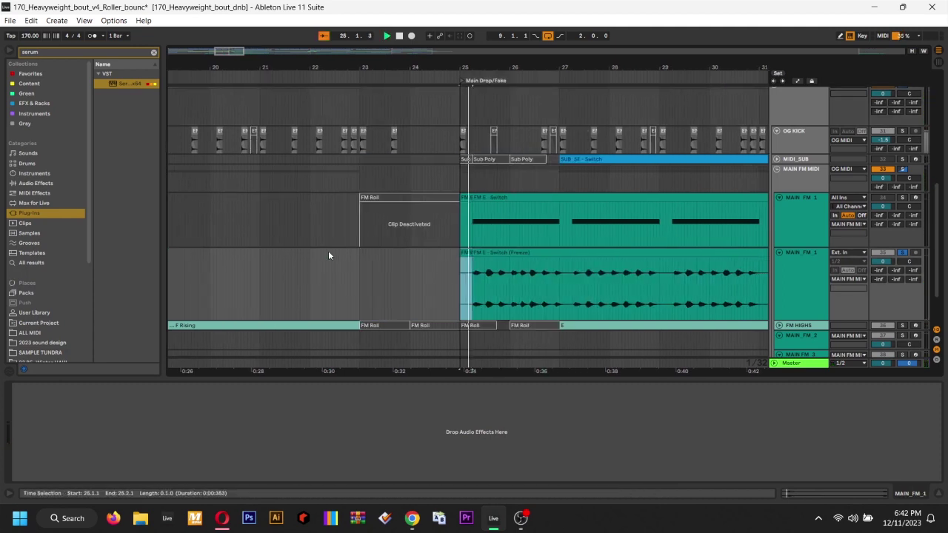
scroll(829, 269, up, 1)
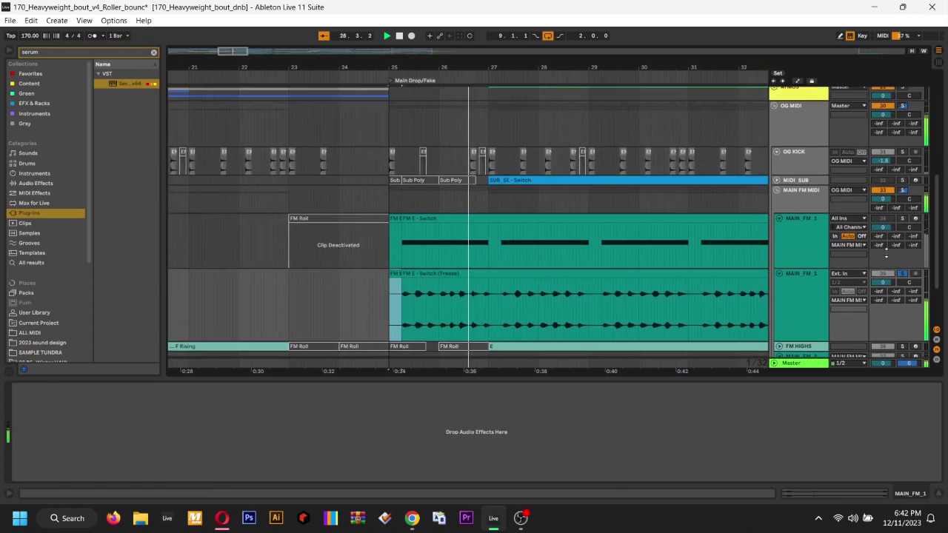
click(903, 275)
scroll(497, 294, left, 2)
scroll(504, 296, down, 1)
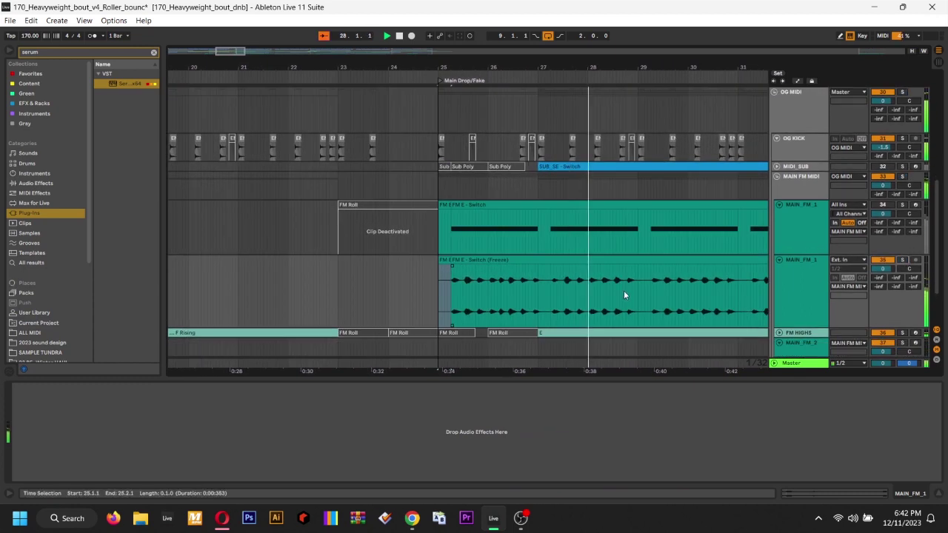
key(space)
Deactivate and collapse the OG MIDI group
click(590, 271)
scroll(577, 256, up, 3)
scroll(845, 240, down, 1)
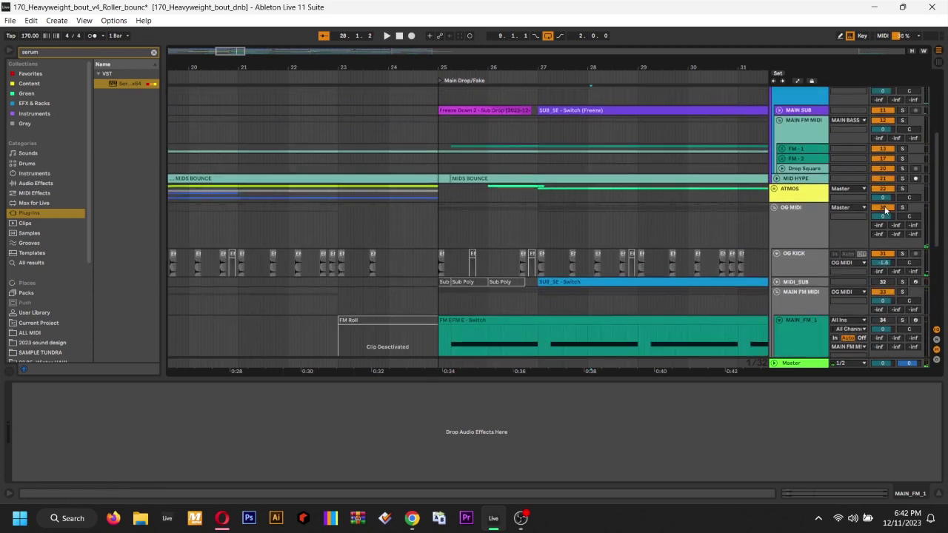
scroll(748, 221, up, 8)
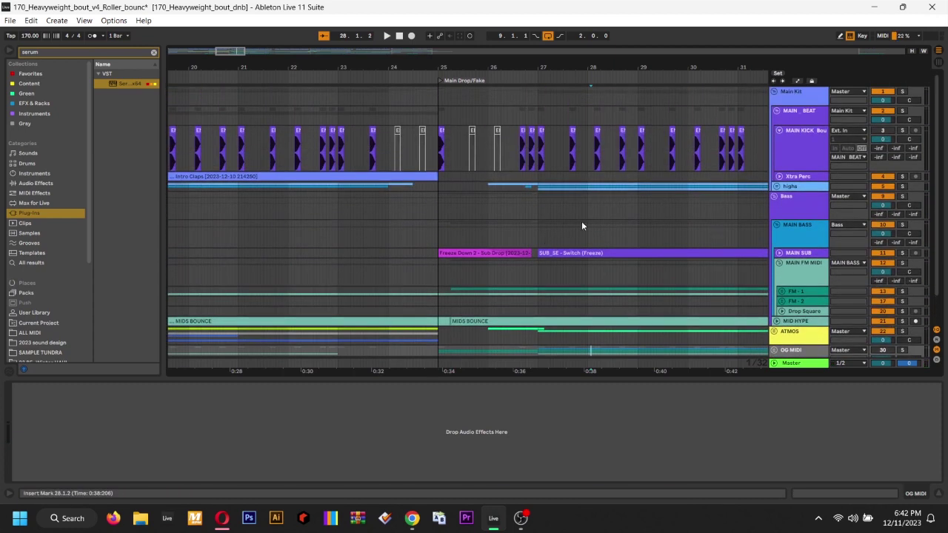
Expand the FM - 1 group under MAIN FM MIDI and increase the height of its MAIN_FM_1 track
click(582, 221)
scroll(809, 265, down, 3)
click(781, 261)
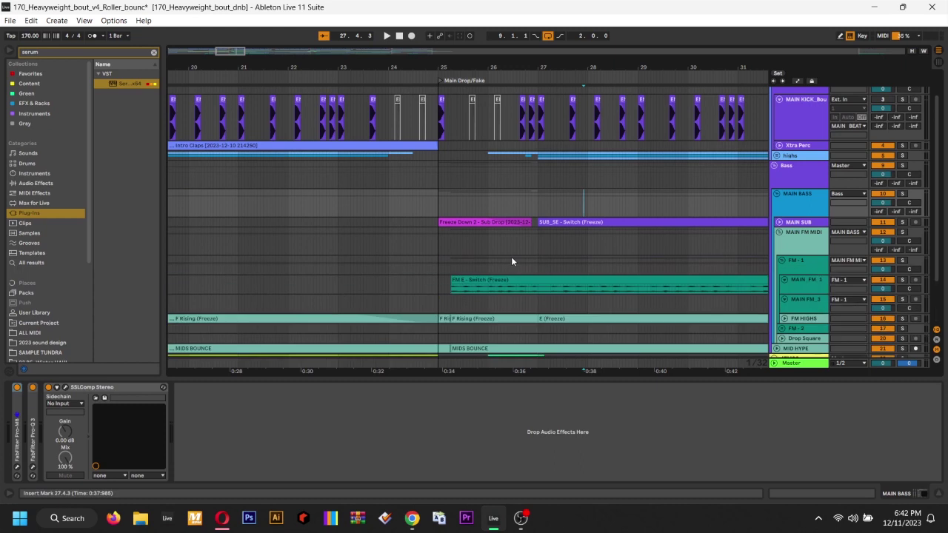
click(434, 280)
drag(793, 294, 792, 321)
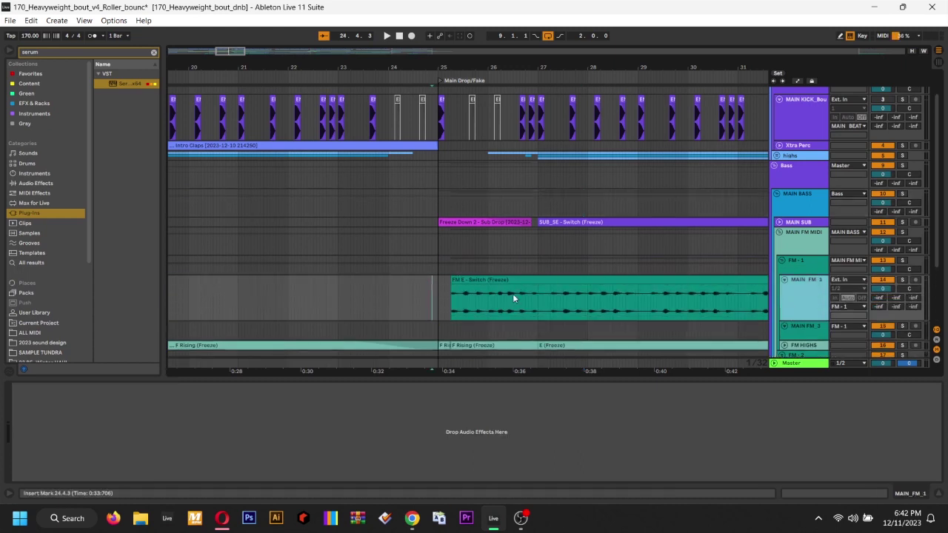
Examine the start of the flattened FM E - Switch waveform in FM - 1 between 25.1.3 and 25.4.1
scroll(512, 293, down, 6)
click(446, 239)
scroll(446, 242, up, 10)
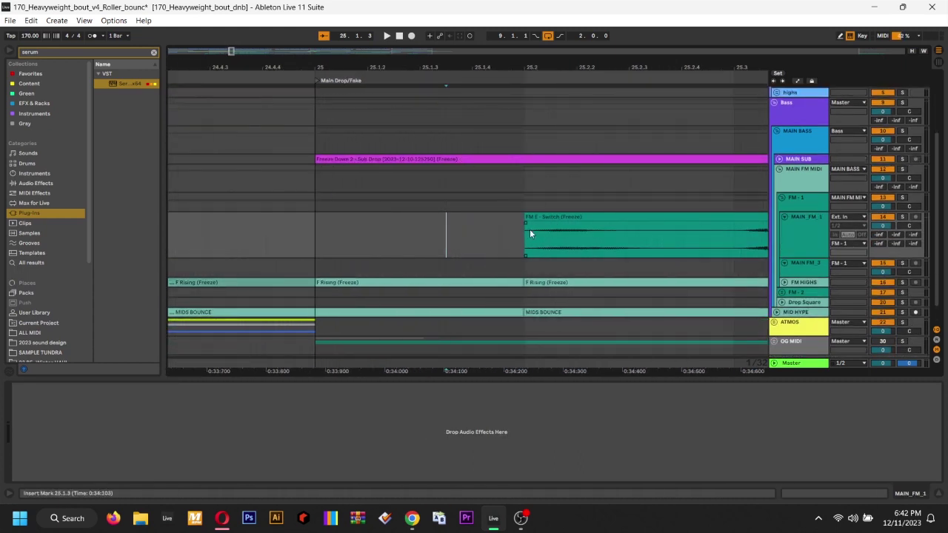
scroll(517, 234, down, 7)
click(563, 231)
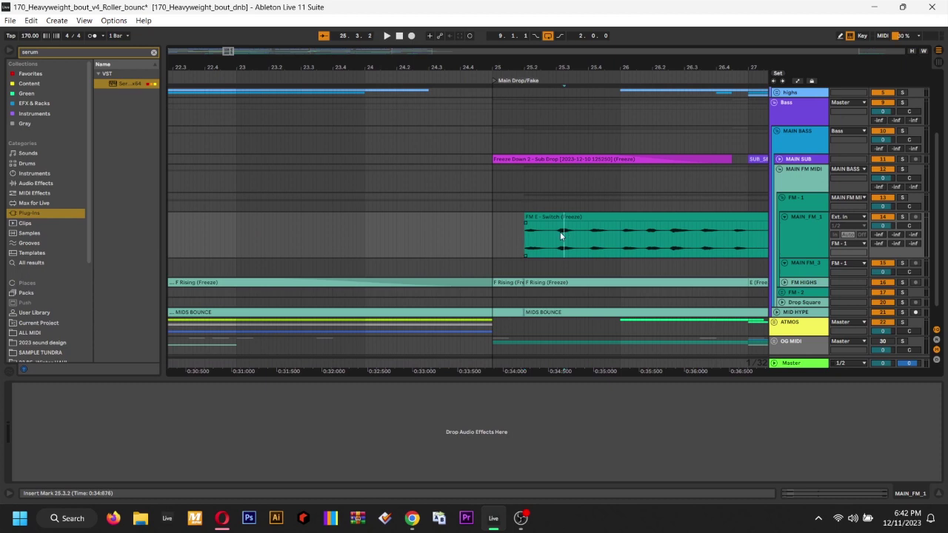
scroll(561, 233, up, 5)
click(551, 233)
scroll(592, 233, right, 1)
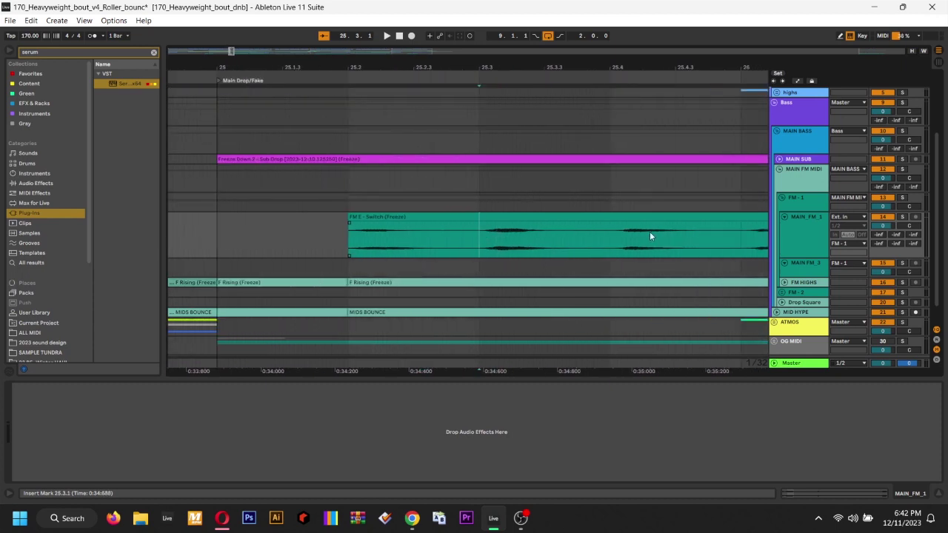
scroll(567, 243, right, 3)
scroll(567, 243, up, 1)
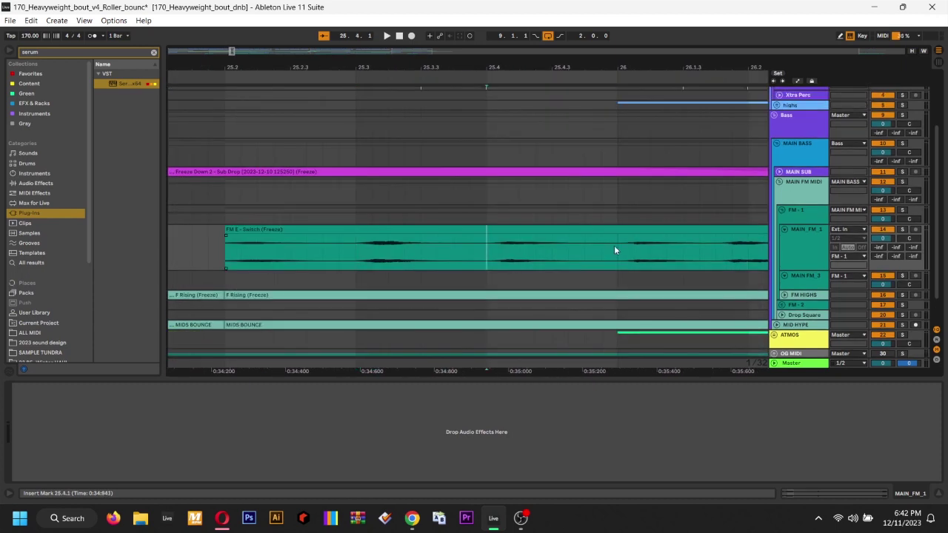
scroll(406, 250, down, 4)
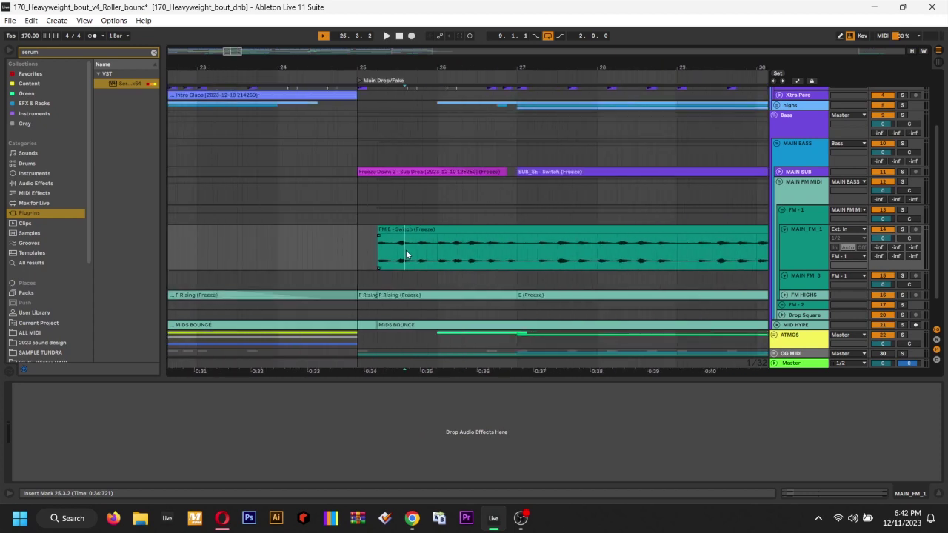
Play the Main Drop/Fake section from 25.1.1 on the MAIN_FM_1 track, pausing and resuming playback
click(356, 243)
scroll(356, 248, up, 2)
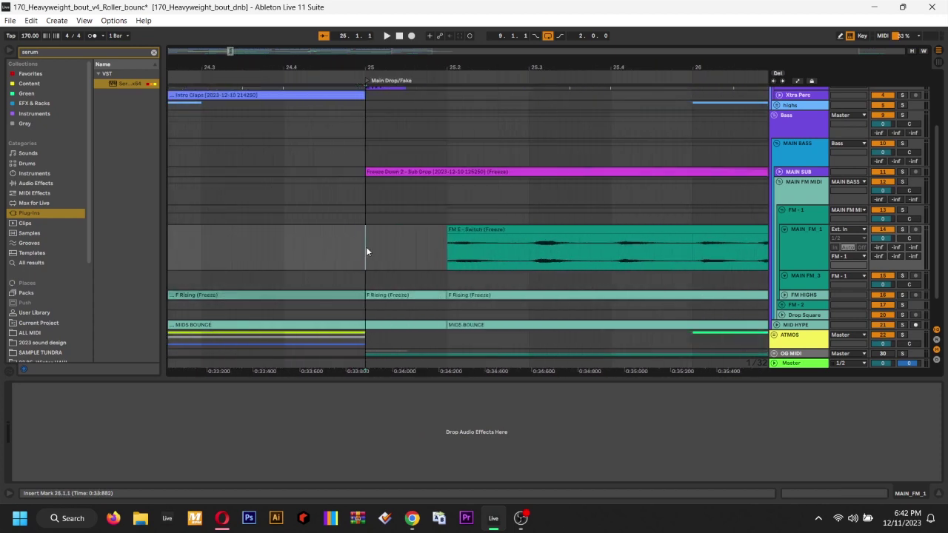
scroll(366, 247, down, 5)
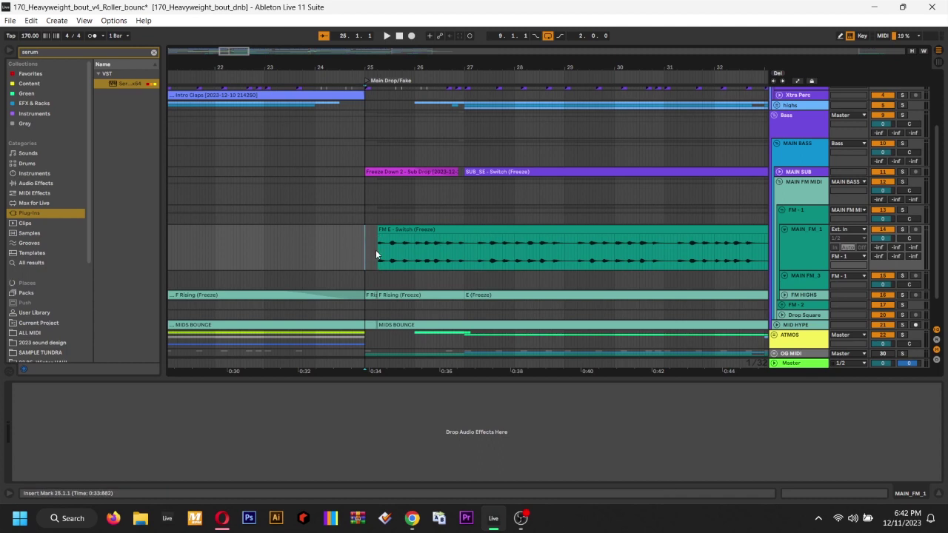
key(space)
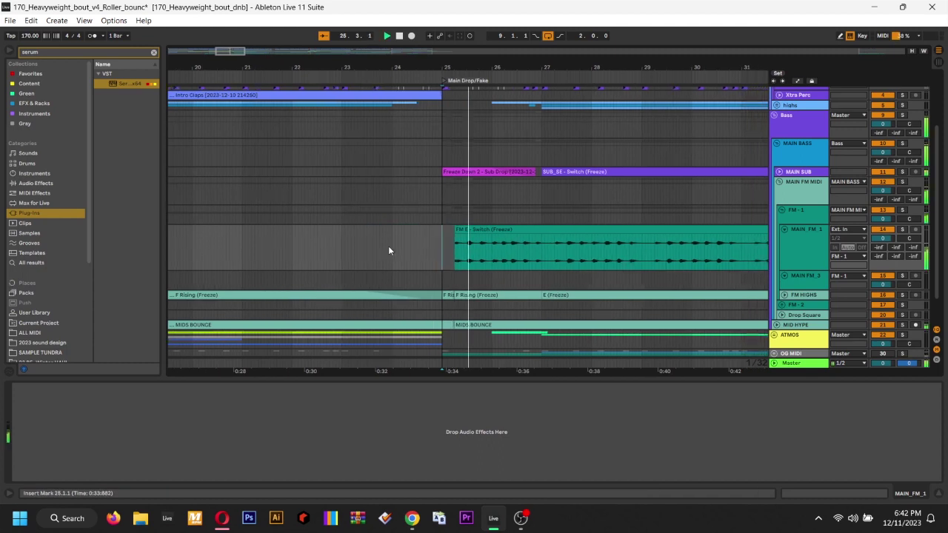
key(space)
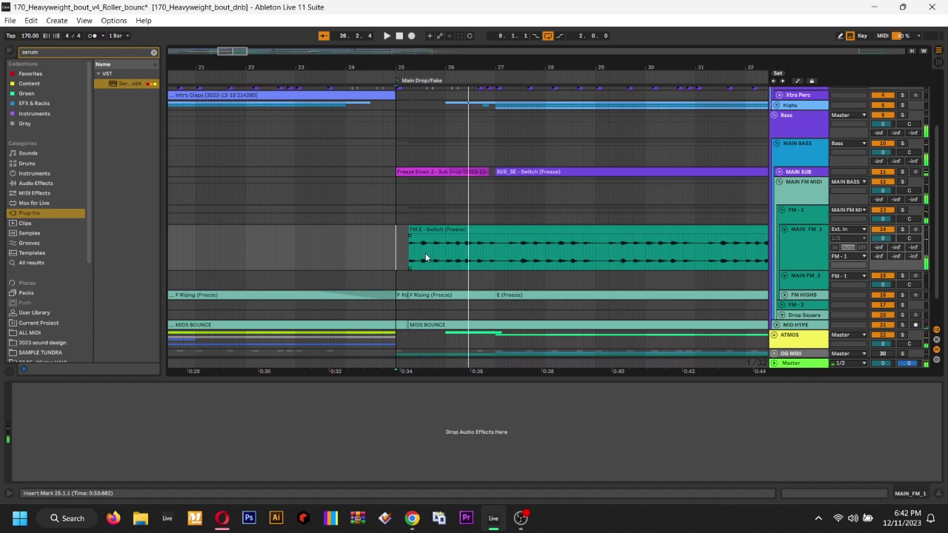
key(space)
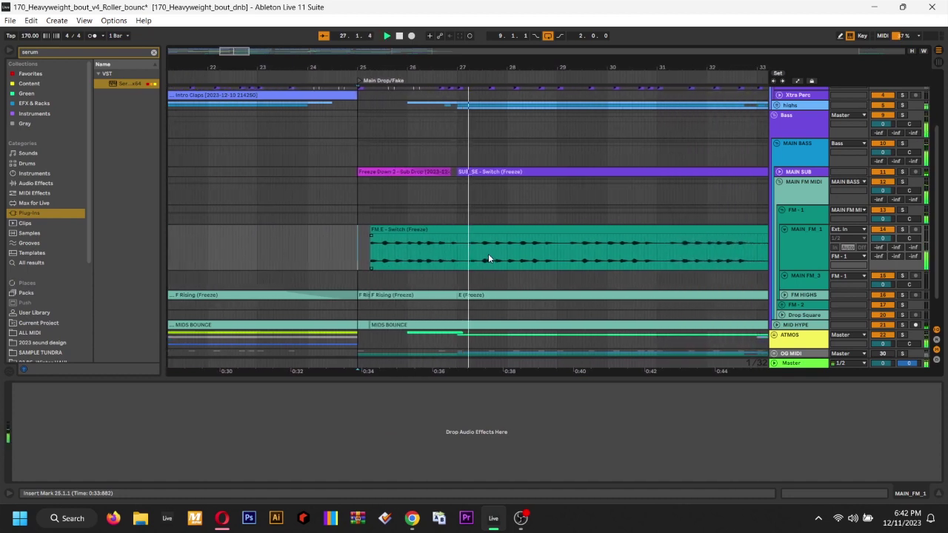
Activate the MAIN KICK track in the Main Kit group during playback, and stop playback
scroll(797, 256, up, 3)
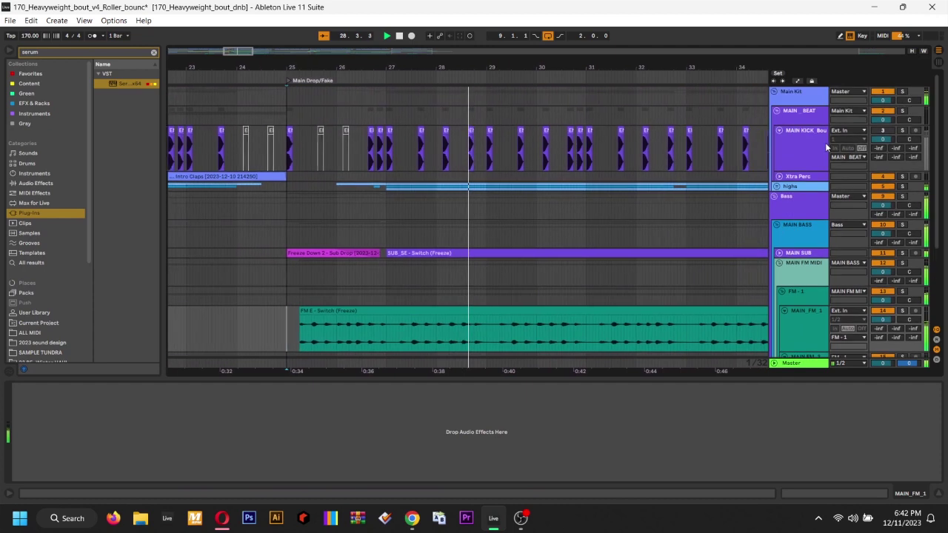
scroll(667, 226, down, 1)
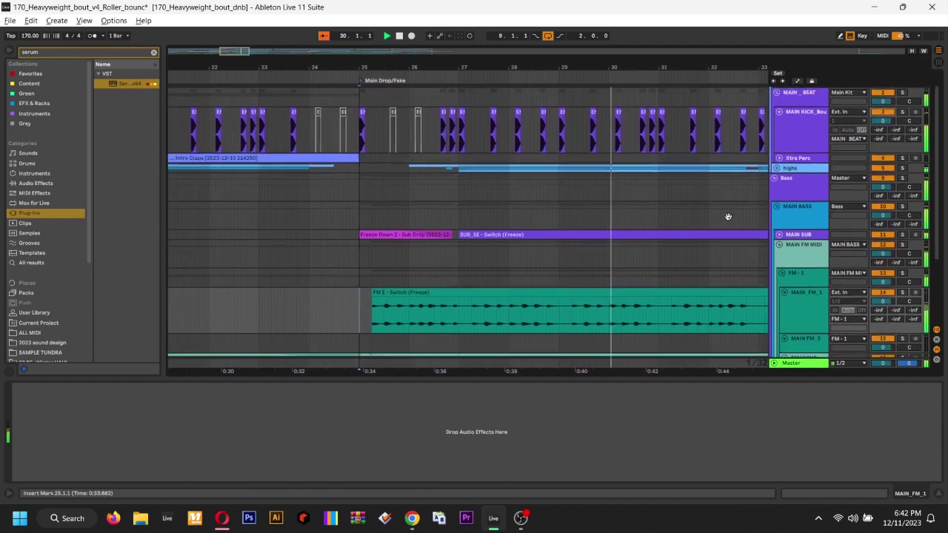
scroll(785, 151, up, 1)
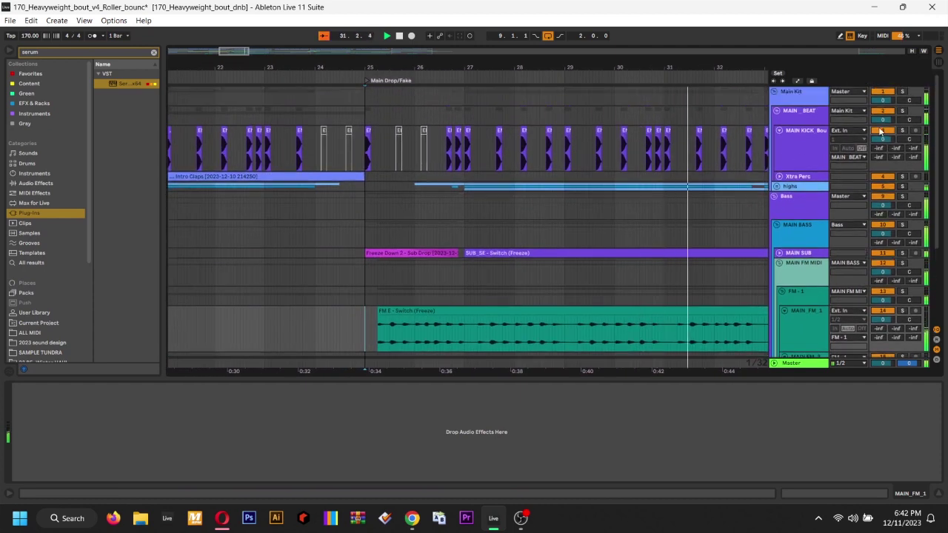
scroll(490, 246, down, 5)
key(space)
Examine the flattened FM E - Switch waveform on MAIN_FM_1 around 27.1.1 and 27.2.4
click(466, 218)
key(plus)
key(plus)
key(plus)
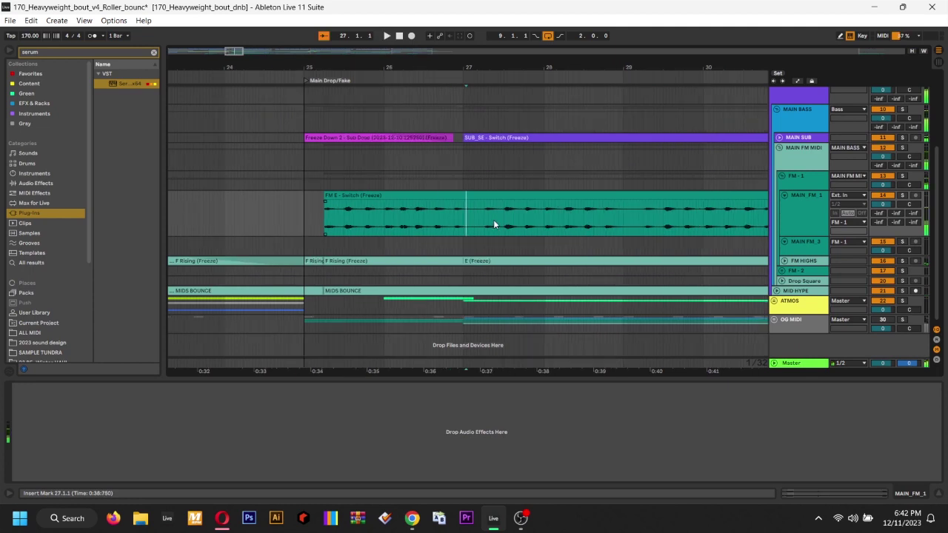
click(607, 207)
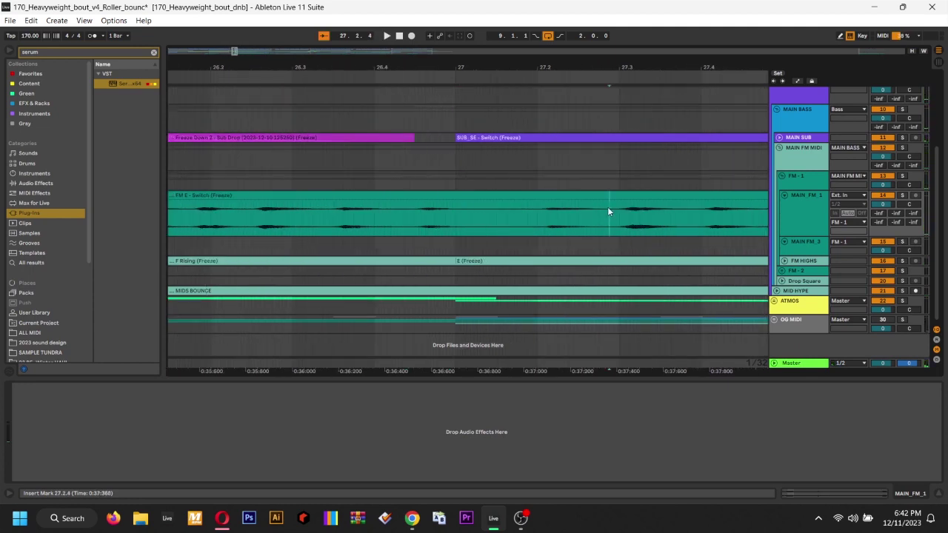
scroll(607, 207, down, 6)
scroll(651, 296, up, 1)
click(623, 274)
scroll(621, 274, down, 6)
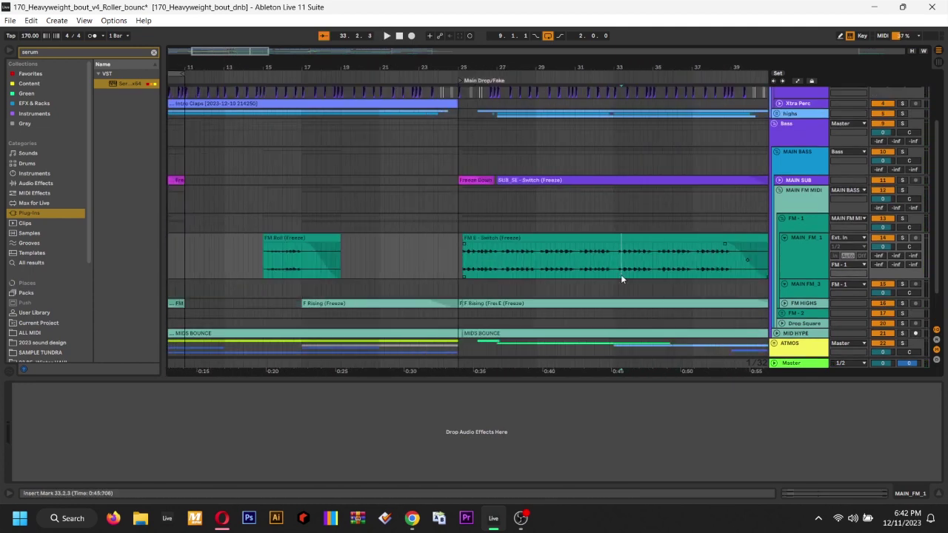
Review the full arrangement, from the intro through the Main Drop/Fake, Offset - Mod and 2 Step Break sections
scroll(339, 278, down, 1)
click(400, 265)
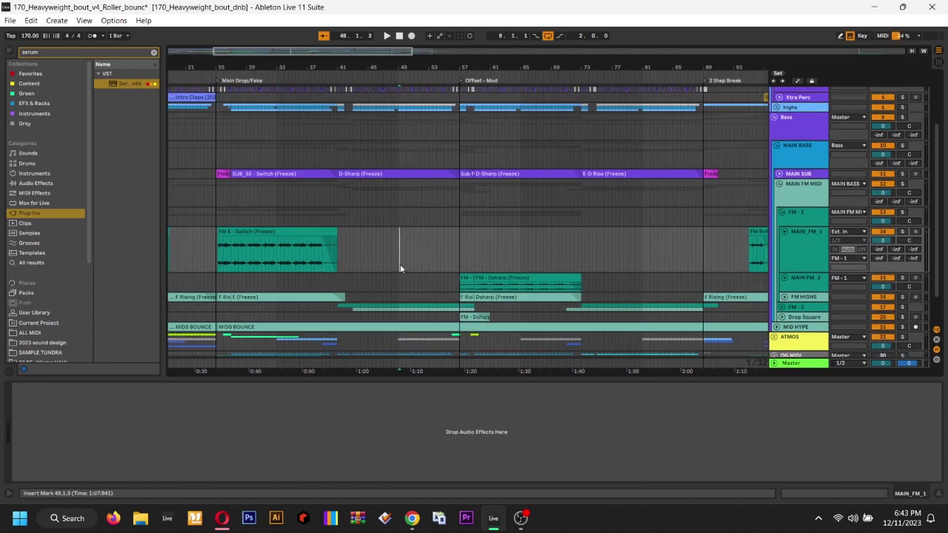
scroll(400, 264, up, 5)
drag(400, 264, 459, 216)
scroll(461, 216, down, 5)
scroll(462, 216, down, 5)
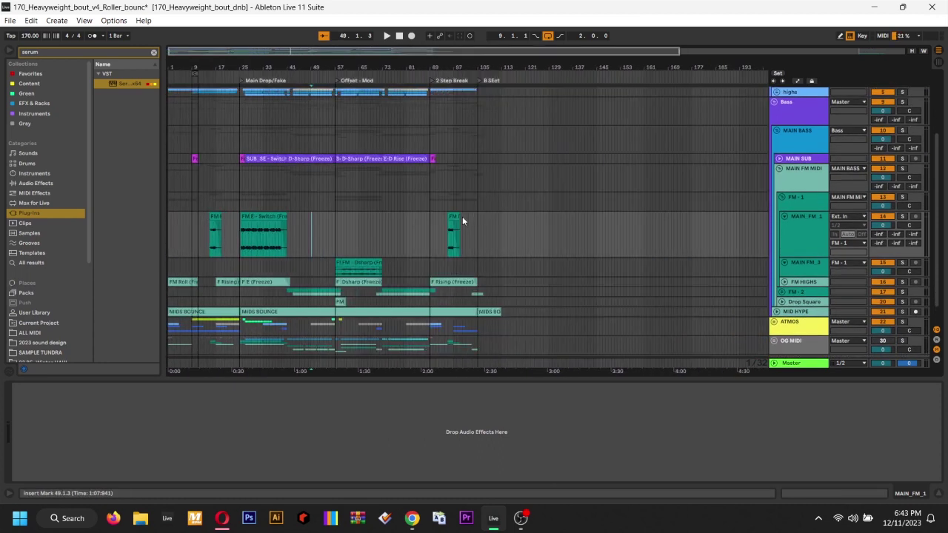
scroll(301, 226, up, 1)
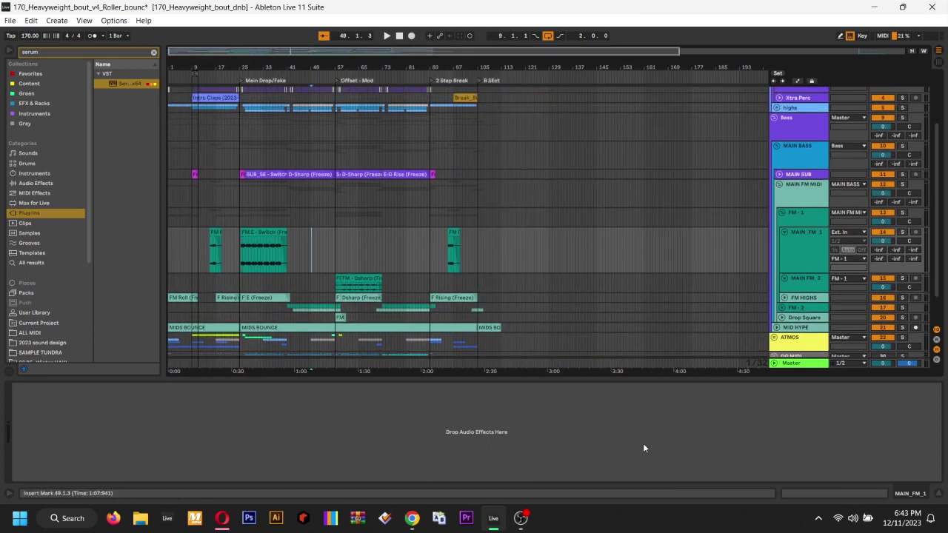
Minimize Ableton Live and OBS, and open the Phase - Bounce folder on the desktop
click(874, 6)
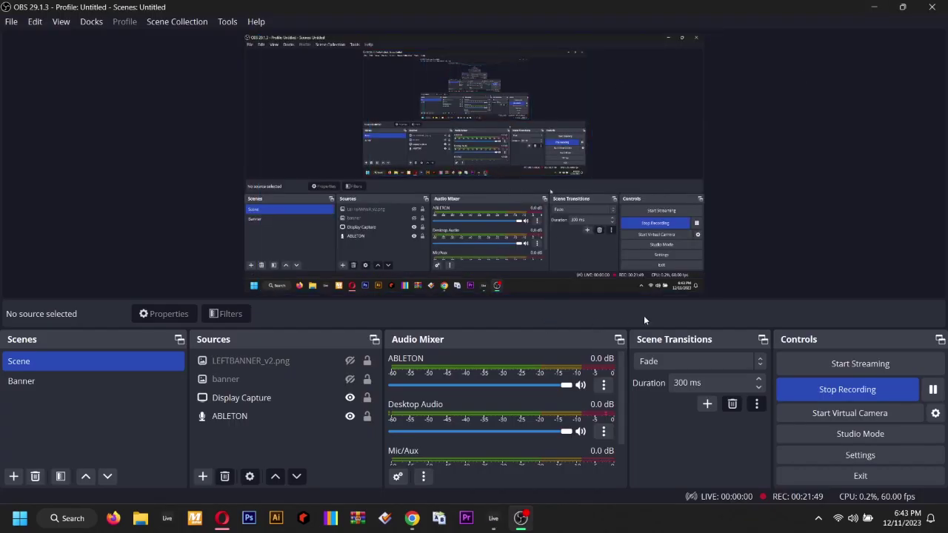
click(870, 6)
double_click(632, 323)
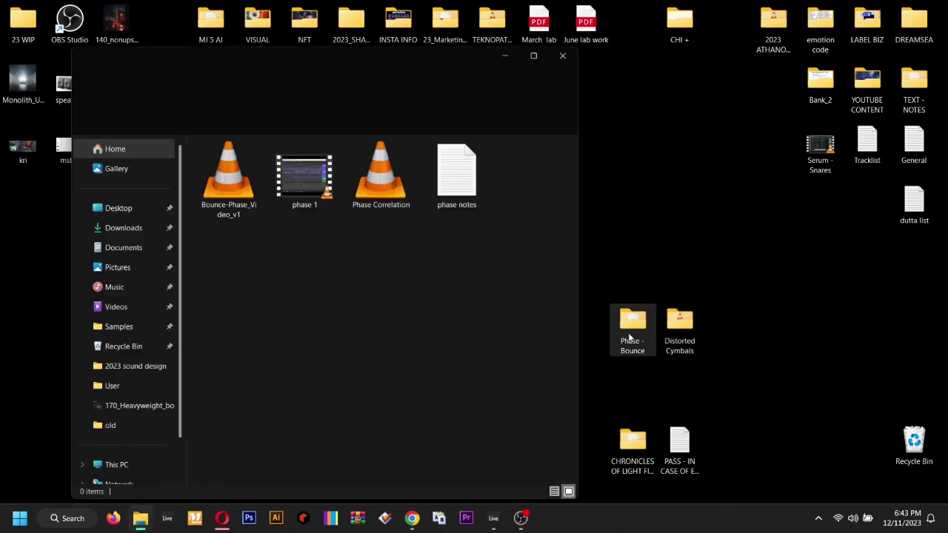
Check the phase notes text file, close the open notes, and switch back to Ableton Live
double_click(457, 176)
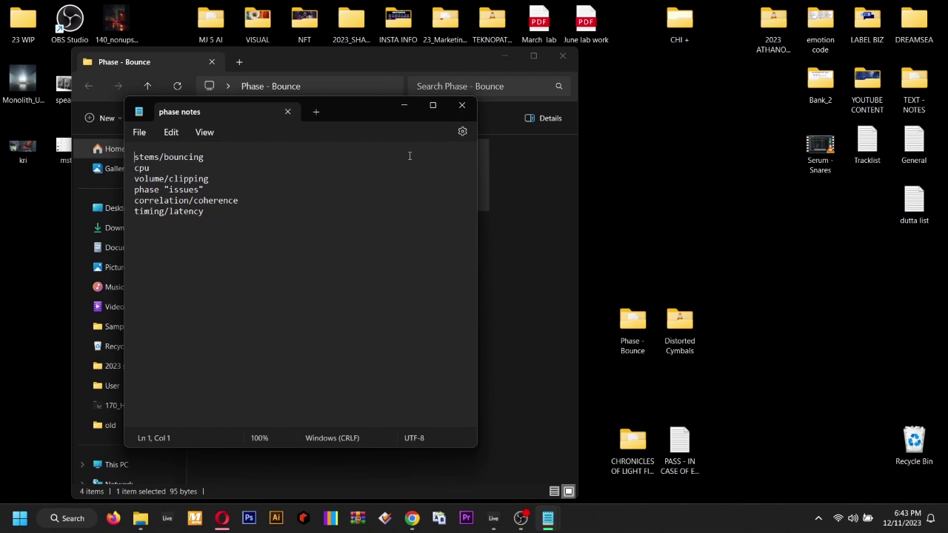
click(462, 106)
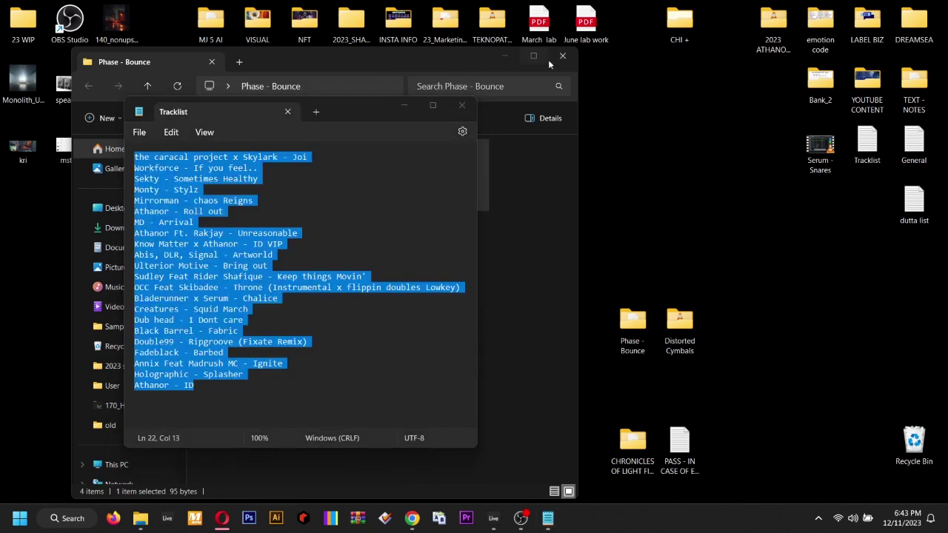
click(462, 104)
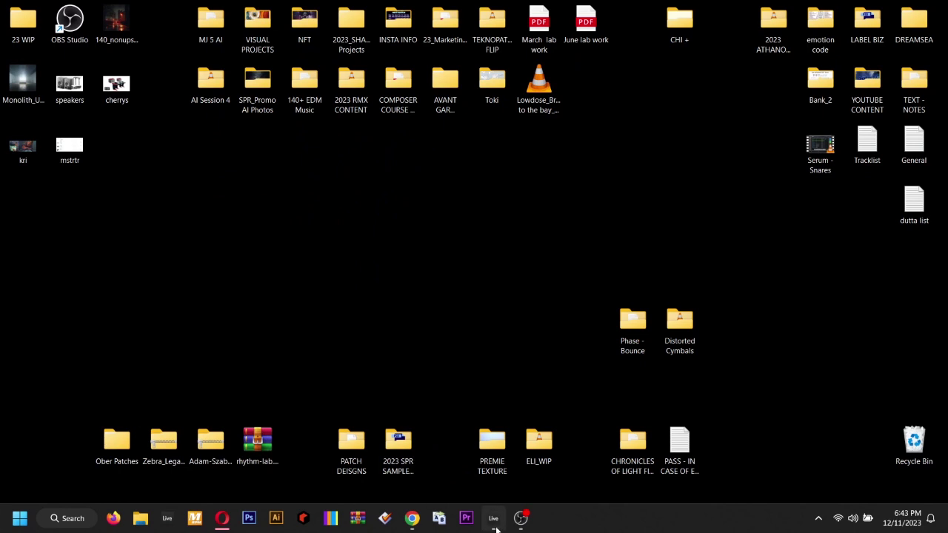
click(495, 523)
Hide the browser to widen the arrangement view
scroll(280, 245, up, 2)
drag(279, 241, 628, 266)
click(395, 280)
click(384, 278)
scroll(384, 278, down, 4)
click(204, 178)
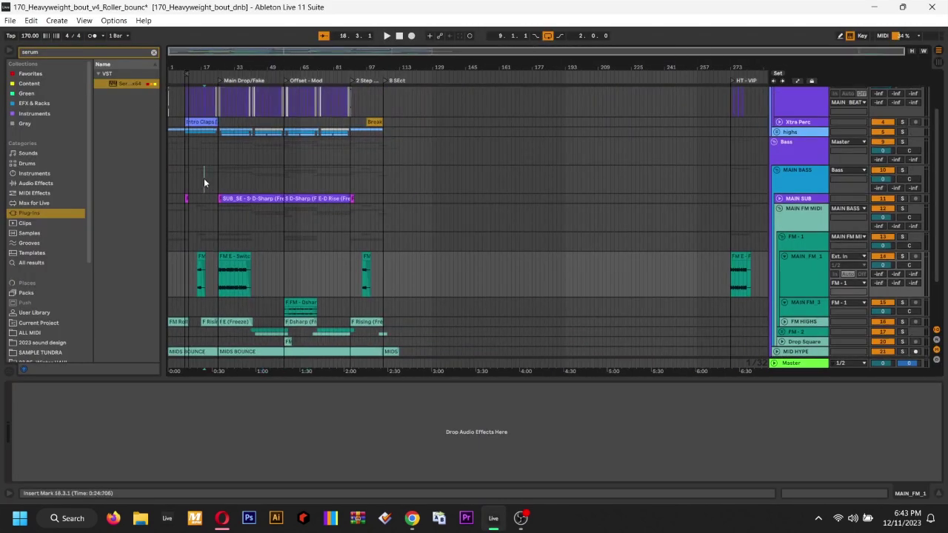
scroll(204, 177, up, 3)
click(10, 51)
Examine the MAIN KICK_Bounce clips from the intro through the Main Drop/Fake section
click(169, 172)
scroll(168, 176, up, 3)
drag(168, 176, 713, 231)
click(335, 207)
scroll(336, 207, up, 2)
drag(336, 207, 525, 194)
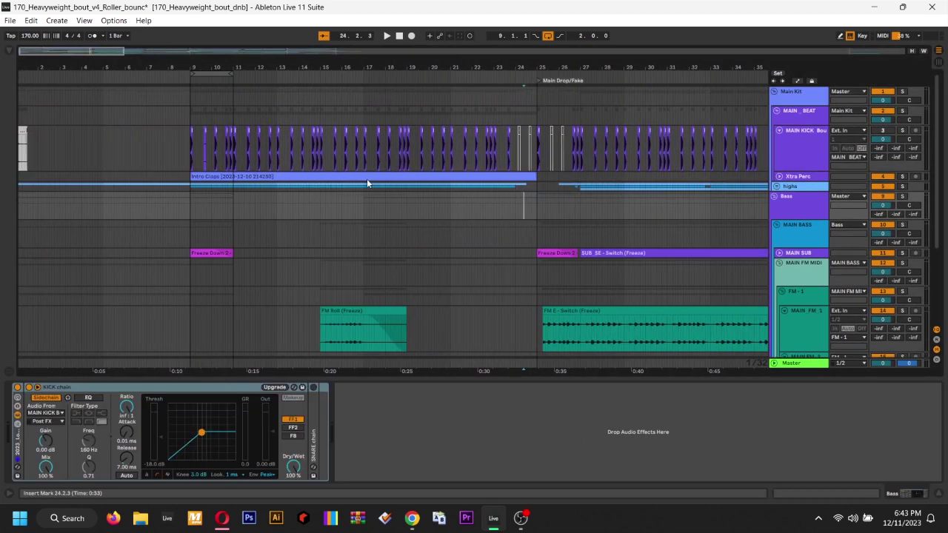
click(252, 159)
scroll(252, 159, down, 2)
click(318, 165)
scroll(179, 153, down, 3)
click(157, 142)
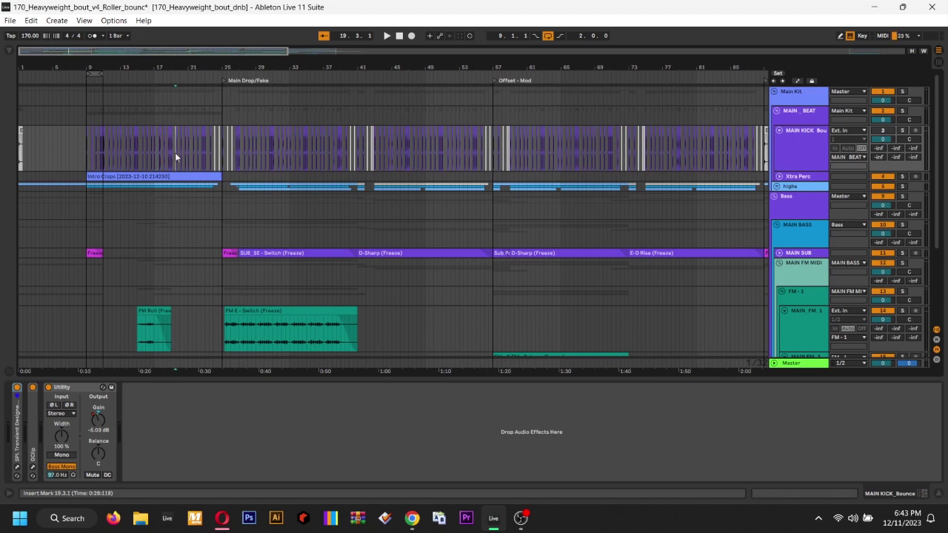
scroll(174, 152, up, 5)
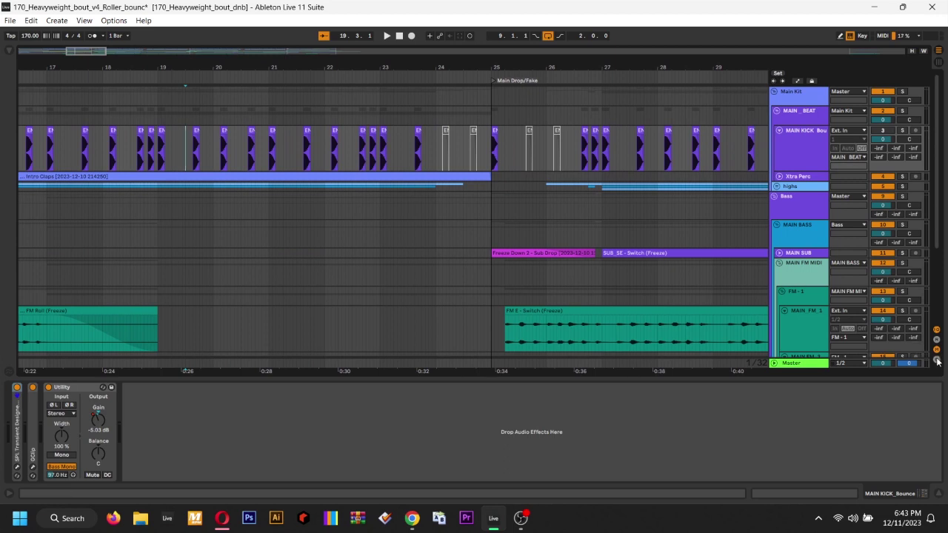
Show the Track Delay controls for the arrangement tracks
click(937, 360)
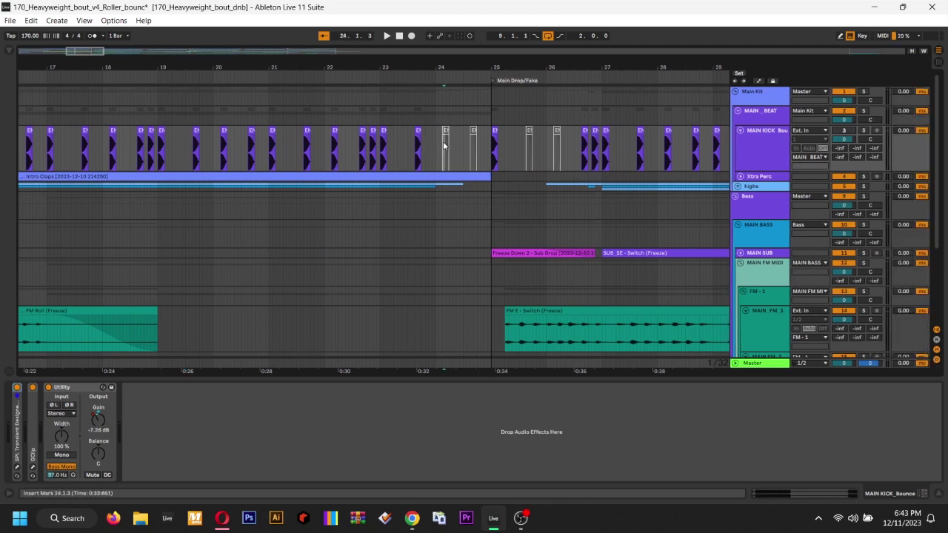
scroll(442, 136, up, 3)
click(408, 141)
scroll(406, 141, down, 2)
scroll(406, 140, down, 3)
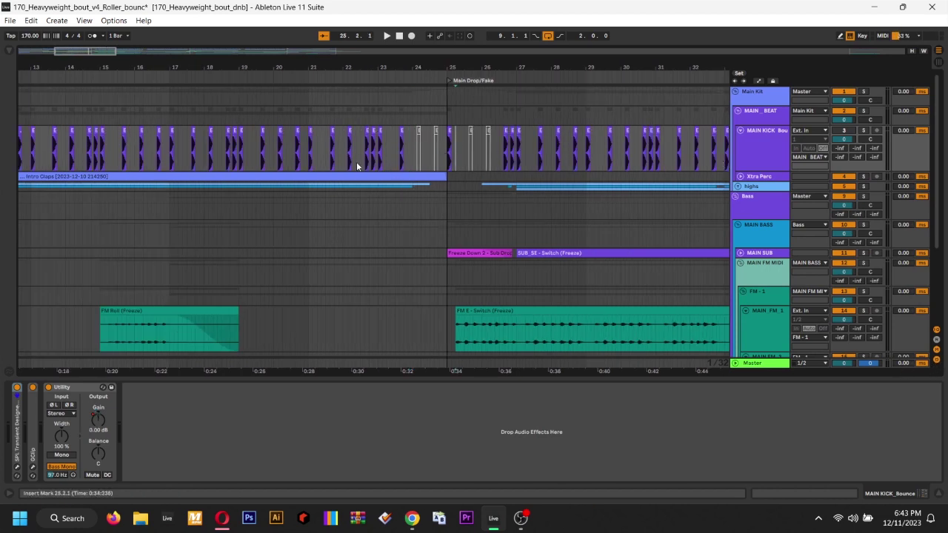
scroll(356, 163, left, 8)
click(361, 202)
scroll(361, 203, down, 2)
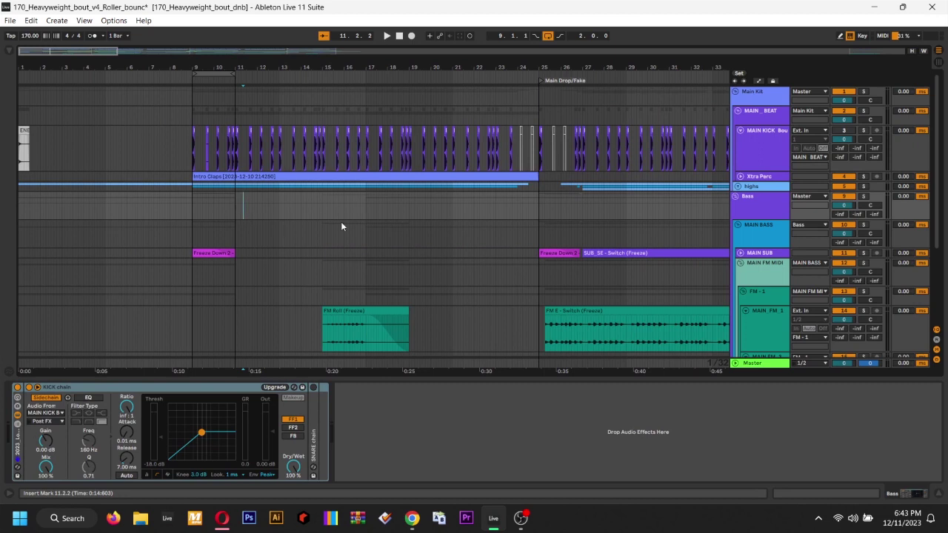
Examine the first kick clips from bar 9 on MAIN KICK_Bounce, marking the range 9.1.1 to 9.2.3
click(239, 156)
click(198, 150)
scroll(198, 150, up, 8)
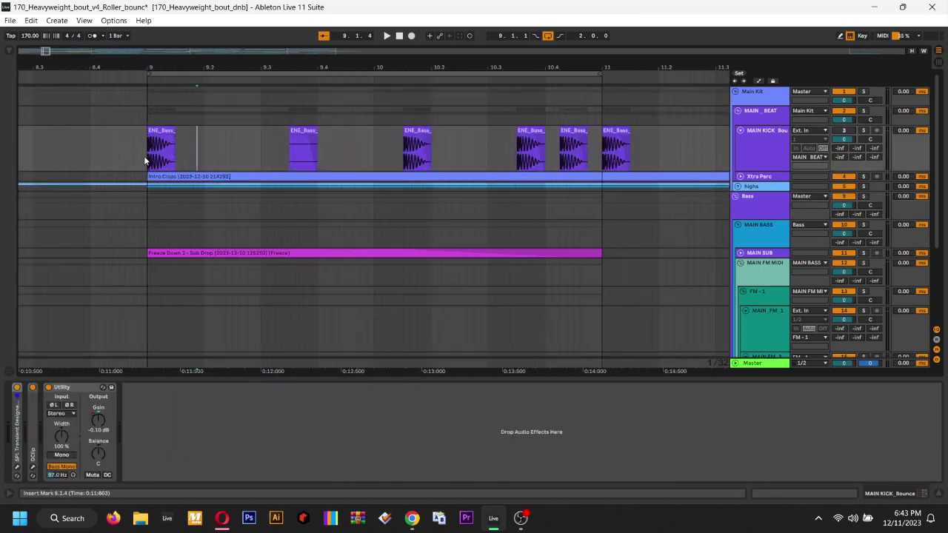
click(150, 154)
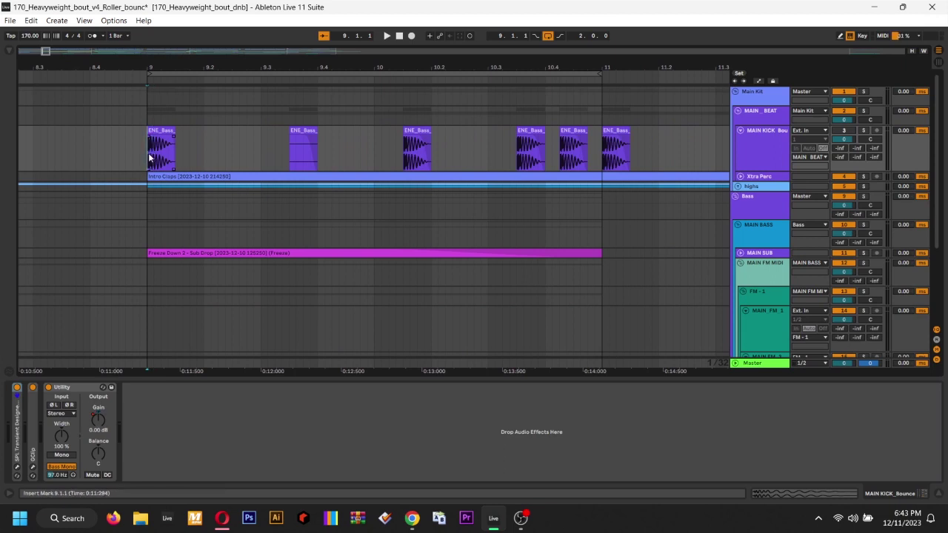
drag(183, 152, 218, 157)
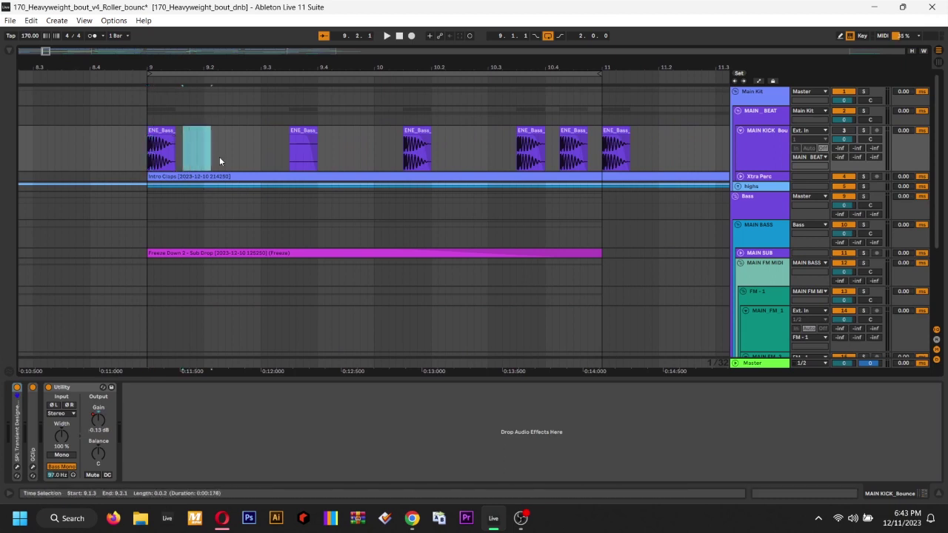
click(226, 132)
drag(145, 149, 238, 163)
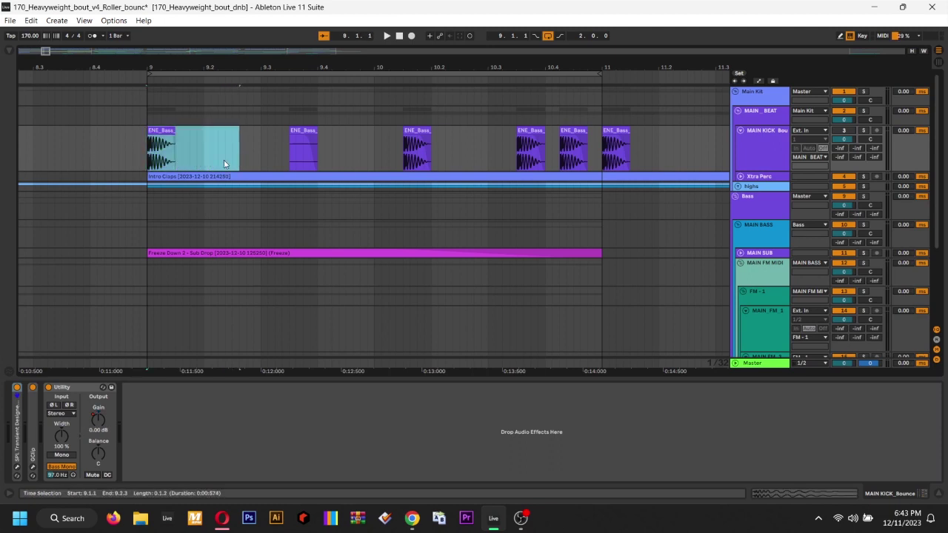
click(674, 172)
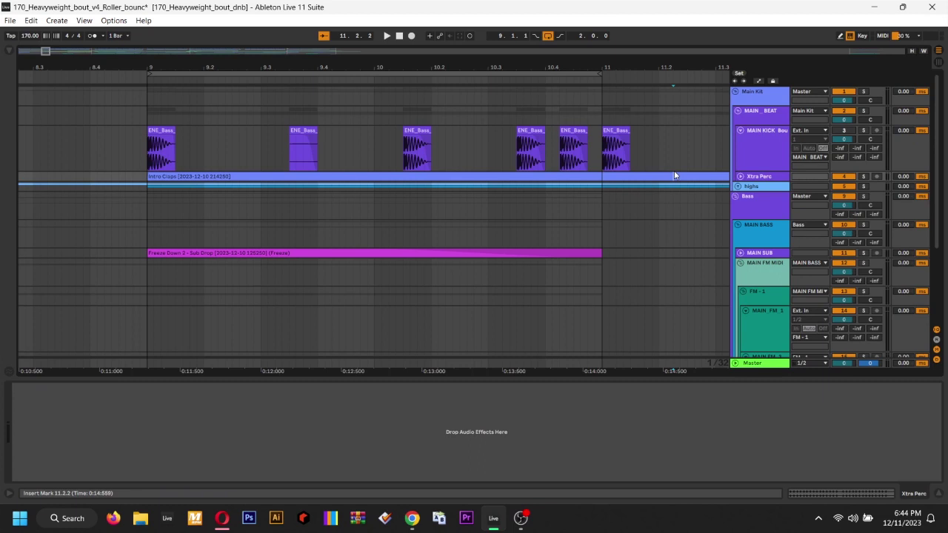
Show the waveform of the ENE_Bass_Kick clip at 10.3.3 and consolidate the clip
key(minus)
click(616, 132)
click(616, 131)
scroll(617, 131, up, 3)
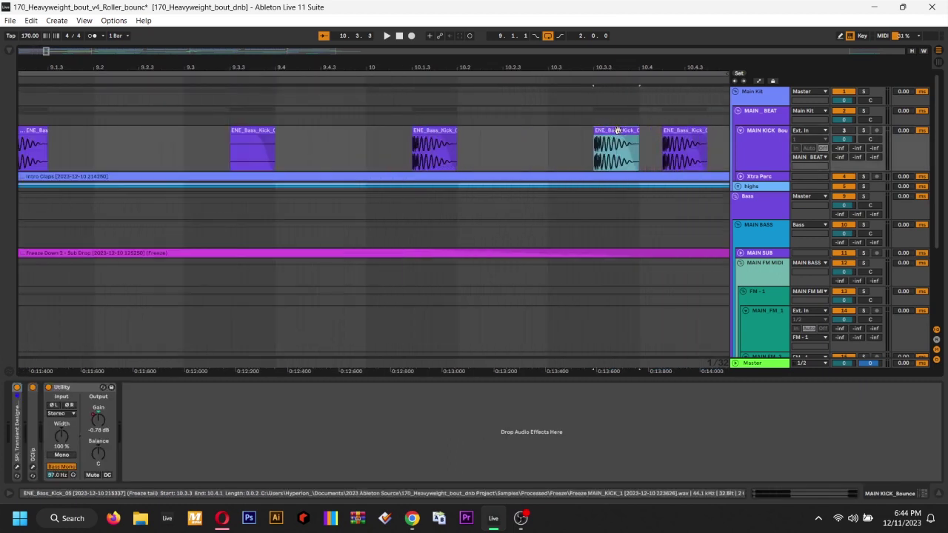
click(841, 495)
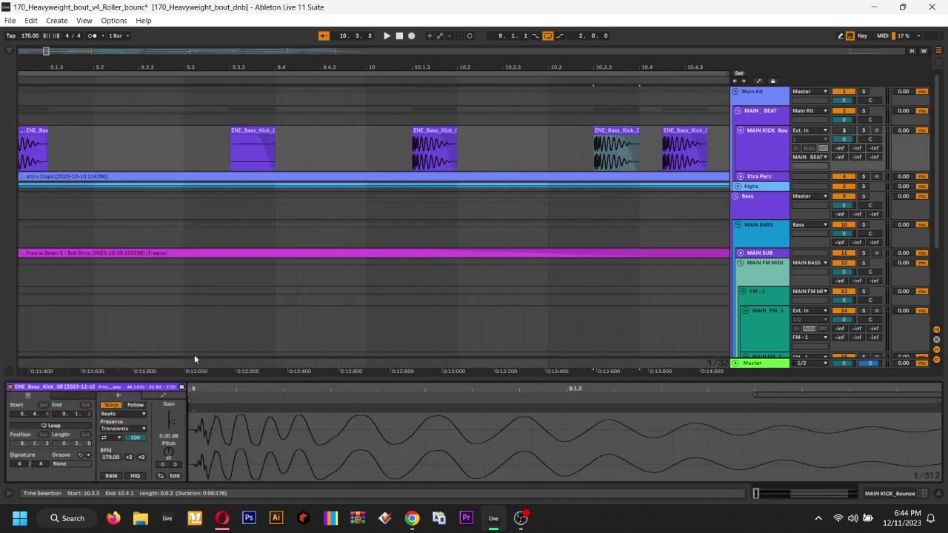
click(613, 131)
key(ctrl+j)
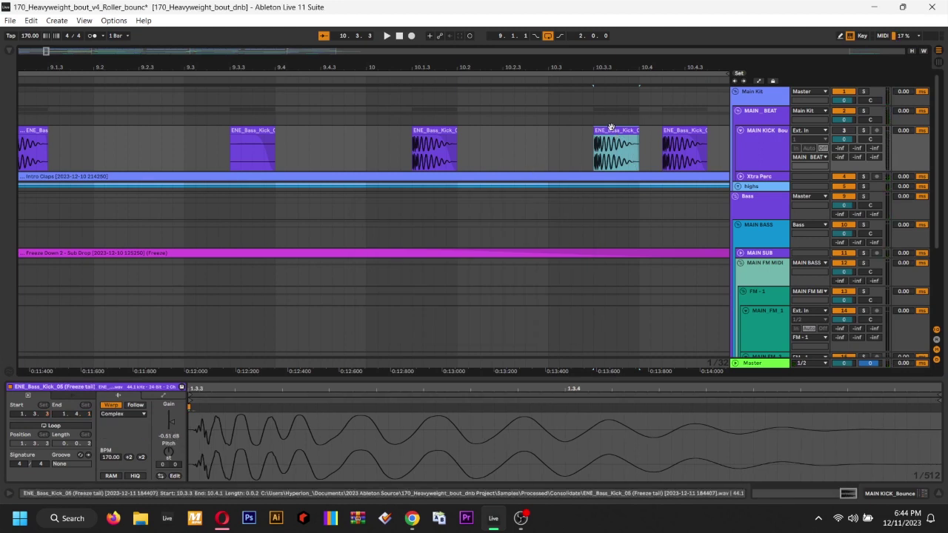
Set the warp mode of the consolidated kick clip at 10.3.3 to Complex Pro
key(plus)
key(plus)
drag(612, 131, 460, 161)
scroll(425, 165, down, 6)
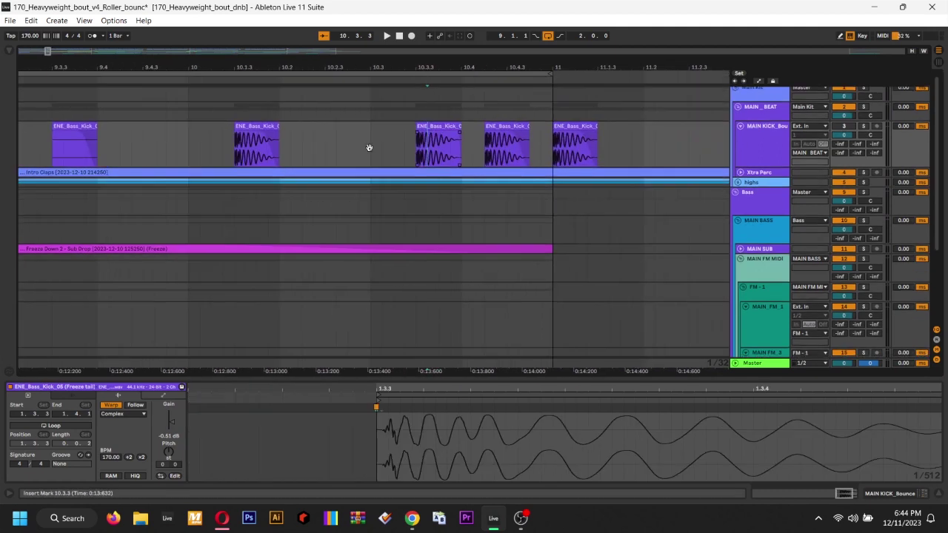
click(318, 120)
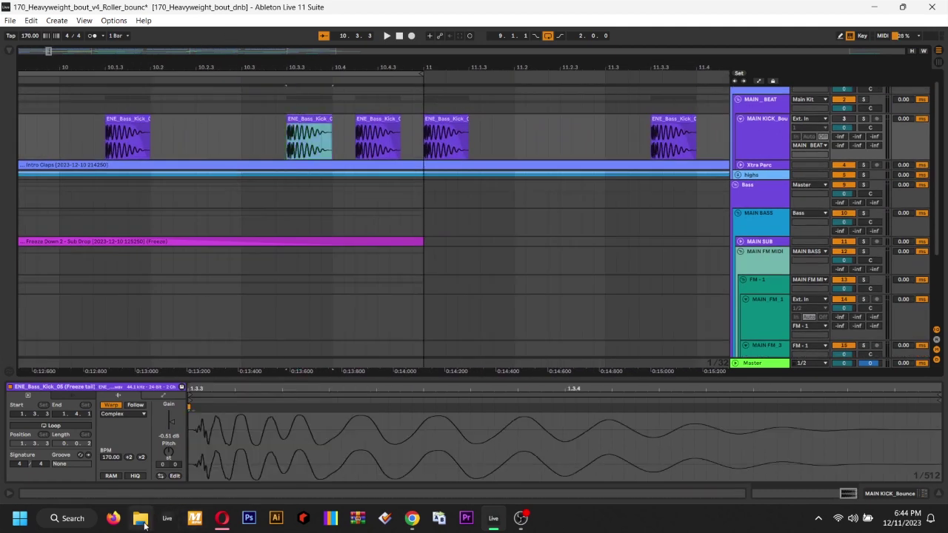
click(129, 414)
click(119, 461)
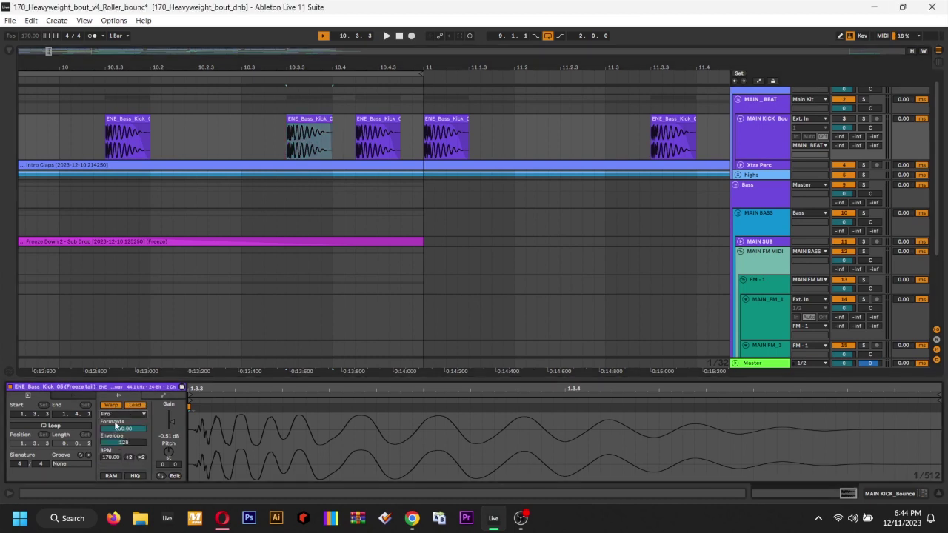
Examine the Intro Claps clip and the kick clips around bars 9 to 13, including the consolidated one at 10.3.3
click(331, 144)
key(minus)
key(minus)
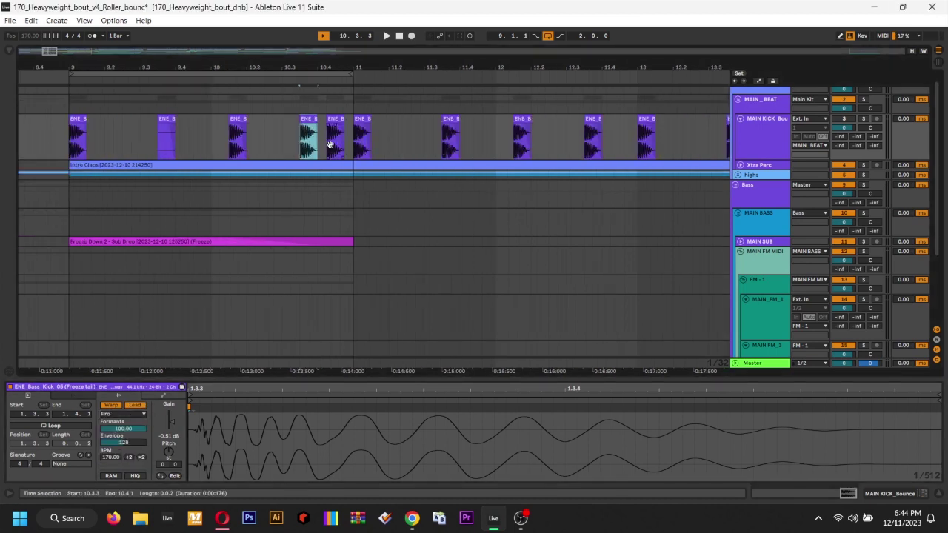
drag(209, 166, 367, 174)
click(367, 173)
ctrl+scroll(392, 167, up, 6)
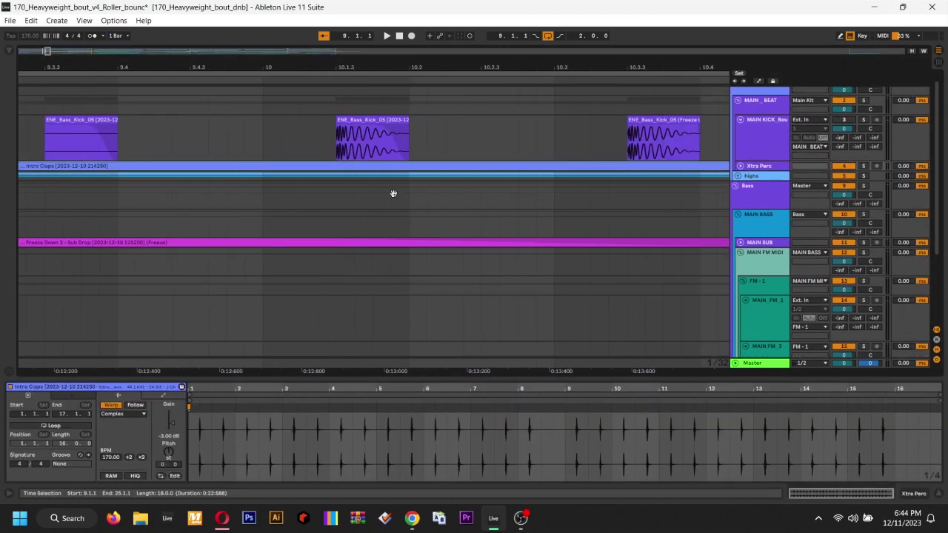
click(393, 148)
ctrl+scroll(428, 137, down, 4)
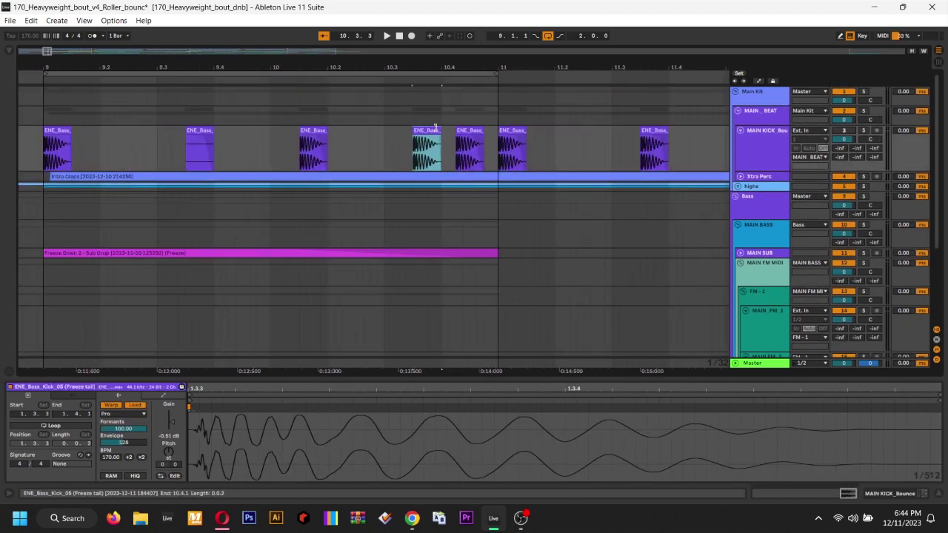
key(minus)
key(minus)
key(minus)
click(443, 152)
key(plus)
click(416, 153)
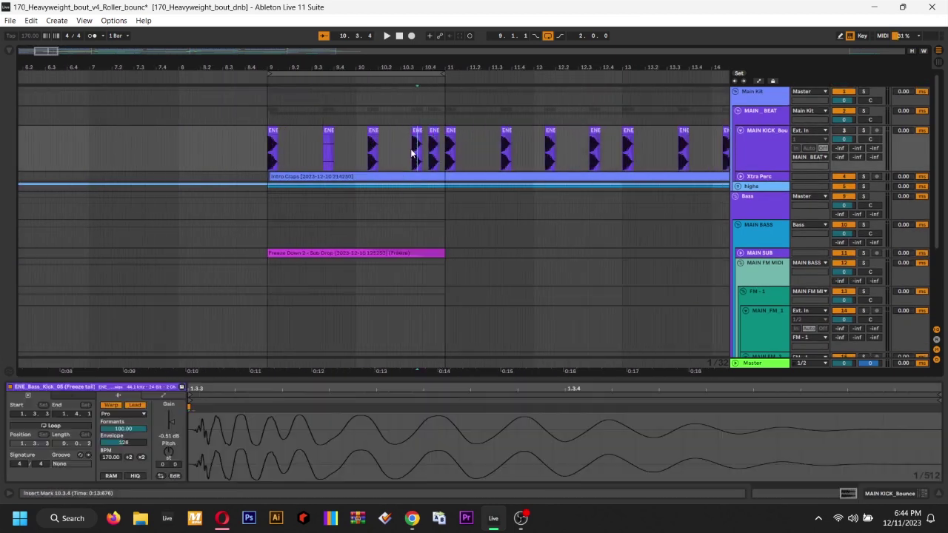
click(412, 153)
click(483, 165)
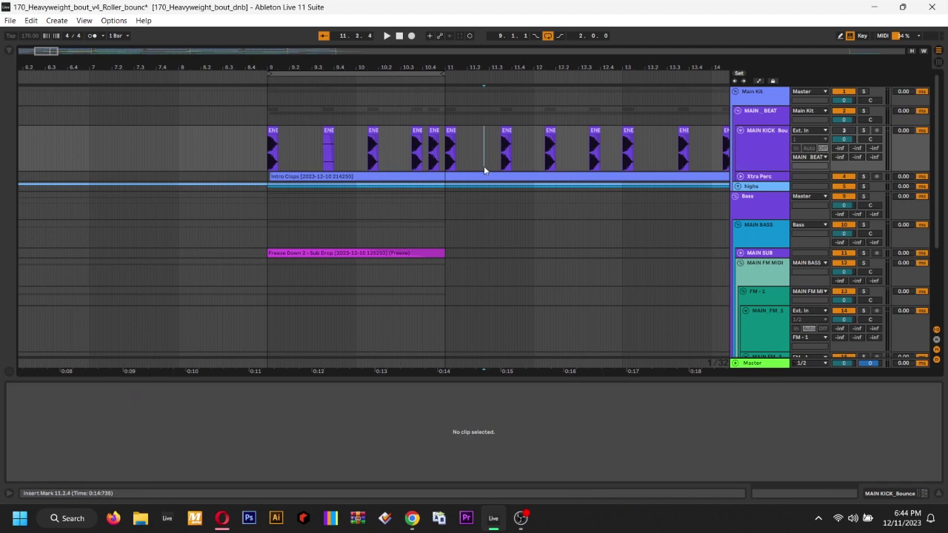
Return to the kick track's device view and hide the Track Delay controls
ctrl+scroll(483, 164, down, 5)
click(919, 494)
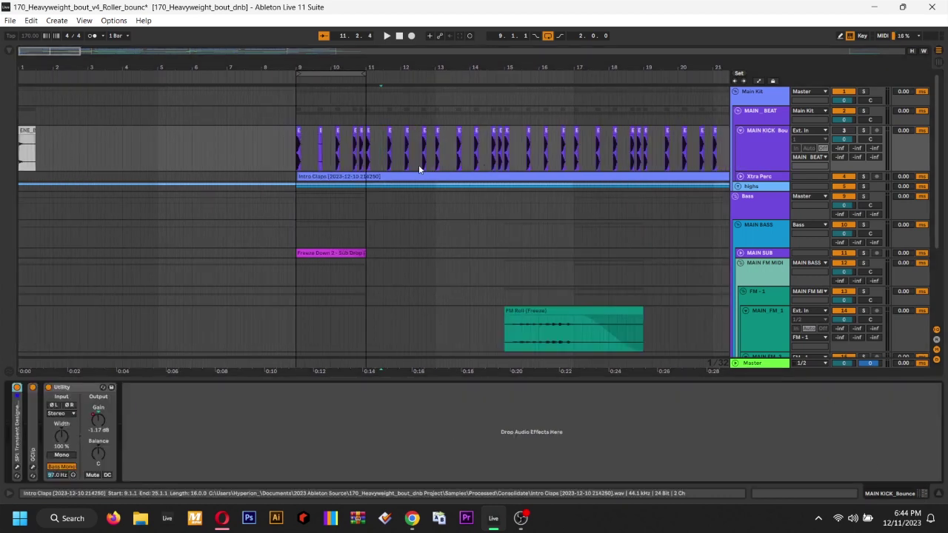
click(367, 177)
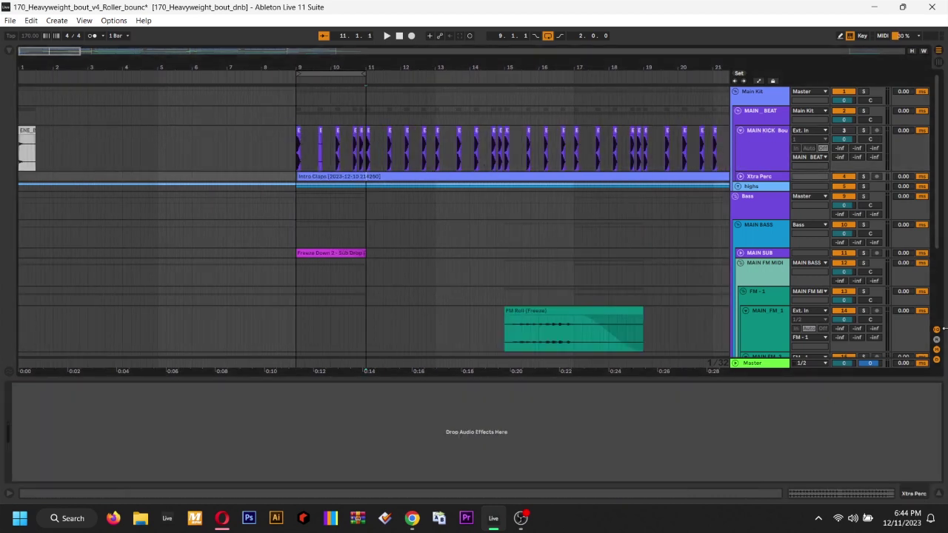
click(936, 360)
Examine the spacing of the kick clips on MAIN KICK_Bounce between bars 9 and 15
click(438, 150)
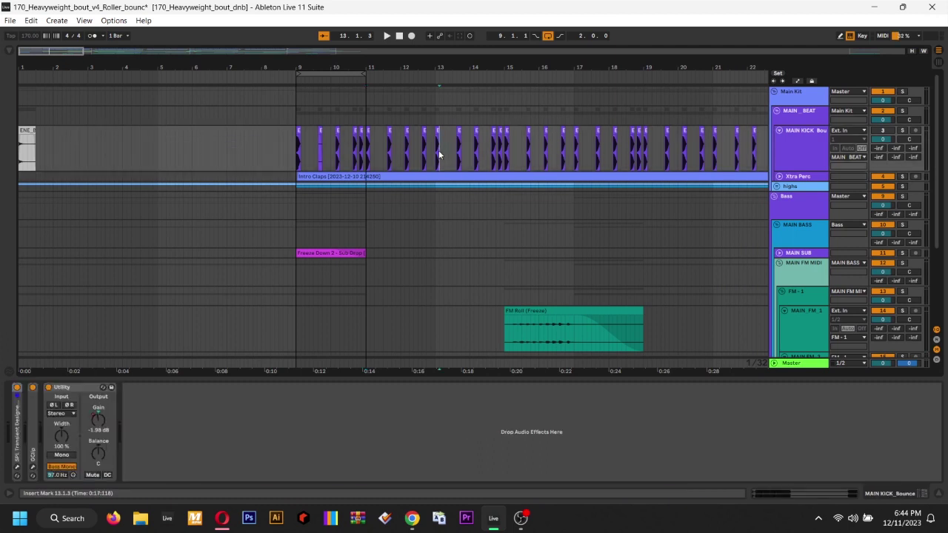
ctrl+scroll(438, 151, up, 5)
scroll(439, 151, up, 2)
click(412, 151)
scroll(412, 150, down, 2)
click(375, 151)
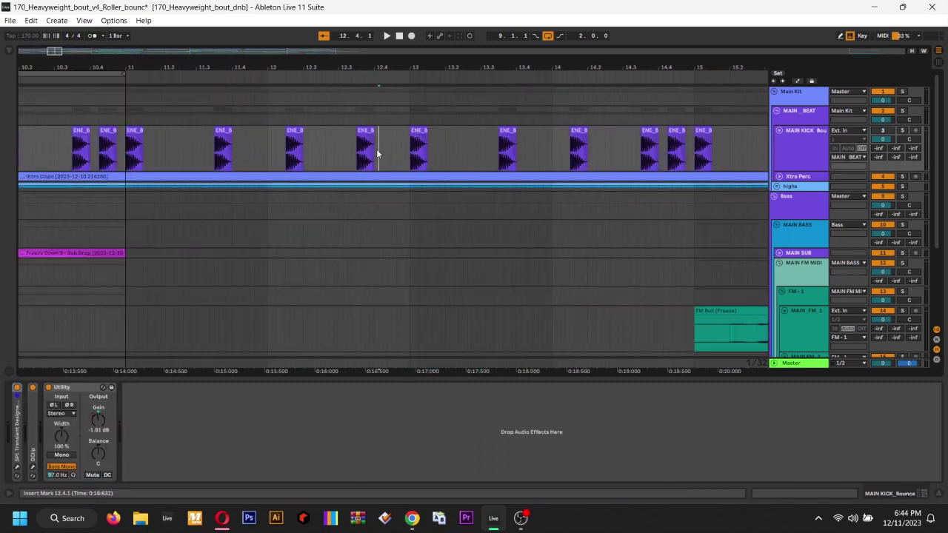
scroll(319, 188, left, 8)
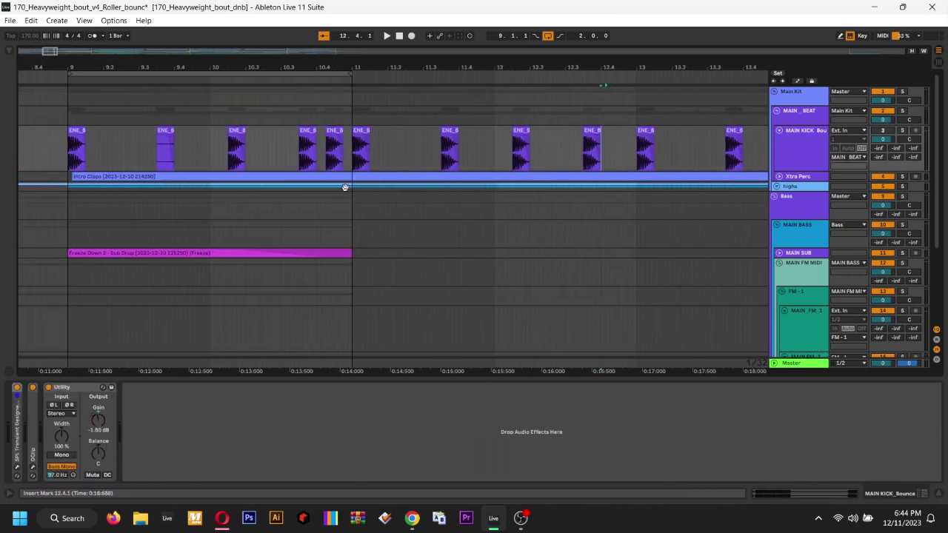
click(346, 156)
ctrl+scroll(346, 156, down, 5)
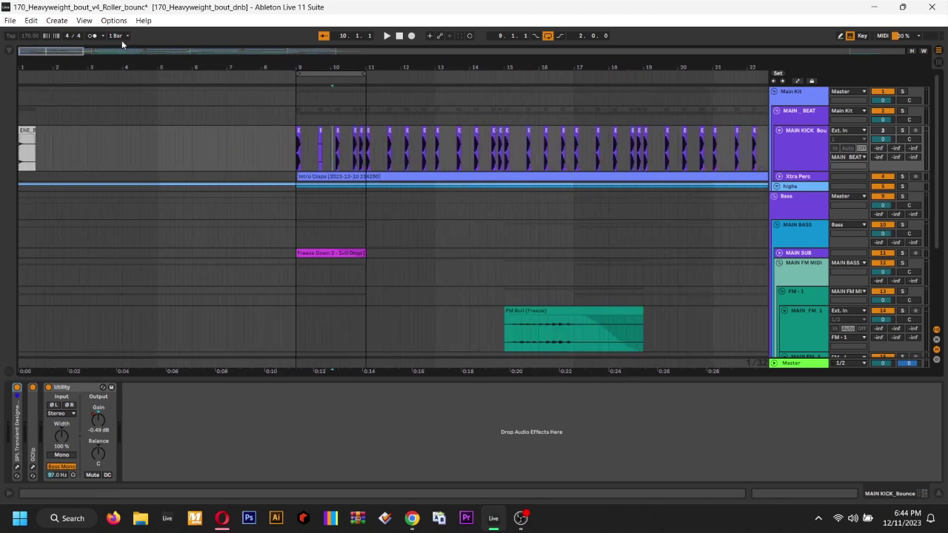
Create a new Live Set in place of the current project
click(11, 22)
mouse_move(49, 64)
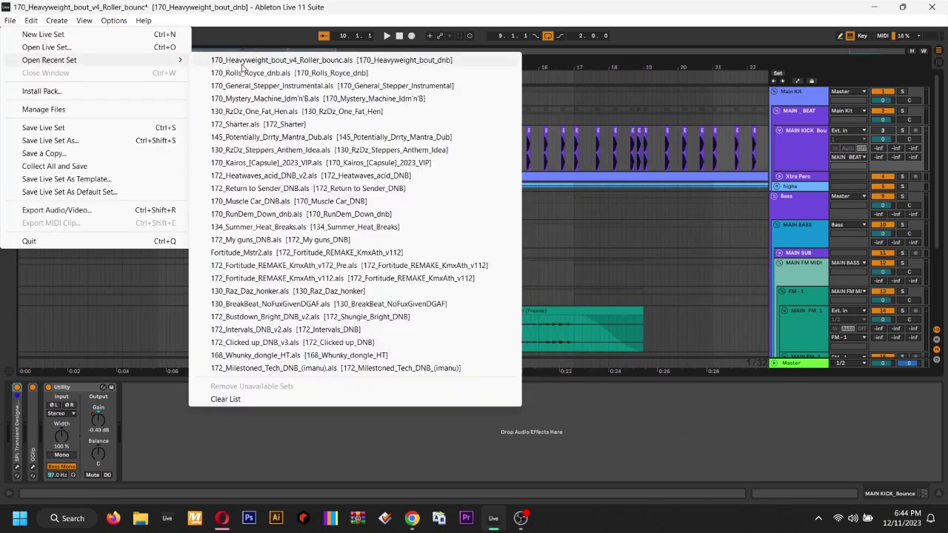
click(43, 34)
click(478, 278)
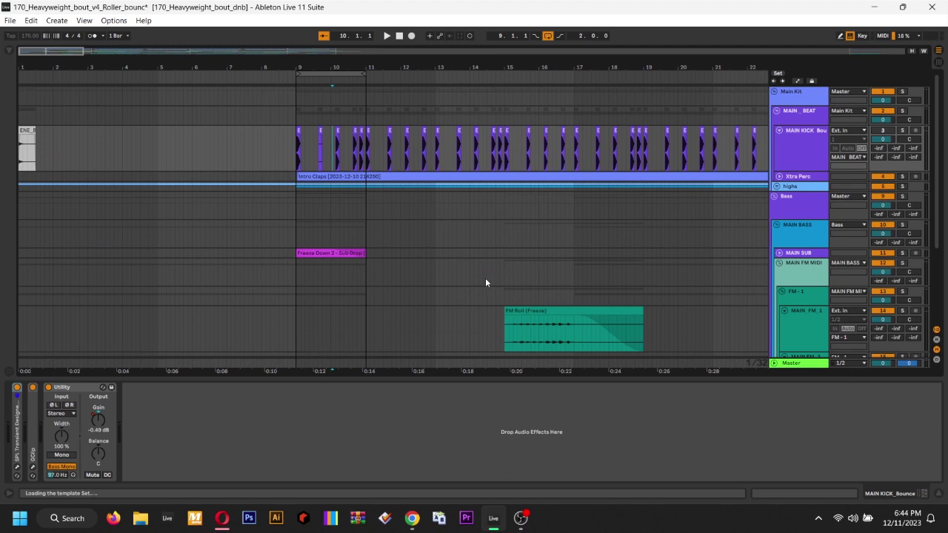
Reopen the recent Live Set 170_Heavyweight_bout_v4_Roller_bounc.als and hide the browser
click(10, 21)
mouse_move(104, 63)
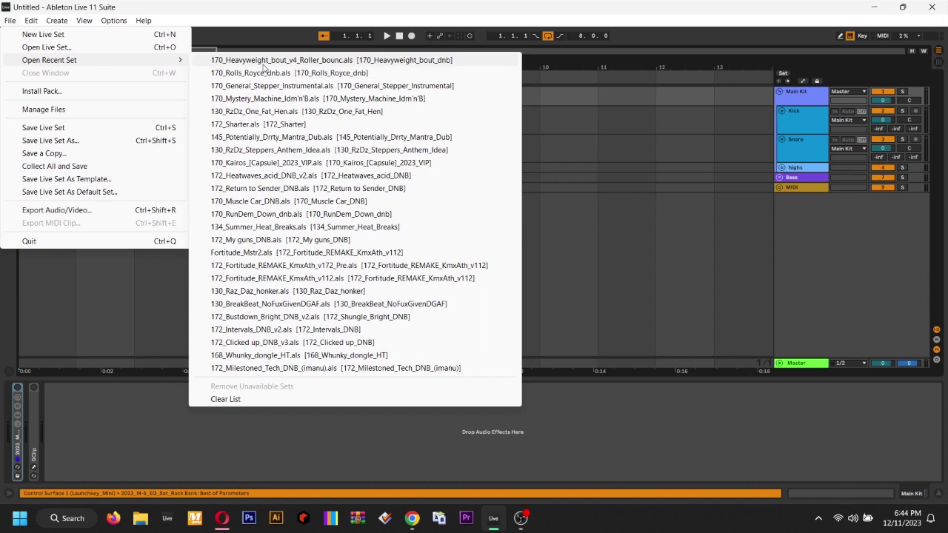
click(478, 61)
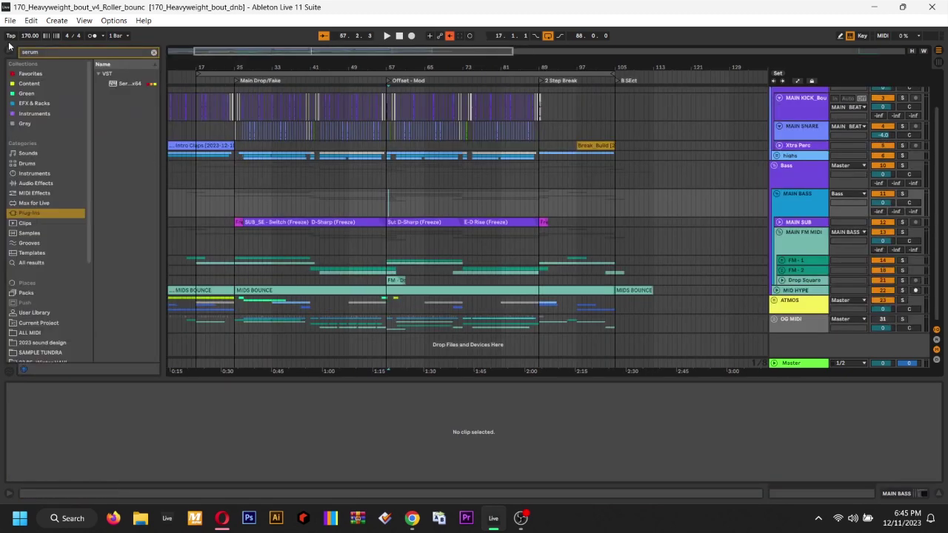
click(9, 51)
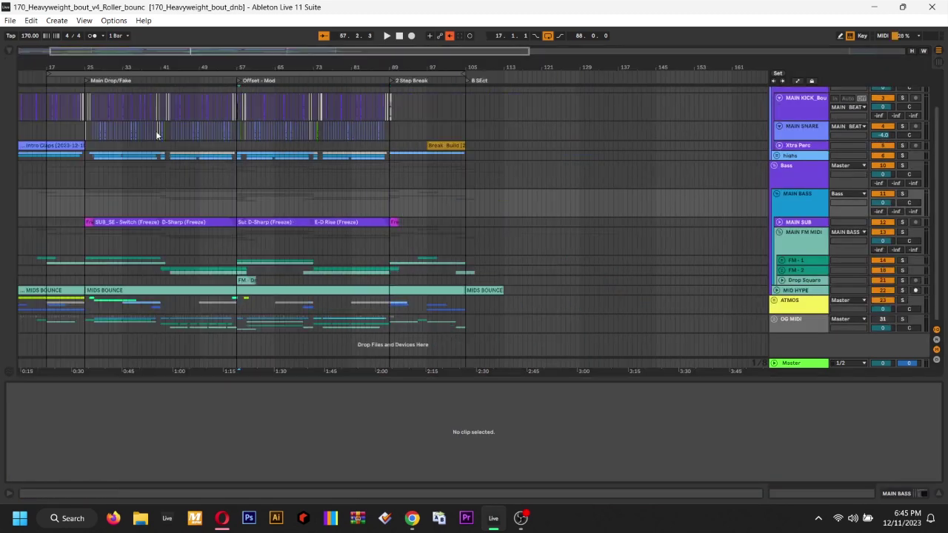
Examine the kick and snare clips on MAIN KICK_Bounce and MAIN SNARE before and after the Main Drop/Fake marker
click(157, 127)
scroll(157, 127, up, 10)
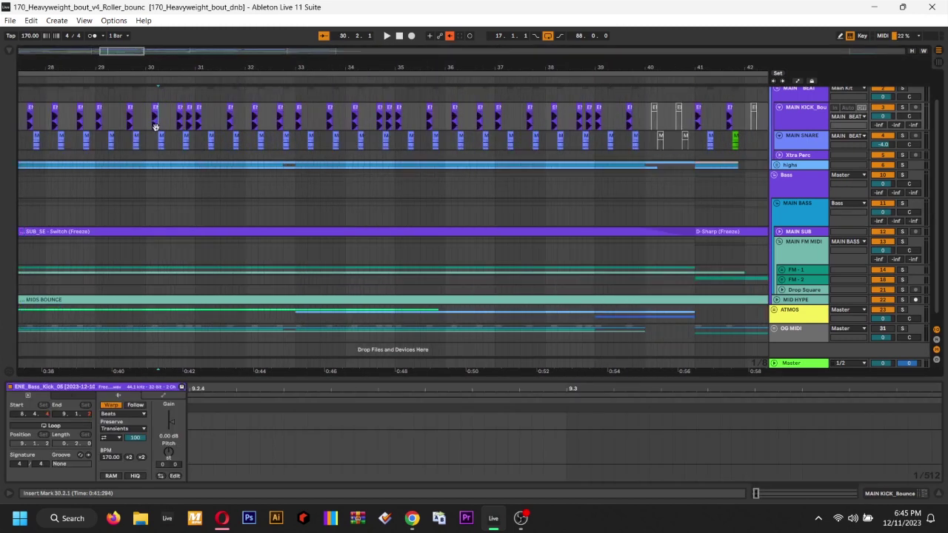
drag(156, 127, 748, 178)
drag(550, 170, 380, 167)
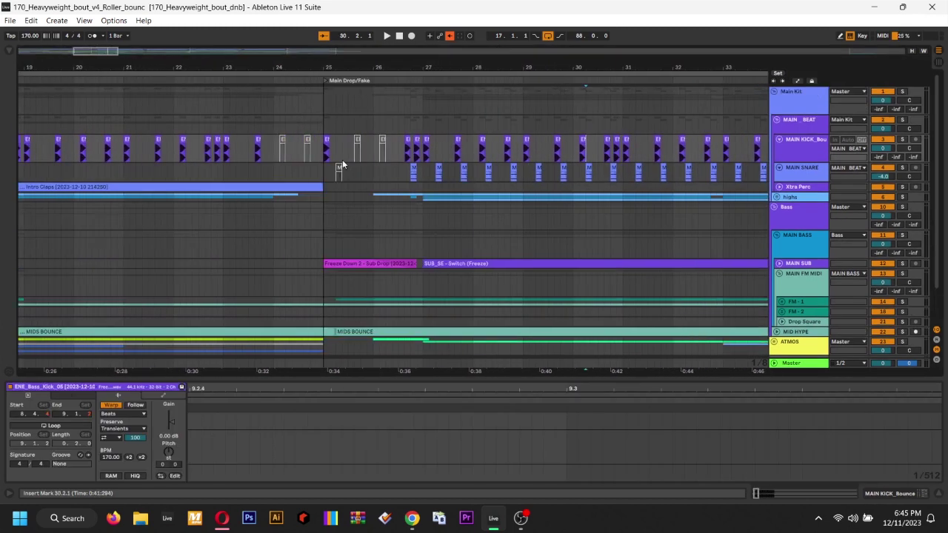
click(343, 159)
scroll(342, 159, down, 10)
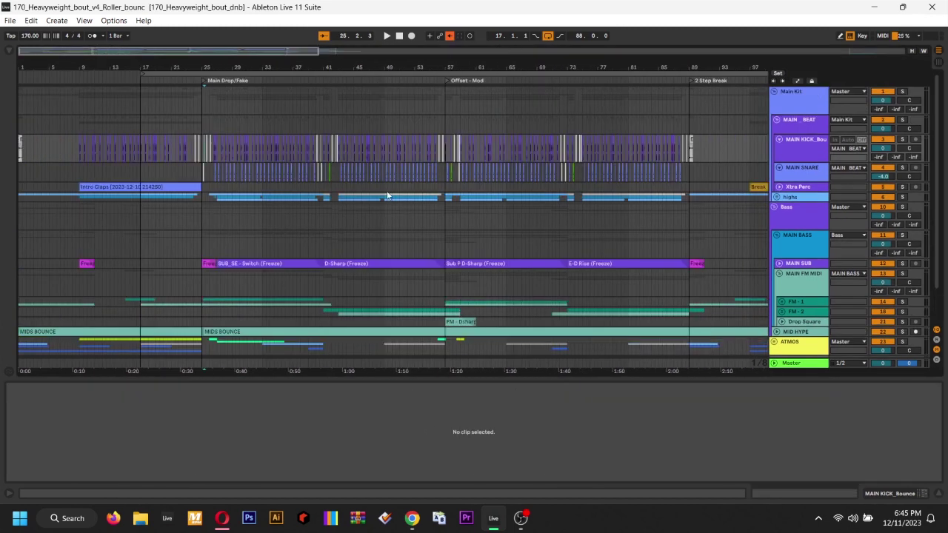
scroll(294, 178, down, 1)
click(192, 157)
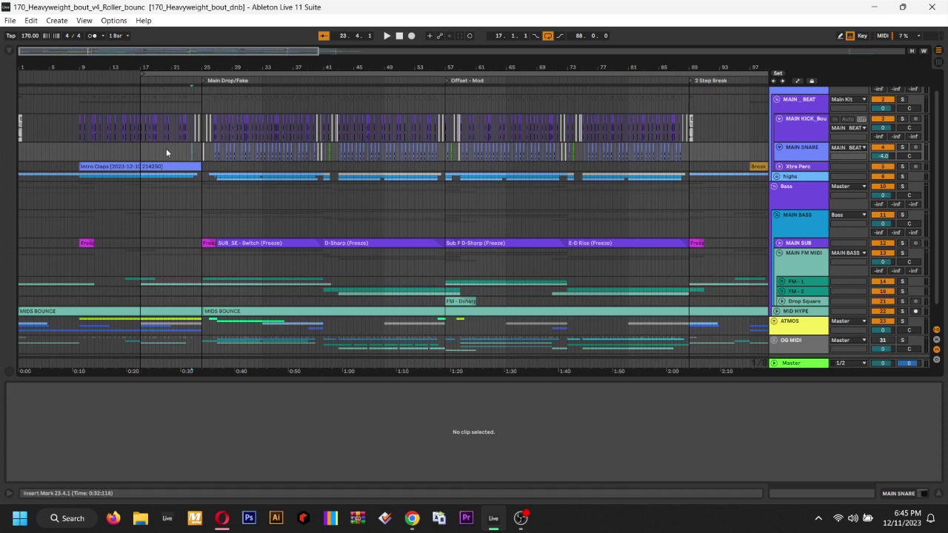
scroll(205, 146, up, 3)
click(242, 153)
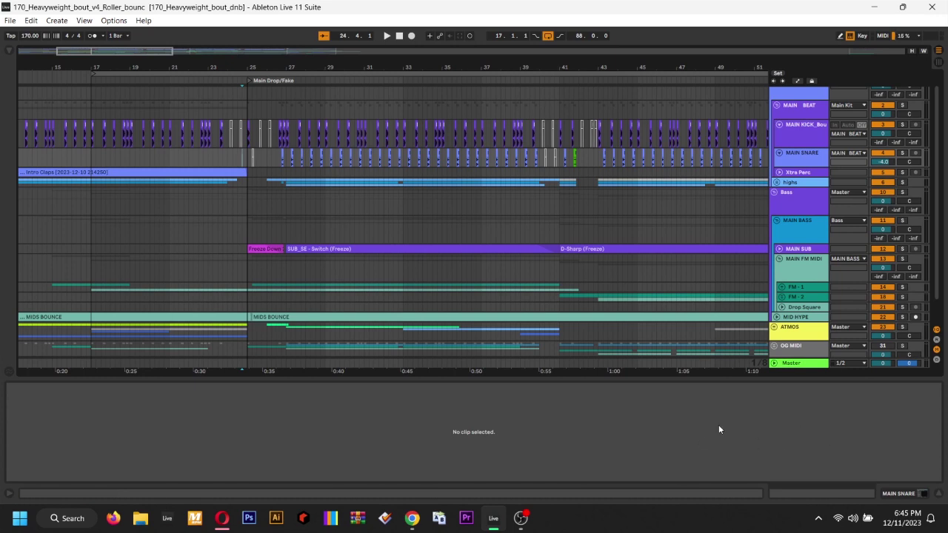
click(165, 159)
scroll(165, 159, down, 3)
drag(170, 158, 151, 156)
Play a short part of the intro from around bar 17, before the Main Drop/Fake marker
click(137, 157)
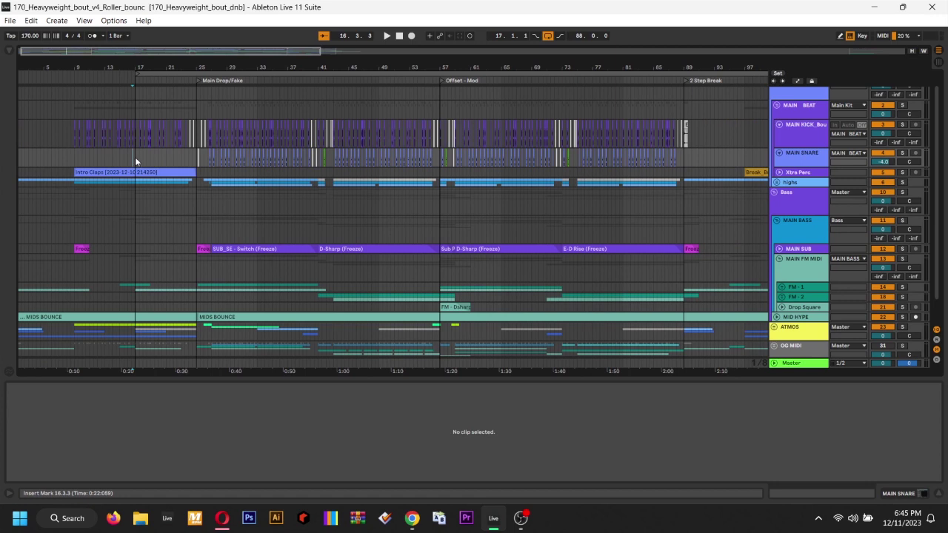
key(space)
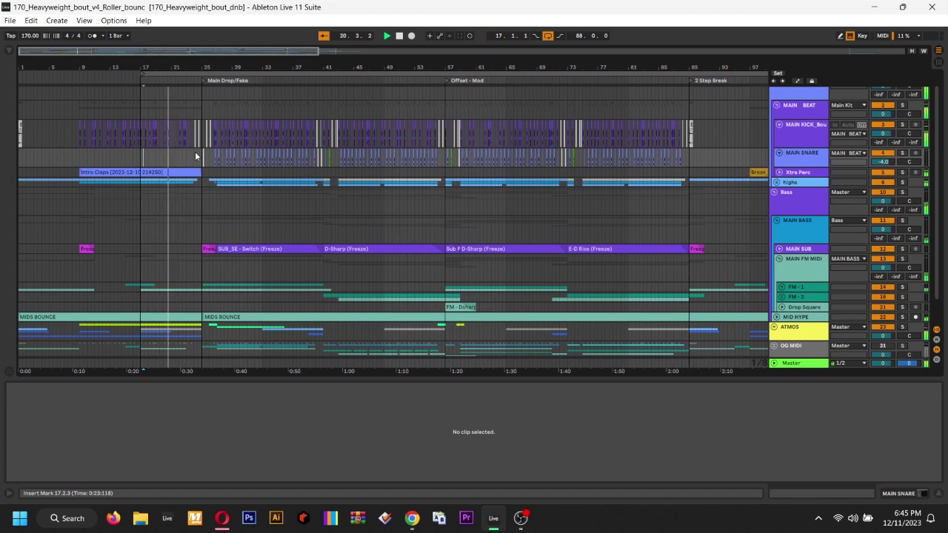
key(space)
Set the playback start to 21.4.3 and play the arrangement through the Main Drop/Fake section
click(190, 161)
key(space)
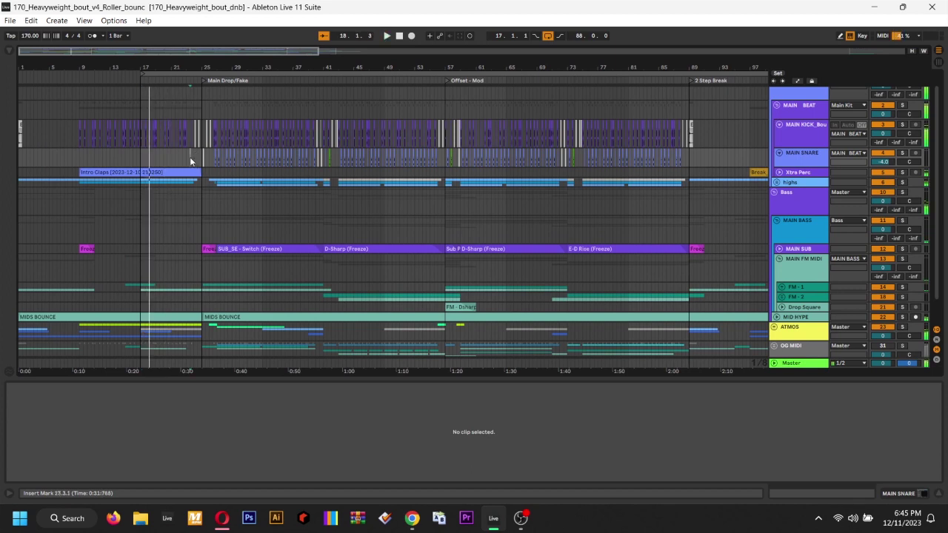
click(178, 161)
key(space)
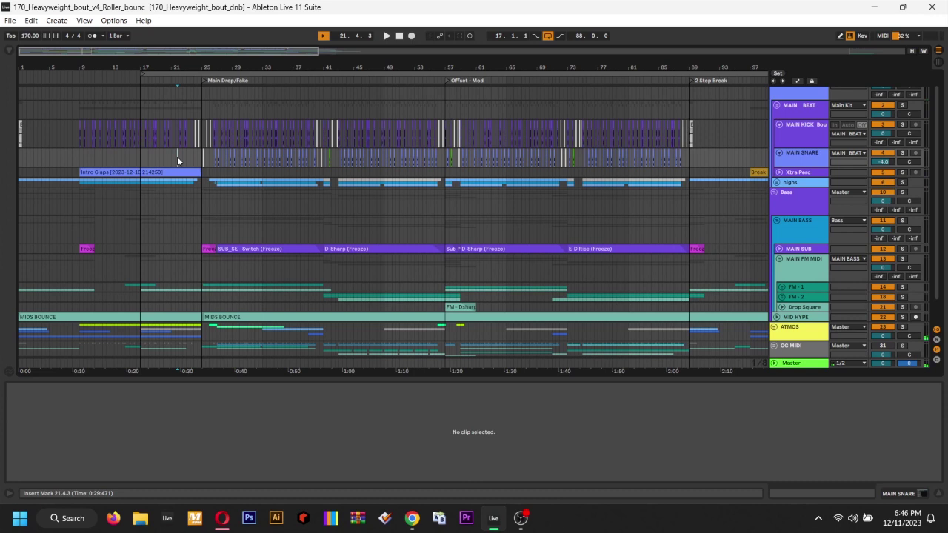
key(space)
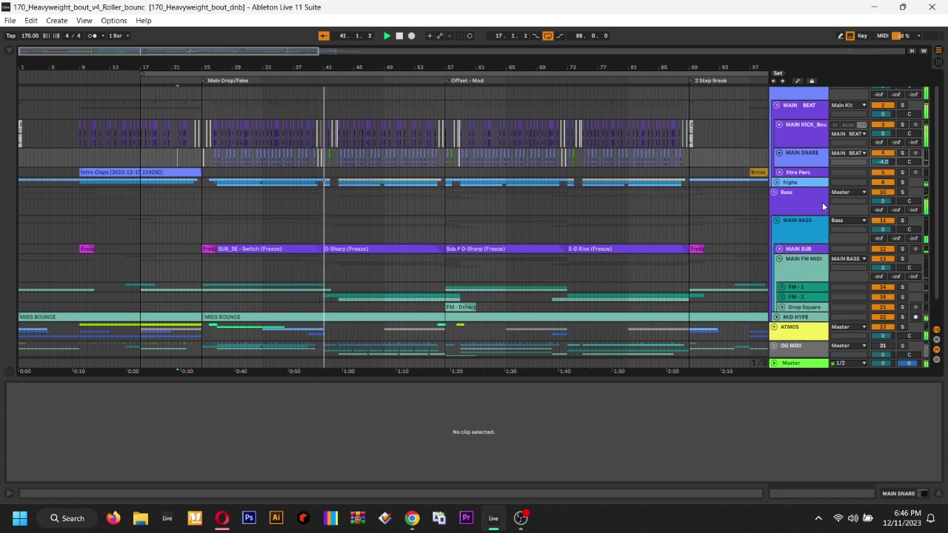
mouse_move(521, 523)
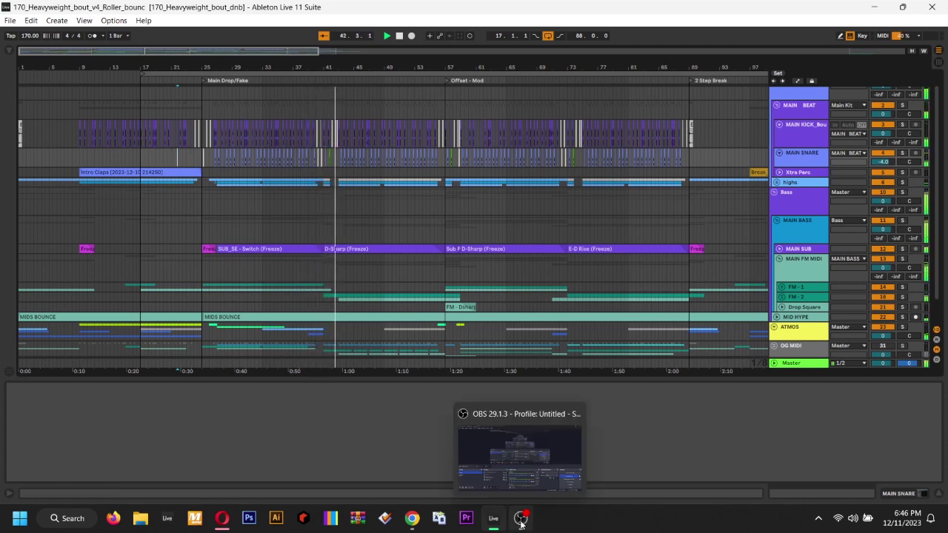